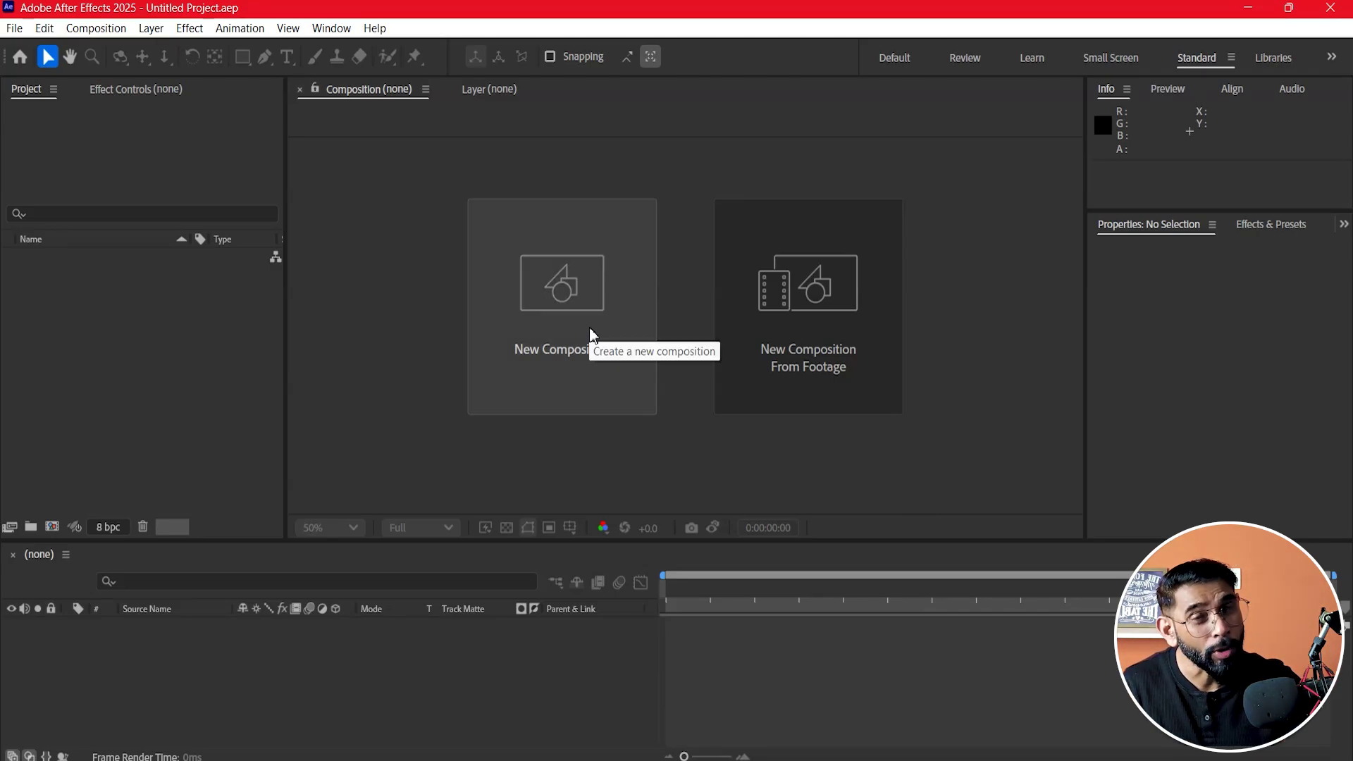
# - Start a new composition and name it "geo"
pyautogui.click(581, 310)
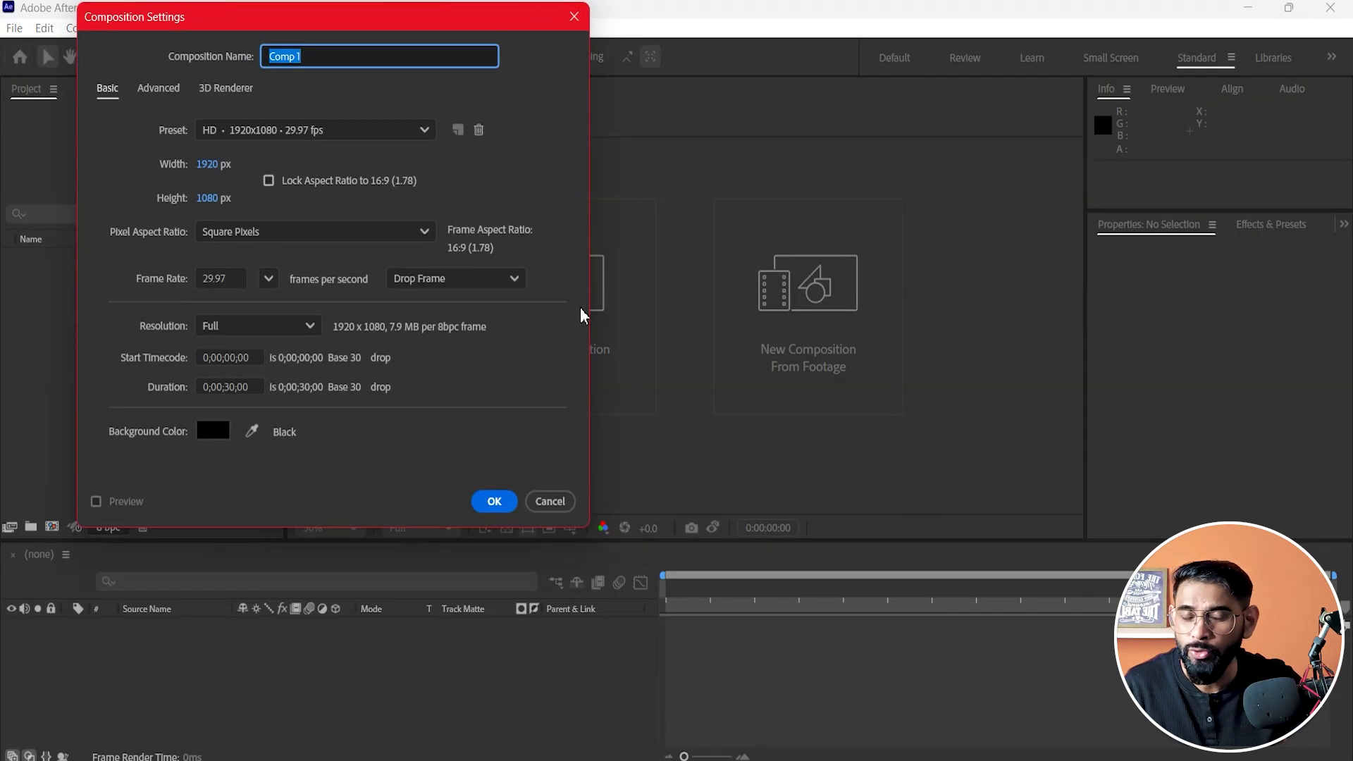
pyautogui.click(296, 55)
pyautogui.hotkey('ctrl', 'a')
pyautogui.write('ge')
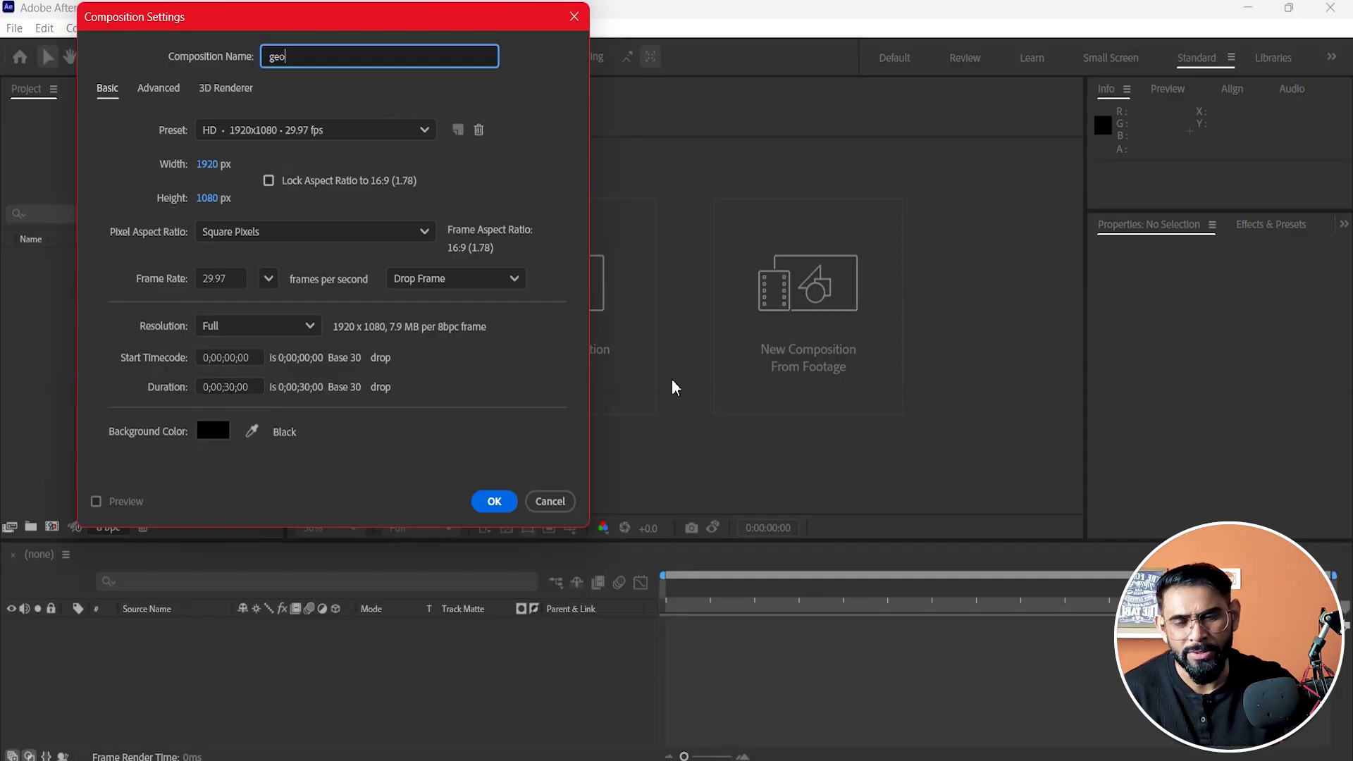
# - Set the composition's duration to 0;00;10;00 and create the composition
pyautogui.click(236, 387)
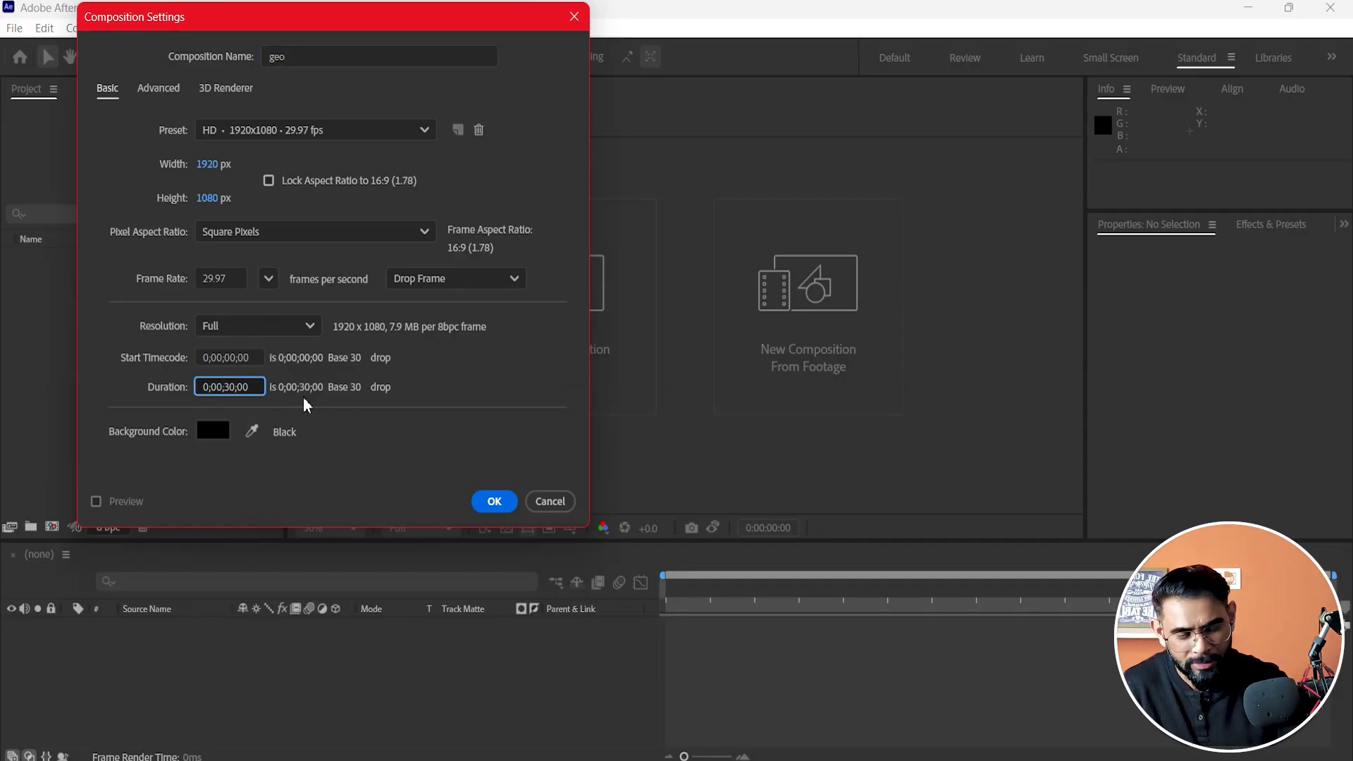
pyautogui.press('BackSpace')
pyautogui.press('BackSpace')
pyautogui.write('10')
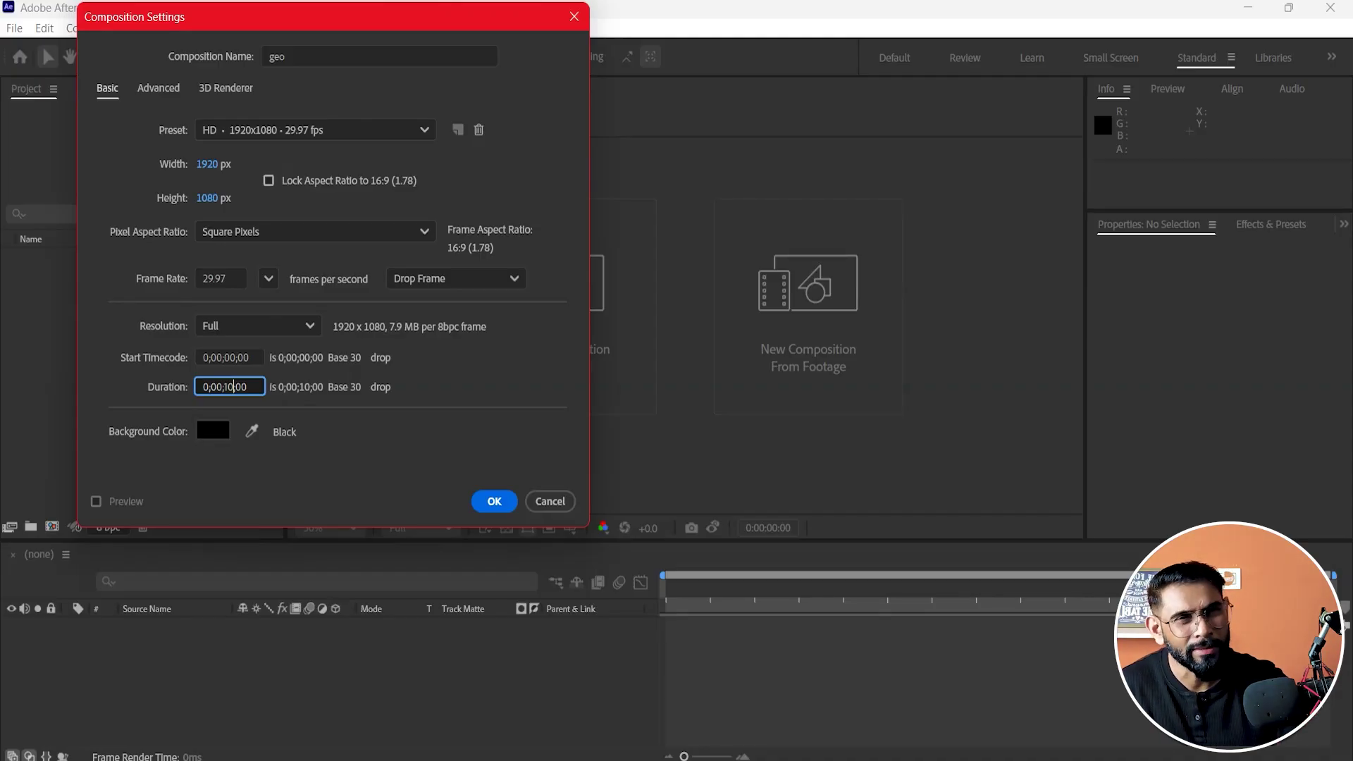
pyautogui.click(499, 504)
pyautogui.scroll(-4, 808, 395)
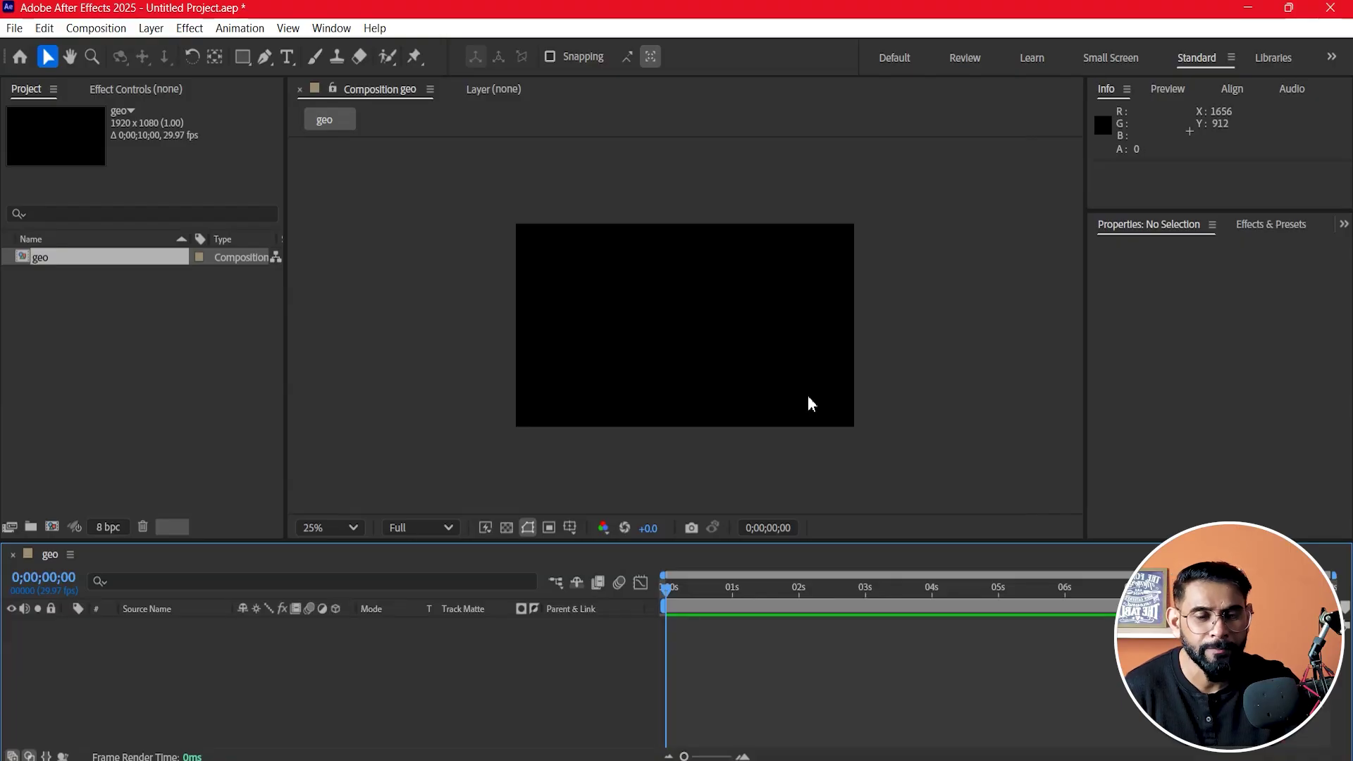
pyautogui.scroll(4, 808, 395)
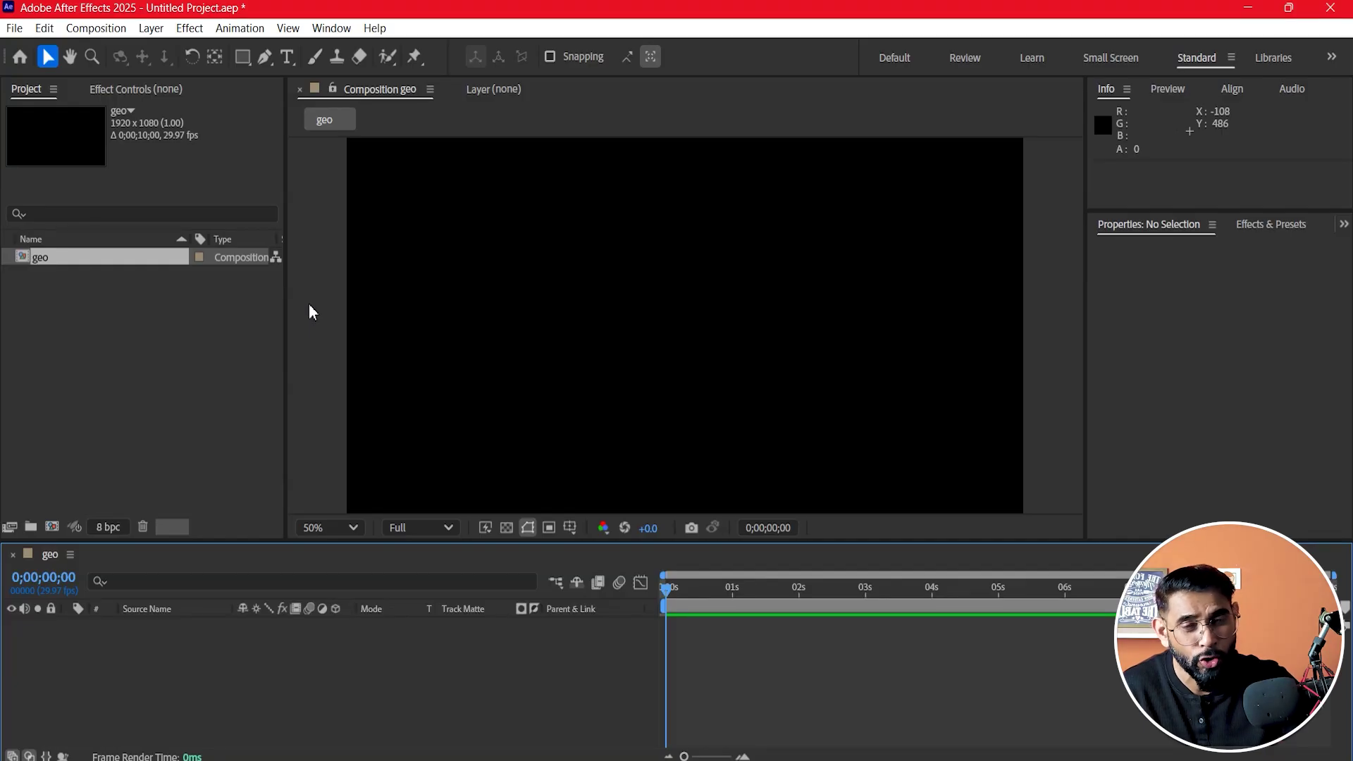
# - Open the GEOlayers 3 extension and dismiss its update notice
pyautogui.click(330, 33)
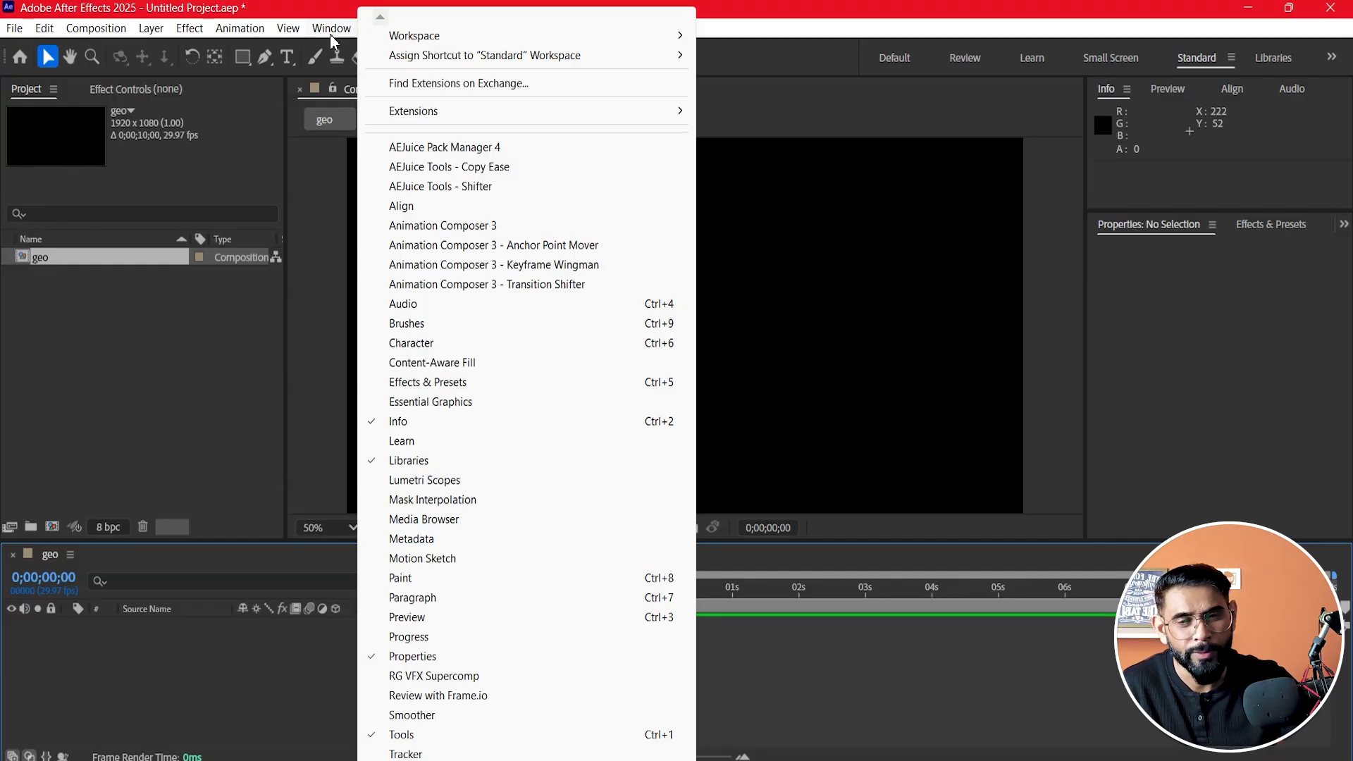
pyautogui.moveTo(426, 109)
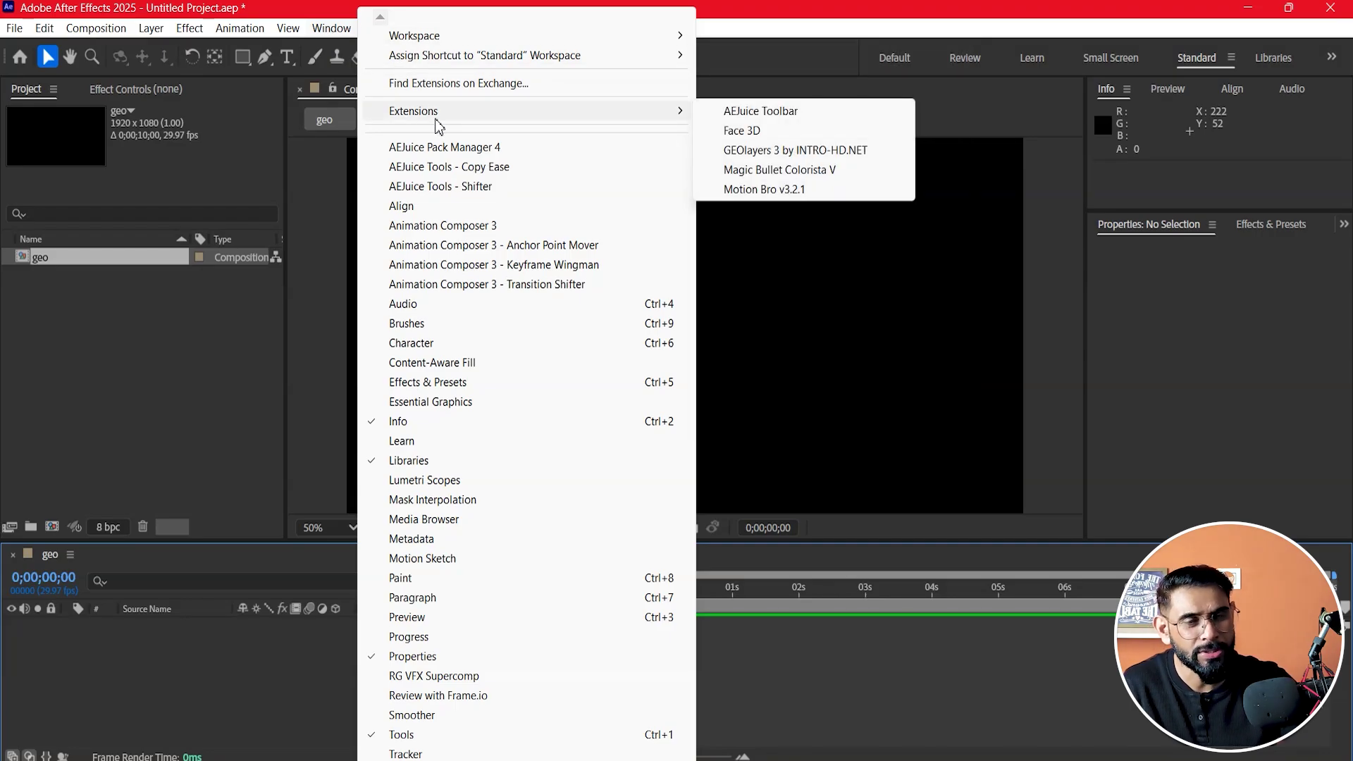
pyautogui.click(818, 152)
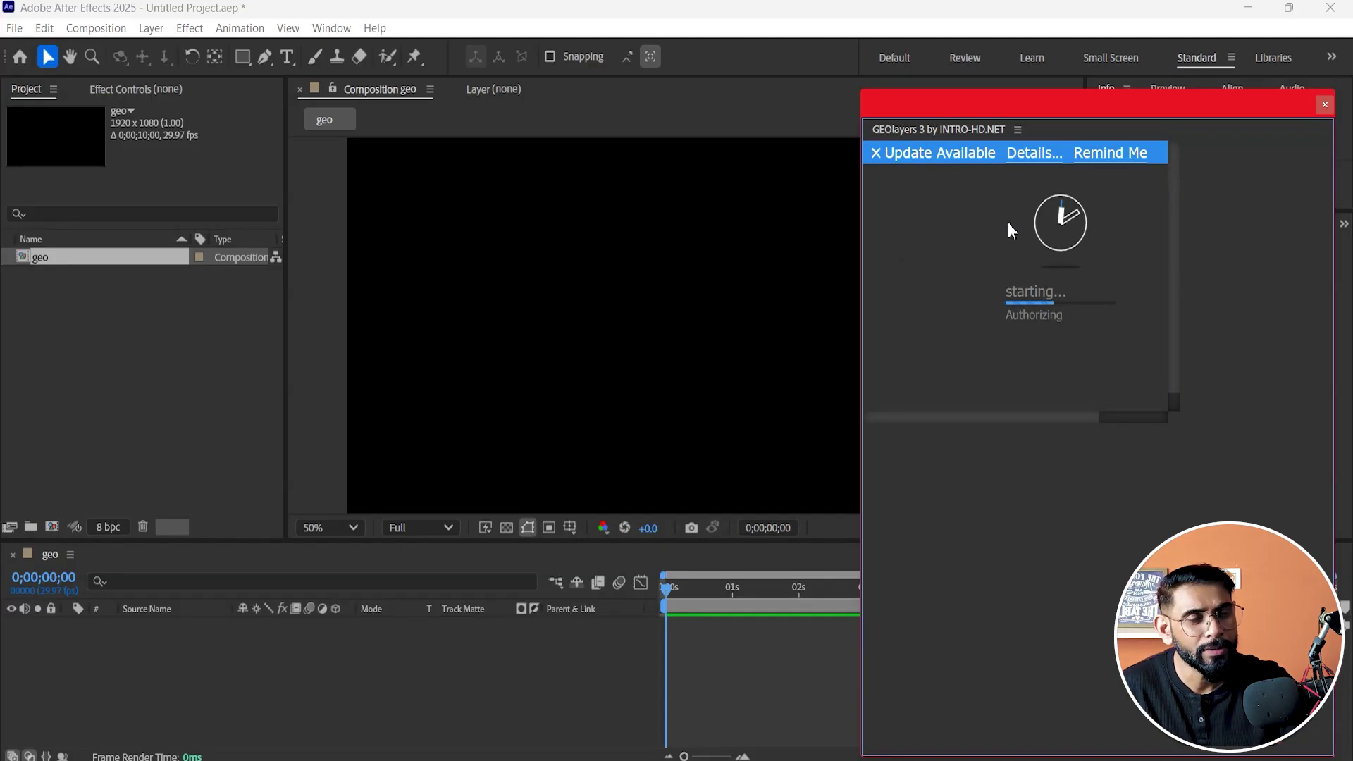
pyautogui.moveTo(1077, 103); pyautogui.dragTo(800, 68)
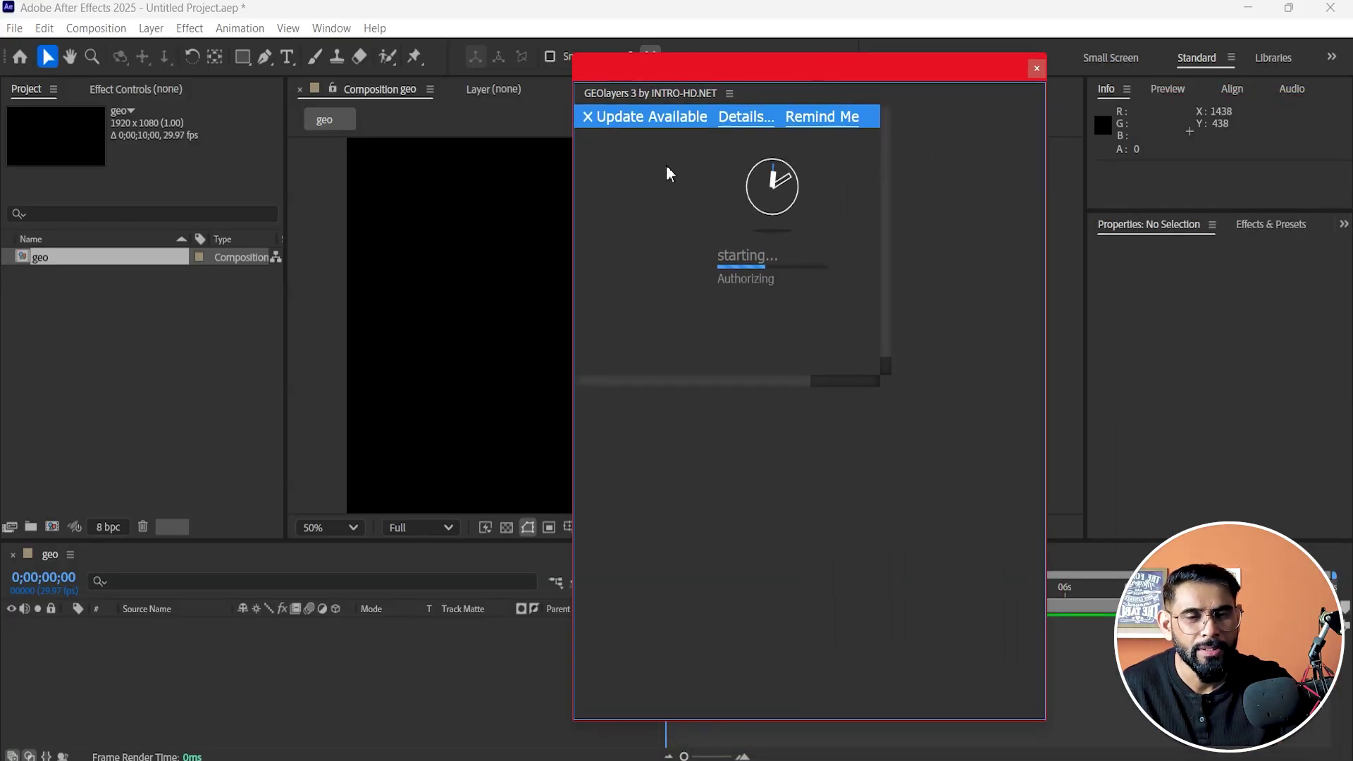
pyautogui.click(588, 120)
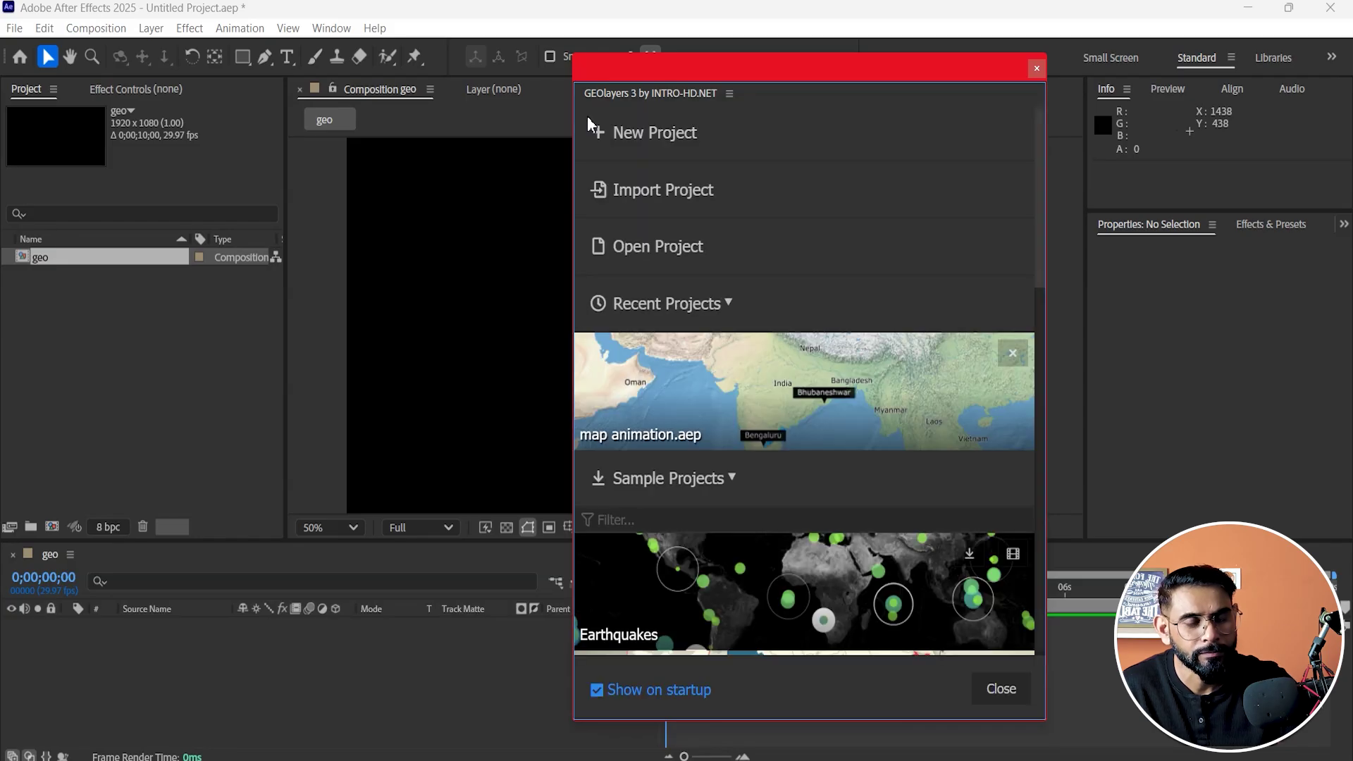
# - Shrink the floating GEOlayers 3 window and dock it in the same group as Info and Preview
pyautogui.moveTo(821, 66); pyautogui.dragTo(987, 43)
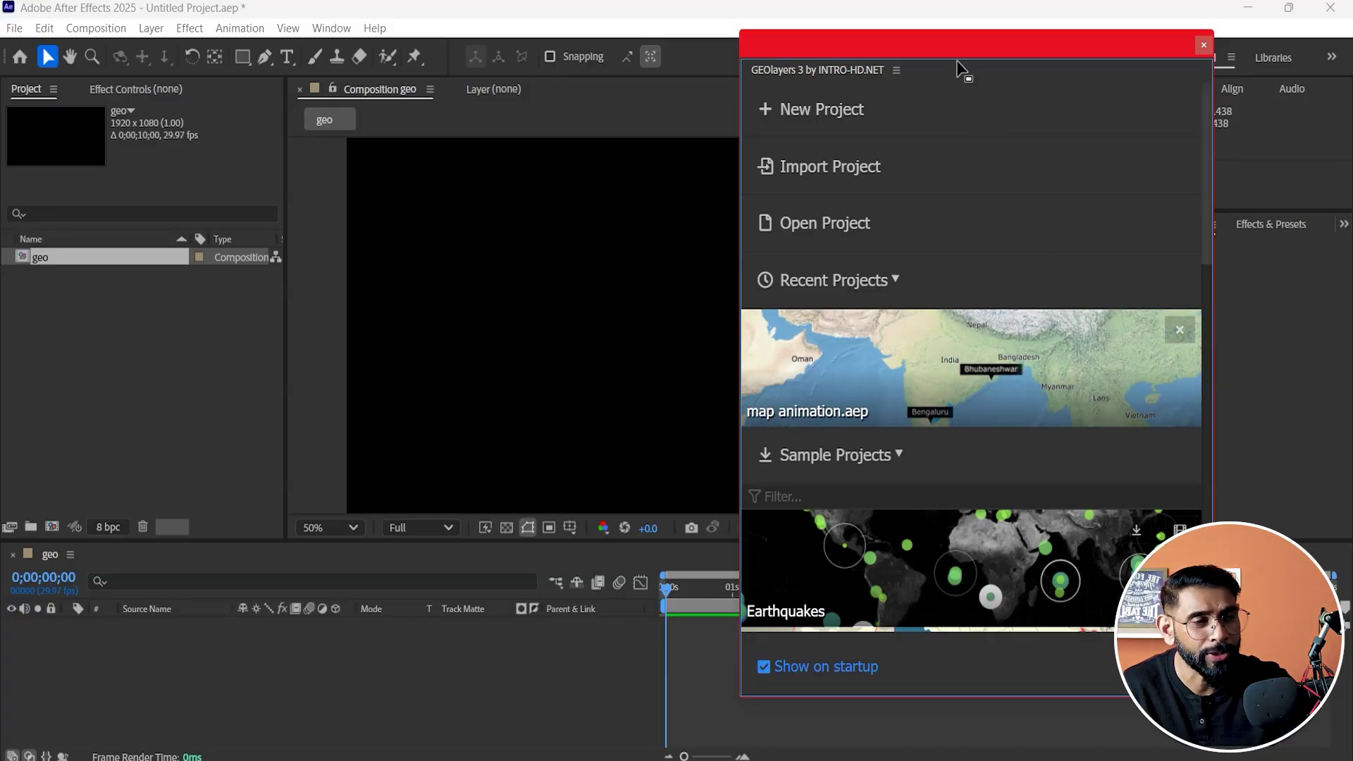
pyautogui.moveTo(961, 61); pyautogui.dragTo(1101, 62)
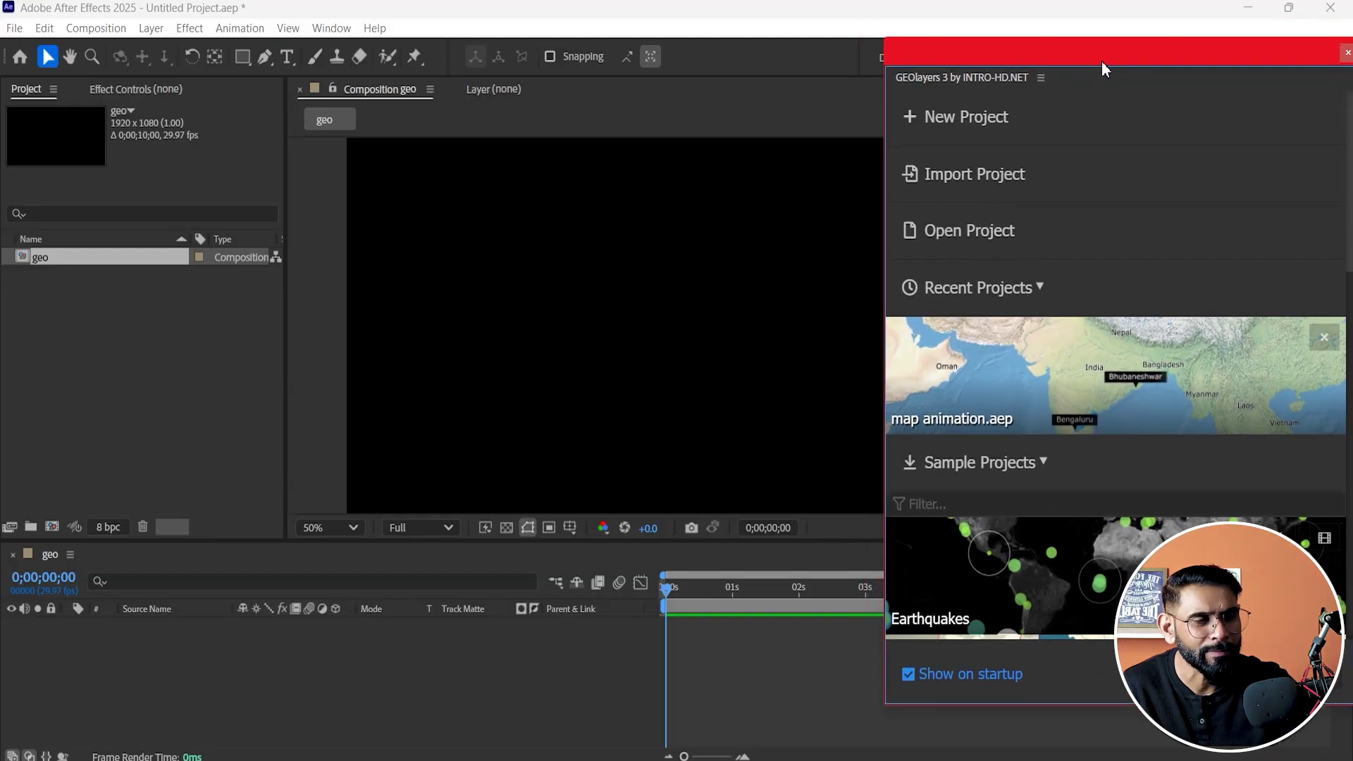
pyautogui.moveTo(885, 703); pyautogui.dragTo(1022, 624)
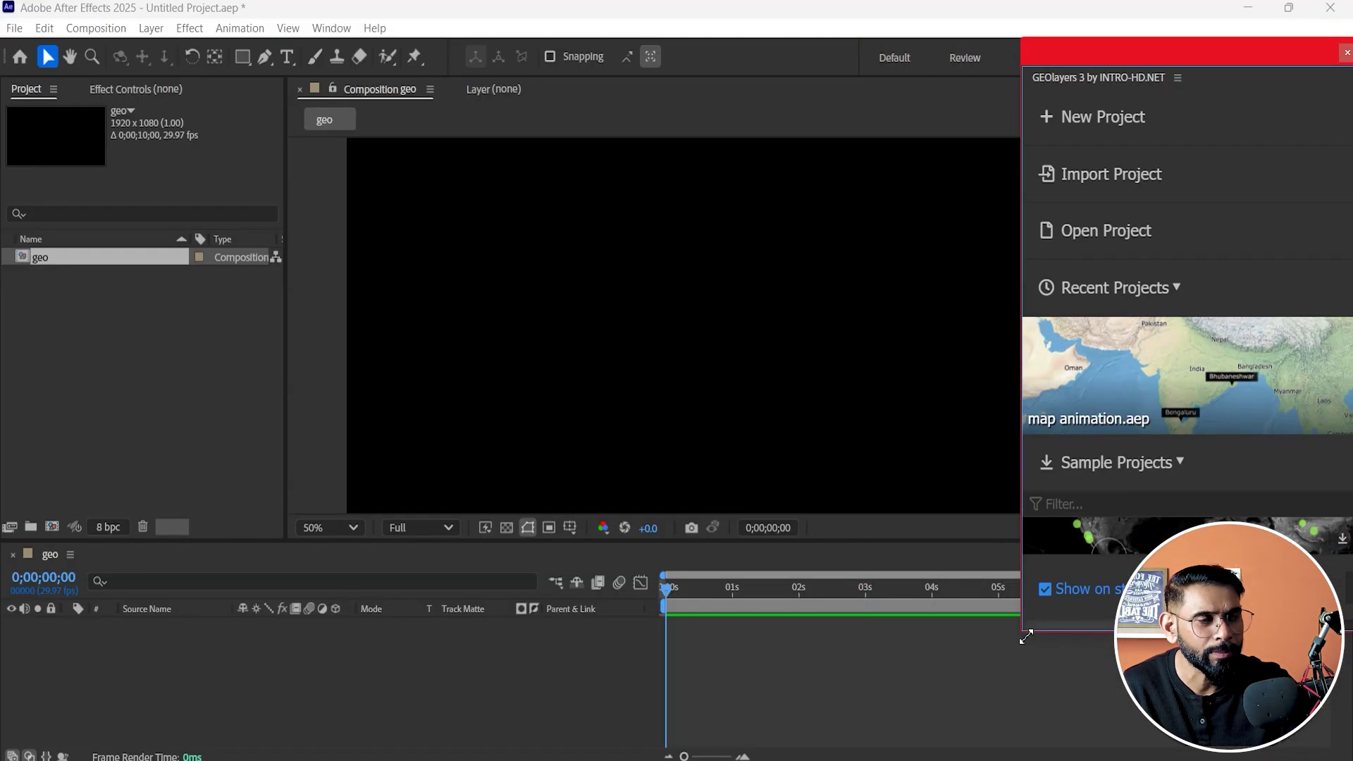
pyautogui.moveTo(1187, 58)
pyautogui.mouseDown()
pyautogui.moveTo(1133, 58)
pyautogui.moveTo(1166, 57)
pyautogui.mouseUp()
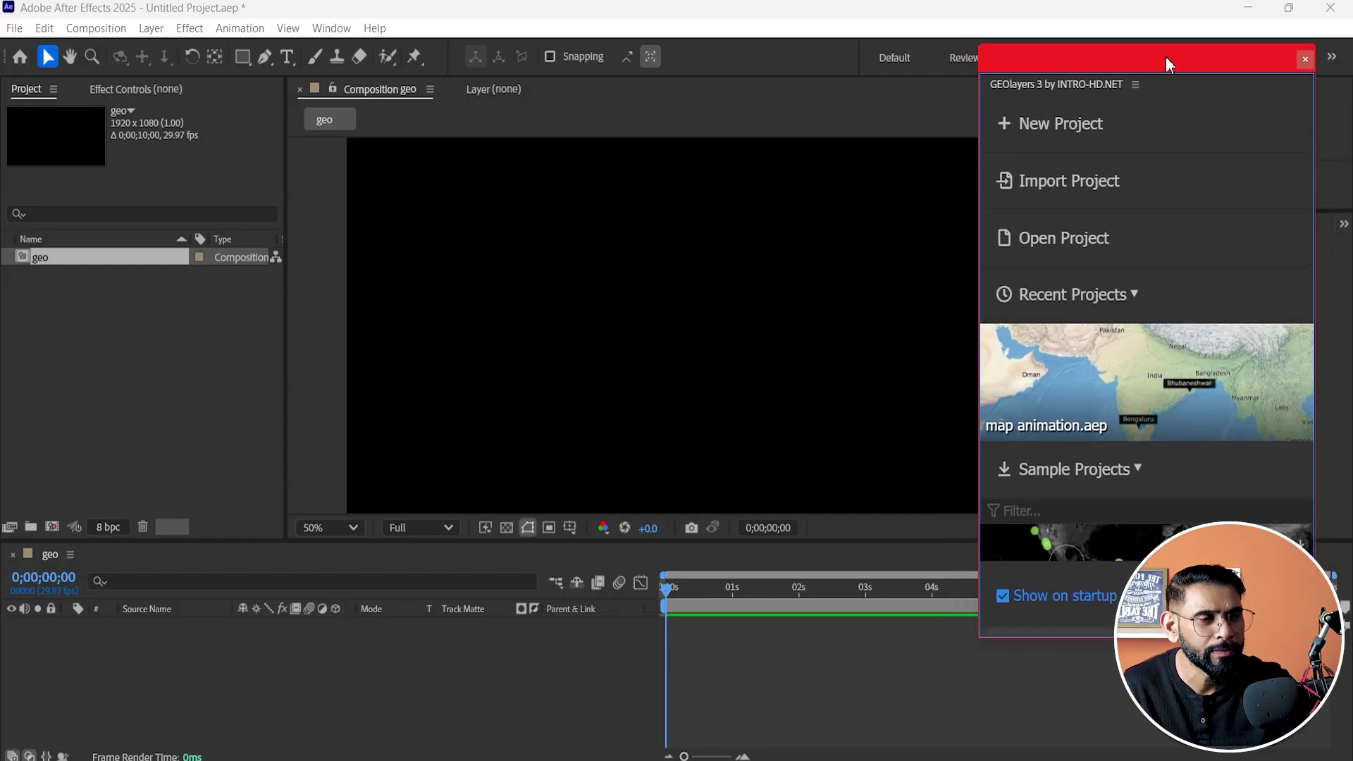
pyautogui.moveTo(1073, 83); pyautogui.dragTo(1111, 113)
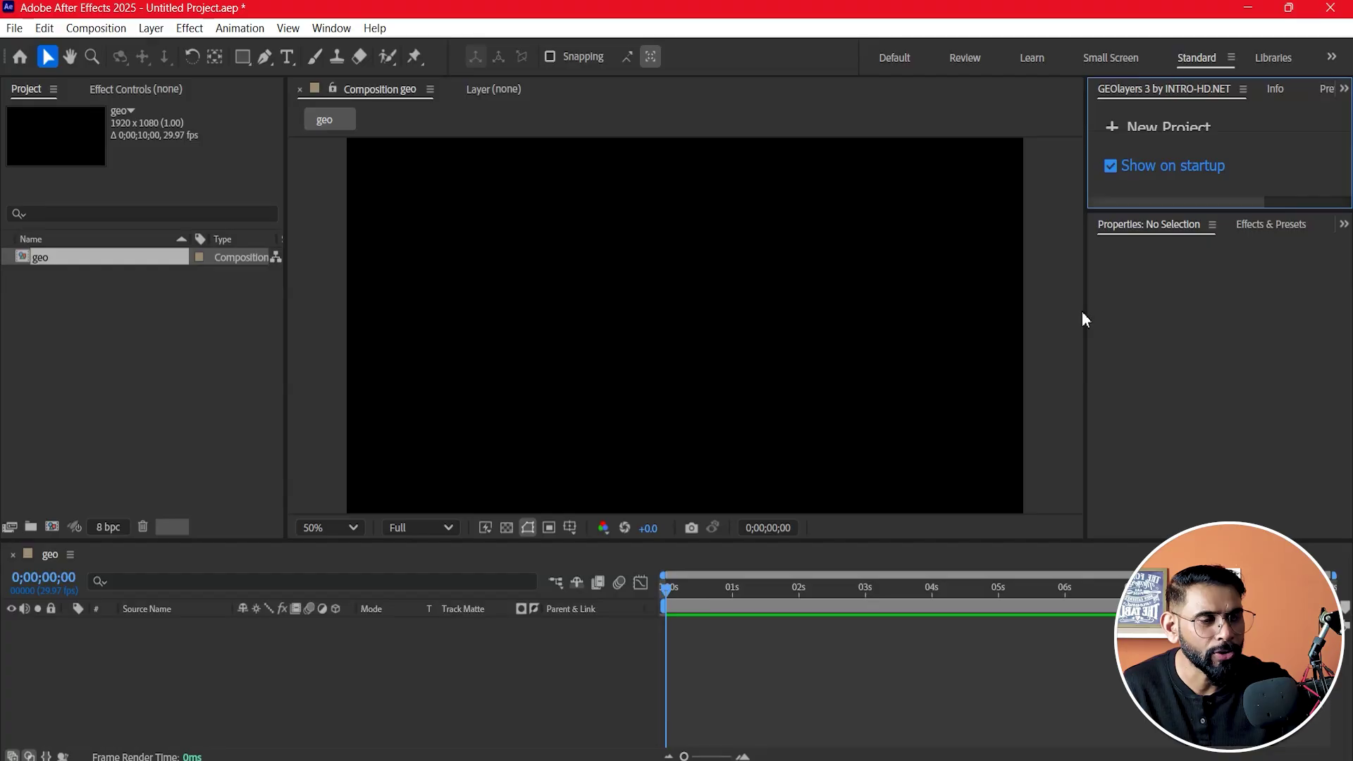
# - Widen the docked GEOlayers 3 panel and extend it downward over the Properties area
pyautogui.moveTo(1088, 317); pyautogui.dragTo(1047, 321)
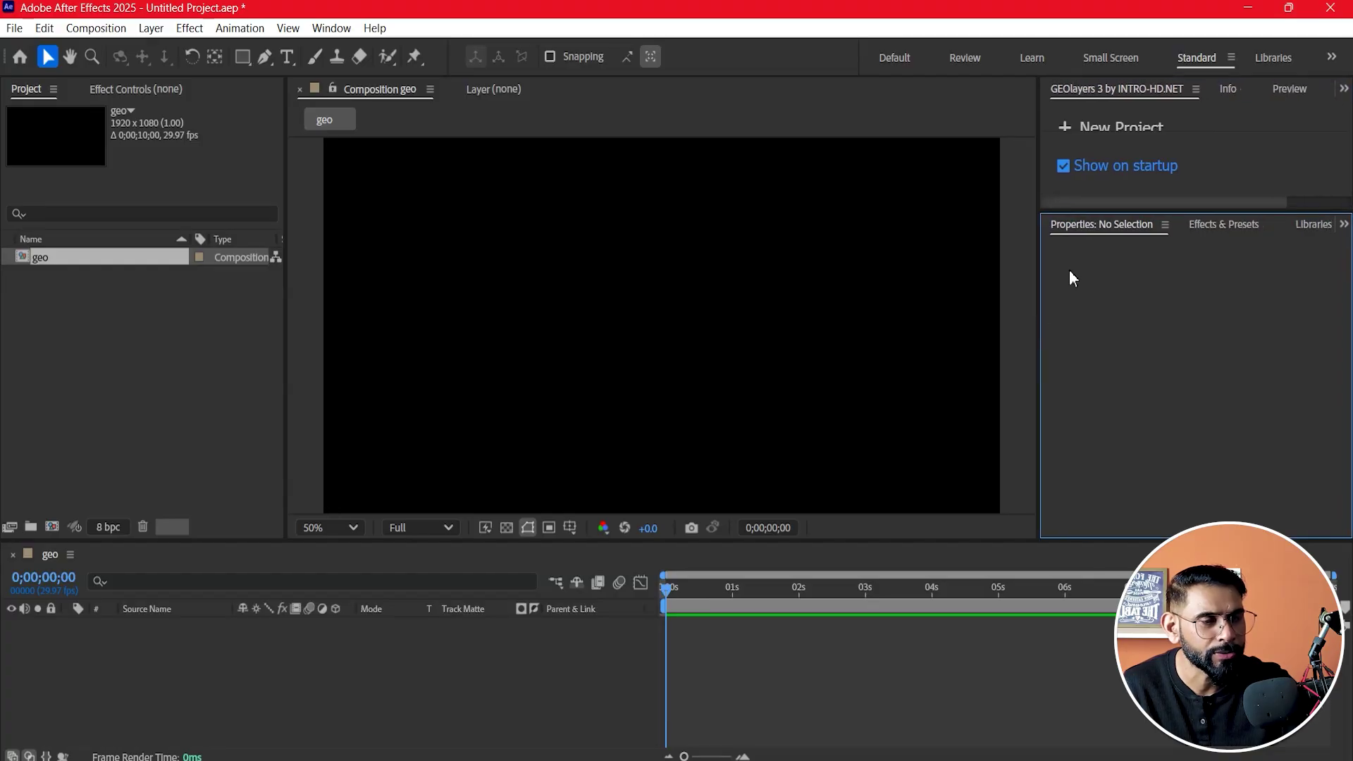
pyautogui.moveTo(1110, 211); pyautogui.dragTo(1144, 554)
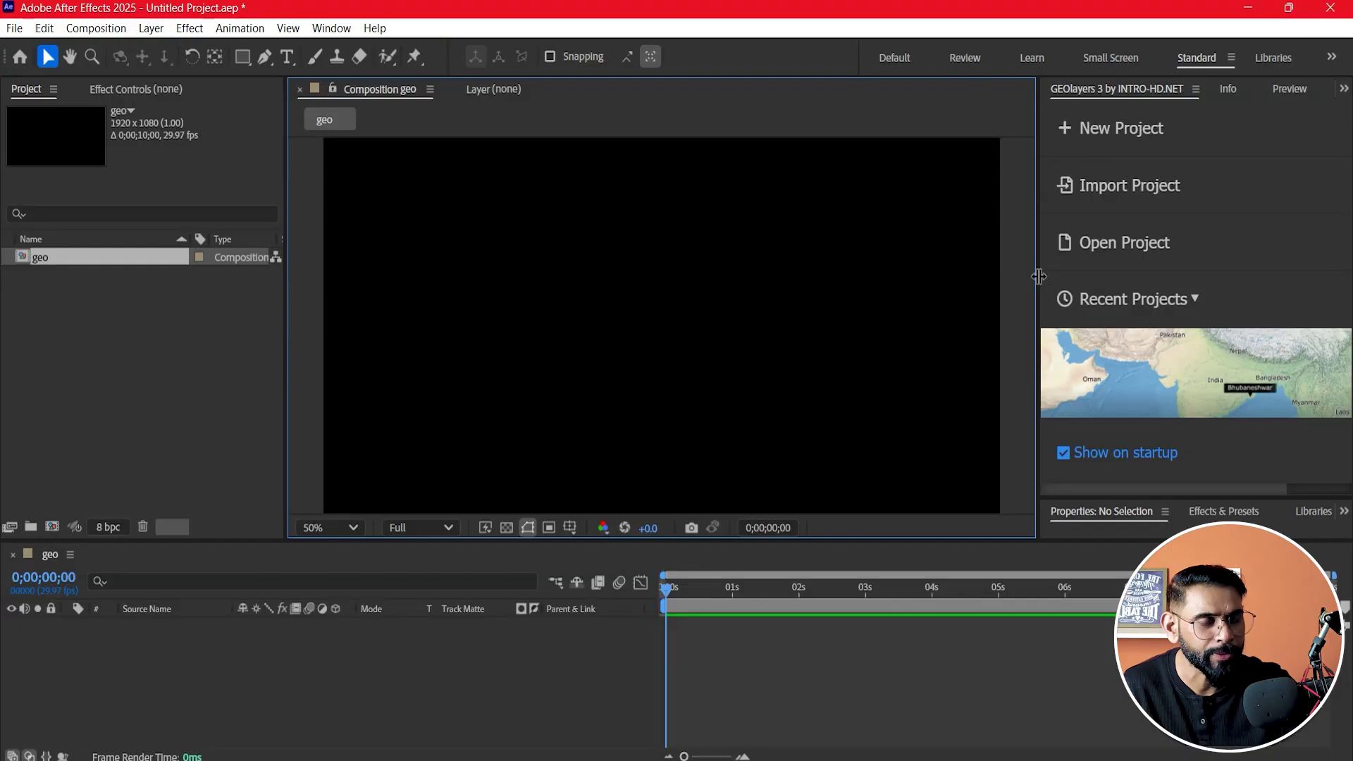
pyautogui.moveTo(1039, 277); pyautogui.dragTo(1000, 277)
# - Look through the project options, recent projects and sample projects on the GEOlayers 3 start page
pyautogui.scroll(2, 585, 403)
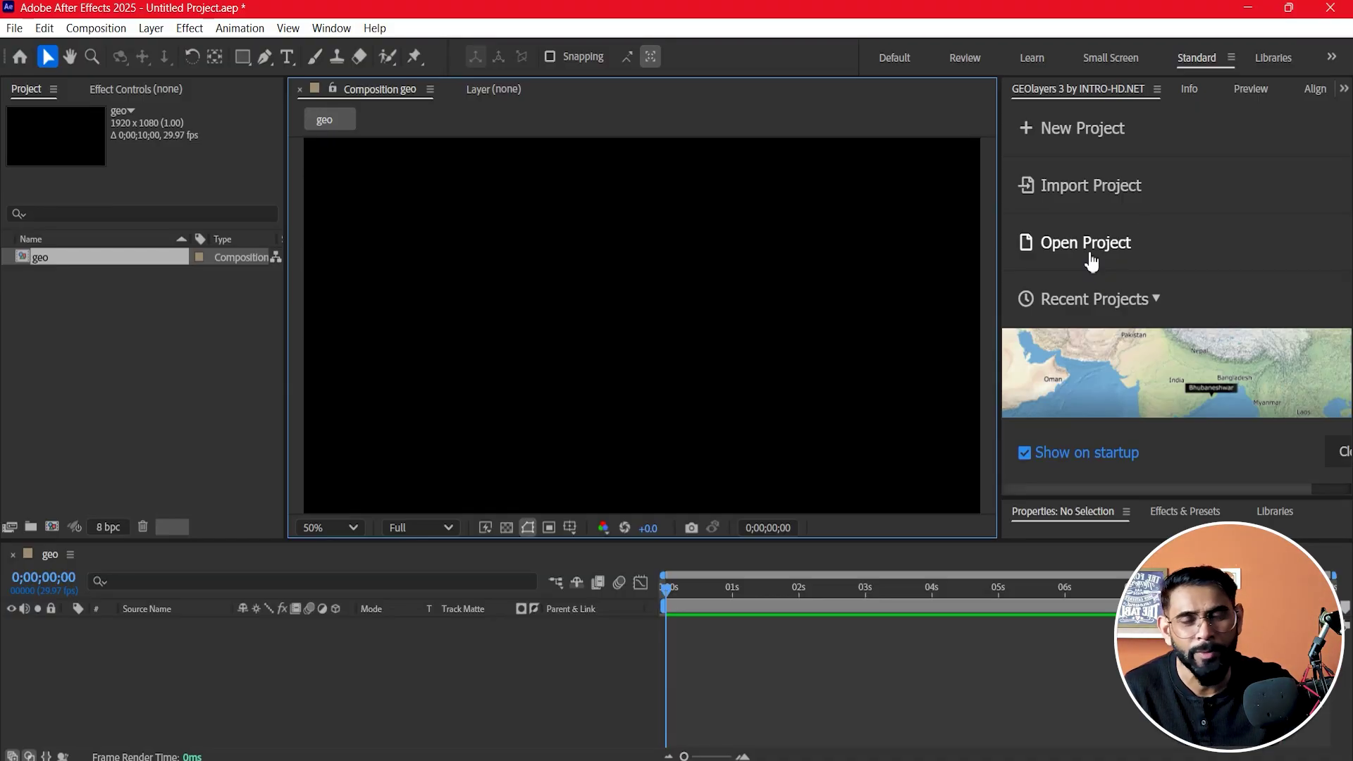
pyautogui.scroll(-4, 1091, 261)
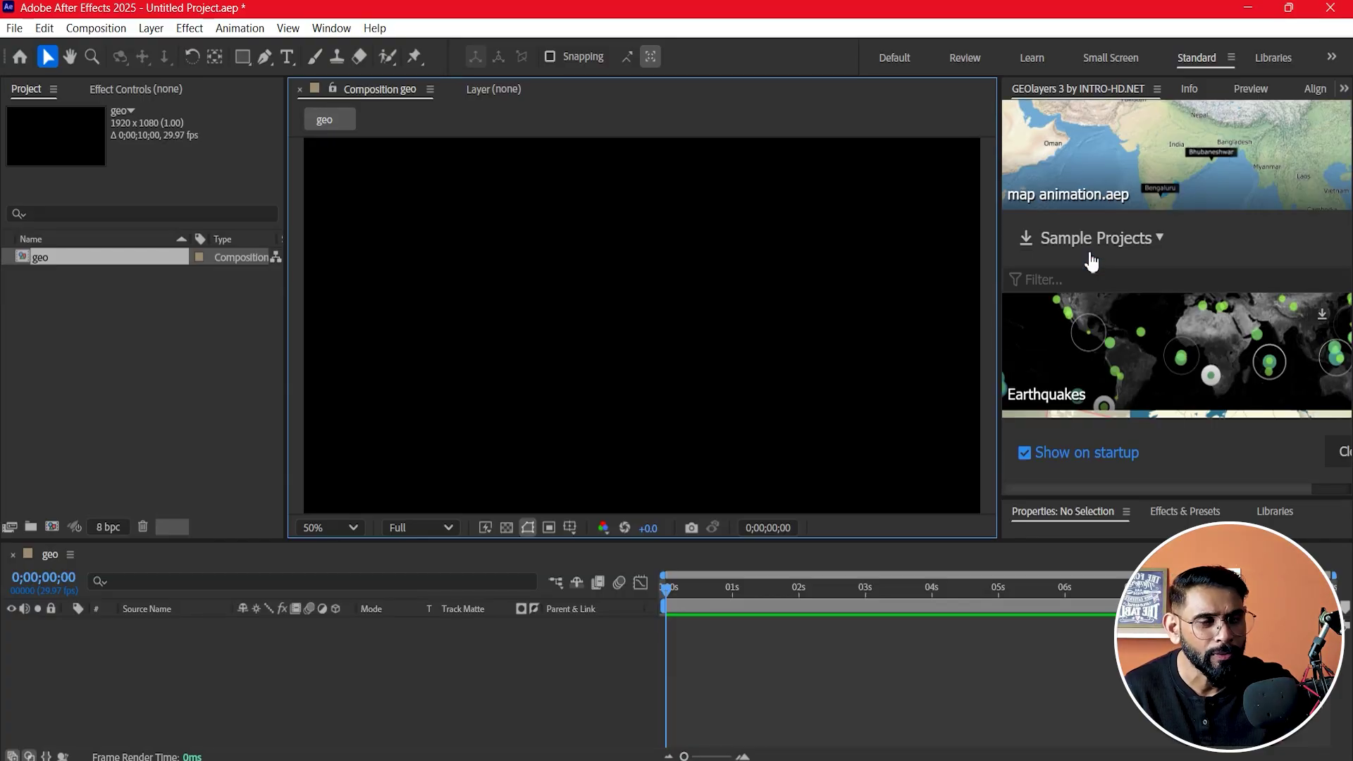
pyautogui.scroll(-8, 1091, 260)
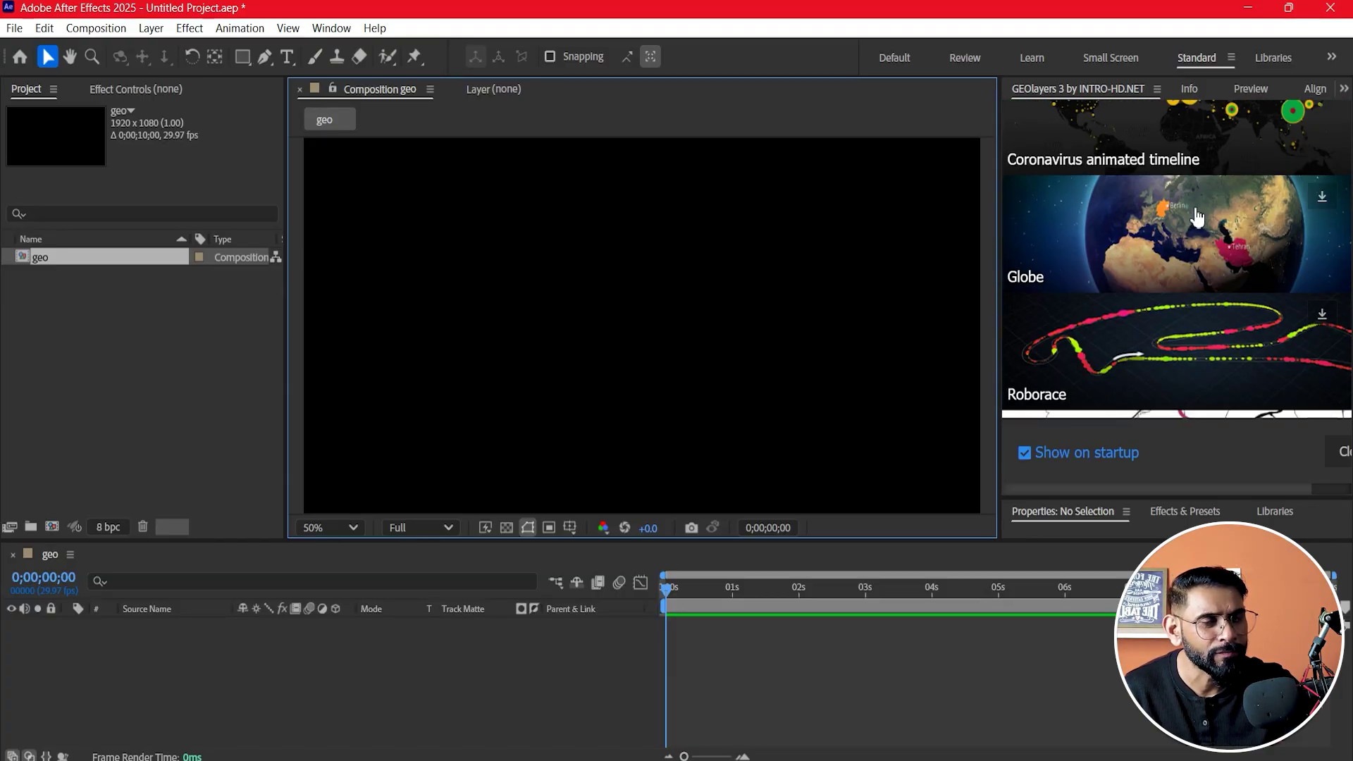
pyautogui.scroll(6, 1198, 219)
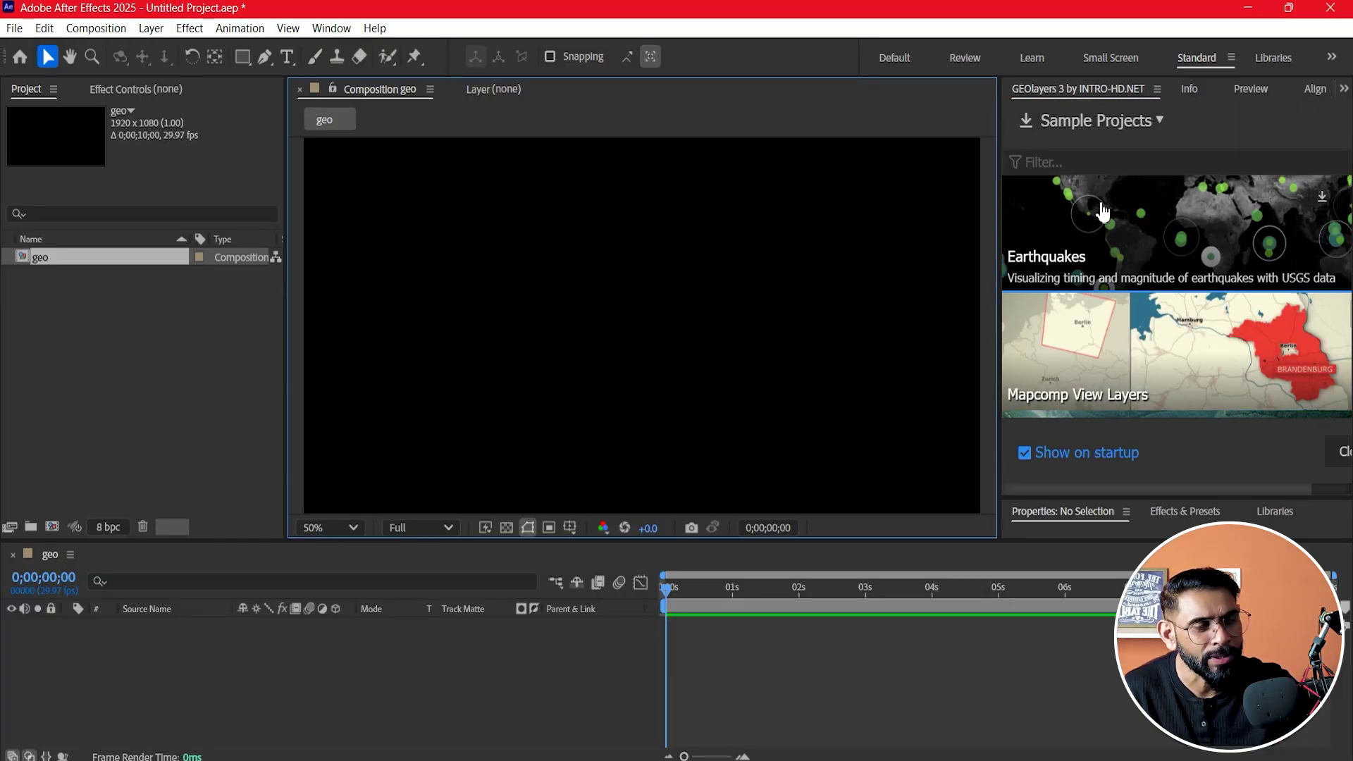
pyautogui.scroll(6, 1104, 212)
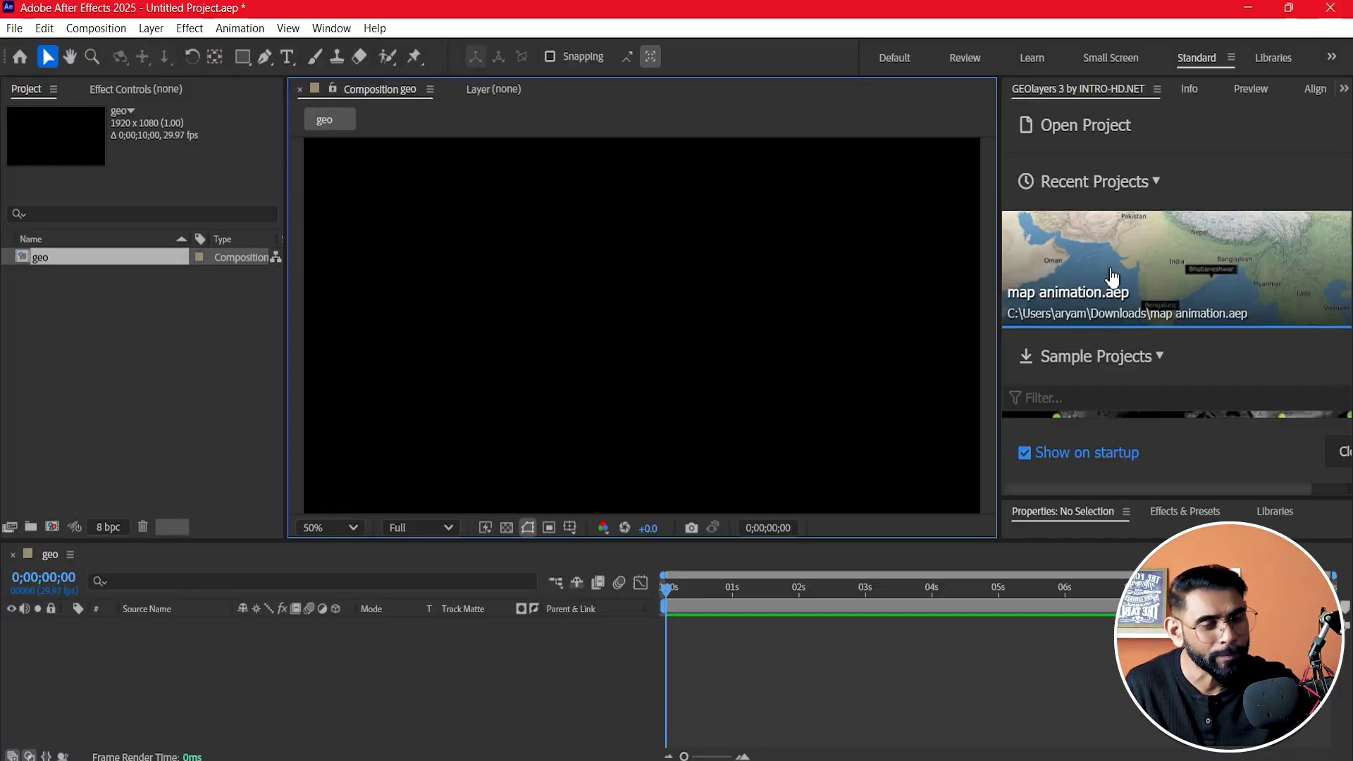
pyautogui.scroll(-4, 1128, 257)
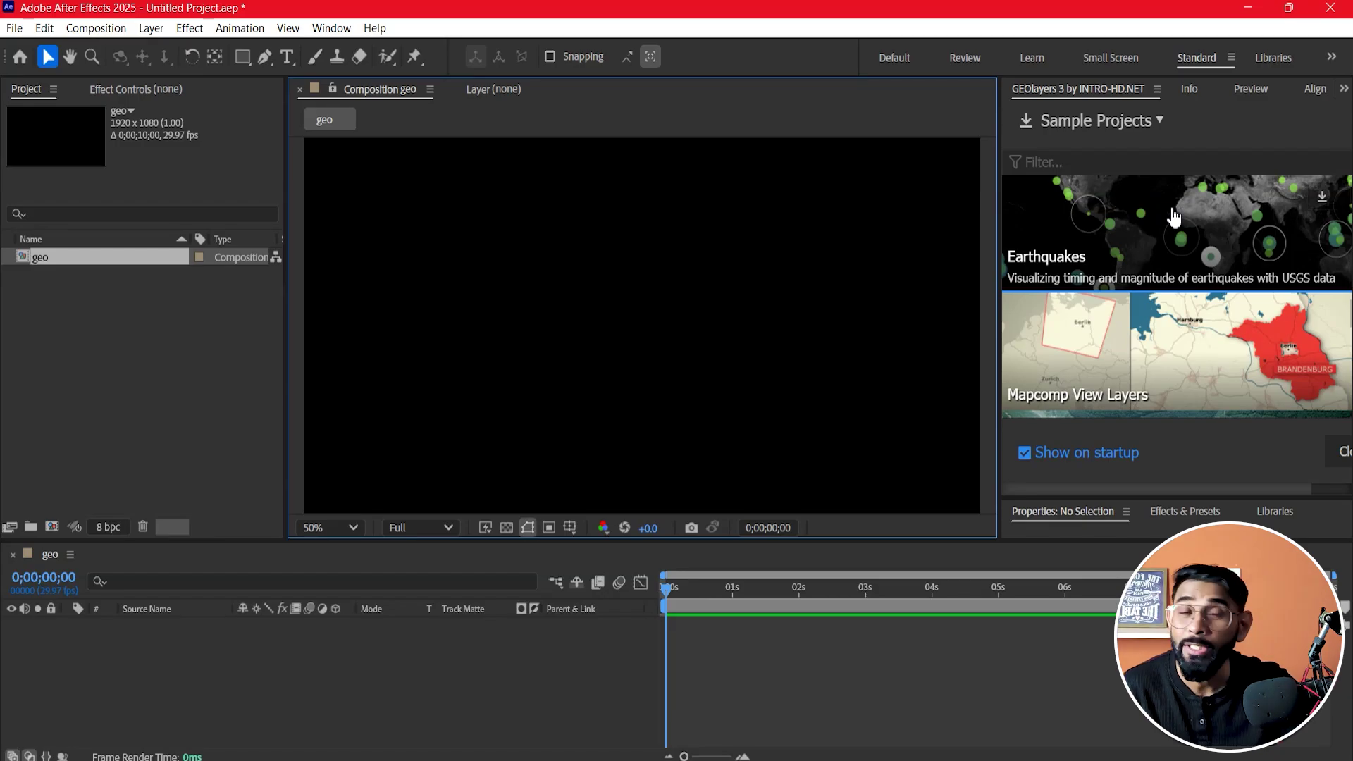
pyautogui.scroll(-2, 1177, 268)
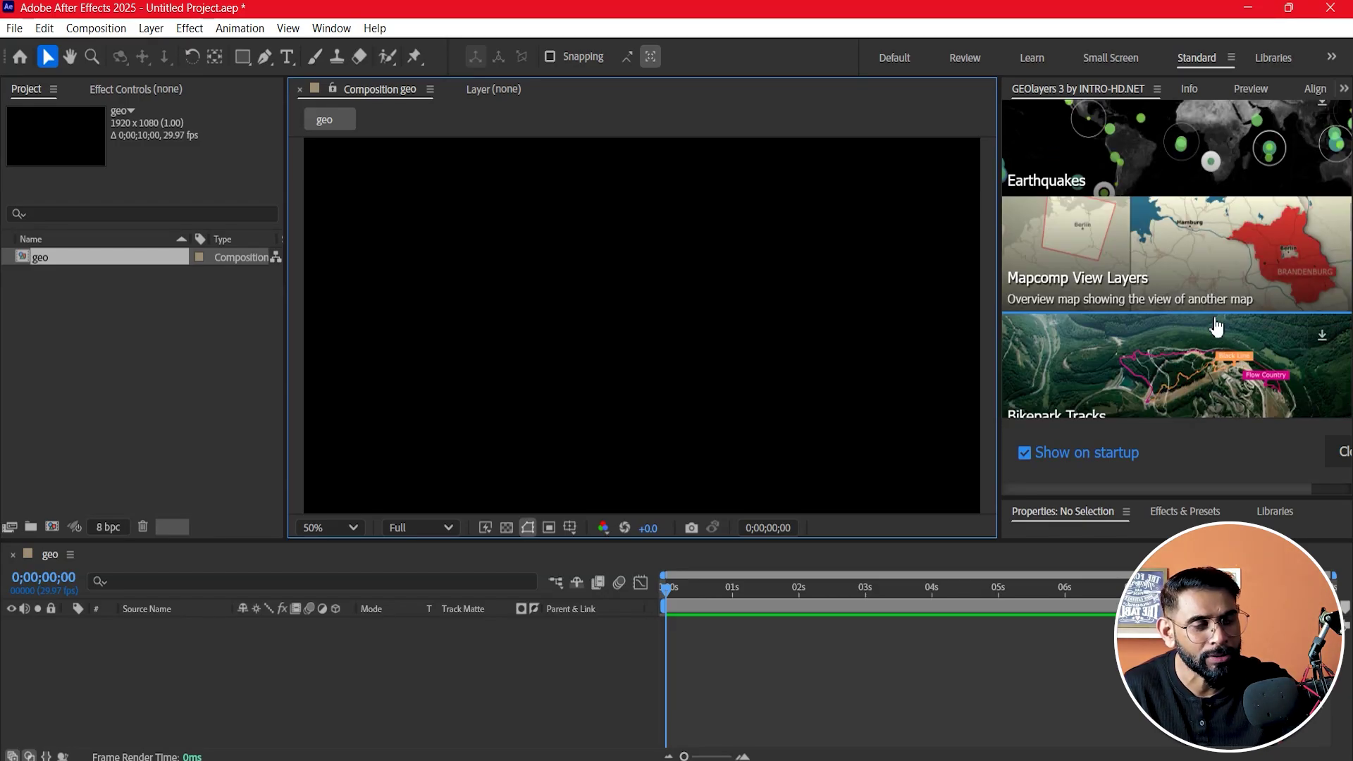
pyautogui.scroll(-3, 1198, 299)
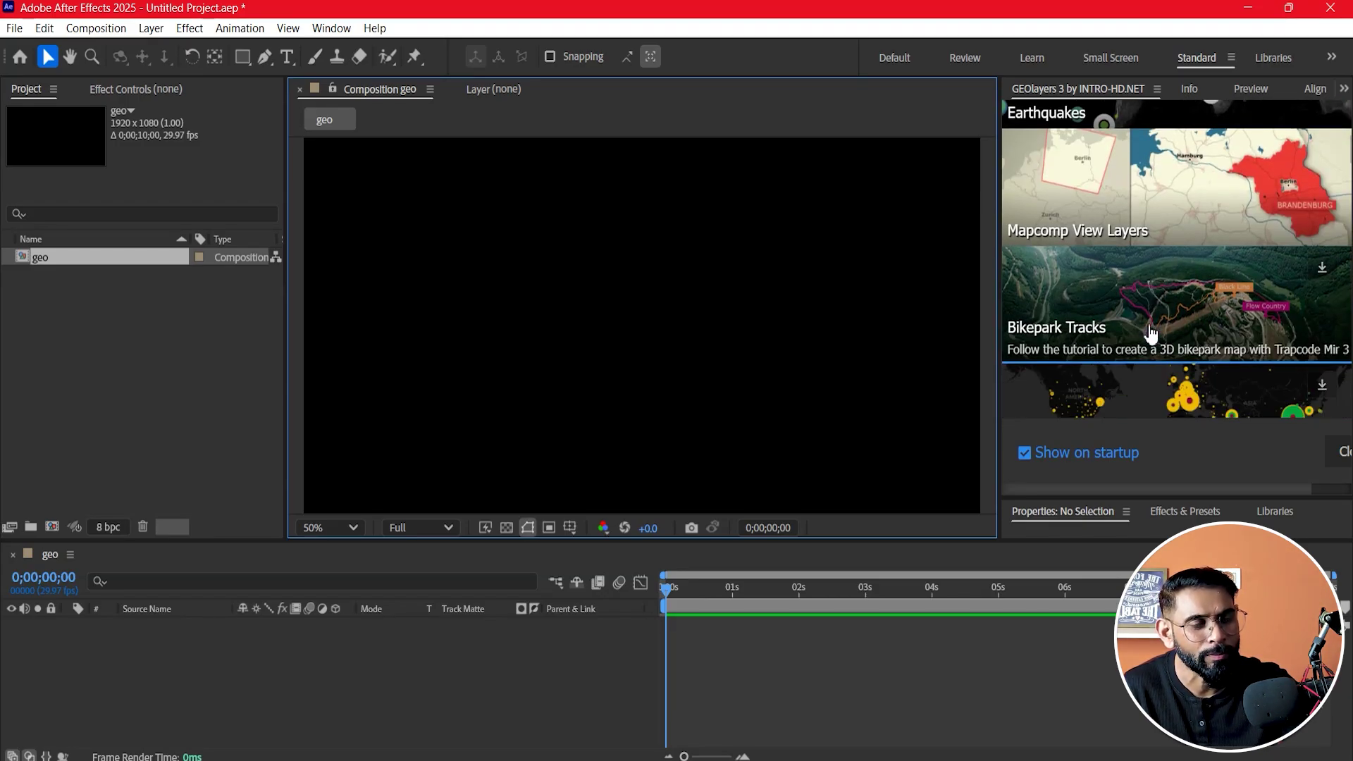
pyautogui.scroll(-3, 1235, 282)
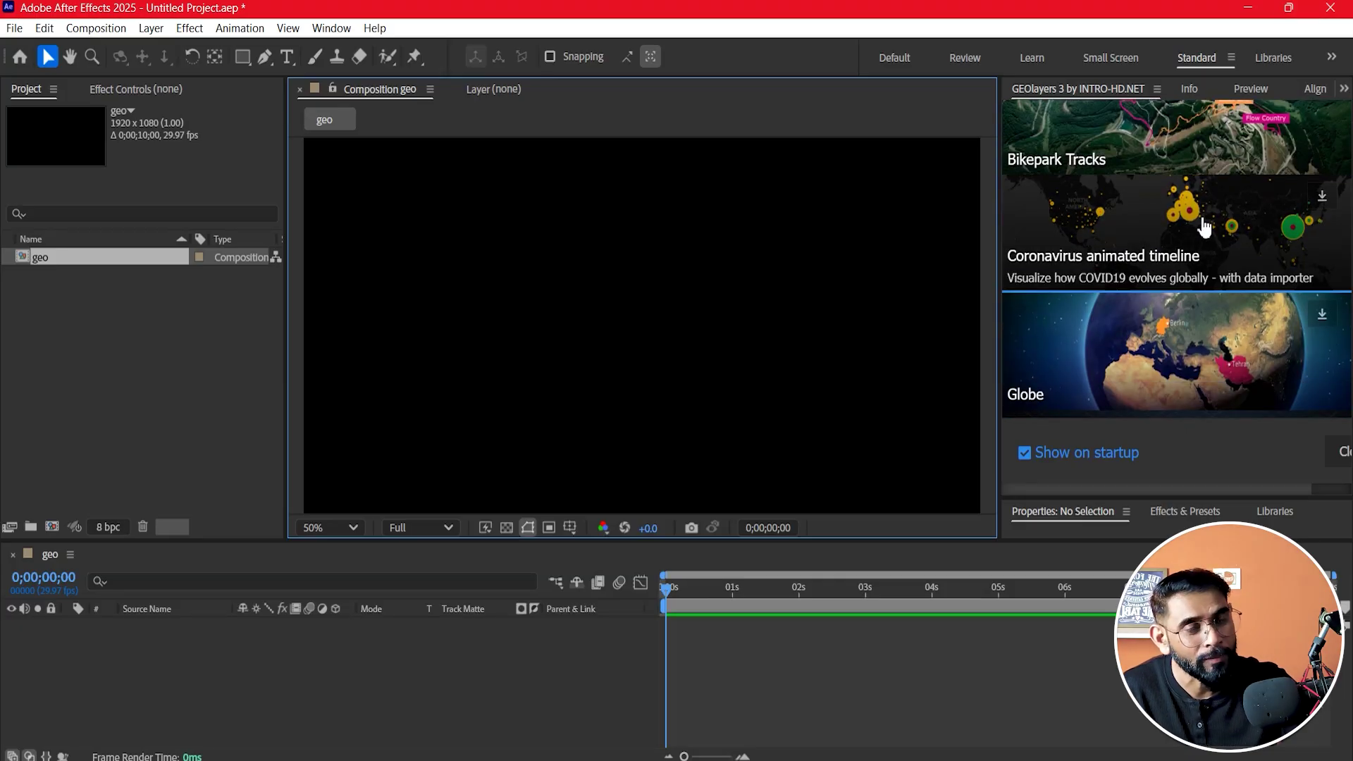
pyautogui.scroll(-2, 1189, 174)
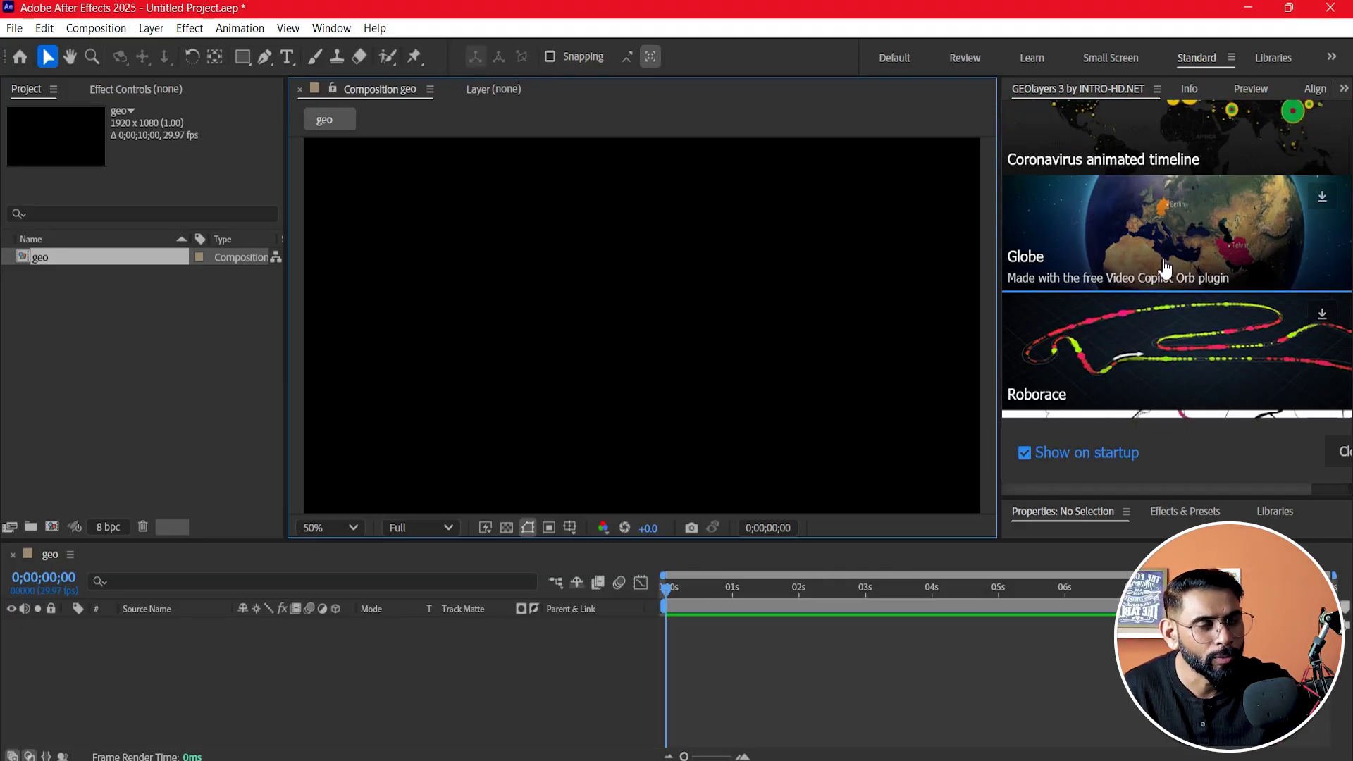
pyautogui.scroll(-2, 1089, 189)
pyautogui.scroll(-3, 1103, 239)
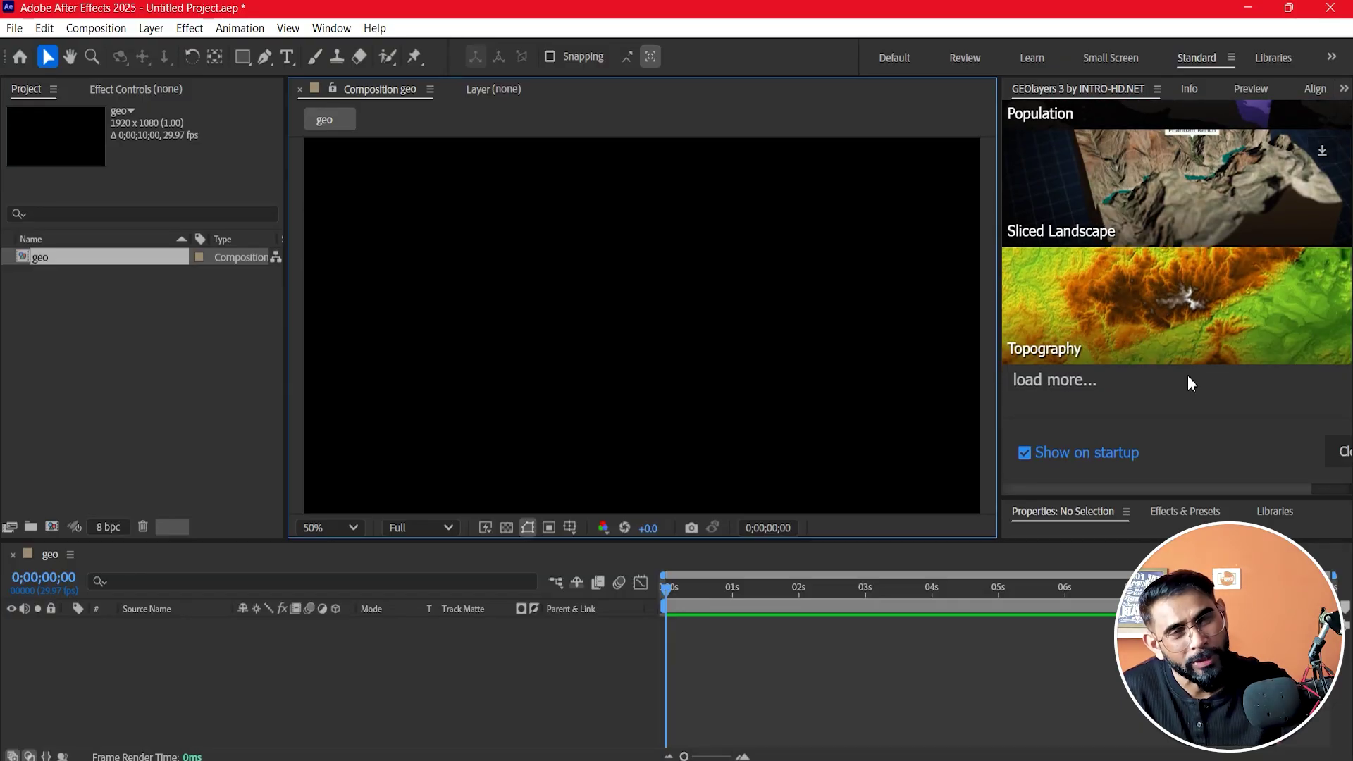
pyautogui.scroll(10, 1184, 373)
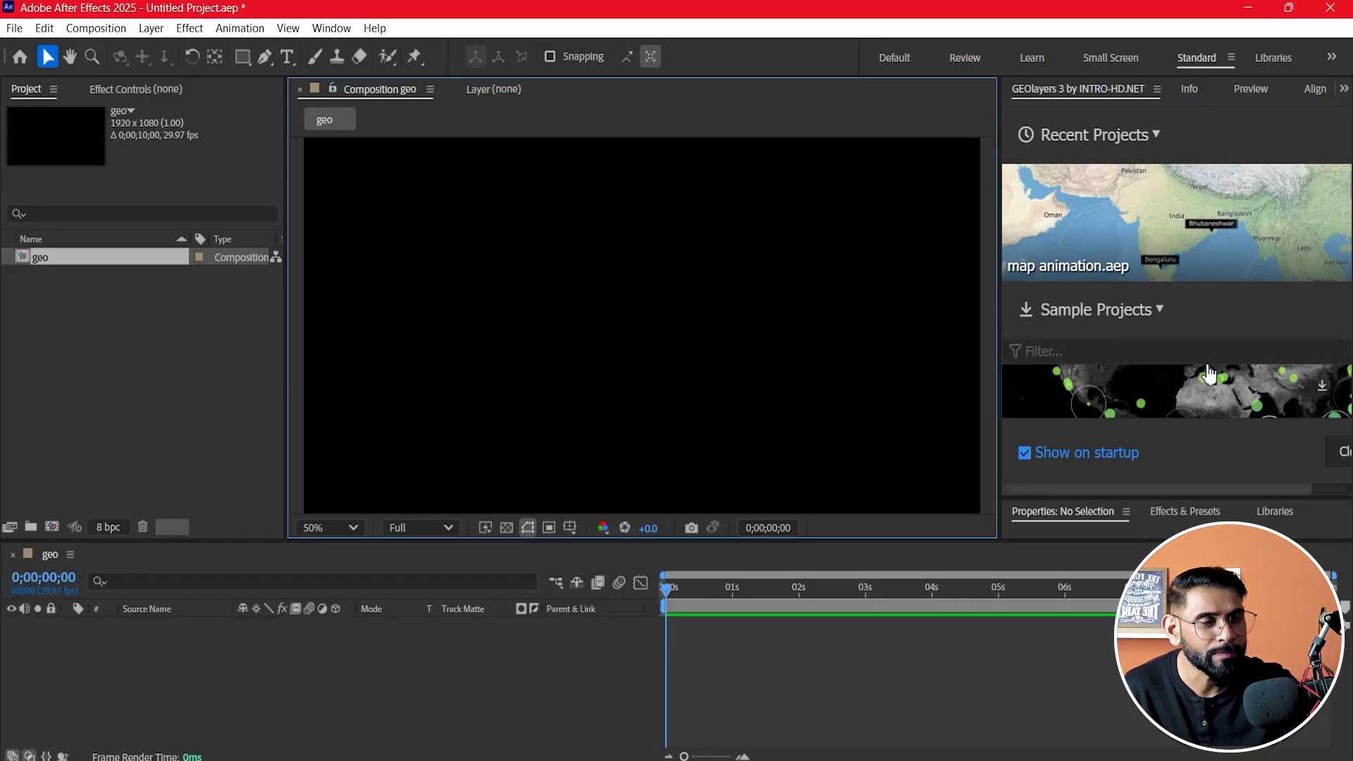
pyautogui.scroll(2, 1209, 374)
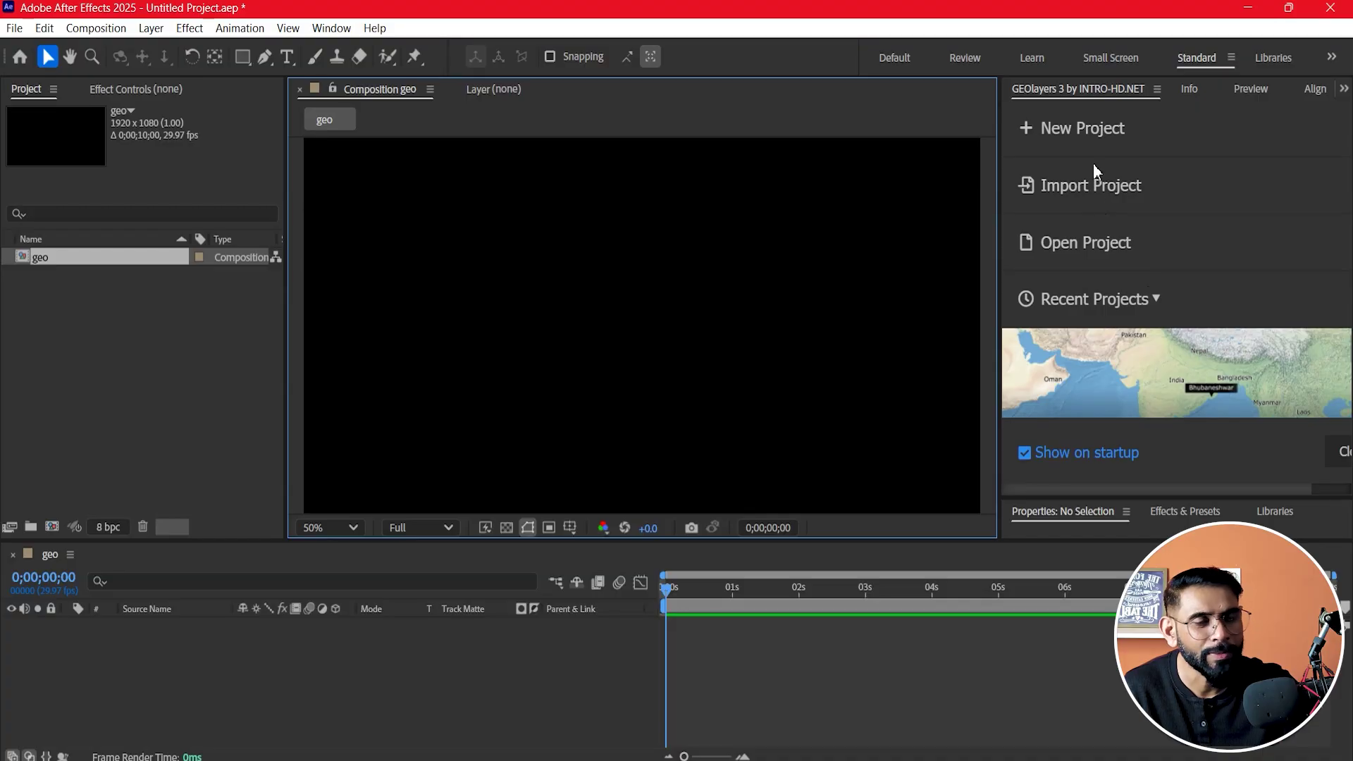
pyautogui.scroll(-6, 1163, 381)
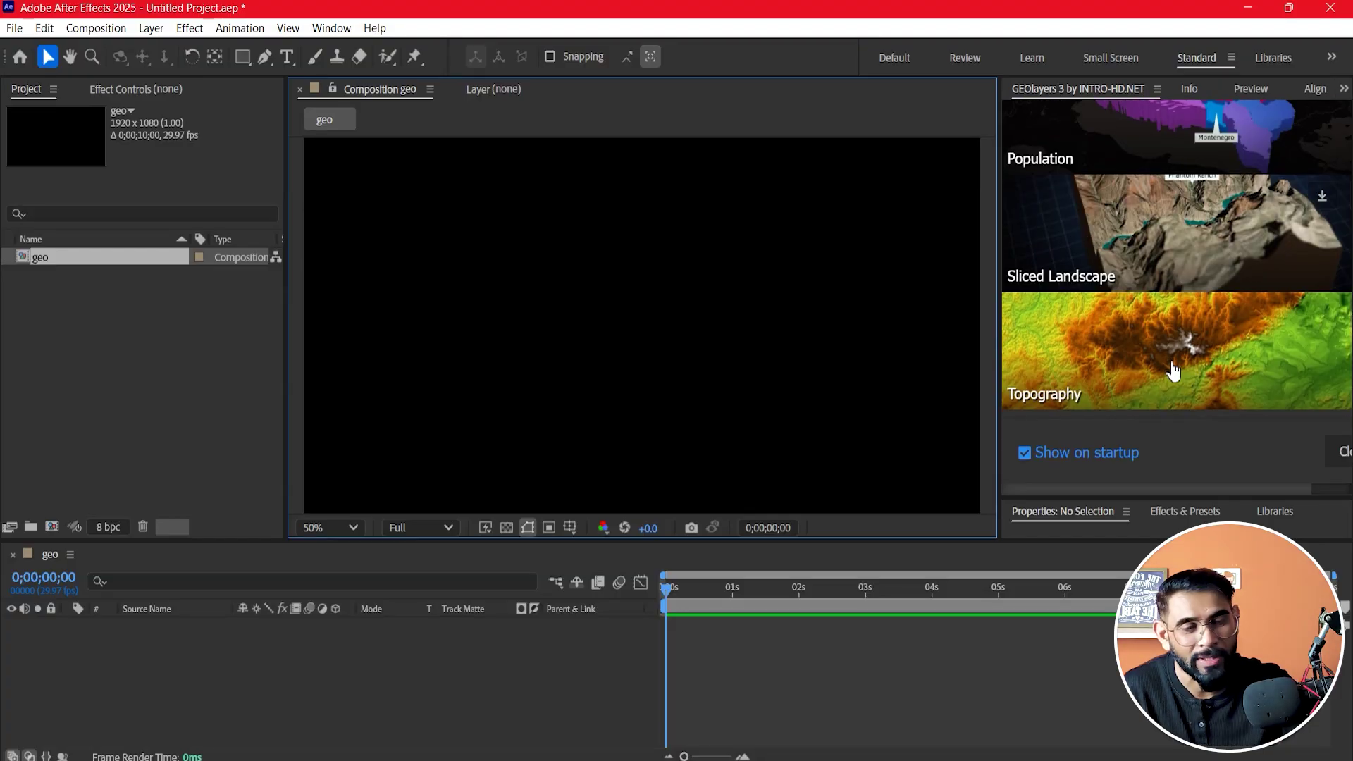
pyautogui.scroll(-4, 1174, 370)
pyautogui.scroll(10, 1173, 370)
pyautogui.scroll(1, 1174, 371)
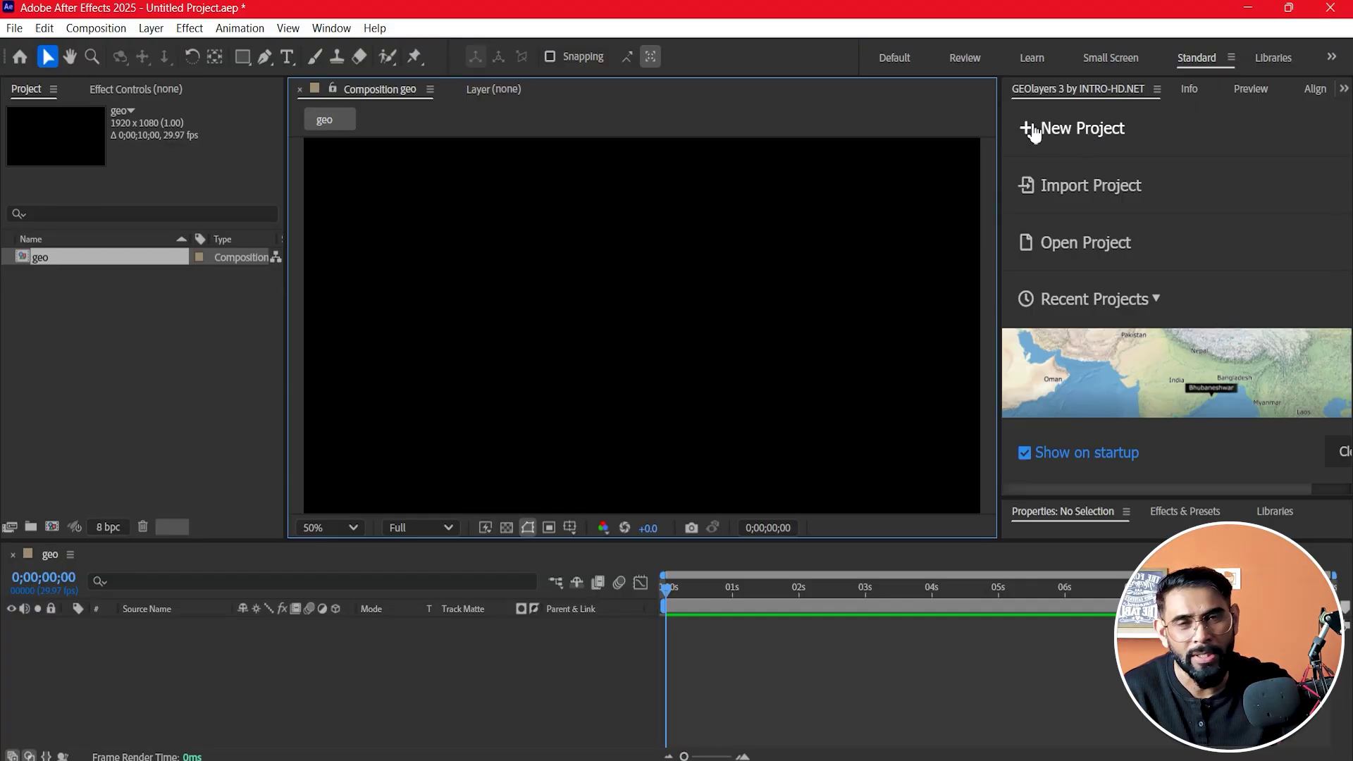
# - Start a new GEOlayers project and save the open project over map animation.aep in the Downloads folder
pyautogui.click(1059, 132)
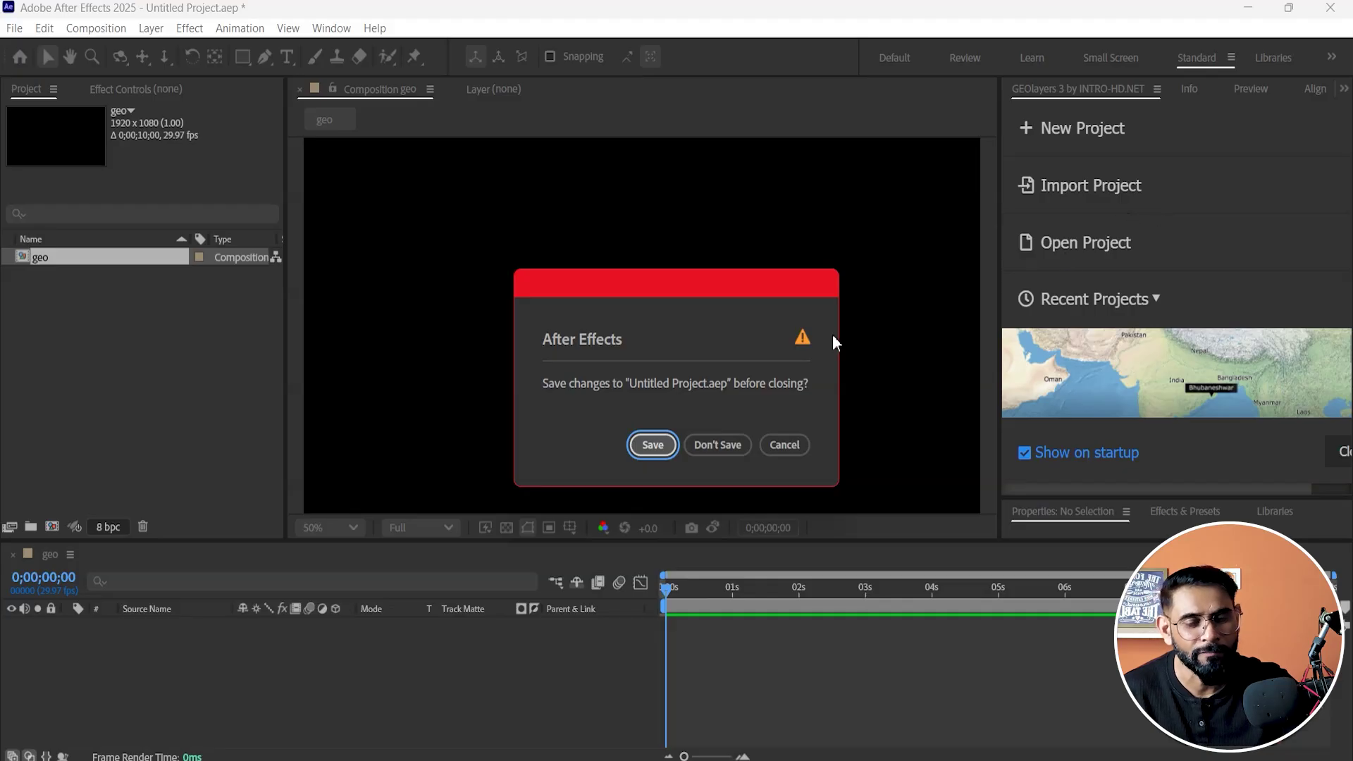
pyautogui.click(653, 446)
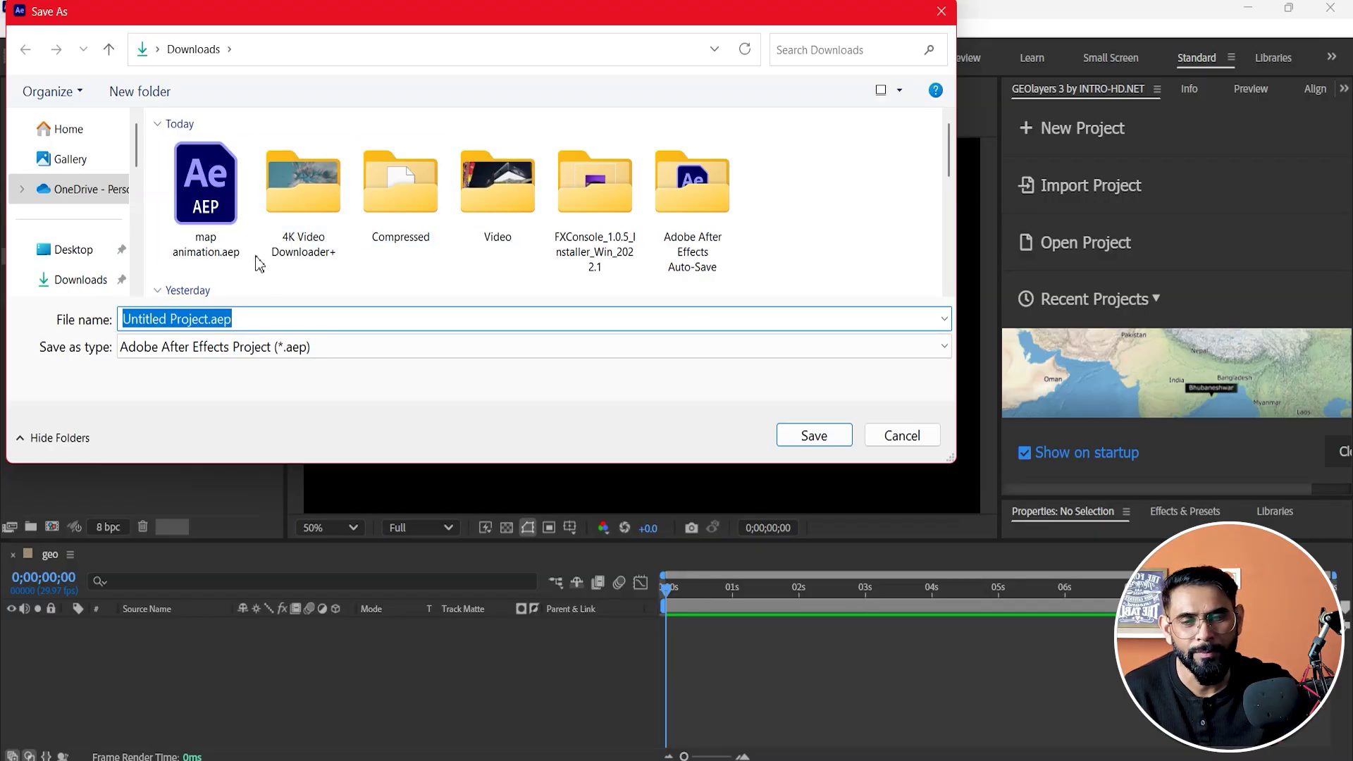
pyautogui.click(232, 246)
pyautogui.click(843, 444)
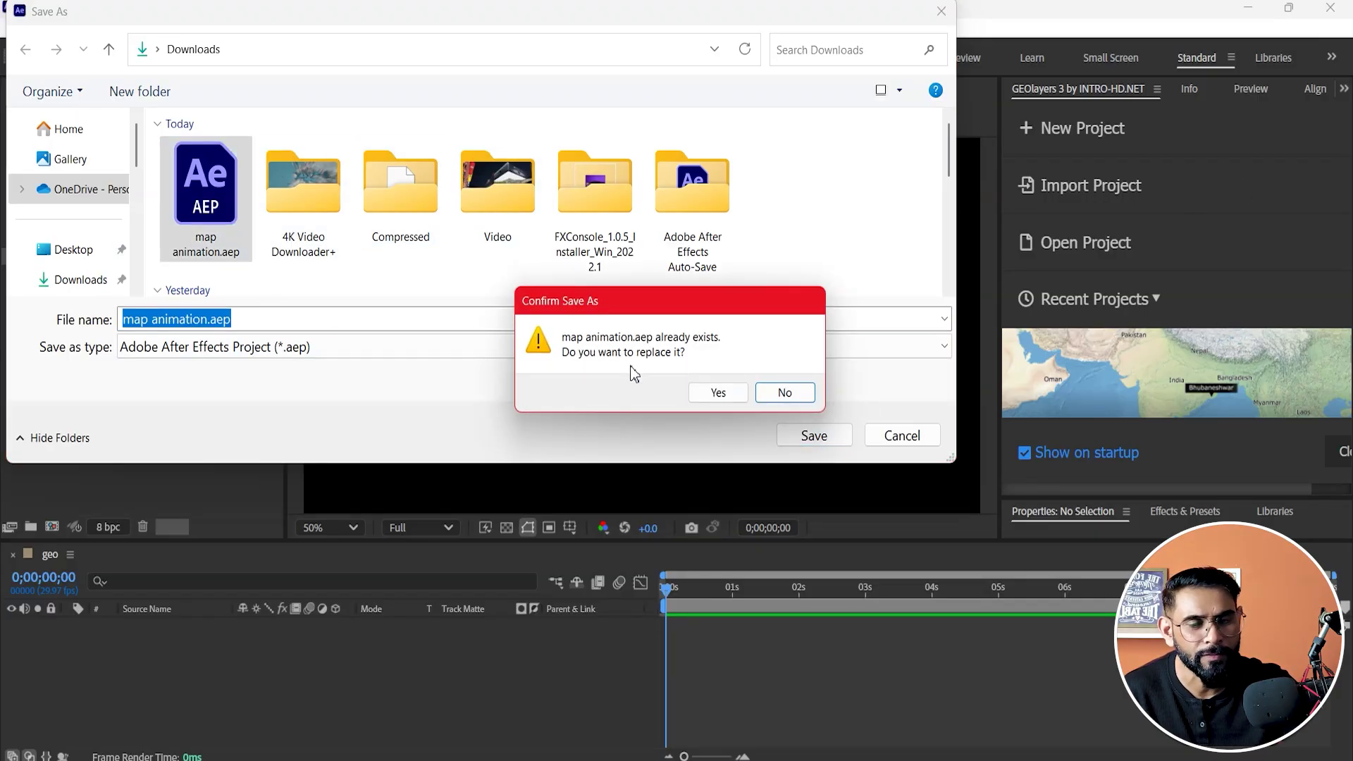
pyautogui.click(717, 392)
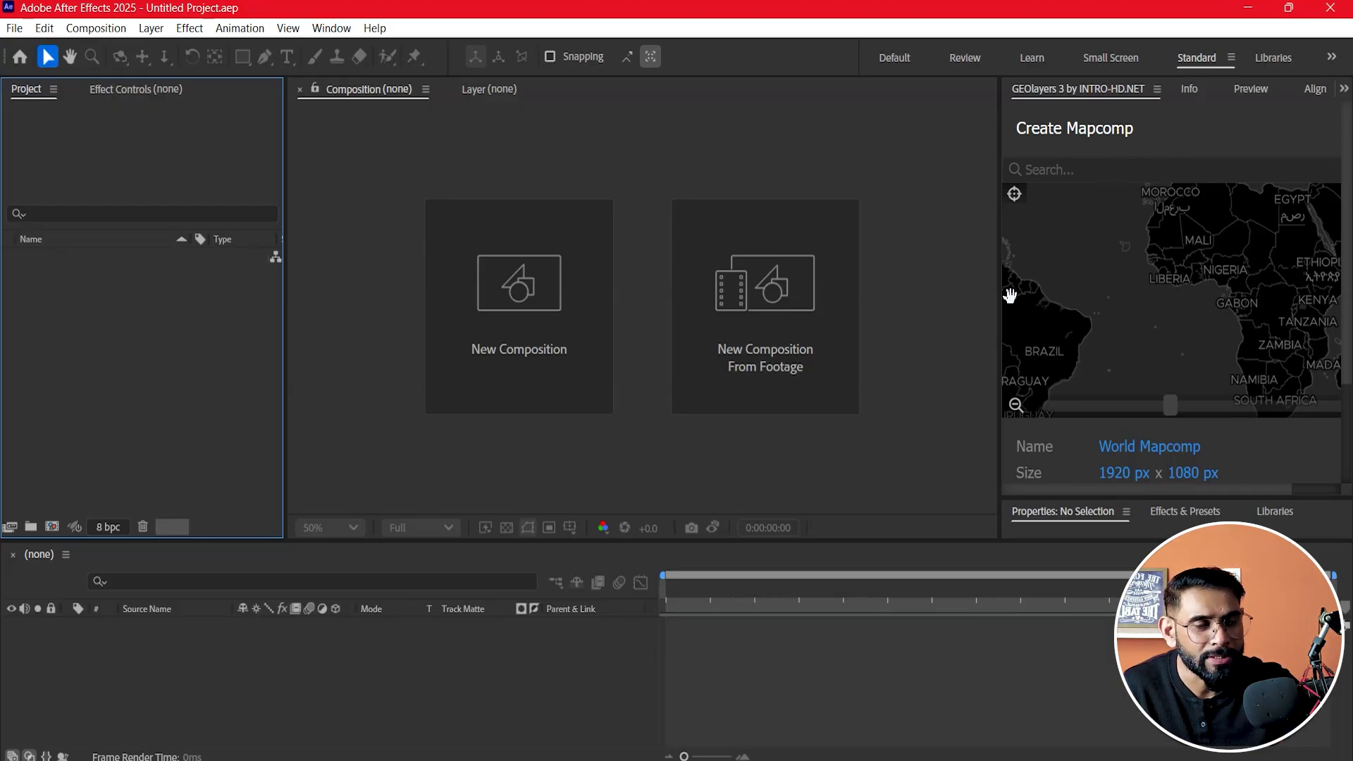
# - Widen the docked GEOlayers 3 panel and extend it downward to show all the mapcomp settings
pyautogui.moveTo(998, 305); pyautogui.dragTo(941, 306)
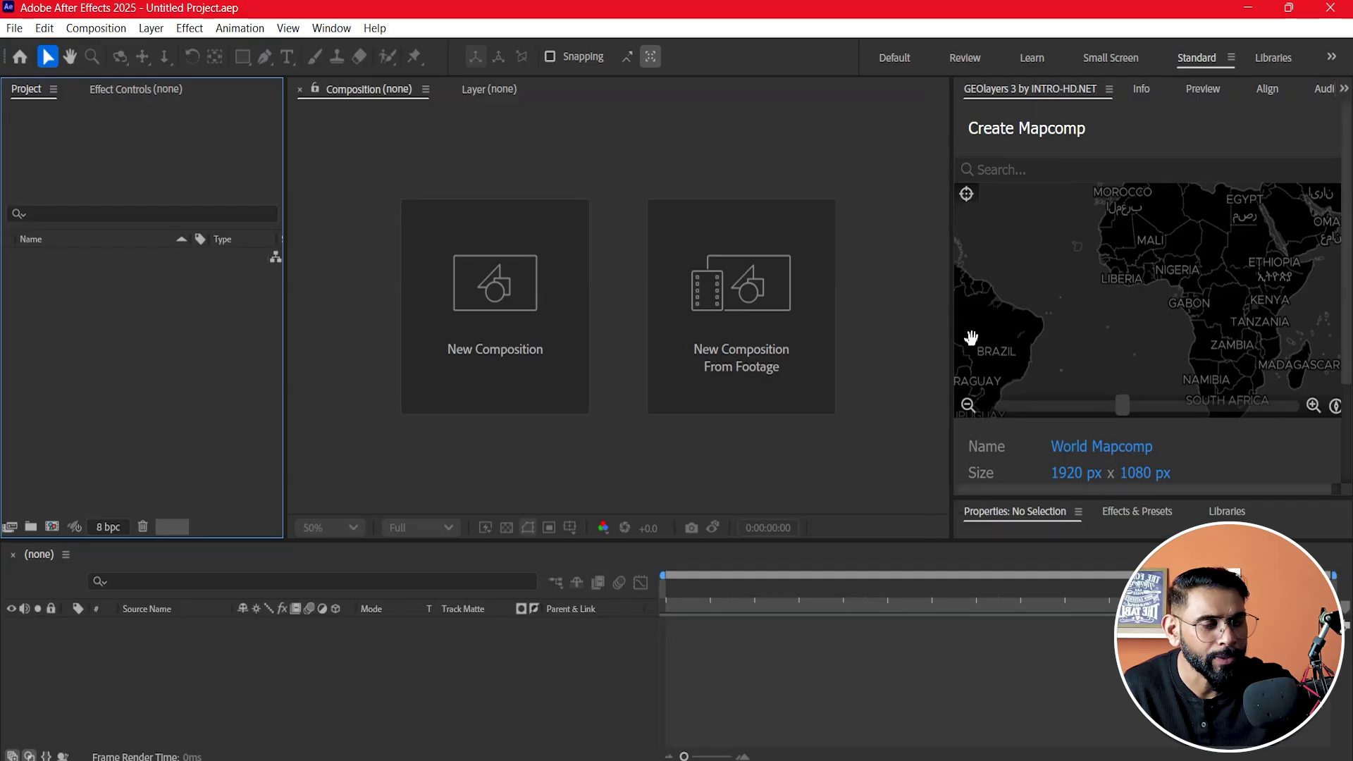
pyautogui.moveTo(1147, 545); pyautogui.dragTo(1149, 623)
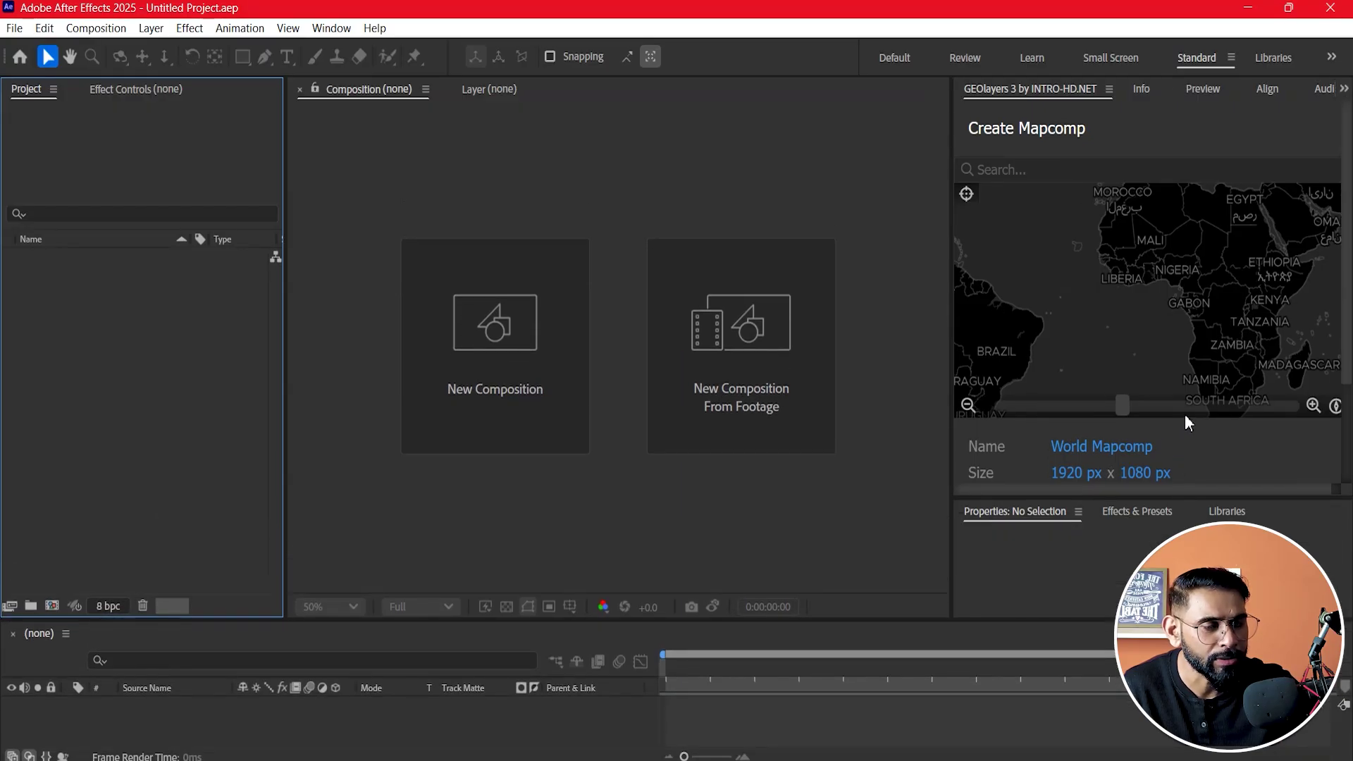
pyautogui.moveTo(1164, 497); pyautogui.dragTo(1165, 577)
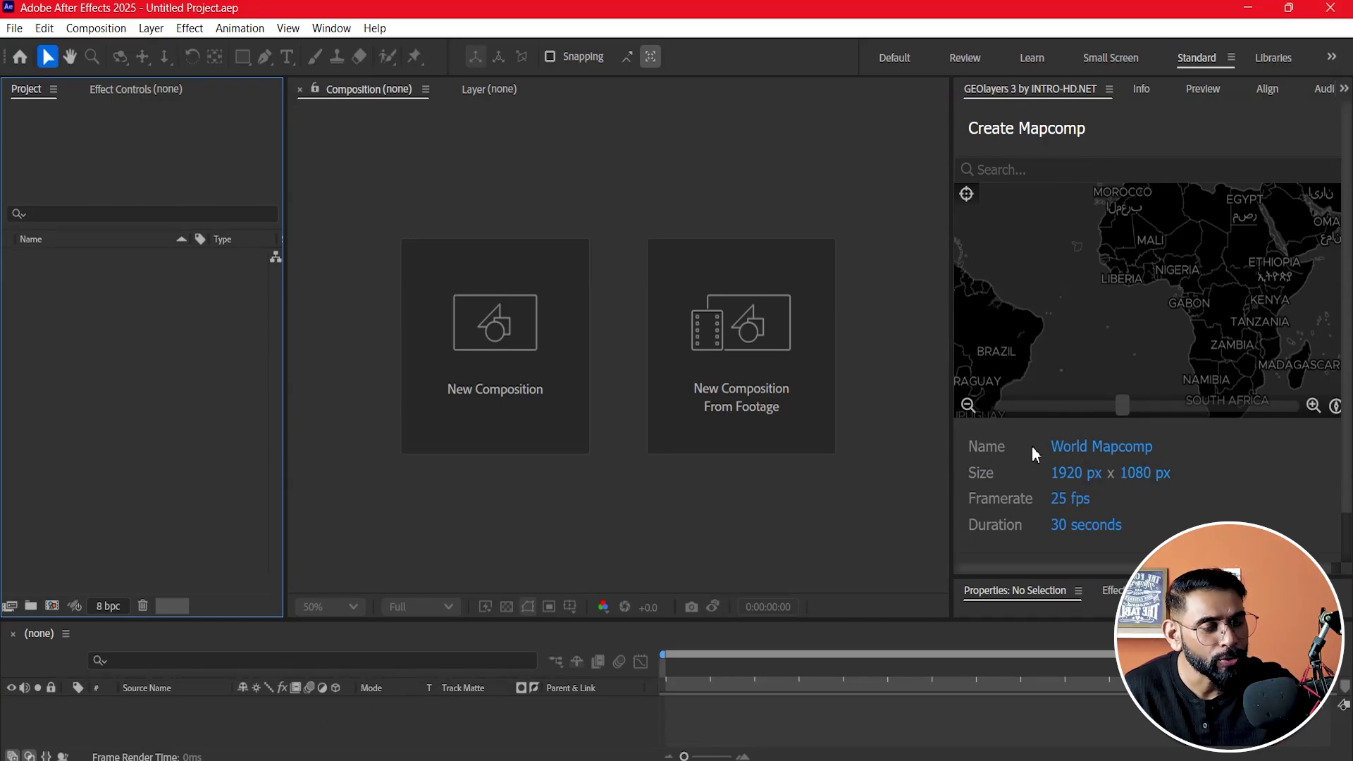
# - Name the mapcomp "map" and set its duration to 10 seconds
pyautogui.click(1121, 451)
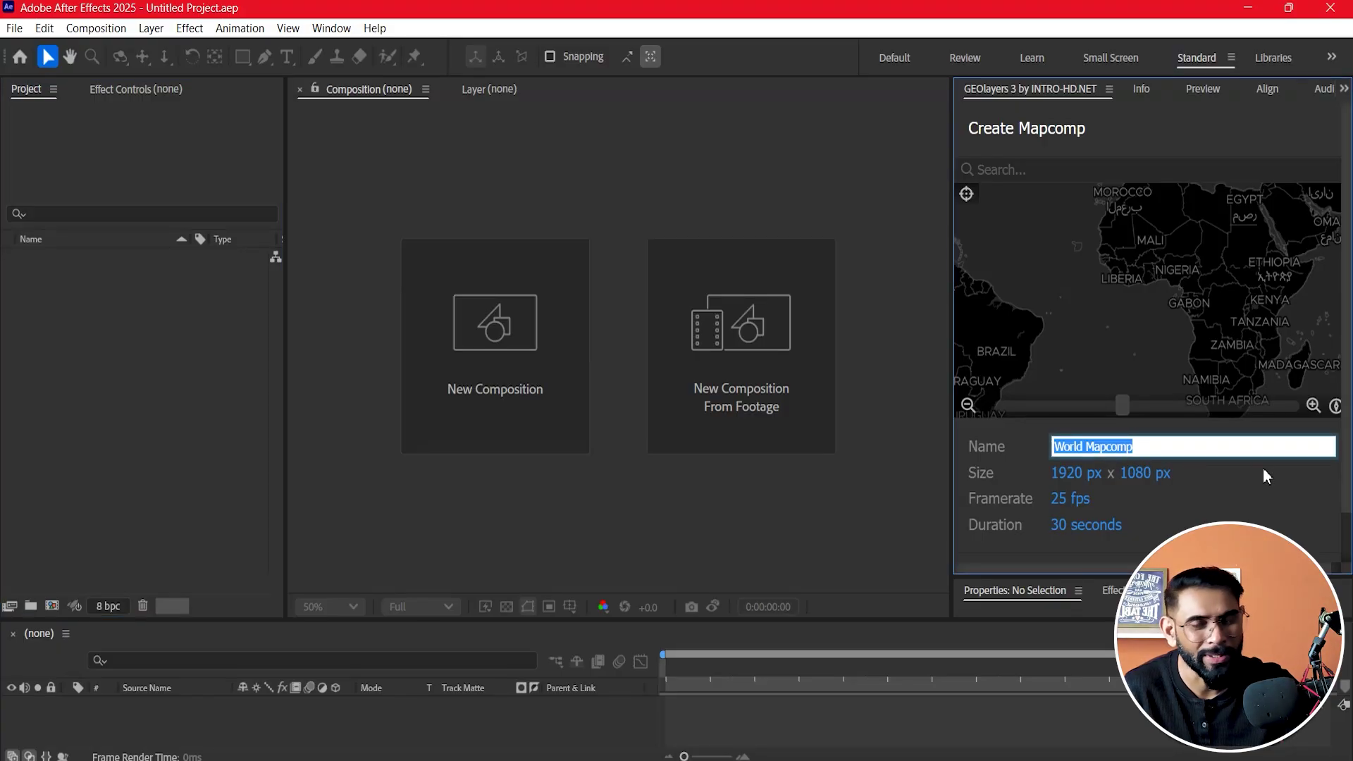
pyautogui.write('map')
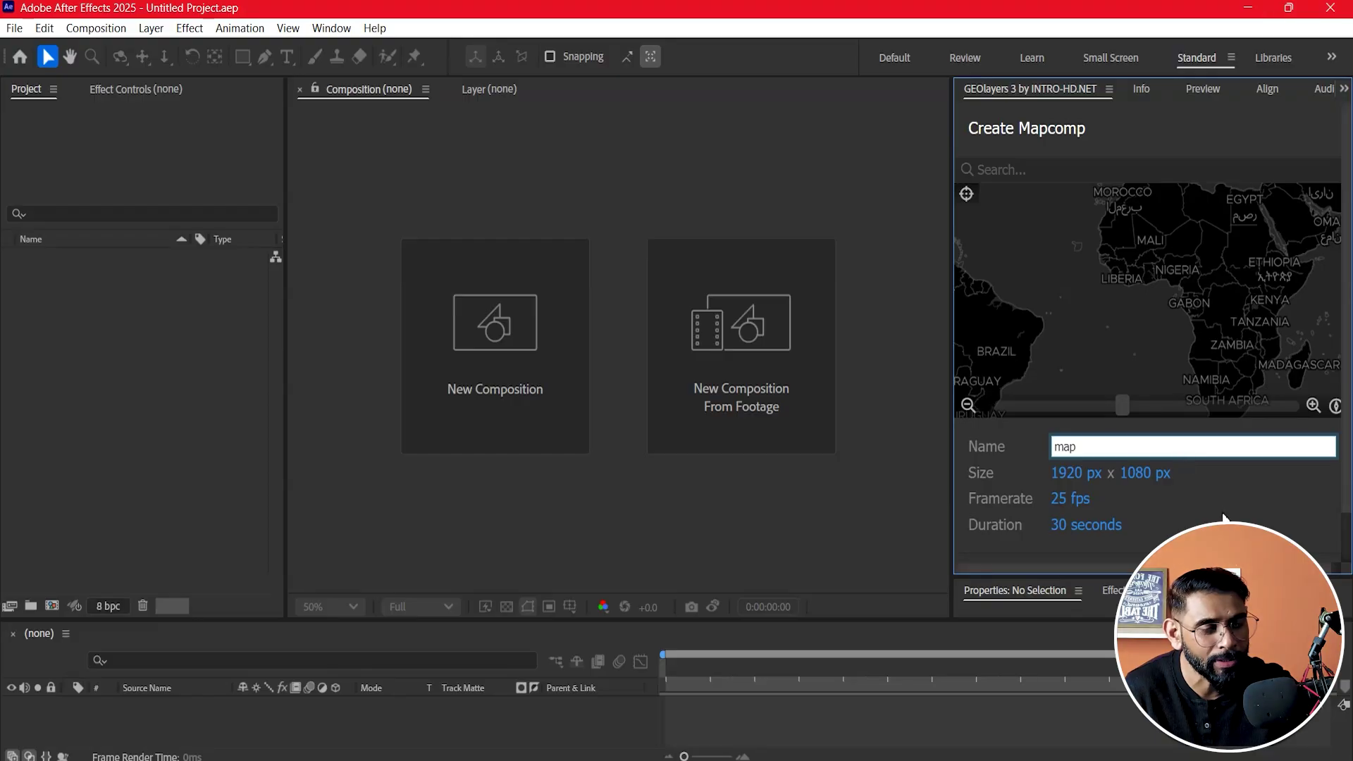
pyautogui.press('Return')
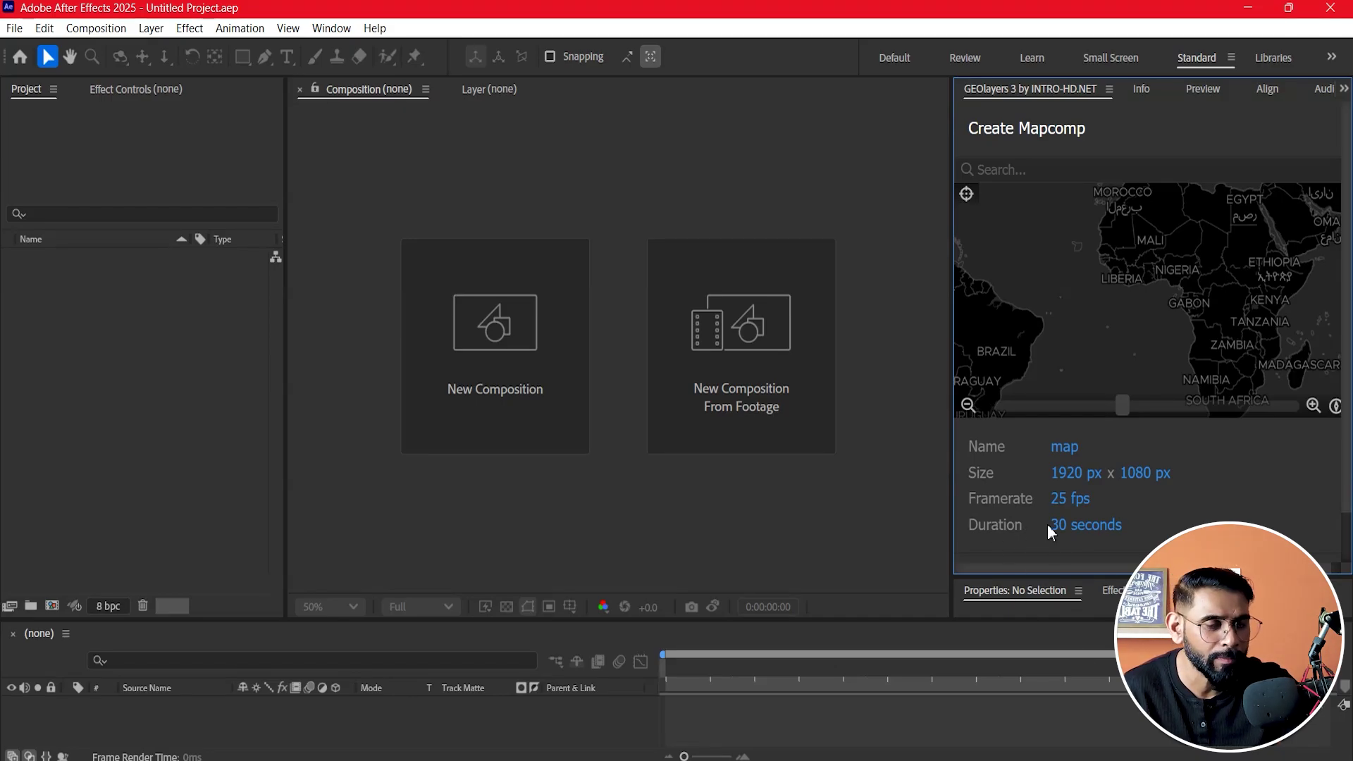
pyautogui.click(1078, 525)
pyautogui.write('1')
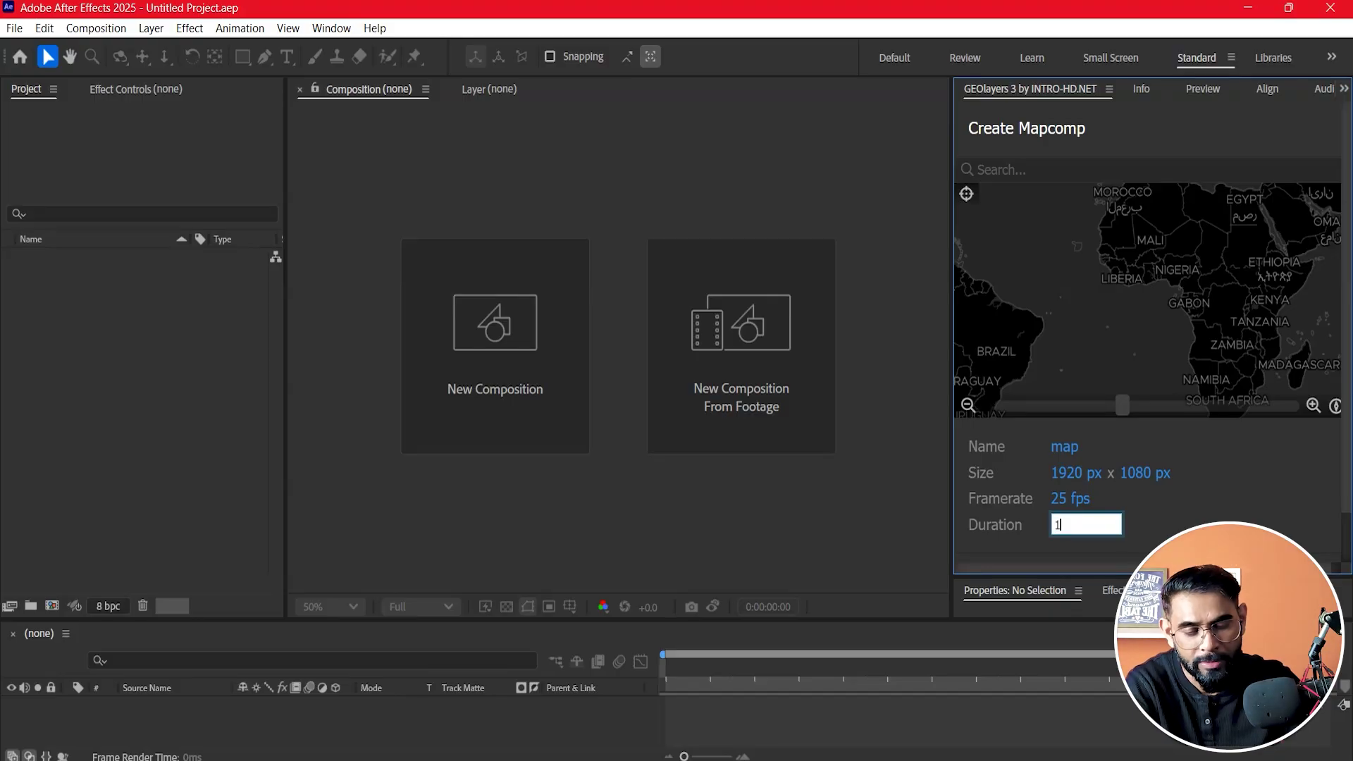
pyautogui.write('0')
pyautogui.press('Return')
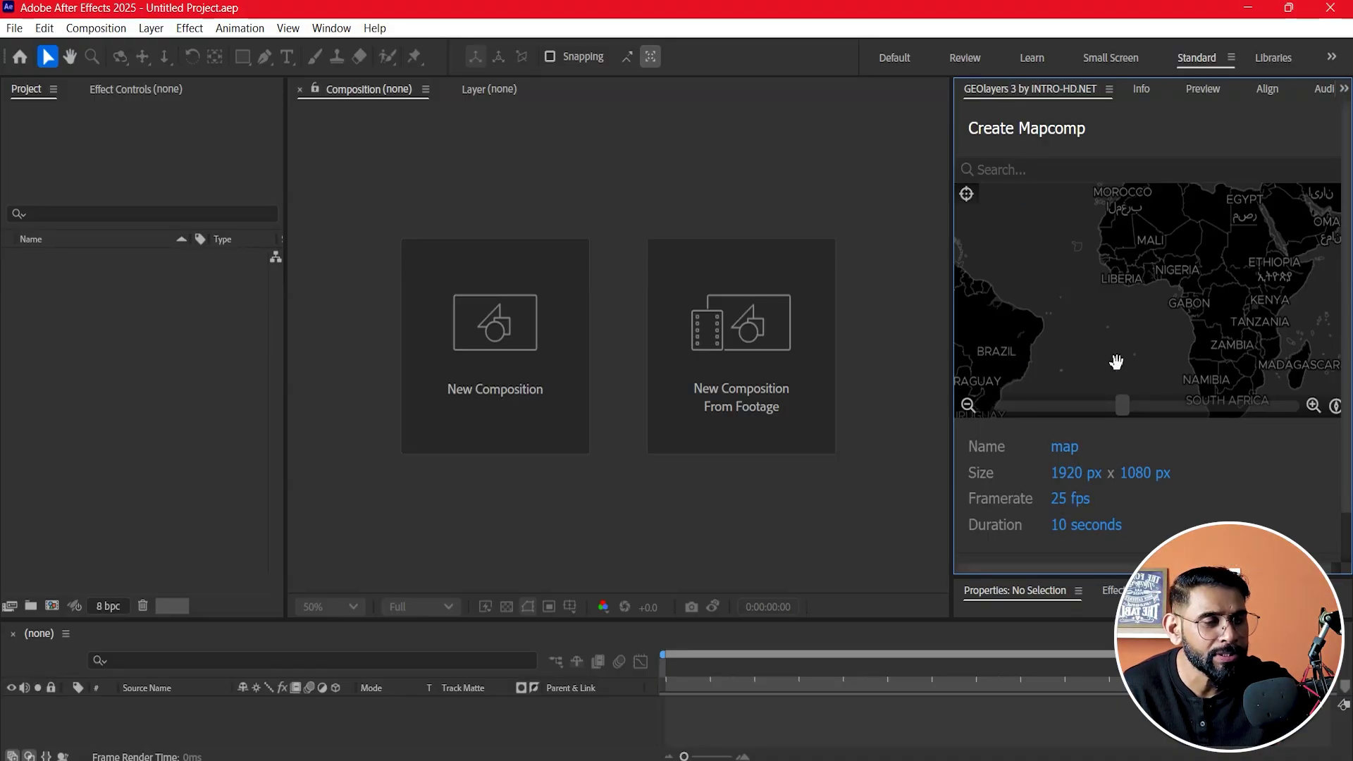
# - Accept the mapcomp settings and continue to the map style selection
pyautogui.scroll(-1, 1153, 510)
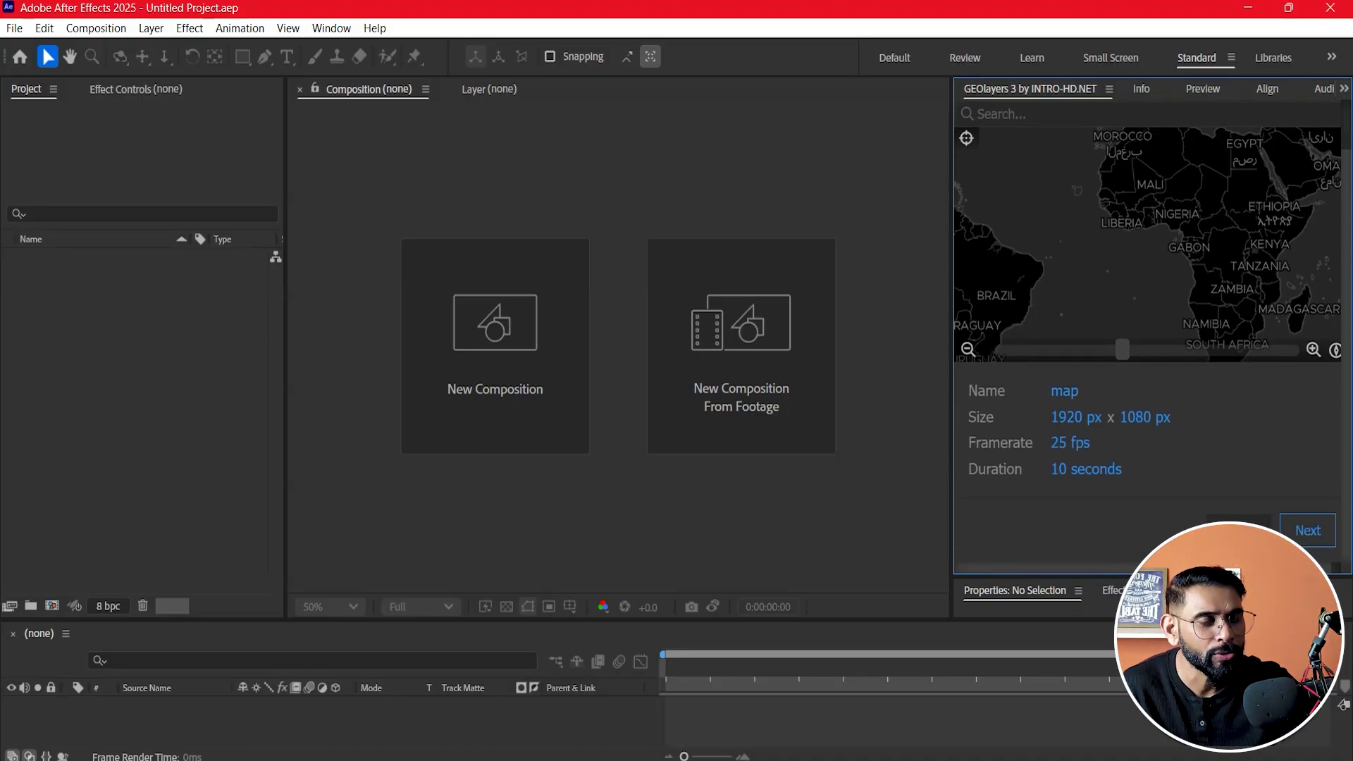
pyautogui.scroll(1, 1274, 396)
pyautogui.scroll(-1, 1274, 399)
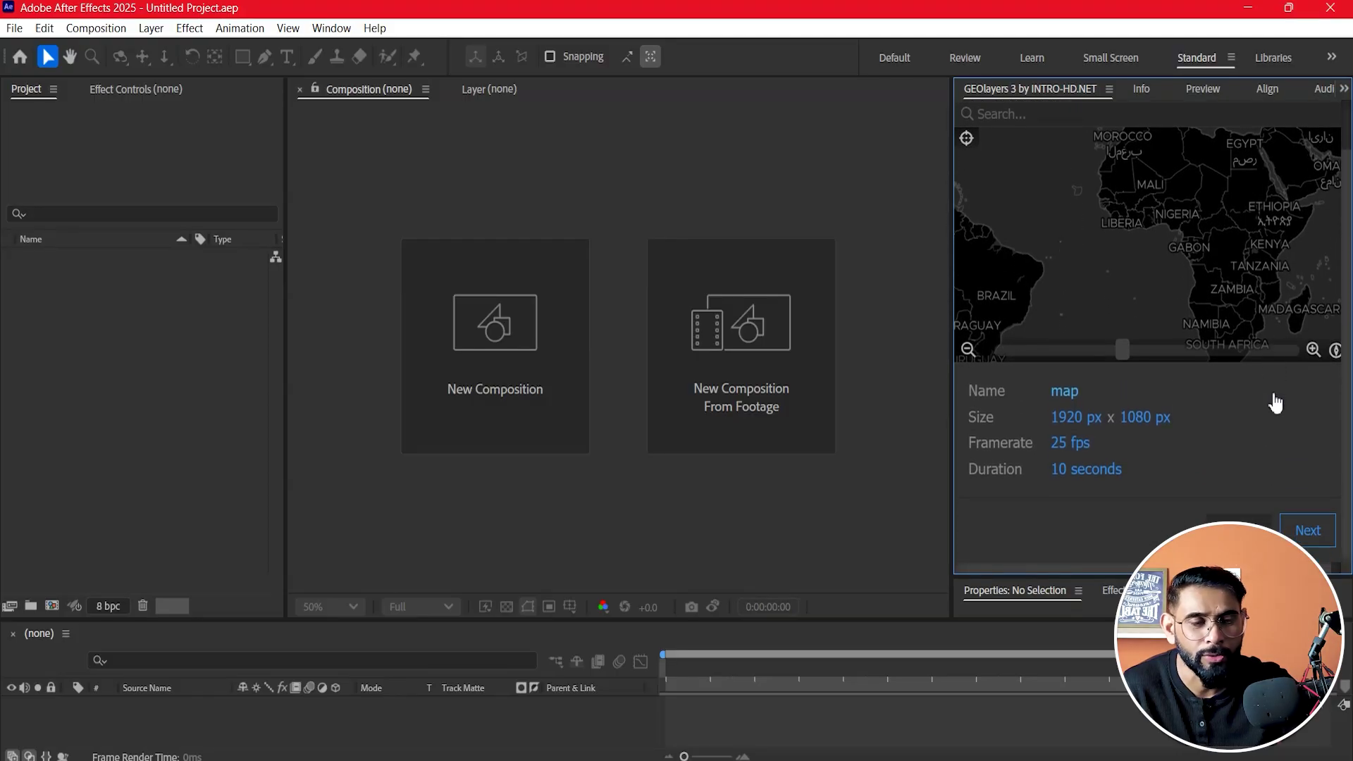
pyautogui.click(1307, 533)
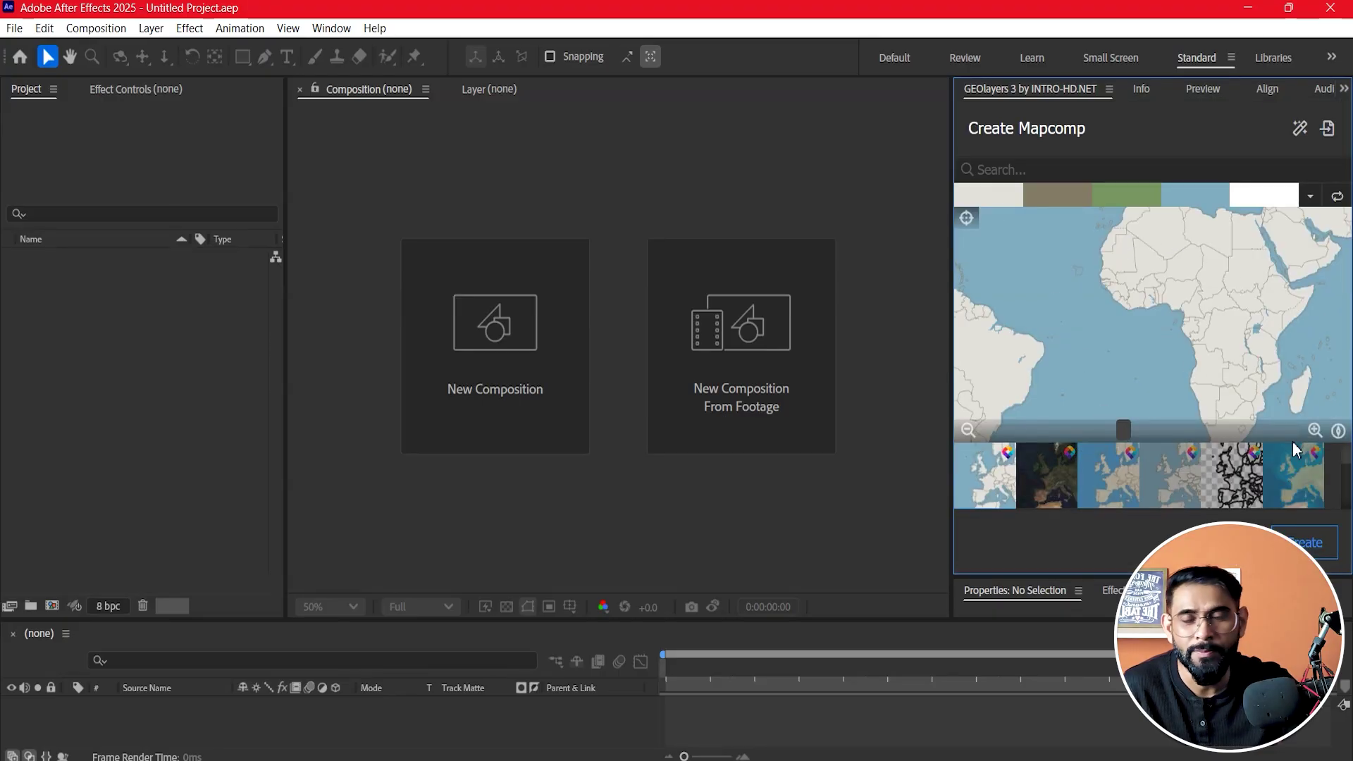
# - Undock the GEOlayers 3 panel as a floating window and enlarge it to show more map style thumbnails
pyautogui.scroll(-3, 1232, 395)
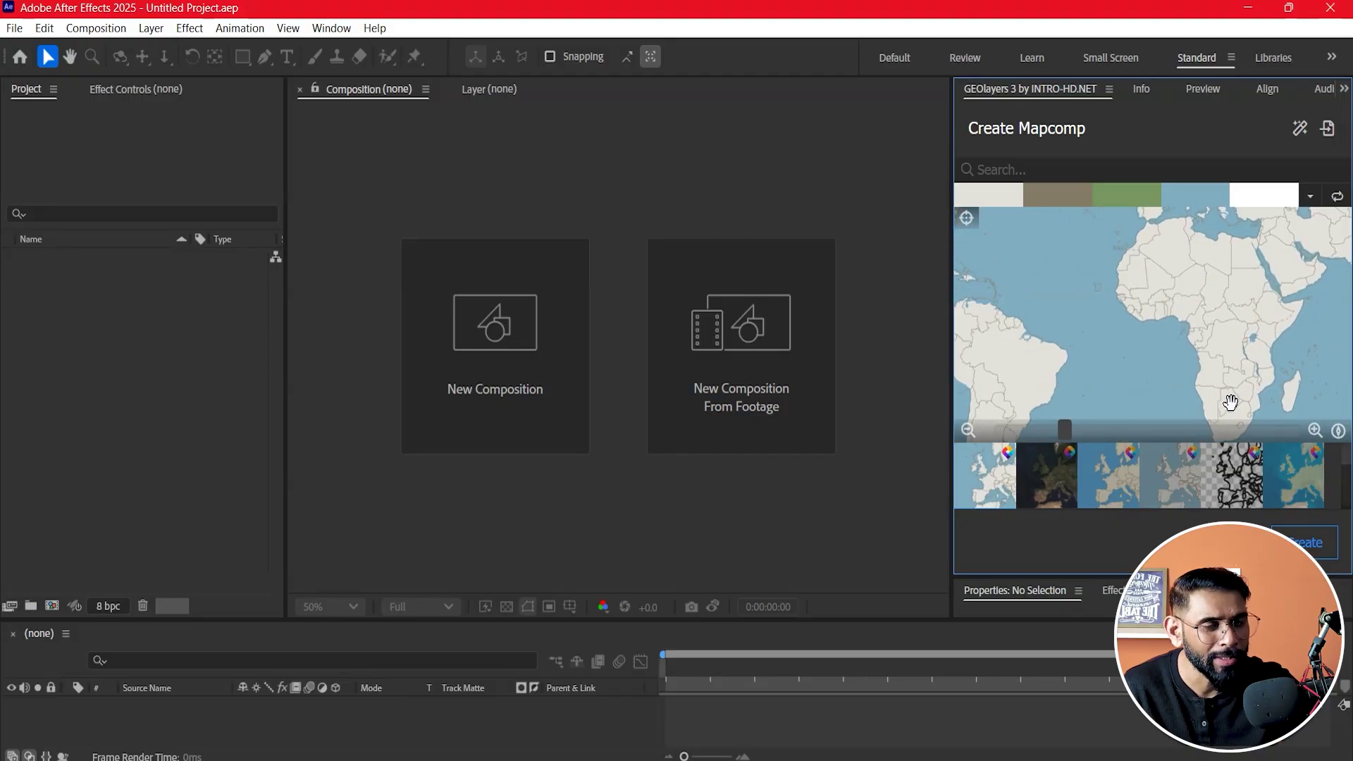
pyautogui.scroll(-2, 1131, 513)
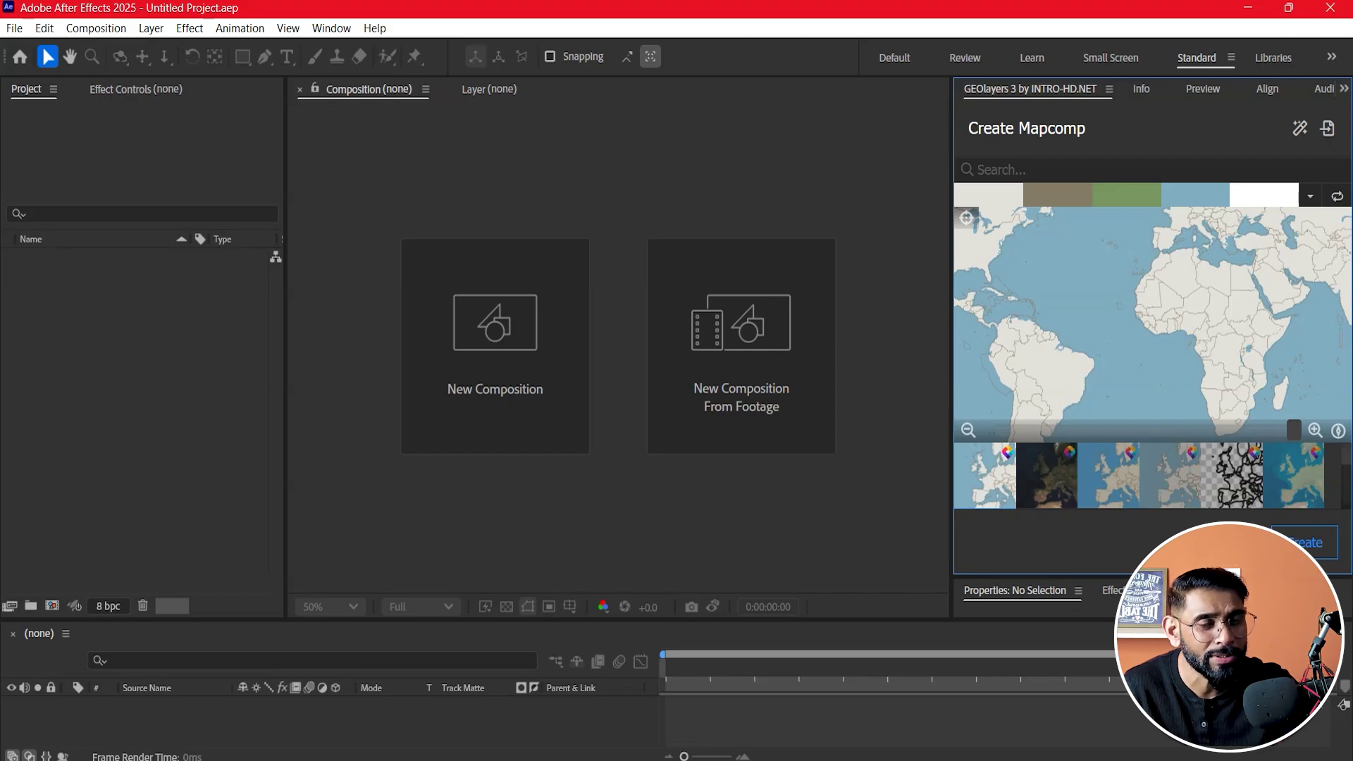
pyautogui.moveTo(1050, 90); pyautogui.dragTo(891, 45)
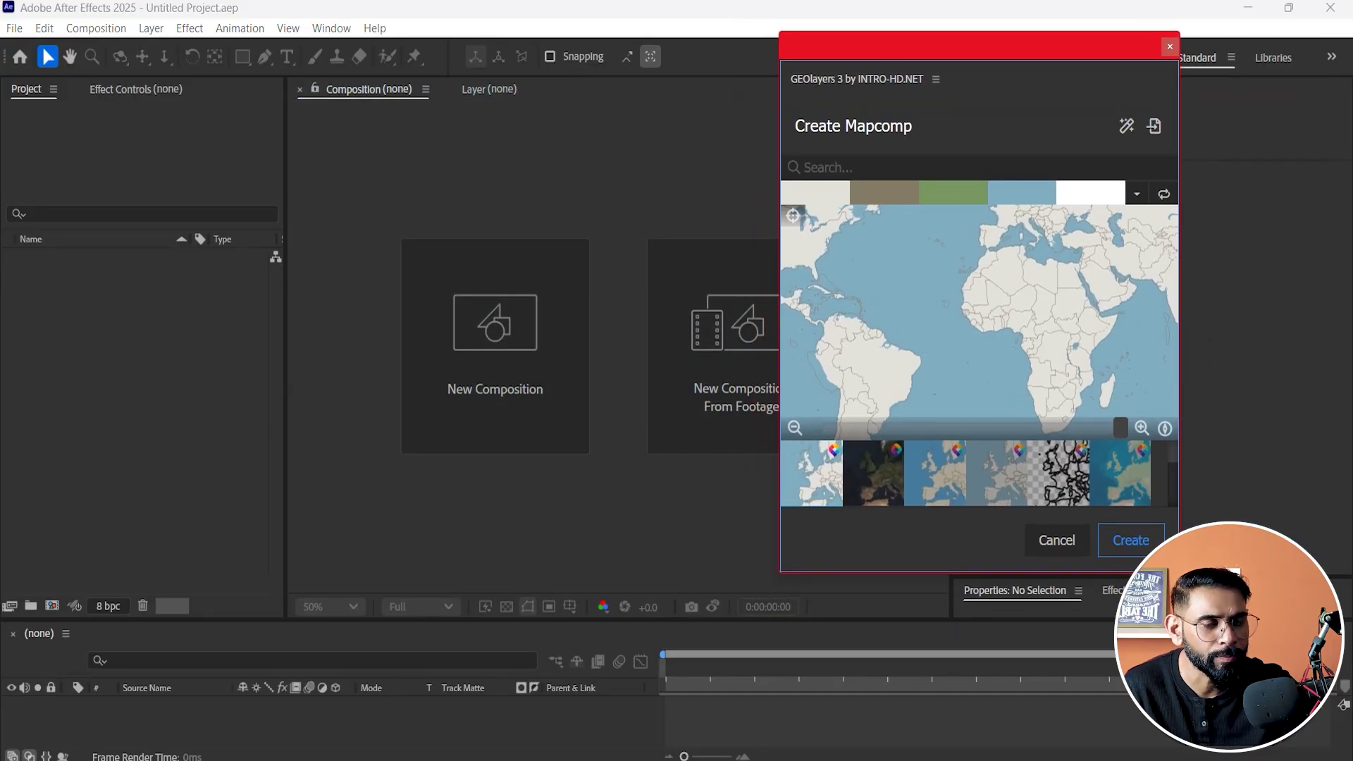
pyautogui.moveTo(1179, 572); pyautogui.dragTo(1281, 760)
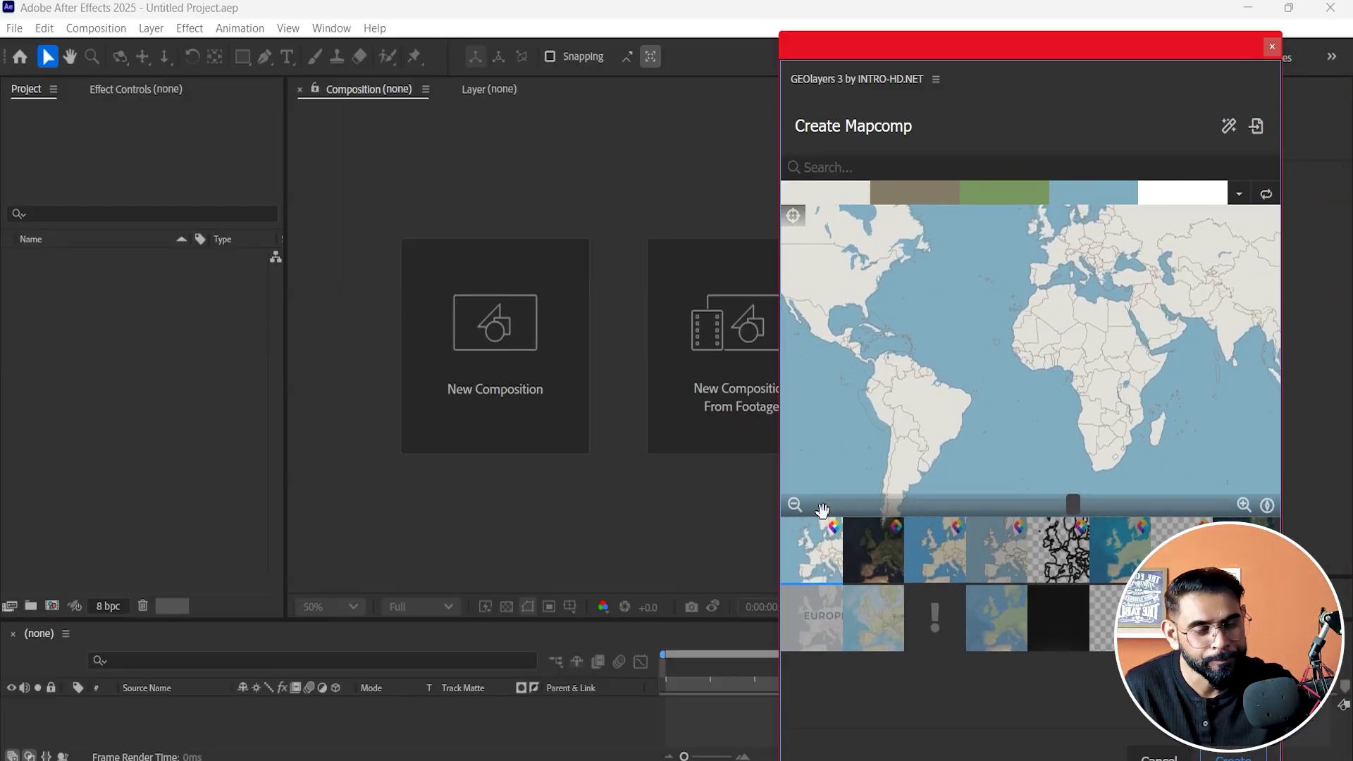
# - Preview the first row of map styles, including Satellite, Advanced, the black border outlines and the colored relief map
pyautogui.click(867, 554)
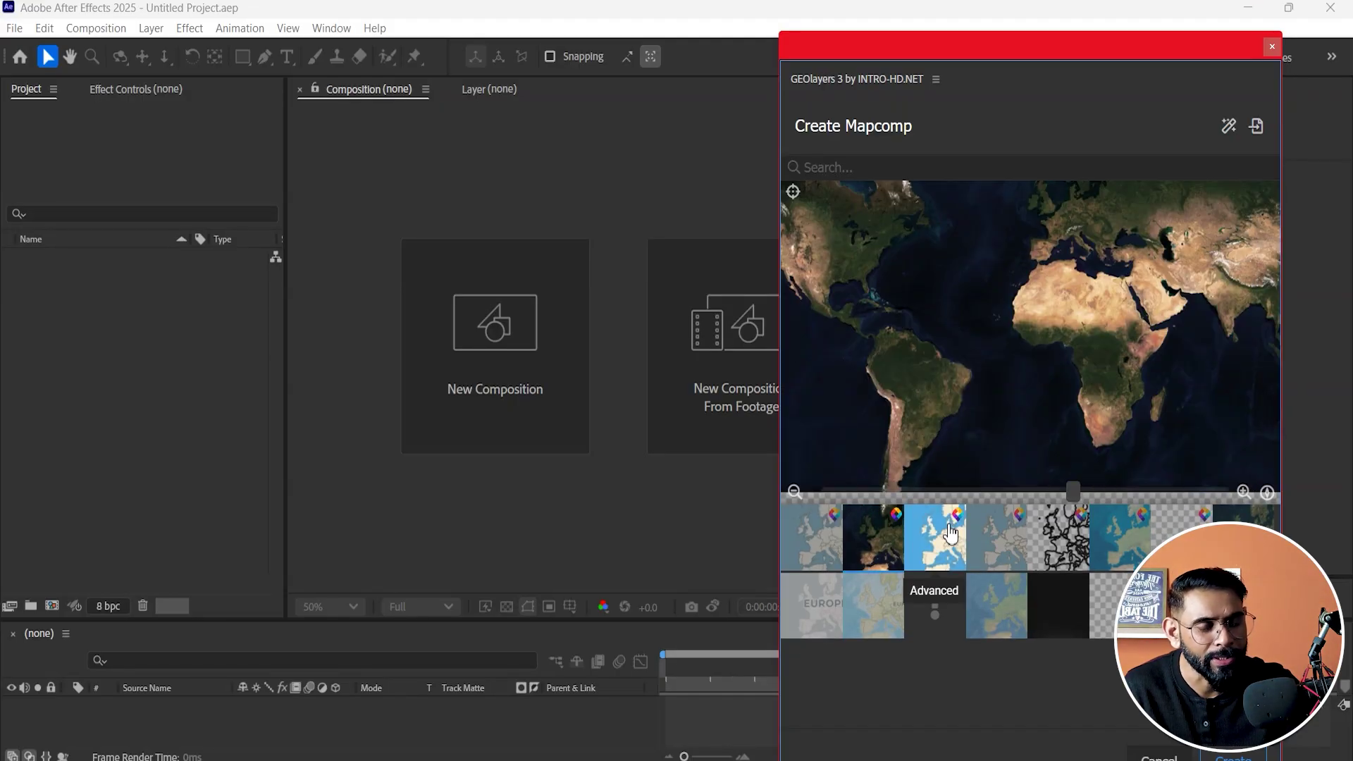
pyautogui.moveTo(873, 553)
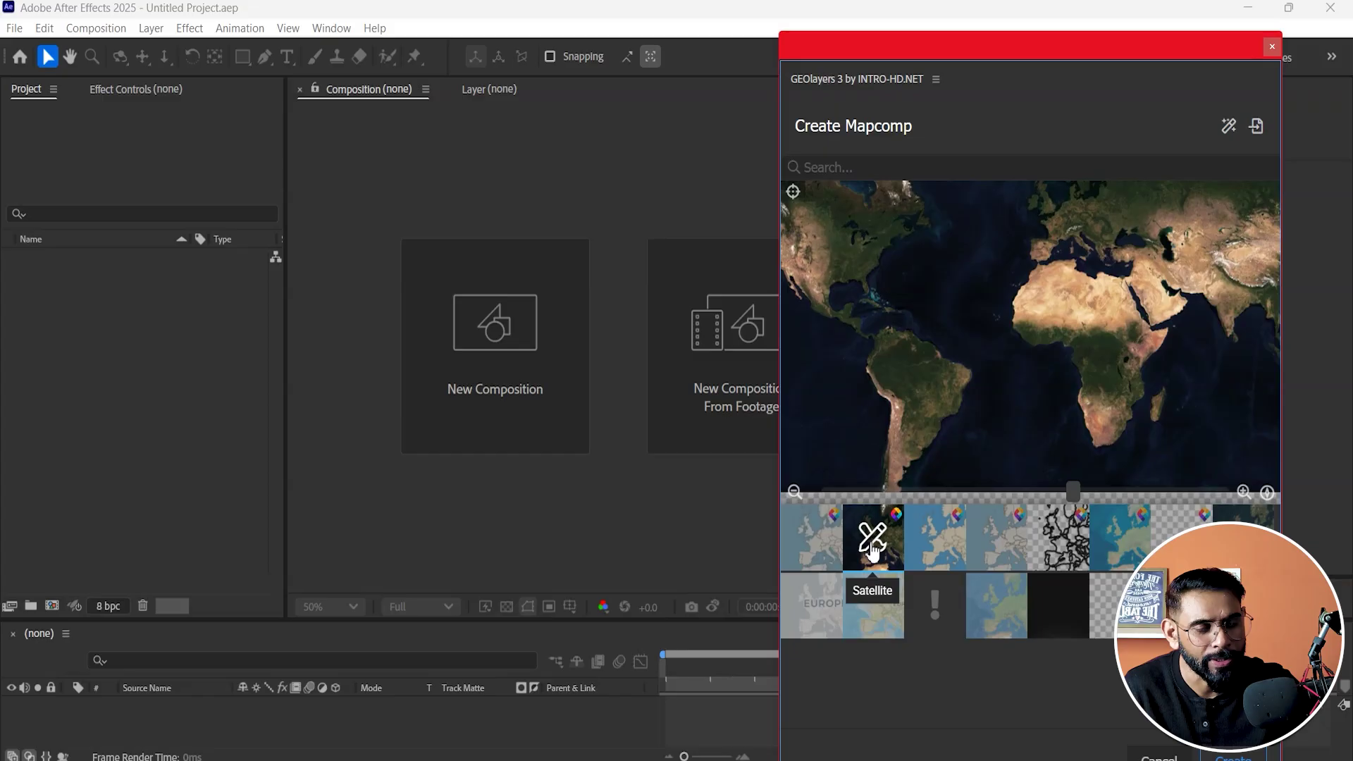
pyautogui.click(938, 543)
pyautogui.click(997, 543)
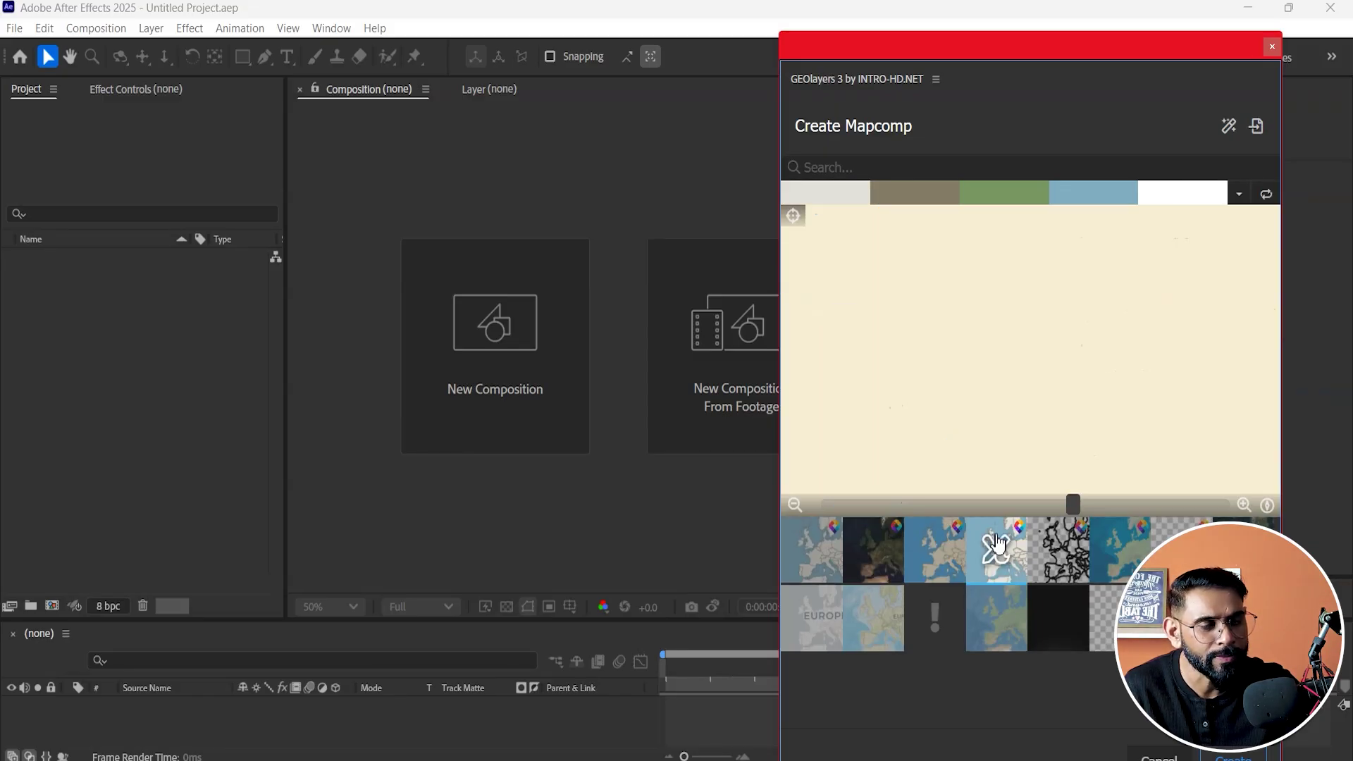
pyautogui.click(1058, 546)
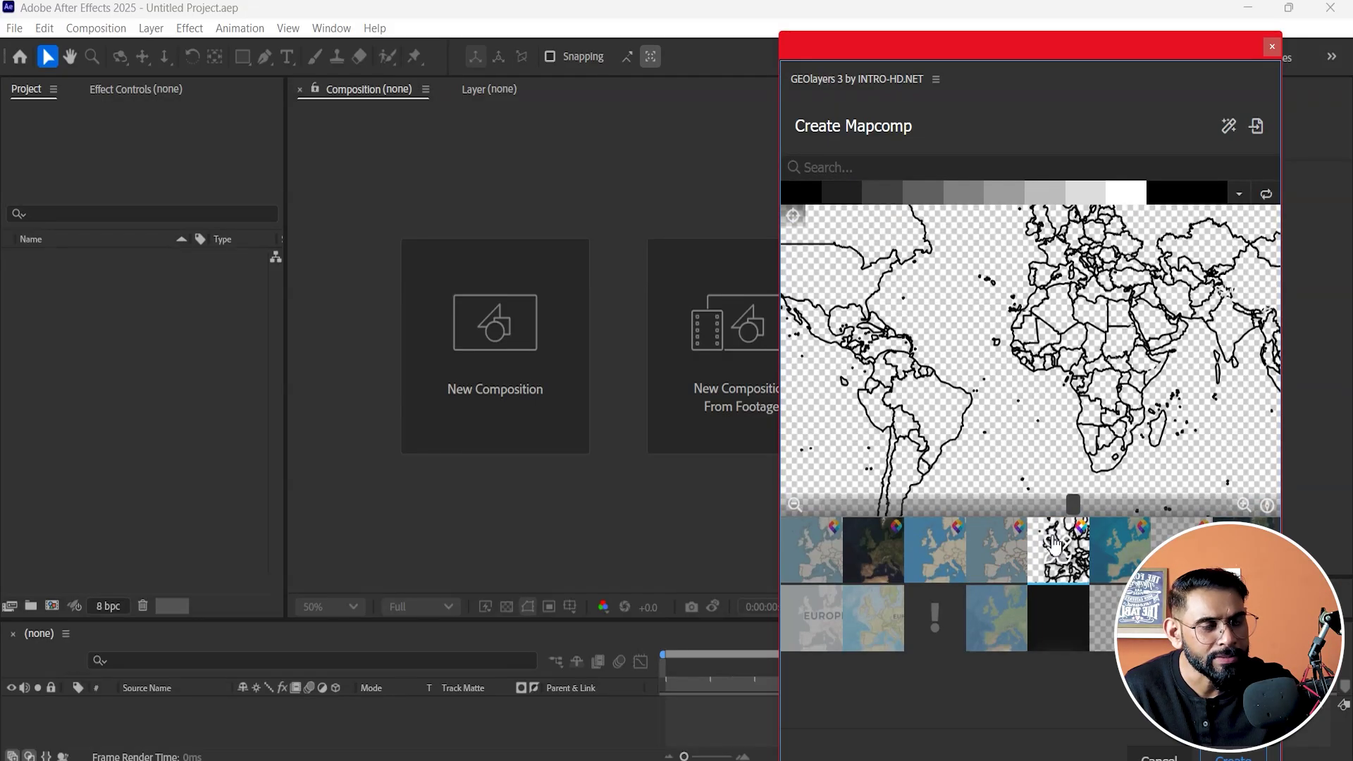
pyautogui.click(1132, 547)
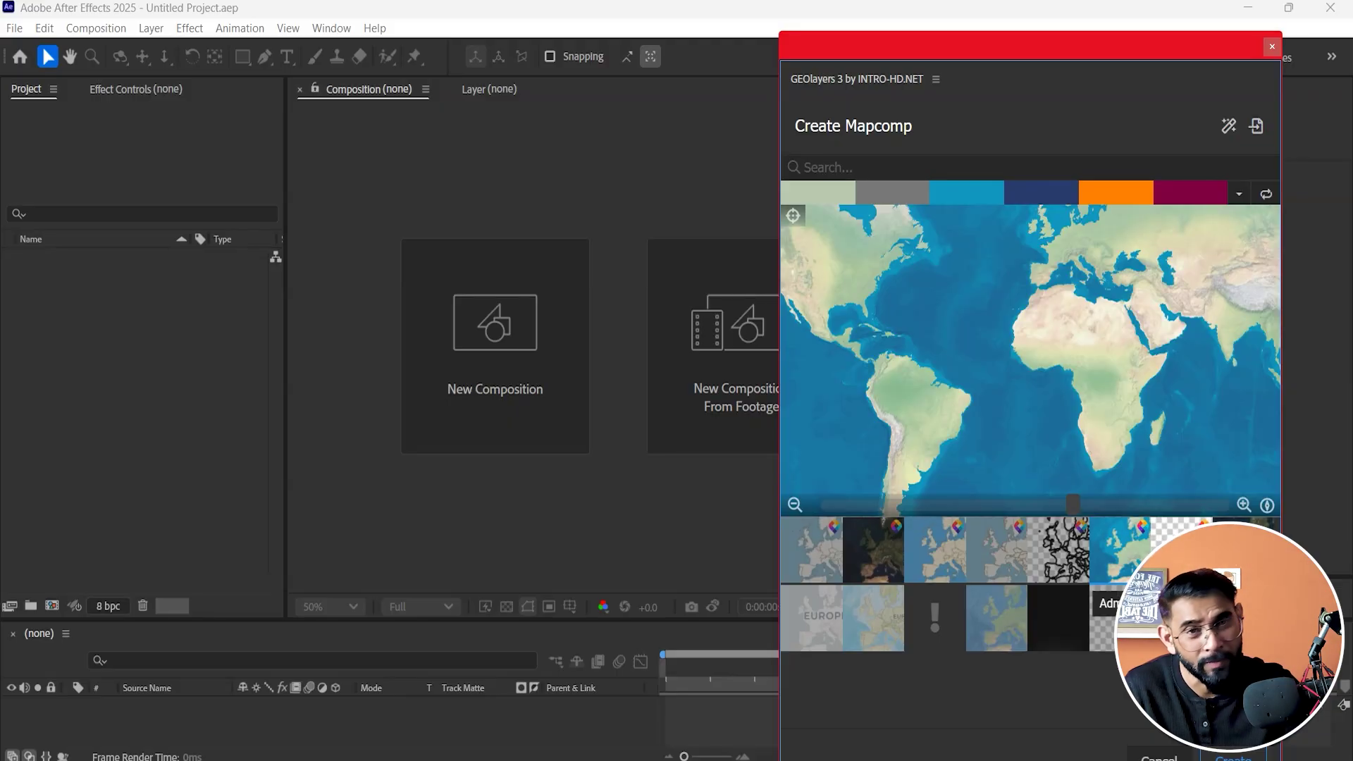
pyautogui.click(1181, 550)
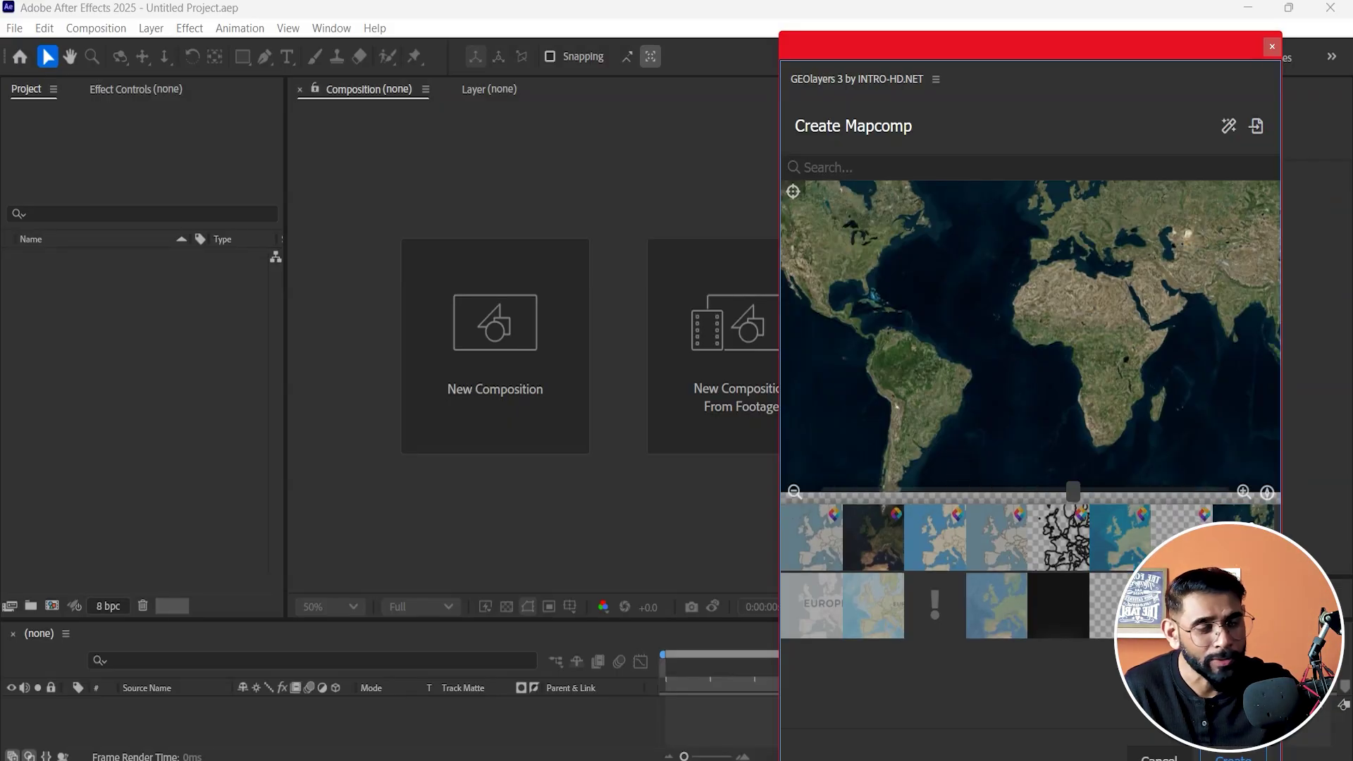
# - Preview the second-row map styles, including World Street Map, Toner and Universal Raster, and revisit the Advanced style for comparison
pyautogui.click(829, 634)
pyautogui.click(869, 633)
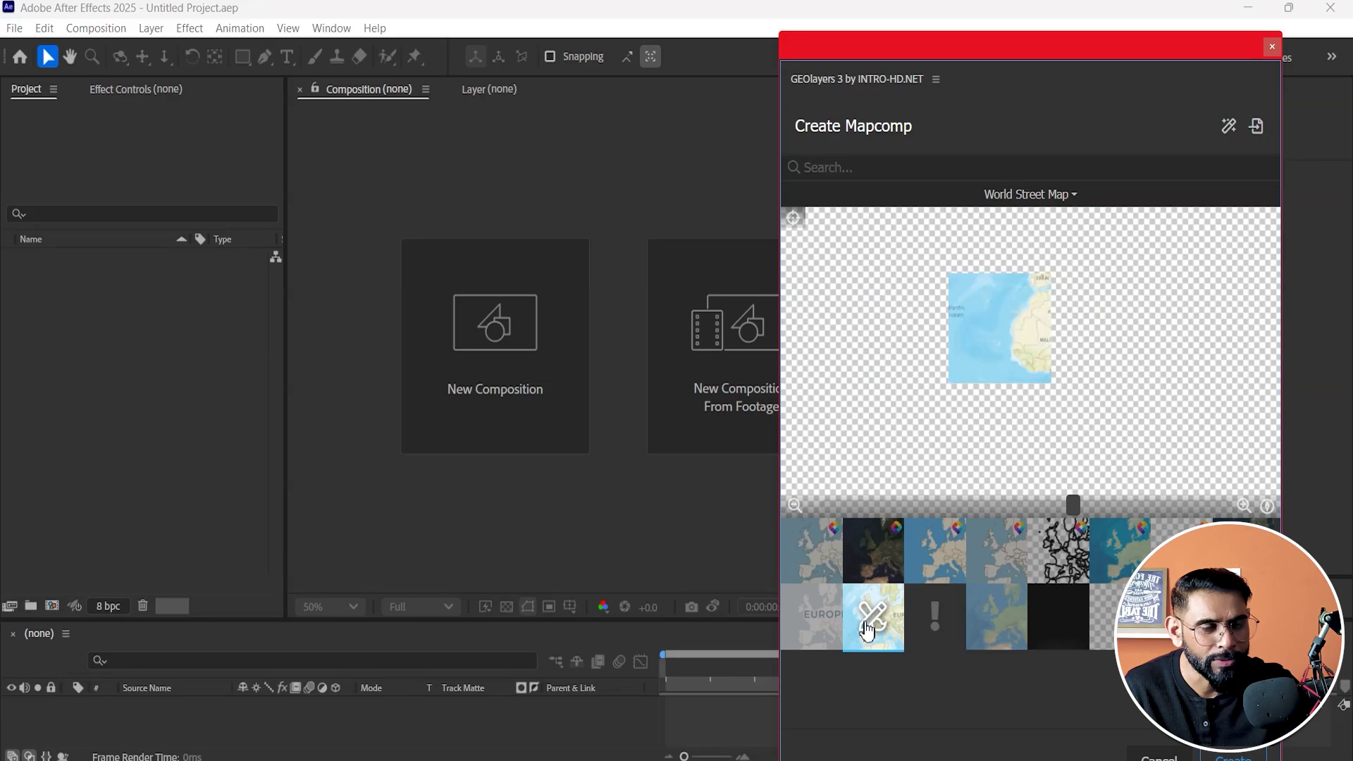
pyautogui.click(936, 626)
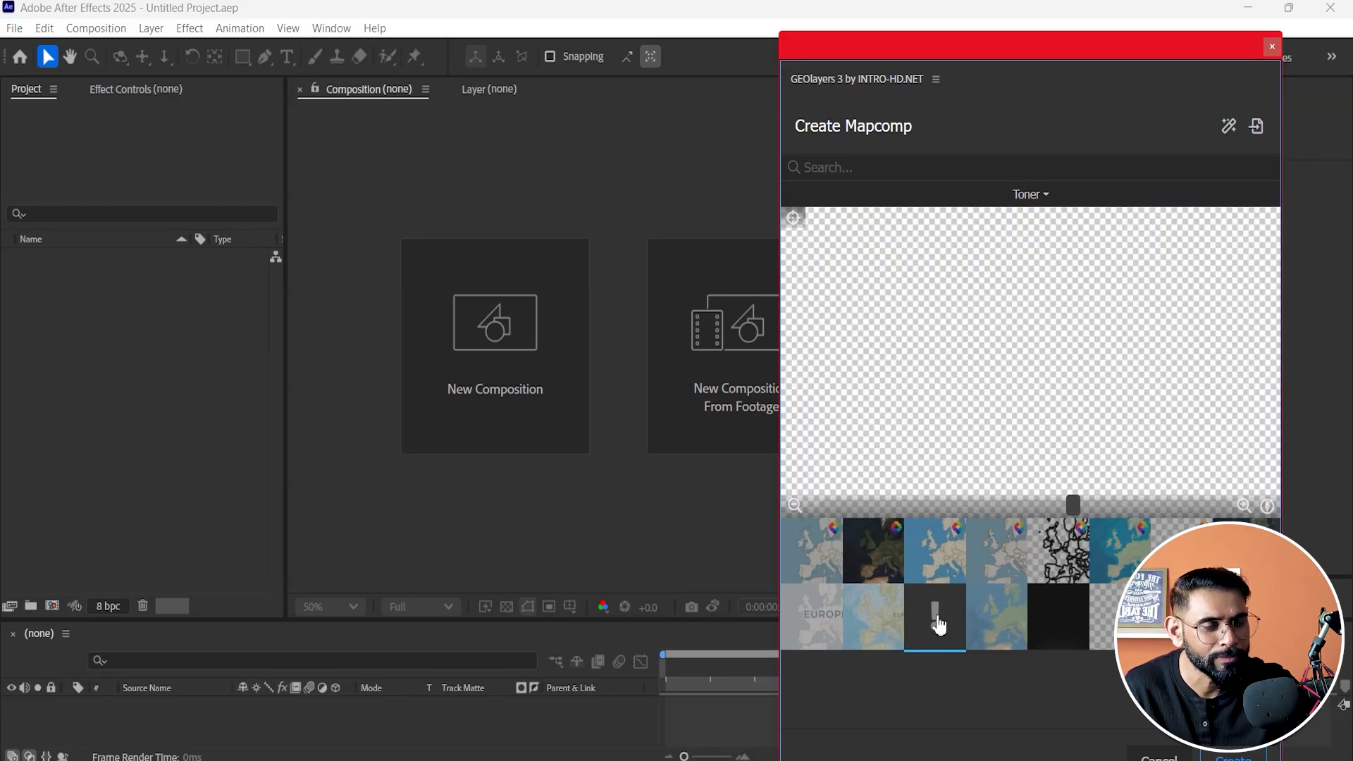
pyautogui.click(996, 617)
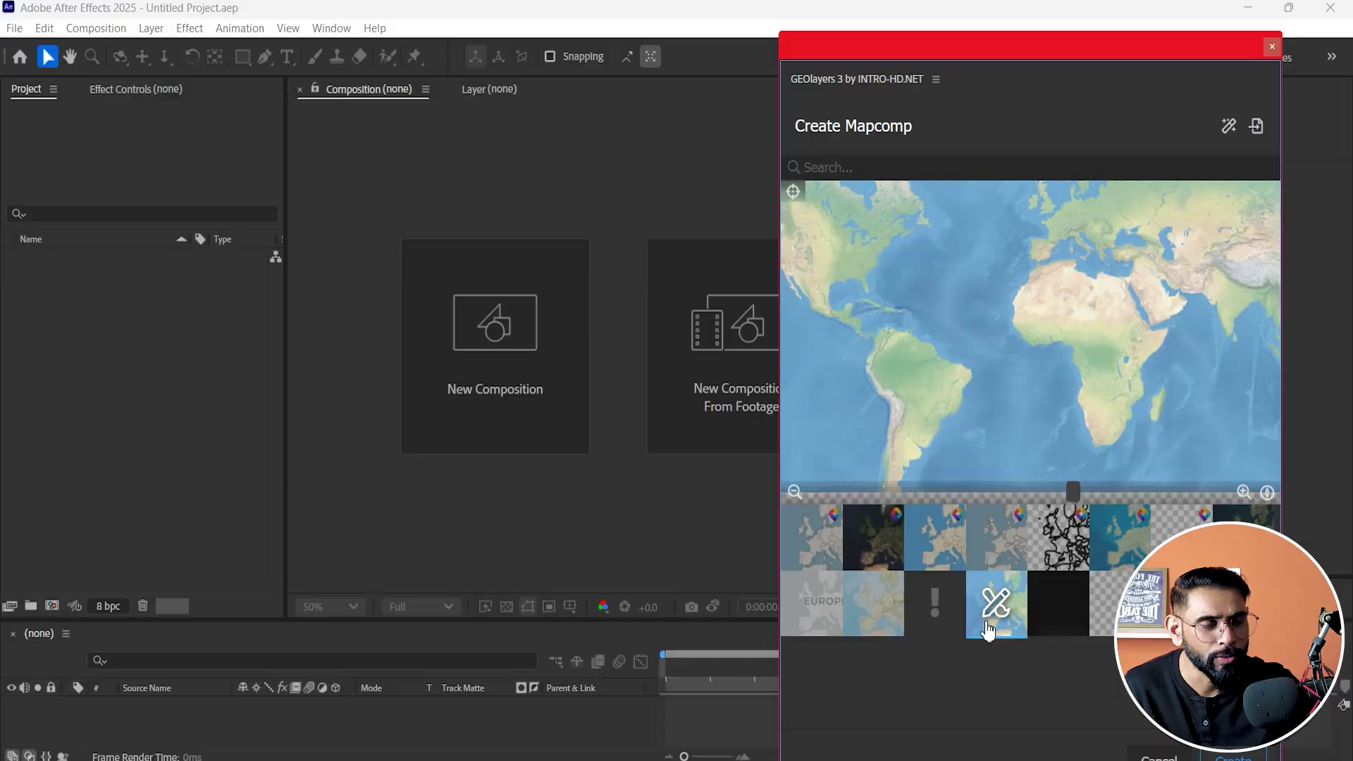
pyautogui.click(939, 612)
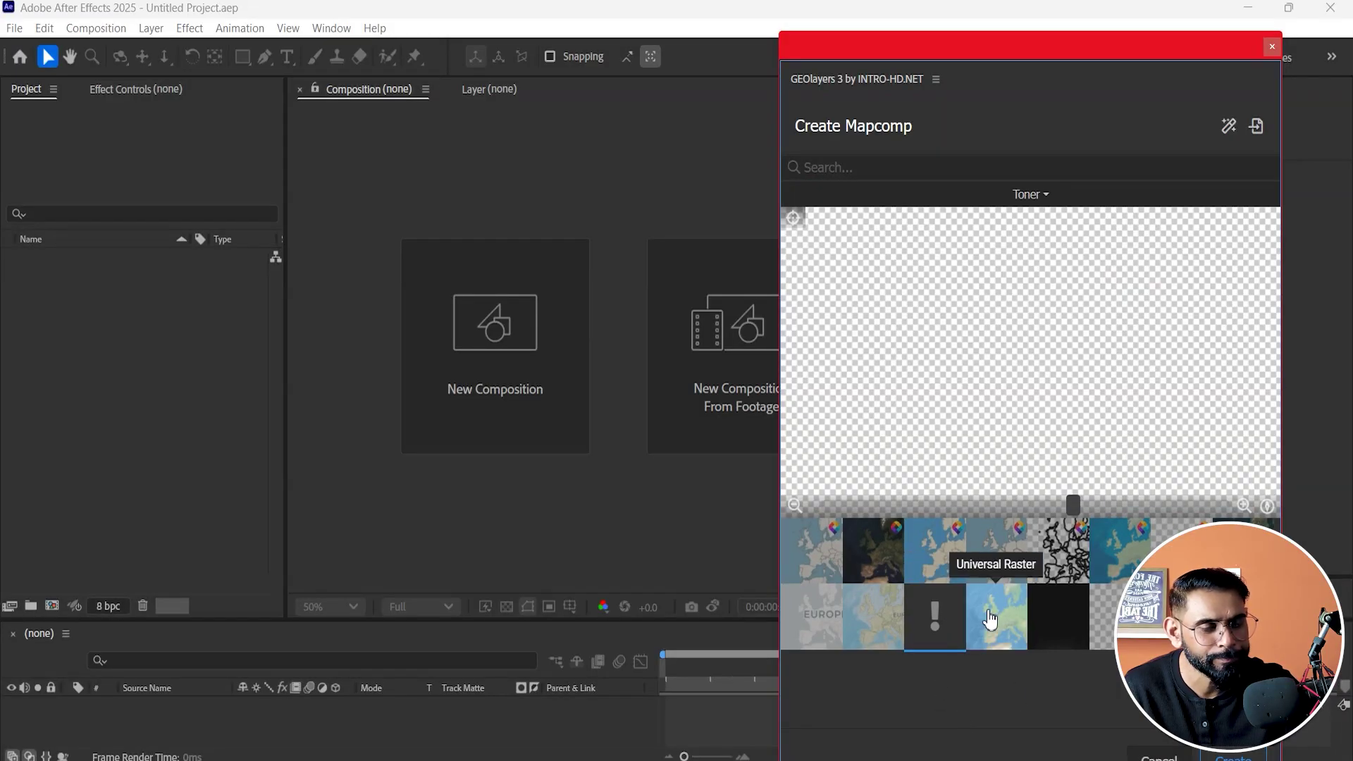
pyautogui.click(881, 637)
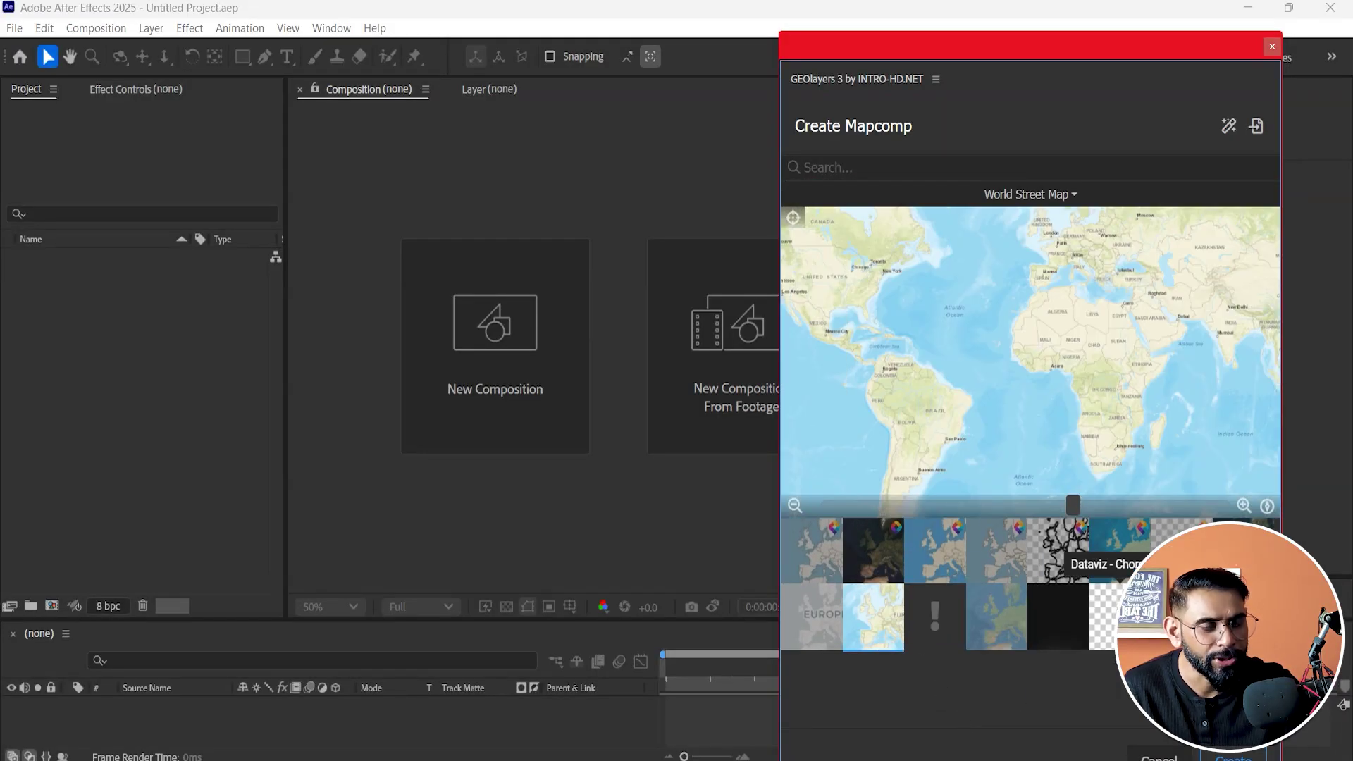
pyautogui.click(985, 547)
pyautogui.click(936, 559)
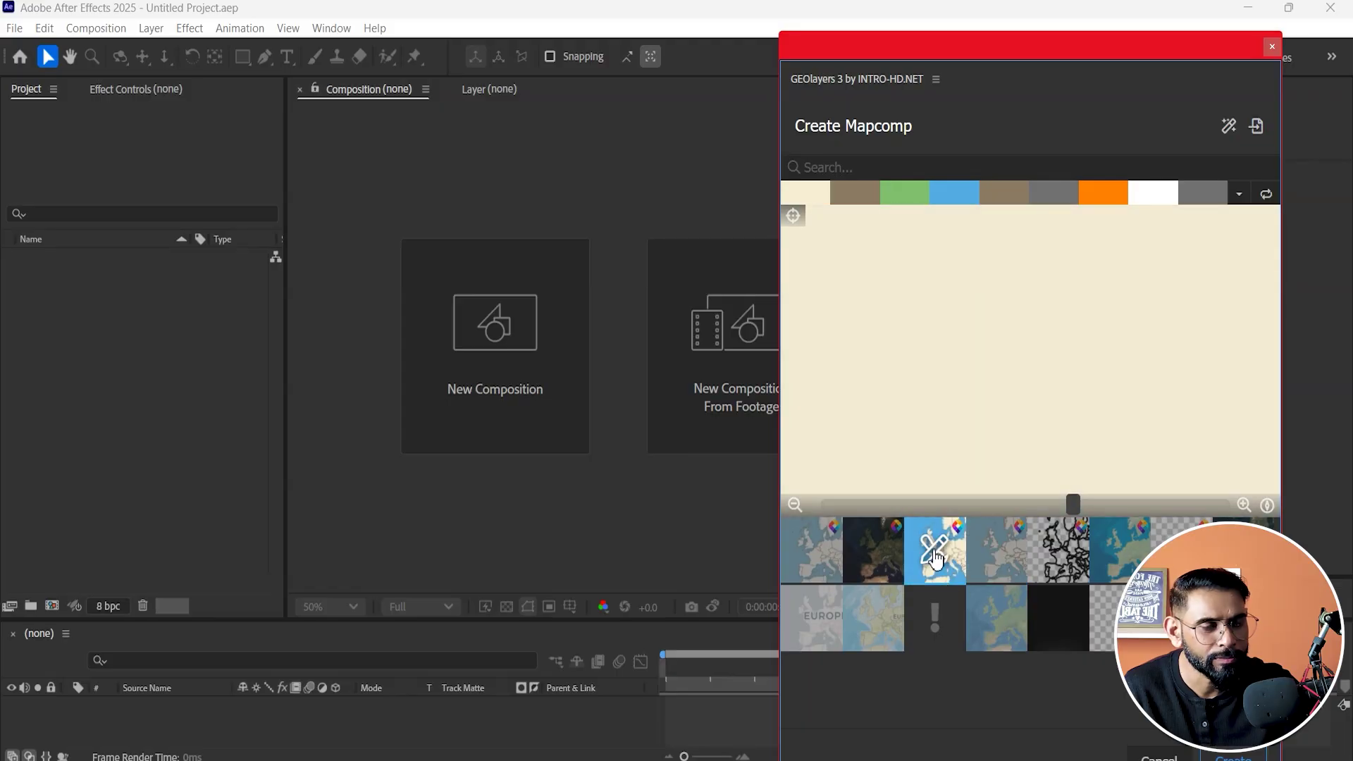
# - Select the World Street Map style, try its World Topo Map variant, and switch it to World Physical
pyautogui.click(874, 618)
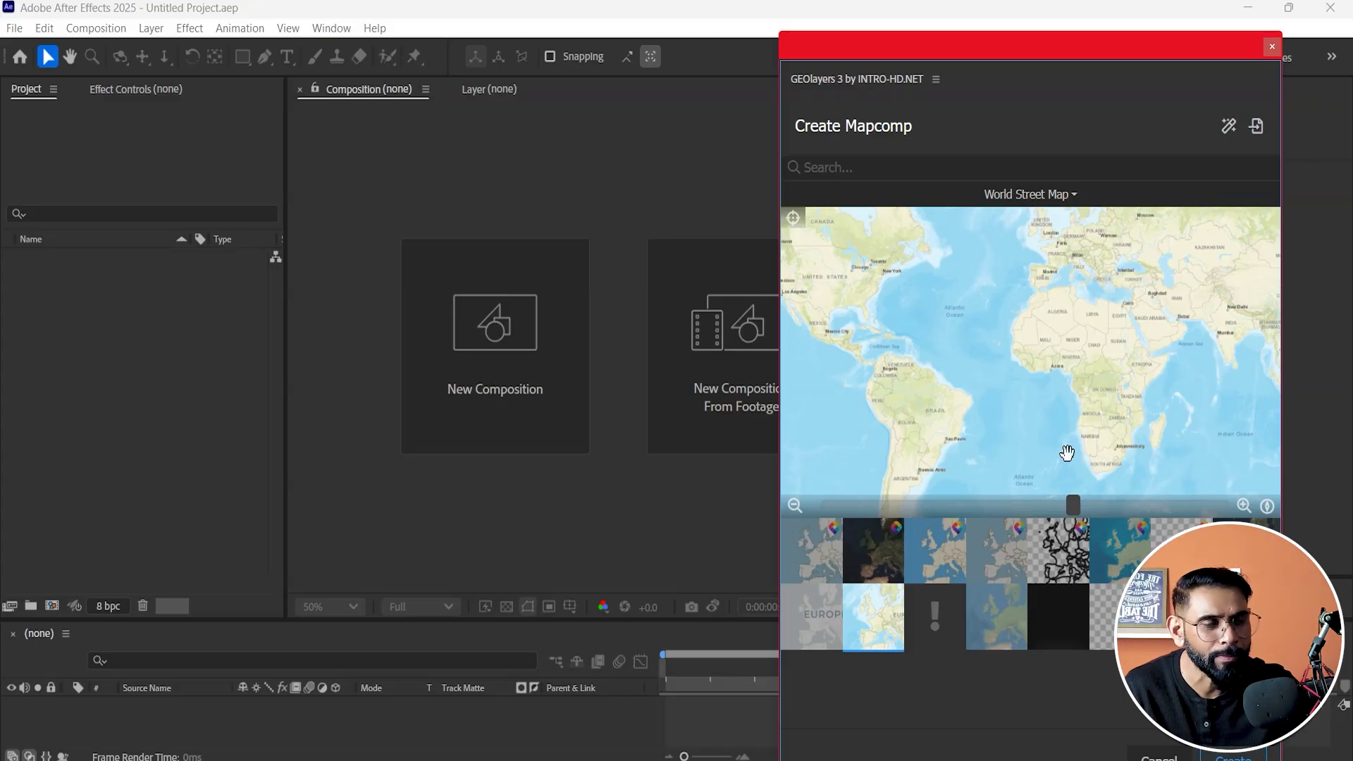
pyautogui.click(1074, 198)
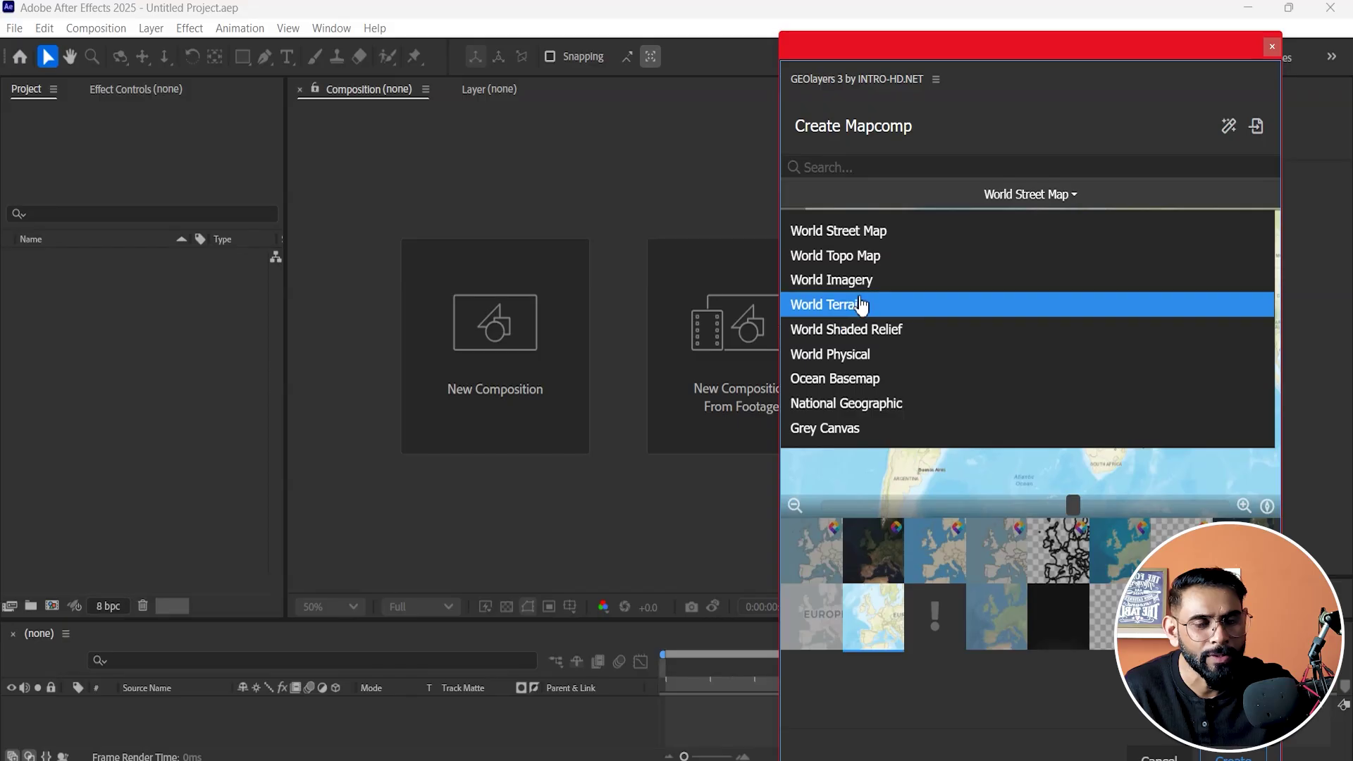
pyautogui.click(861, 267)
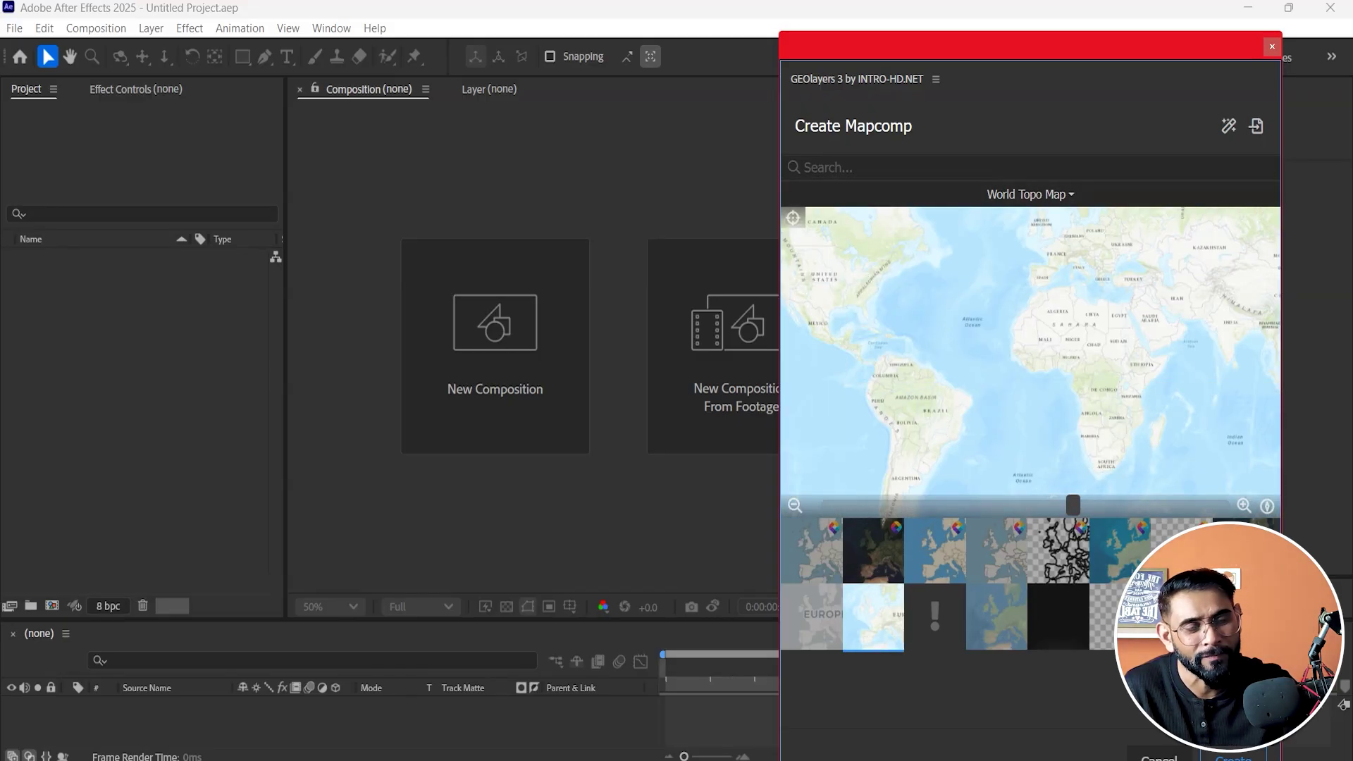
pyautogui.click(1050, 194)
pyautogui.click(867, 359)
pyautogui.moveTo(1143, 388); pyautogui.dragTo(1055, 369)
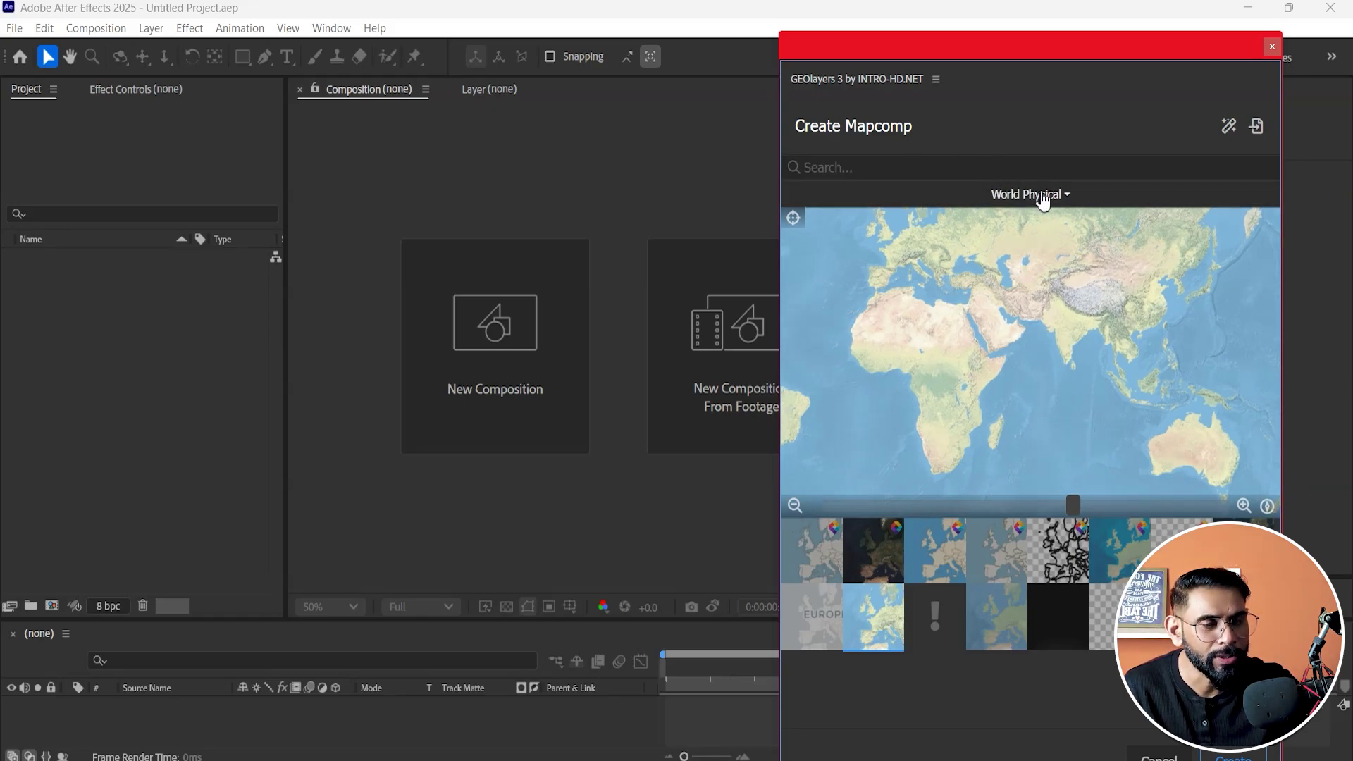
# - Switch the map style to World Street Map and centre the map preview on India and its surrounding region
pyautogui.click(1000, 195)
pyautogui.click(819, 242)
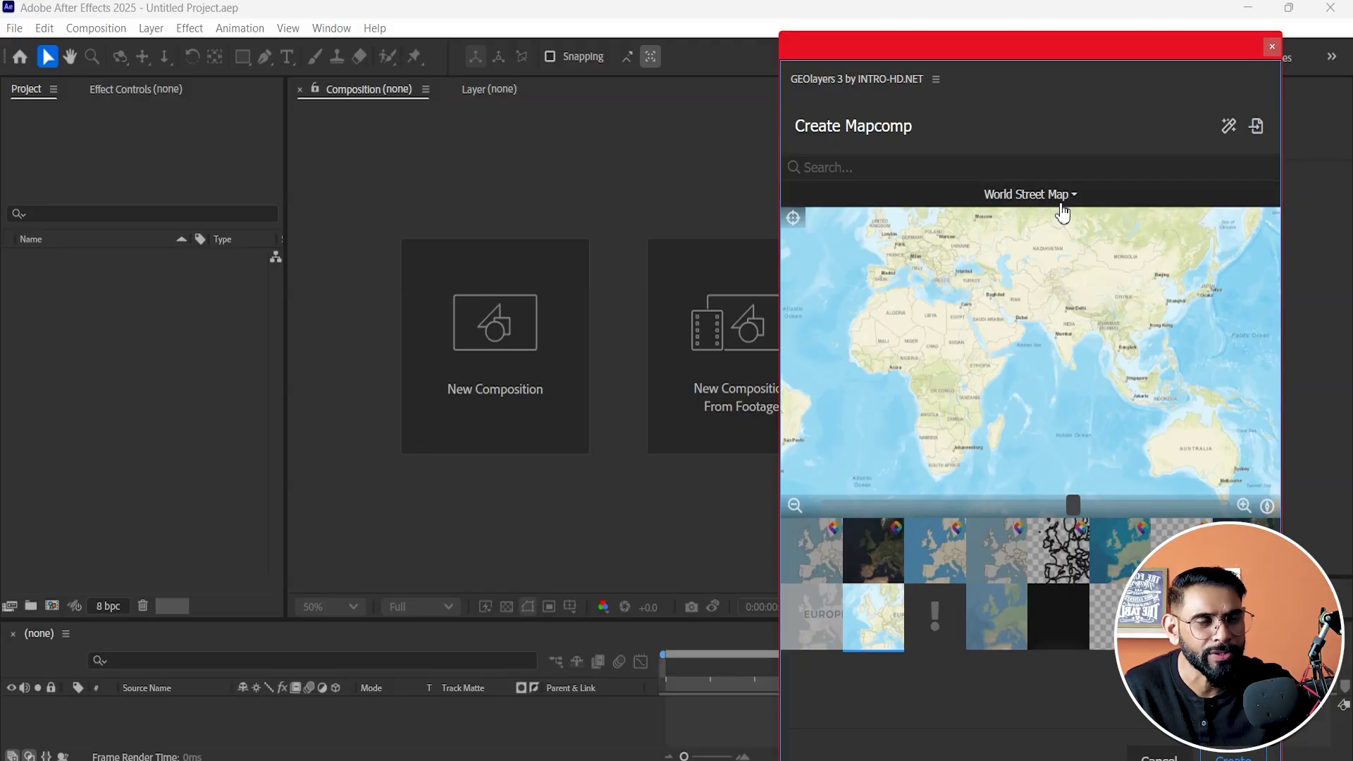
pyautogui.scroll(5, 1085, 342)
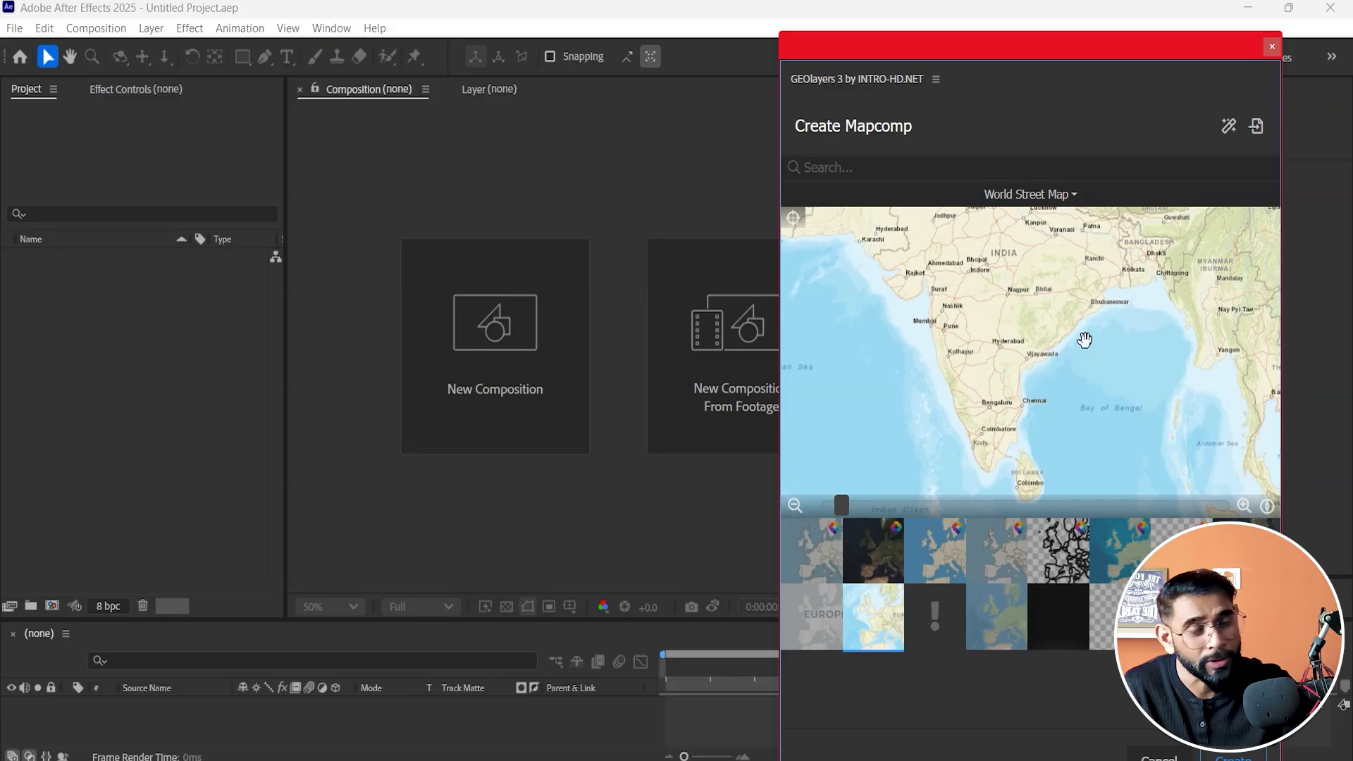
pyautogui.scroll(3, 1012, 311)
pyautogui.moveTo(1012, 311); pyautogui.dragTo(1013, 367)
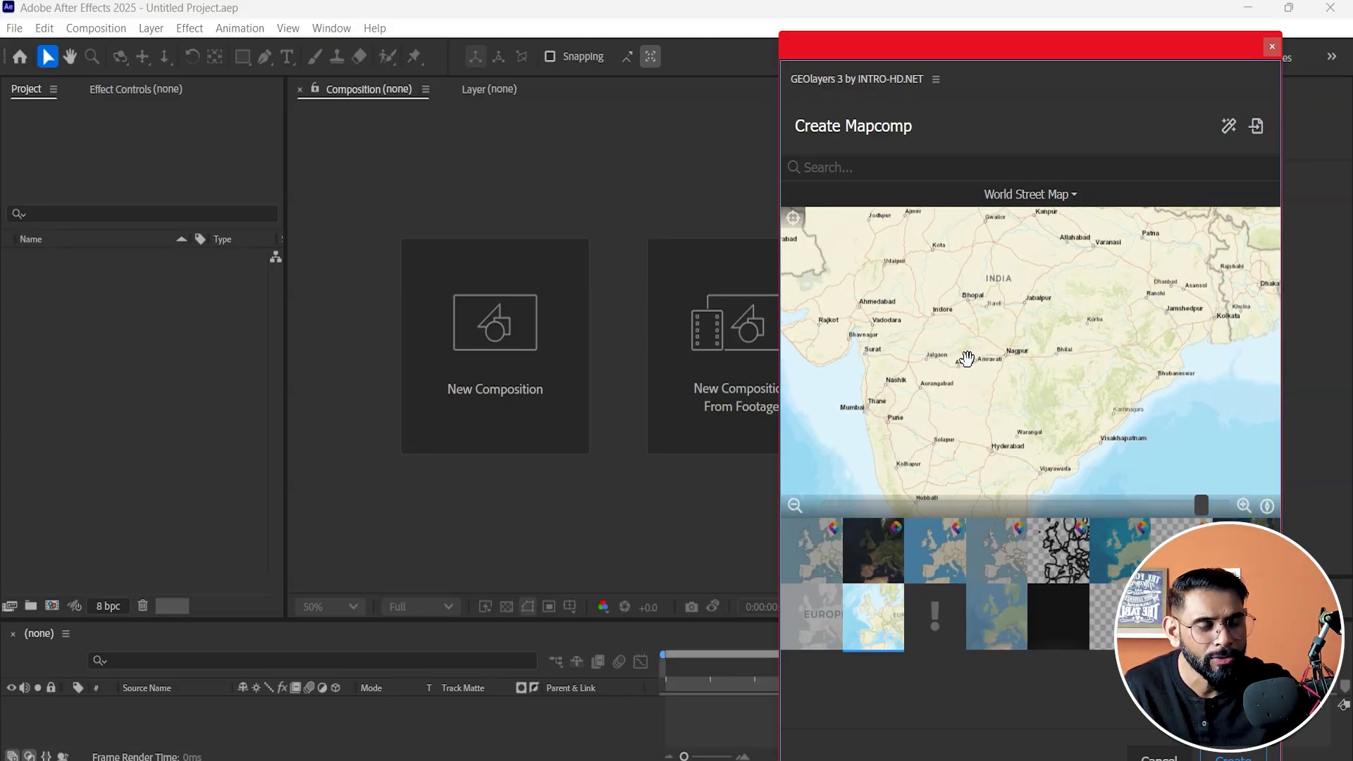
pyautogui.scroll(-4, 1072, 324)
pyautogui.scroll(-3, 1048, 348)
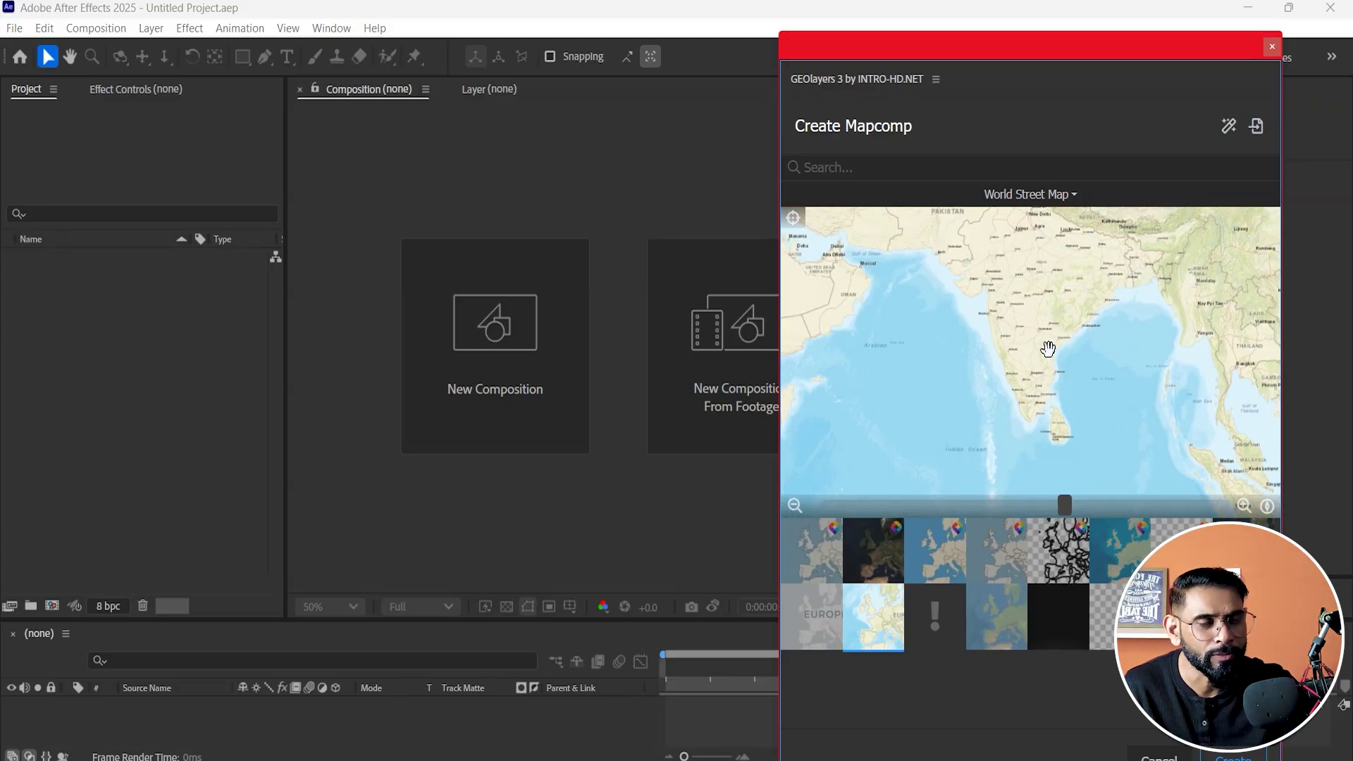
pyautogui.moveTo(1030, 260); pyautogui.dragTo(1036, 342)
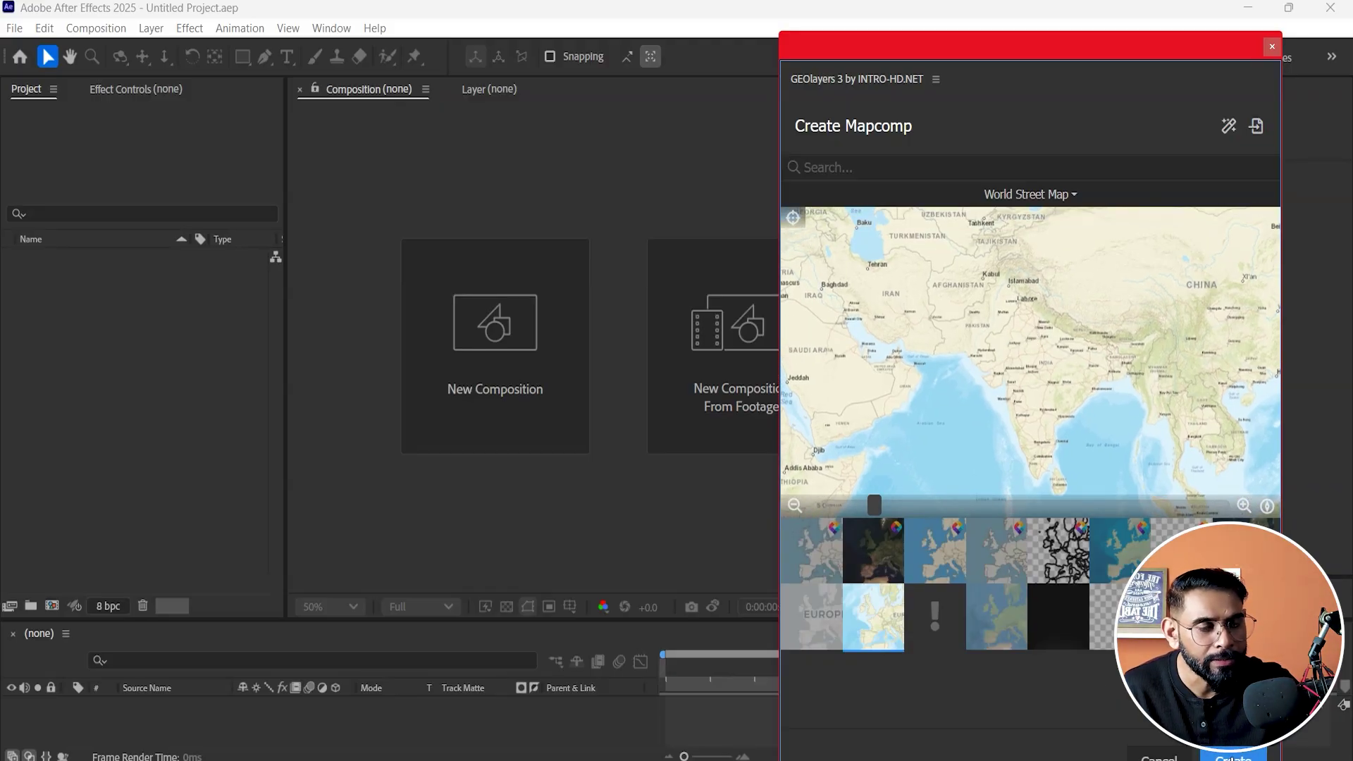
# - Create the mapcomp, dismiss the introductory hint, and reposition the floating GEOlayers 3 window to uncover more of the composition view
pyautogui.moveTo(1054, 61); pyautogui.dragTo(1046, 26)
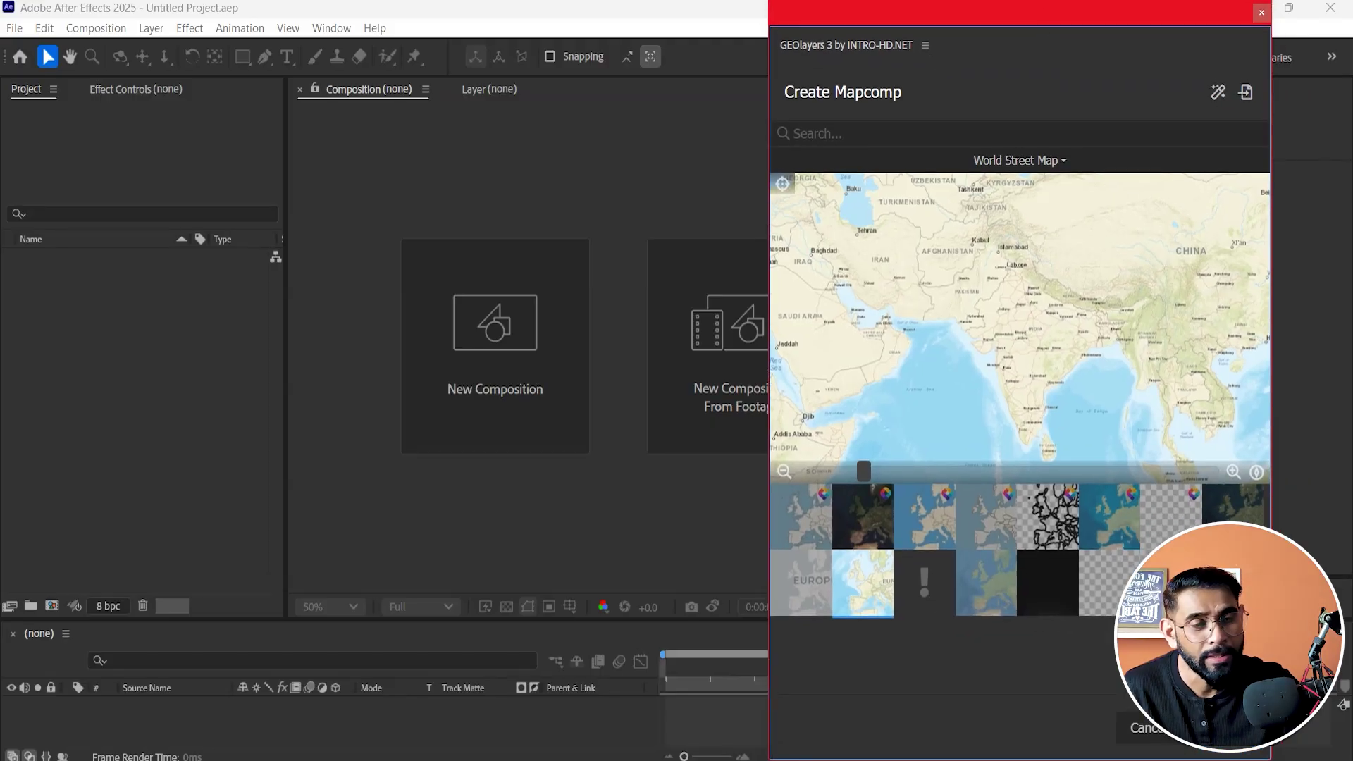
pyautogui.click(1223, 728)
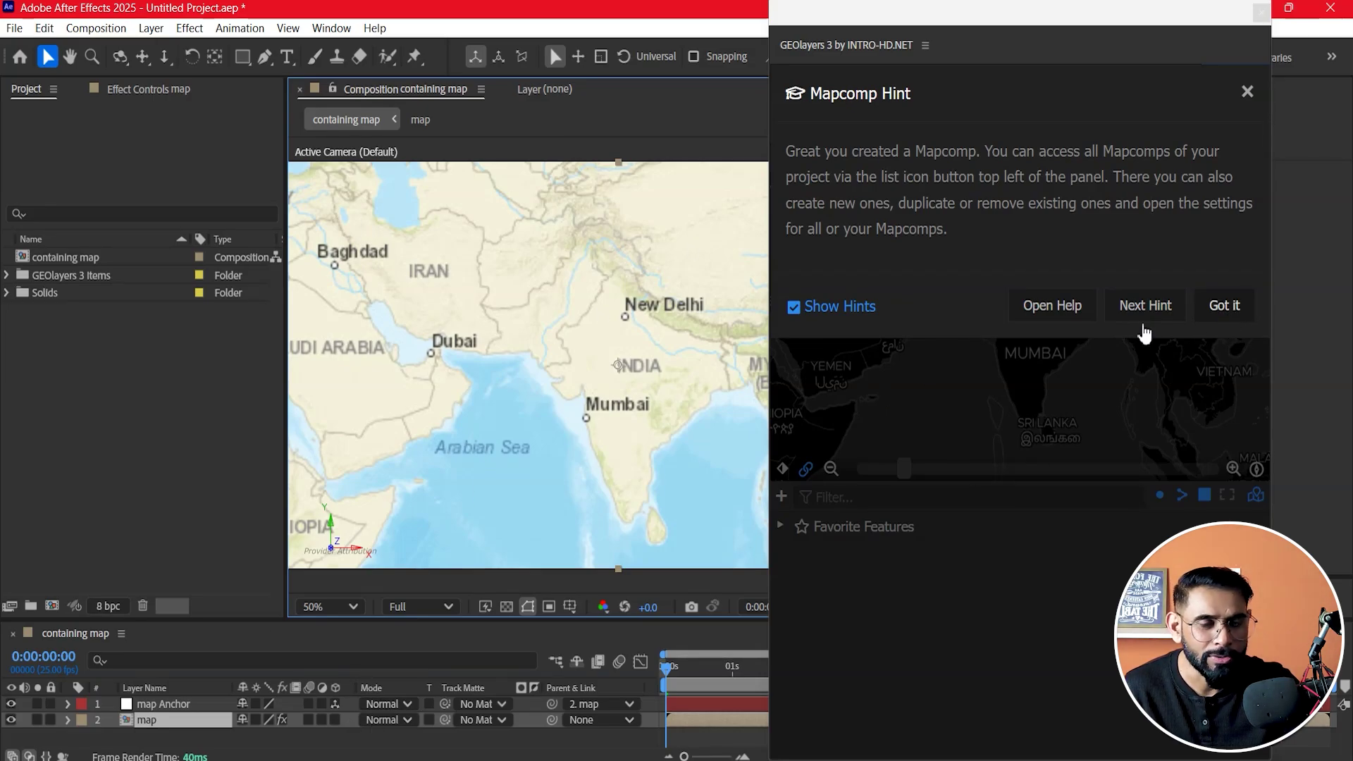
pyautogui.click(1222, 305)
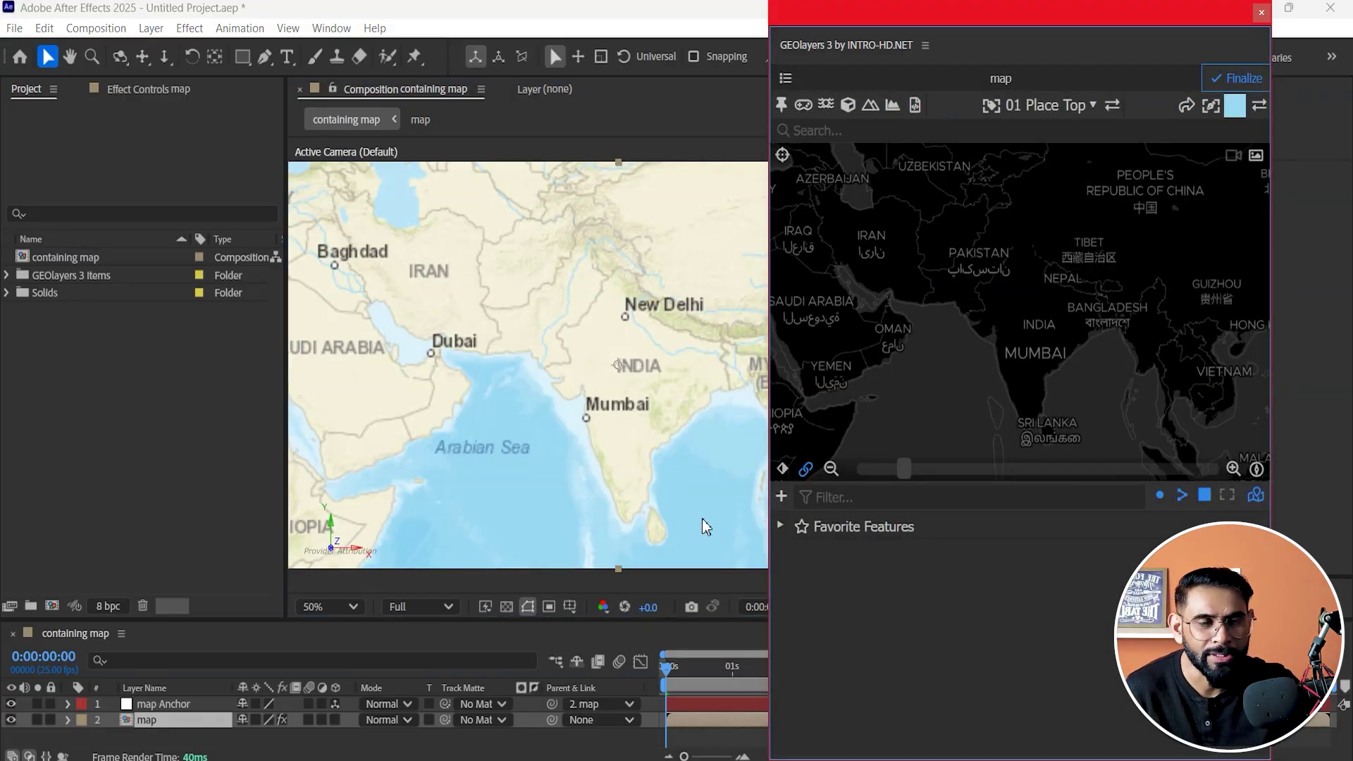
pyautogui.moveTo(1028, 21); pyautogui.dragTo(1105, 57)
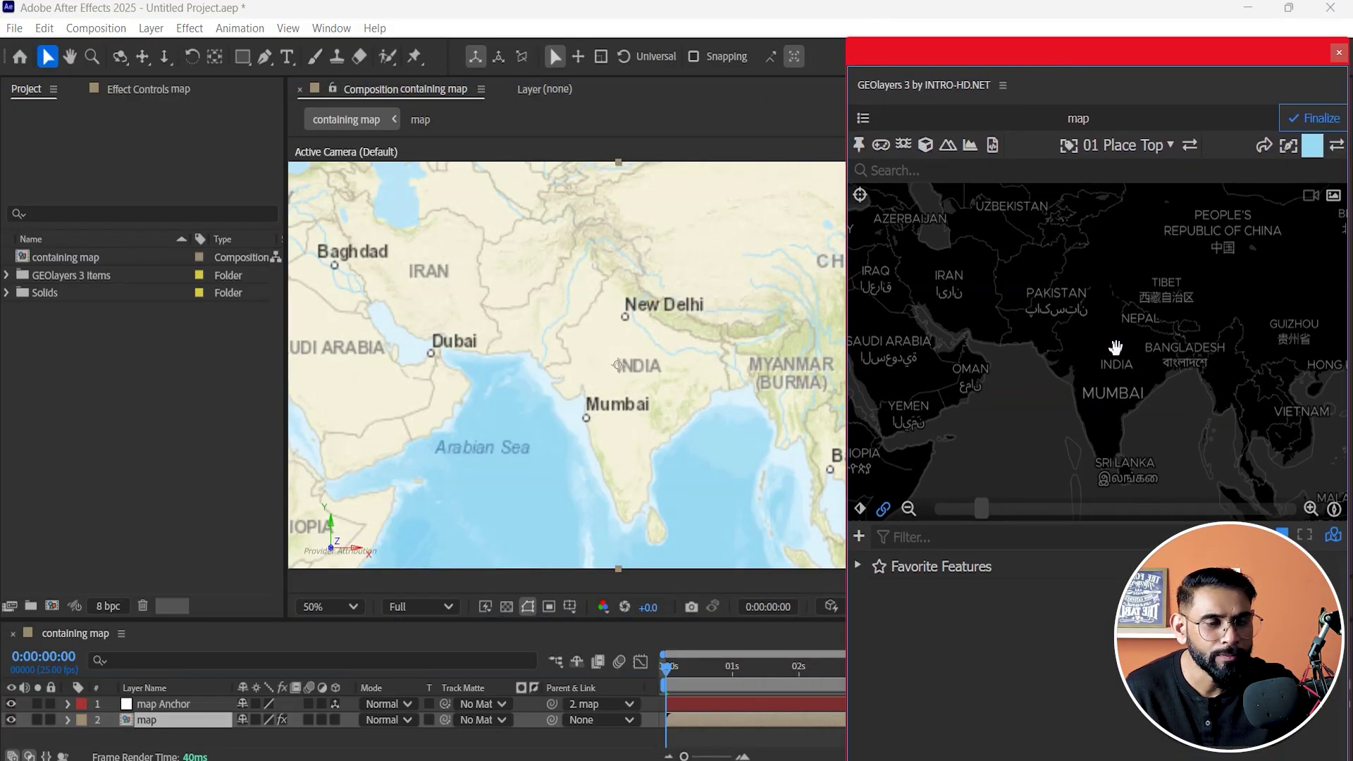
# - Pan and zoom the mapcomp across Africa, Europe and East Asia to see how the composition follows the map view
pyautogui.scroll(-3, 1116, 347)
pyautogui.moveTo(1022, 375); pyautogui.dragTo(1219, 306)
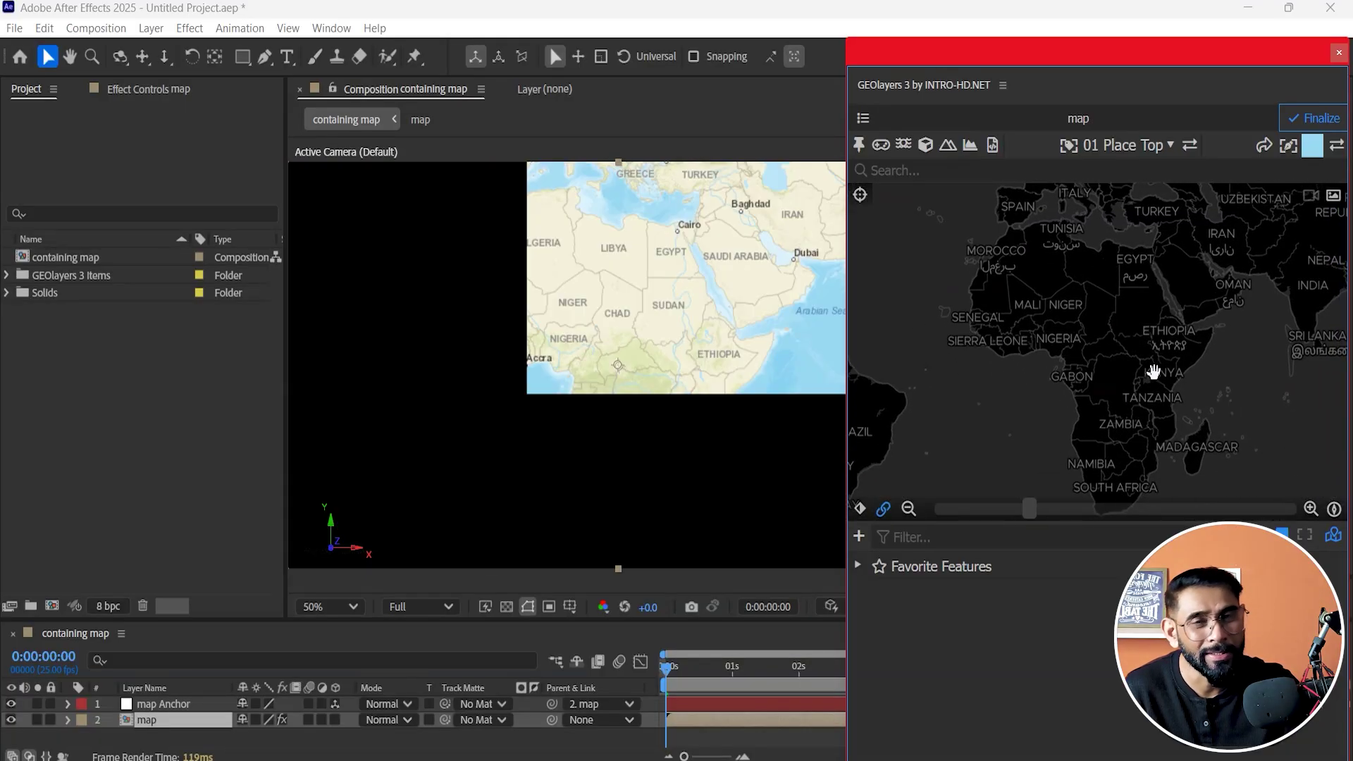
pyautogui.moveTo(1154, 371); pyautogui.dragTo(1045, 401)
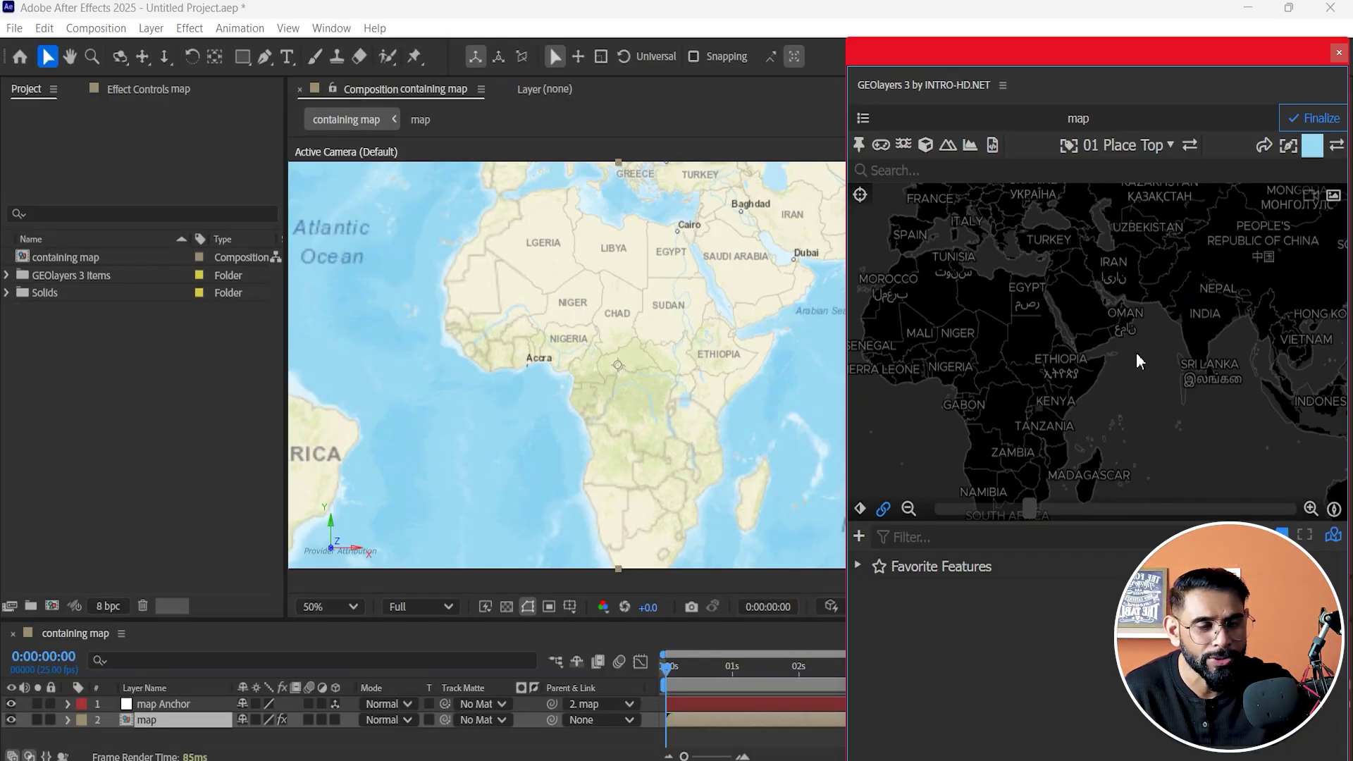
pyautogui.scroll(2, 1078, 316)
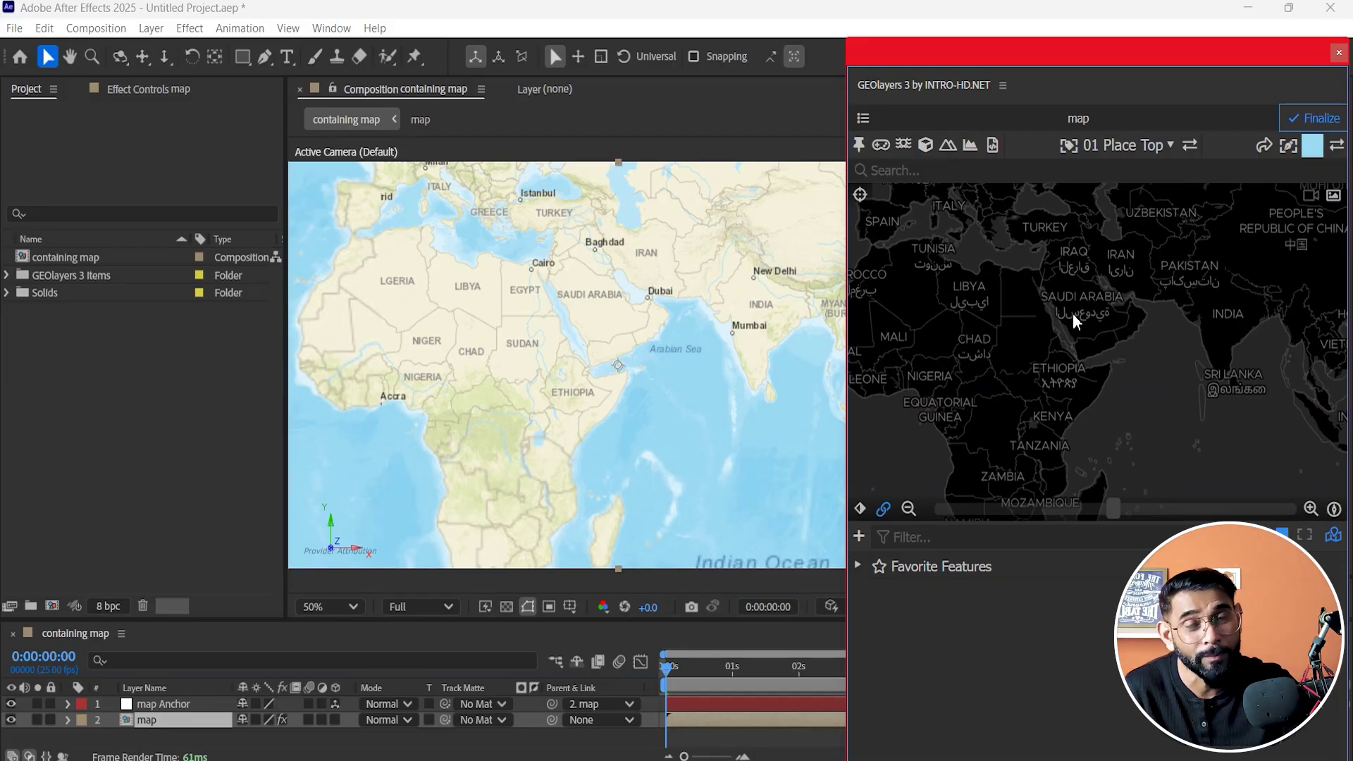
pyautogui.scroll(-3, 1073, 313)
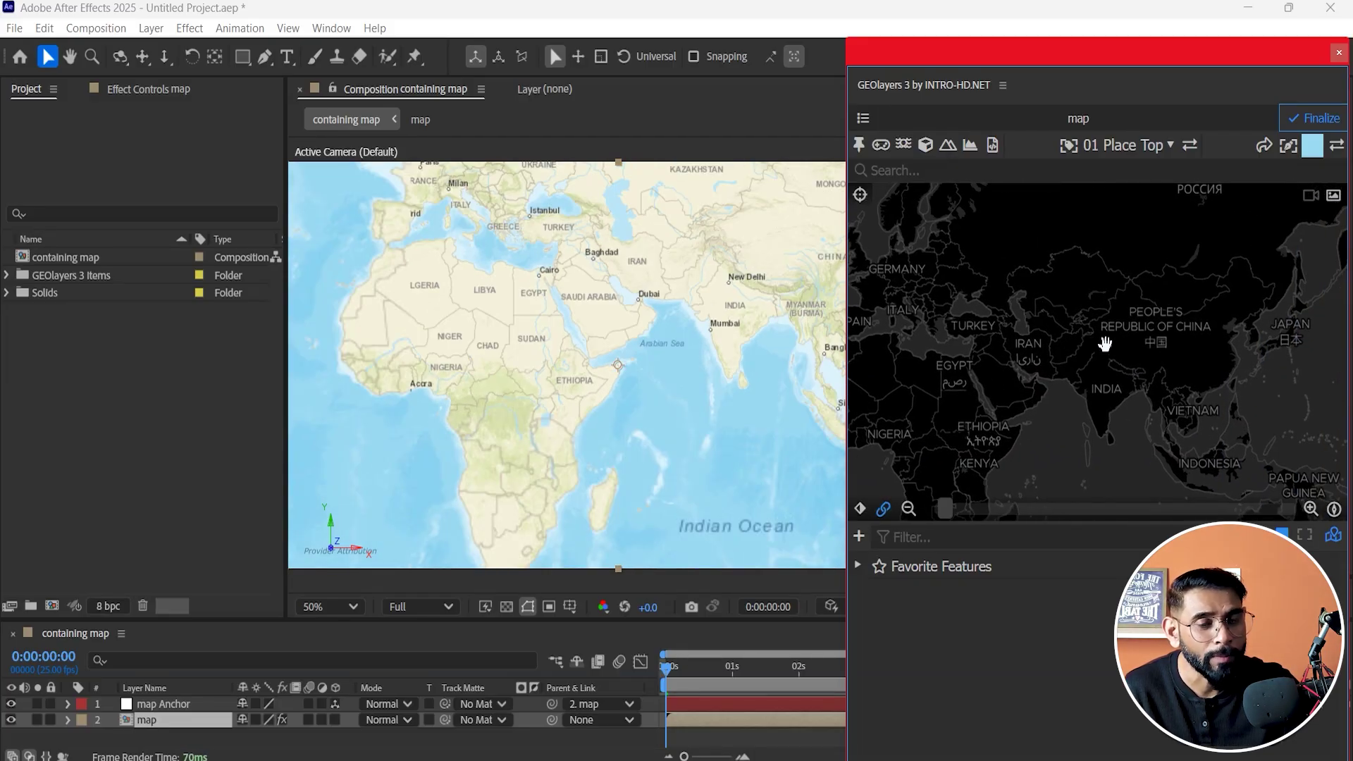
pyautogui.scroll(2, 1130, 361)
pyautogui.moveTo(1008, 331); pyautogui.dragTo(1212, 378)
pyautogui.scroll(3, 1156, 305)
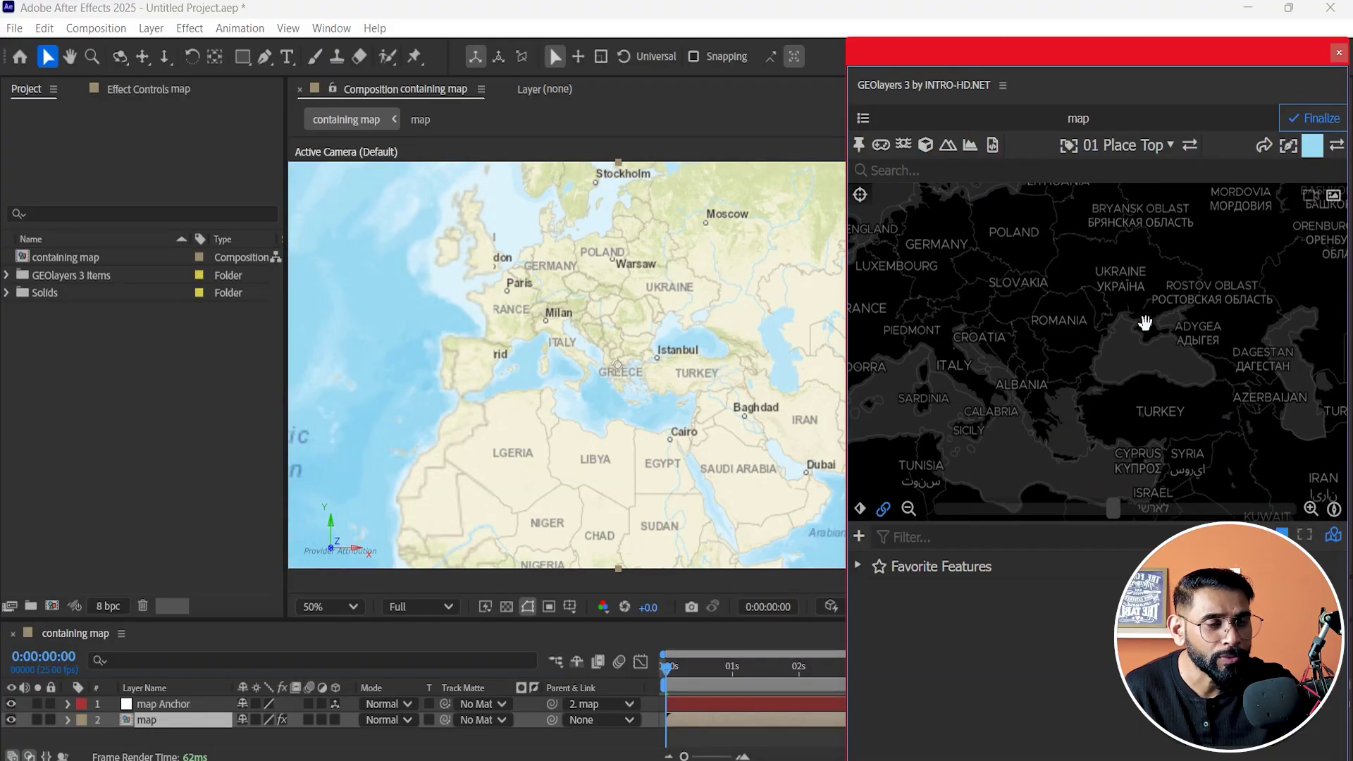
pyautogui.scroll(-3, 1118, 325)
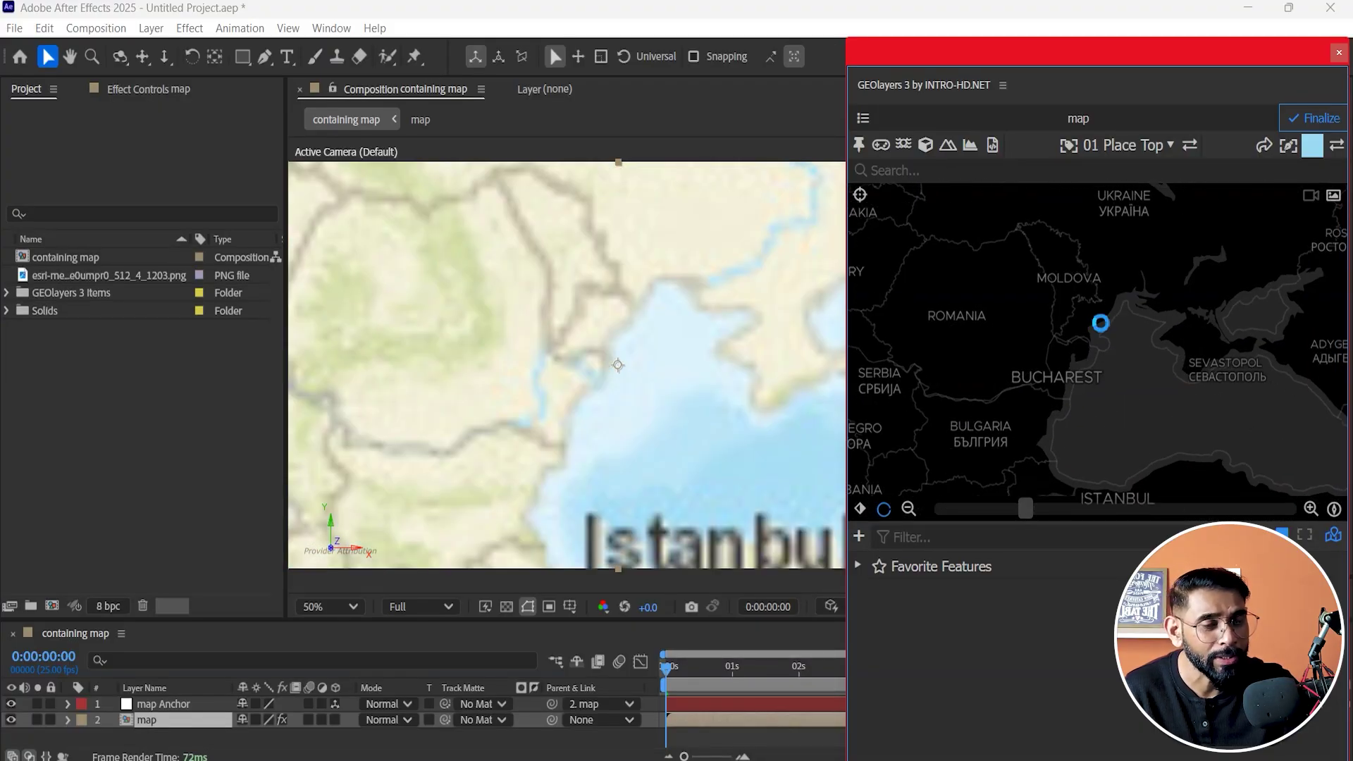
pyautogui.scroll(-1, 1100, 321)
pyautogui.moveTo(1212, 395); pyautogui.dragTo(873, 281)
pyautogui.moveTo(1087, 406); pyautogui.dragTo(987, 365)
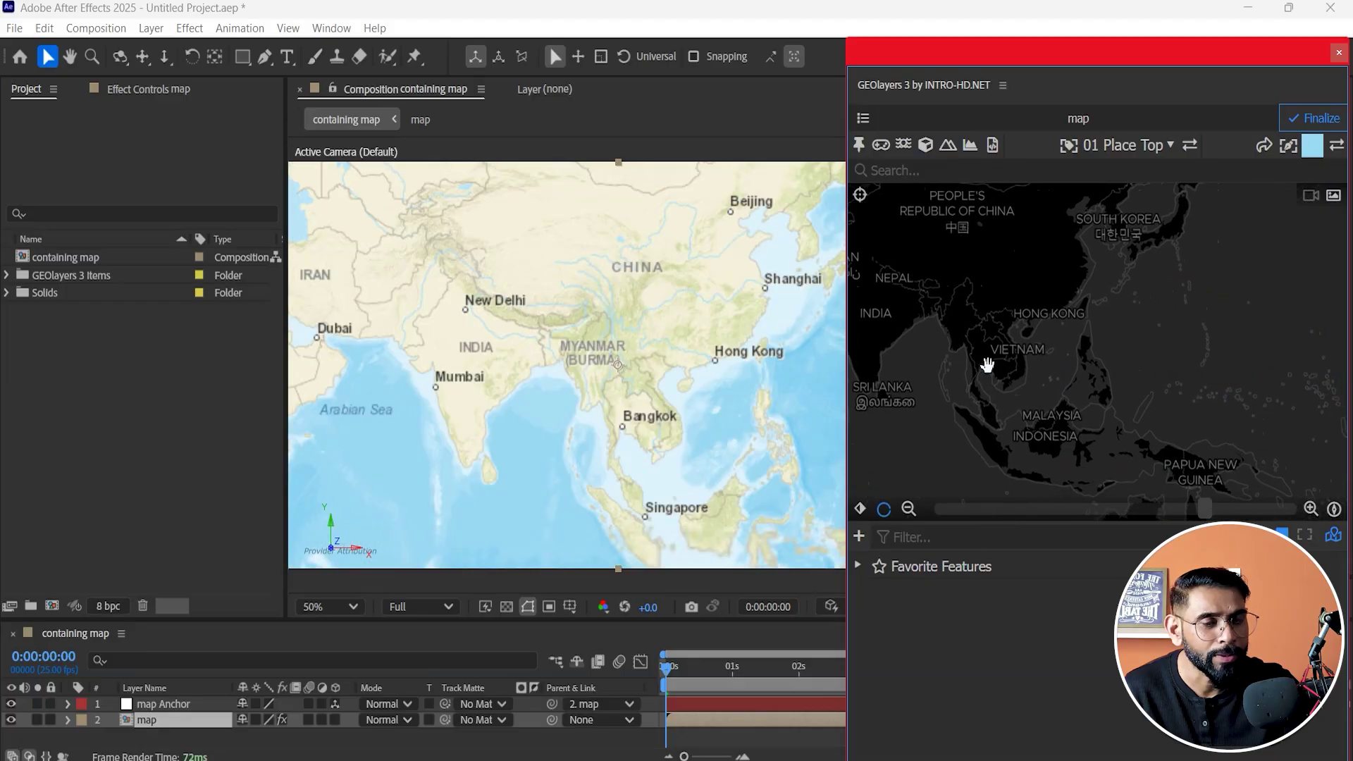
# - Frame the mapcomp view on India with New Delhi and Mumbai inside the composition
pyautogui.moveTo(1067, 317); pyautogui.dragTo(1217, 364)
pyautogui.scroll(2, 1063, 334)
pyautogui.moveTo(1063, 334); pyautogui.dragTo(1122, 364)
pyautogui.scroll(1, 1122, 358)
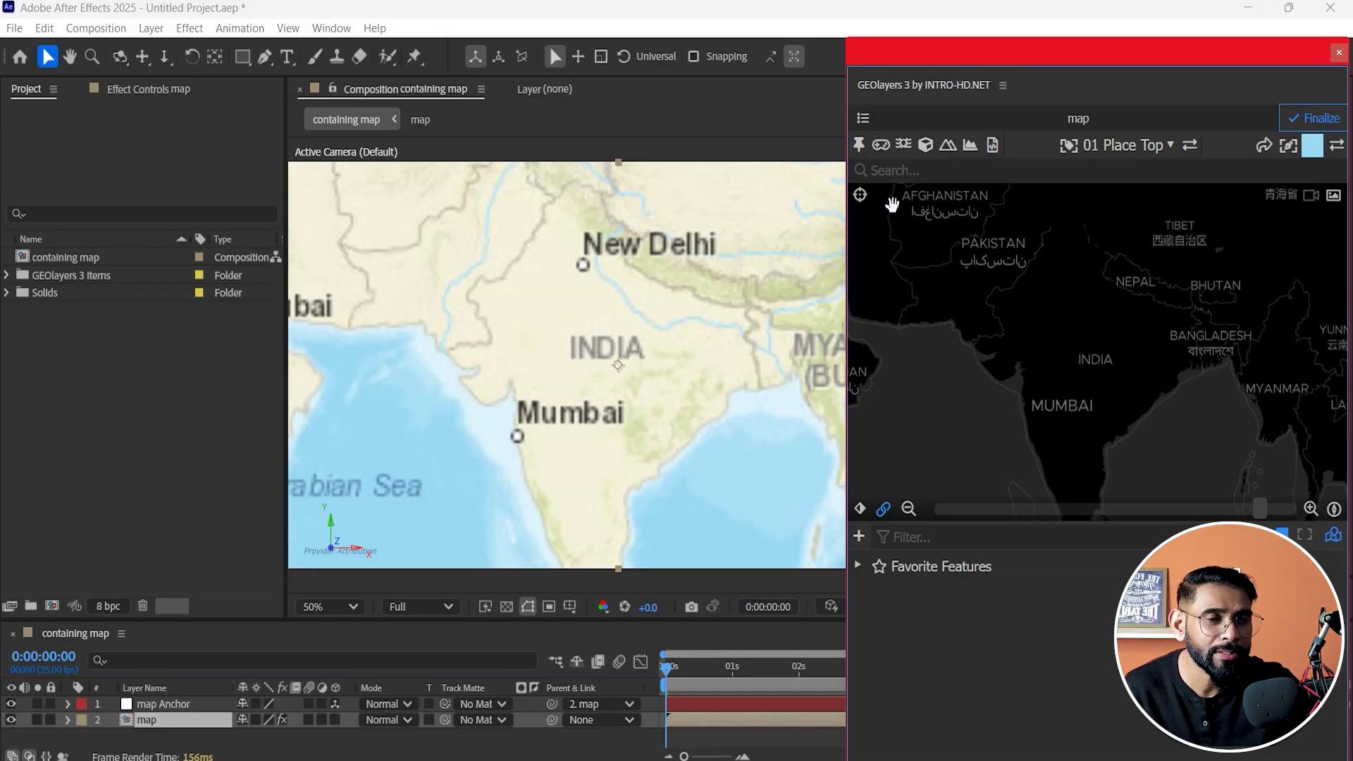
# - Search the map for "england" and preview the administrative area in the United Kingdom
pyautogui.click(896, 173)
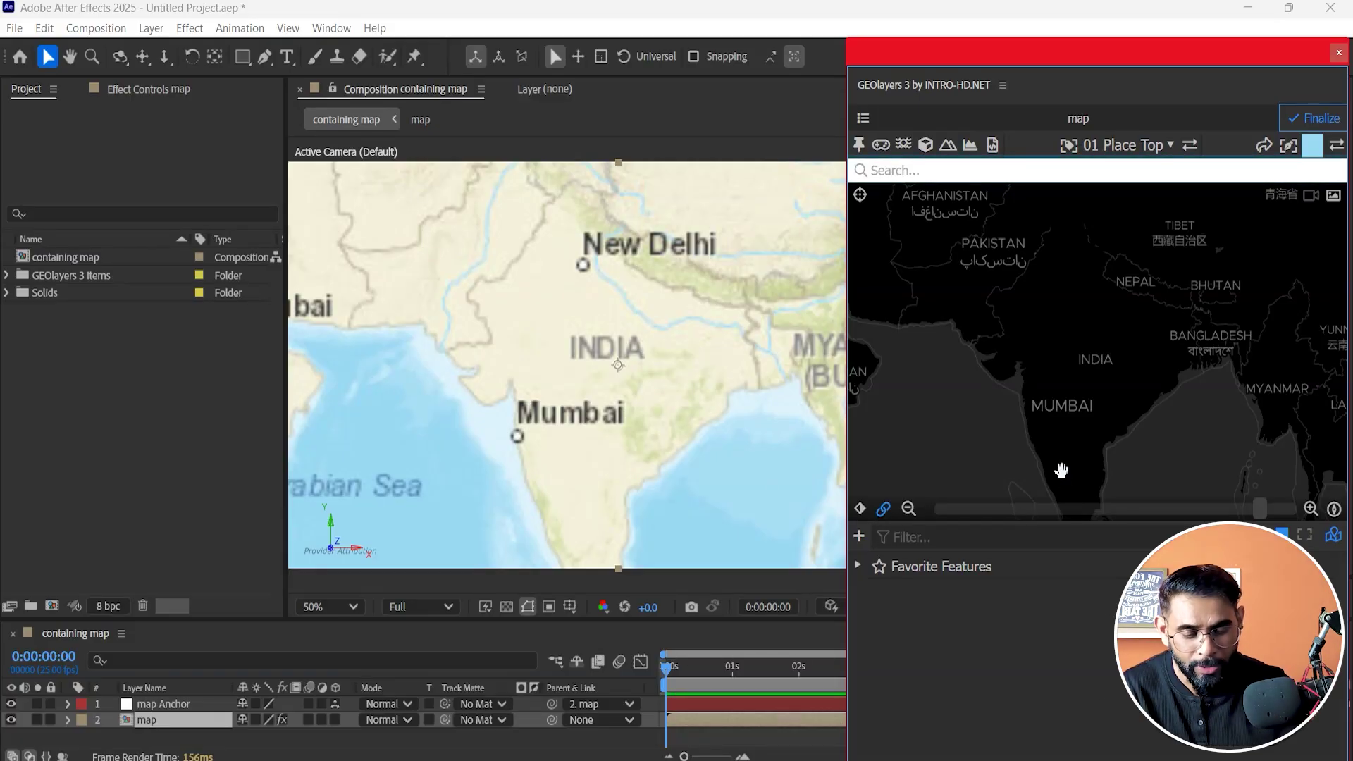
pyautogui.write('uk')
pyautogui.press('BackSpace')
pyautogui.press('BackSpace')
pyautogui.write('england')
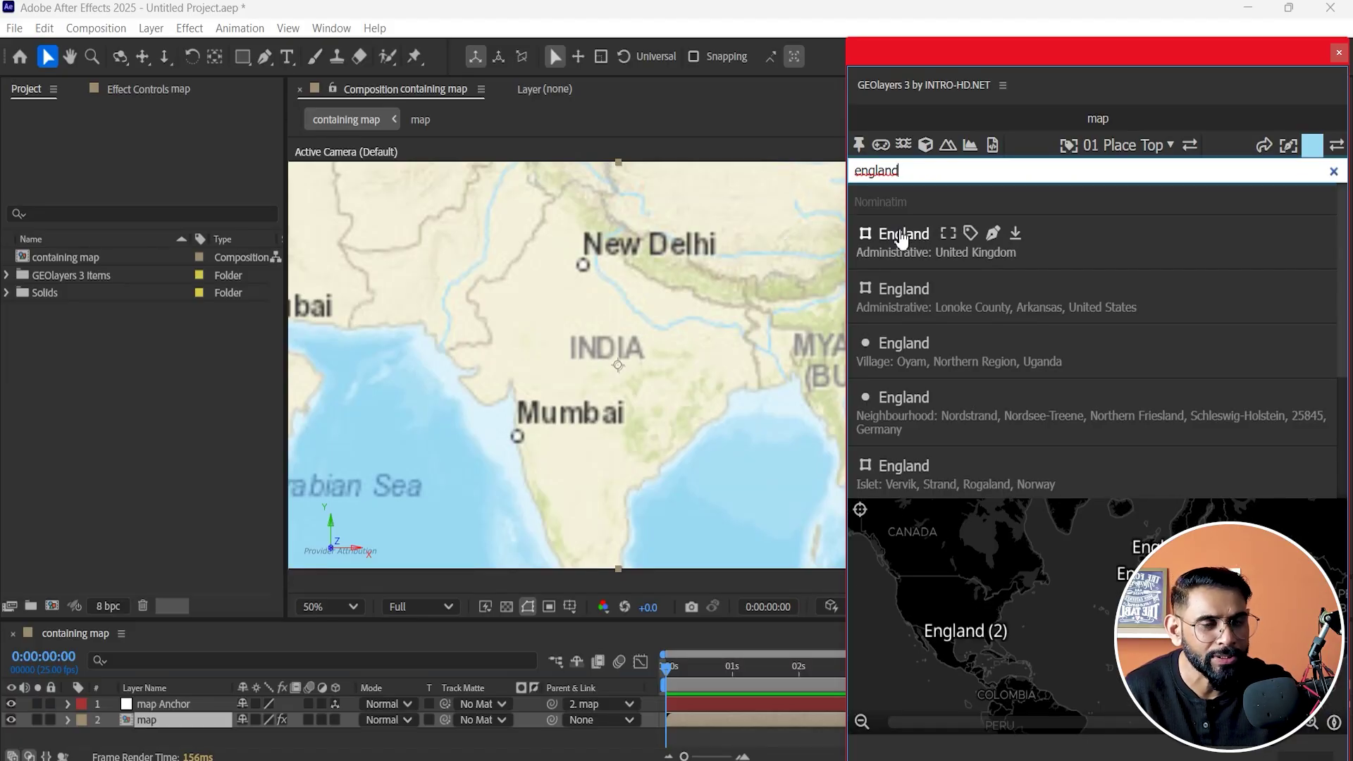
pyautogui.click(905, 237)
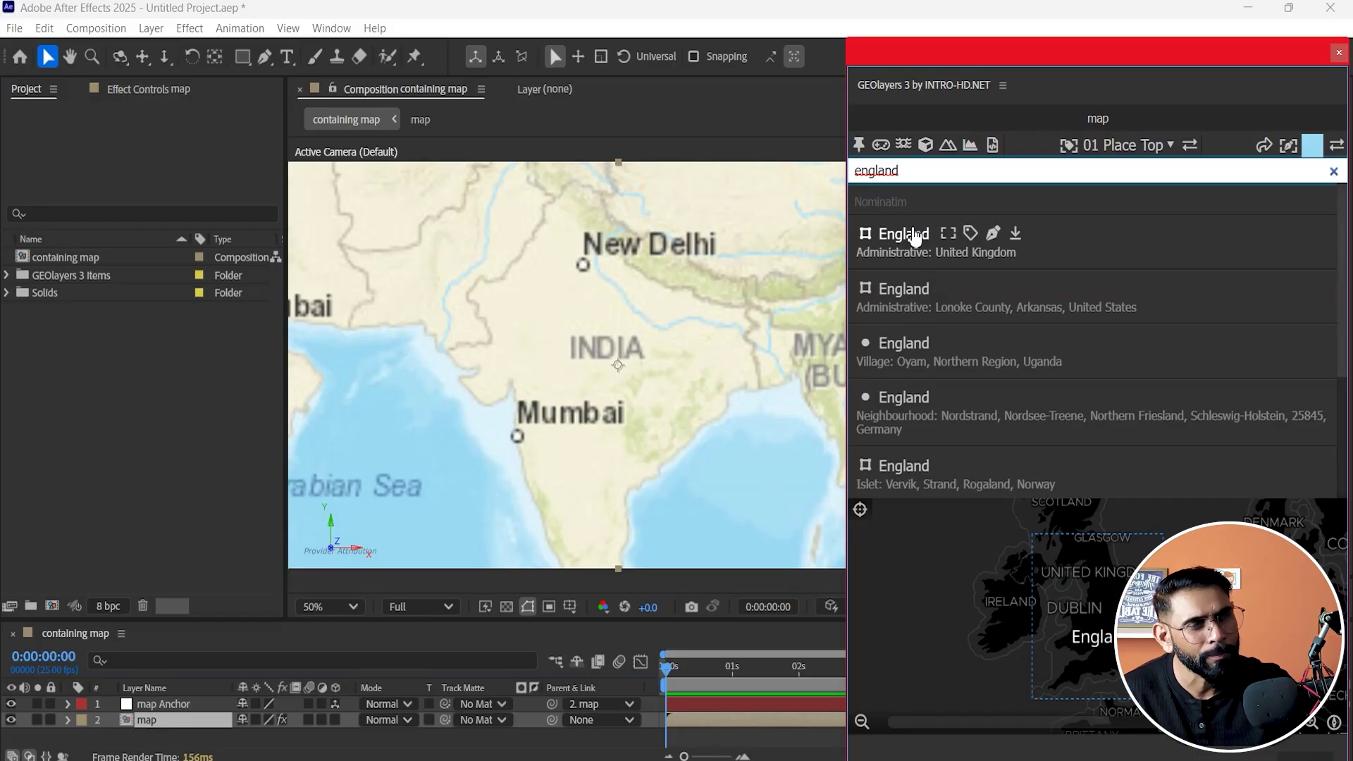
pyautogui.doubleClick(927, 175)
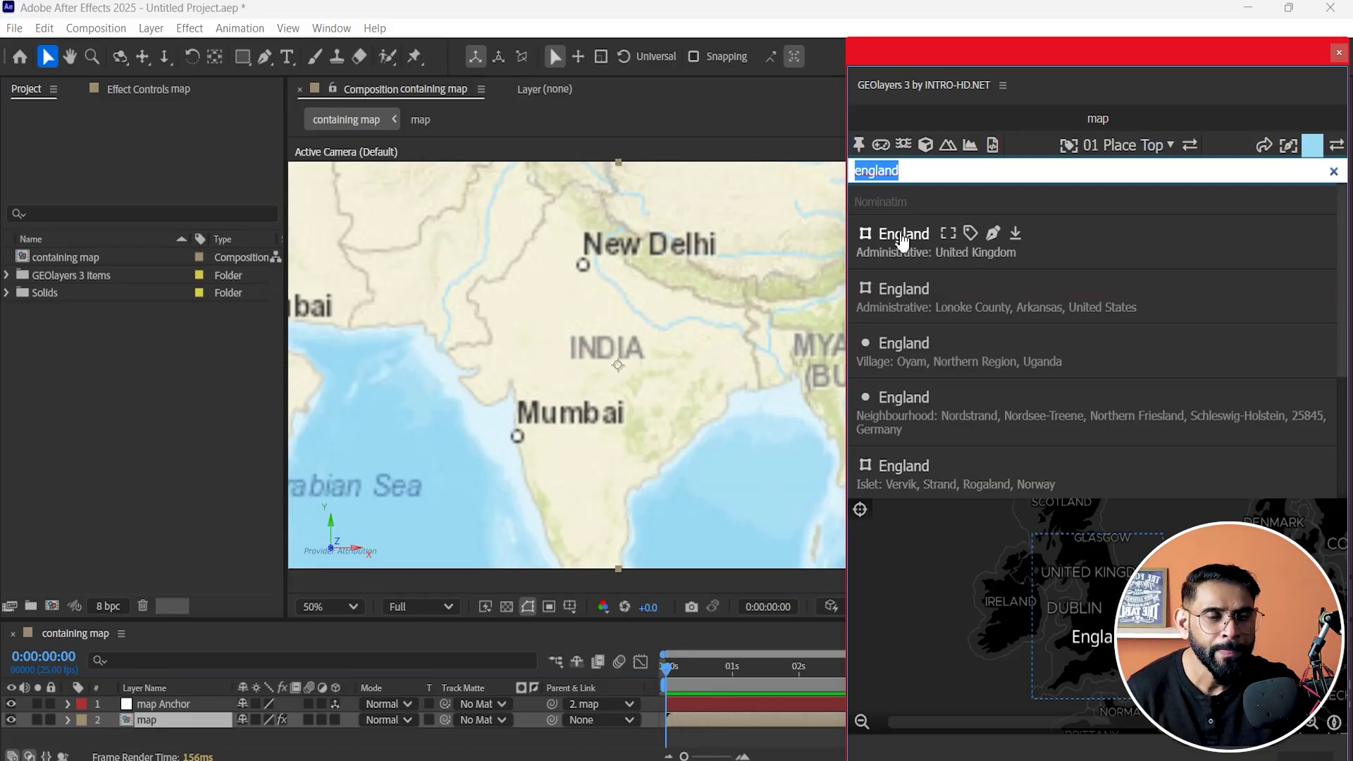
pyautogui.click(916, 172)
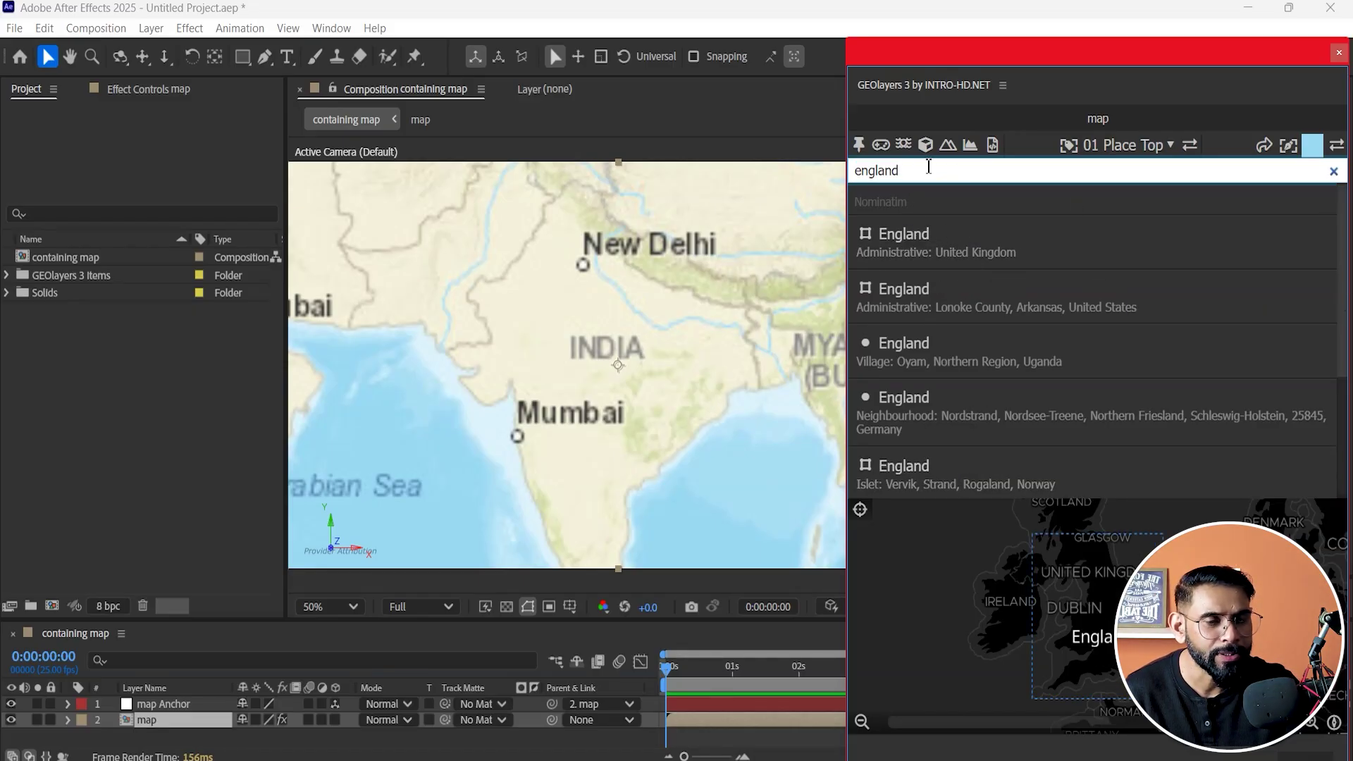
# - Search for "bengaluru" and add the Bengaluru administrative area in Karnataka, India, to the mapcomp's features
pyautogui.doubleClick(876, 169)
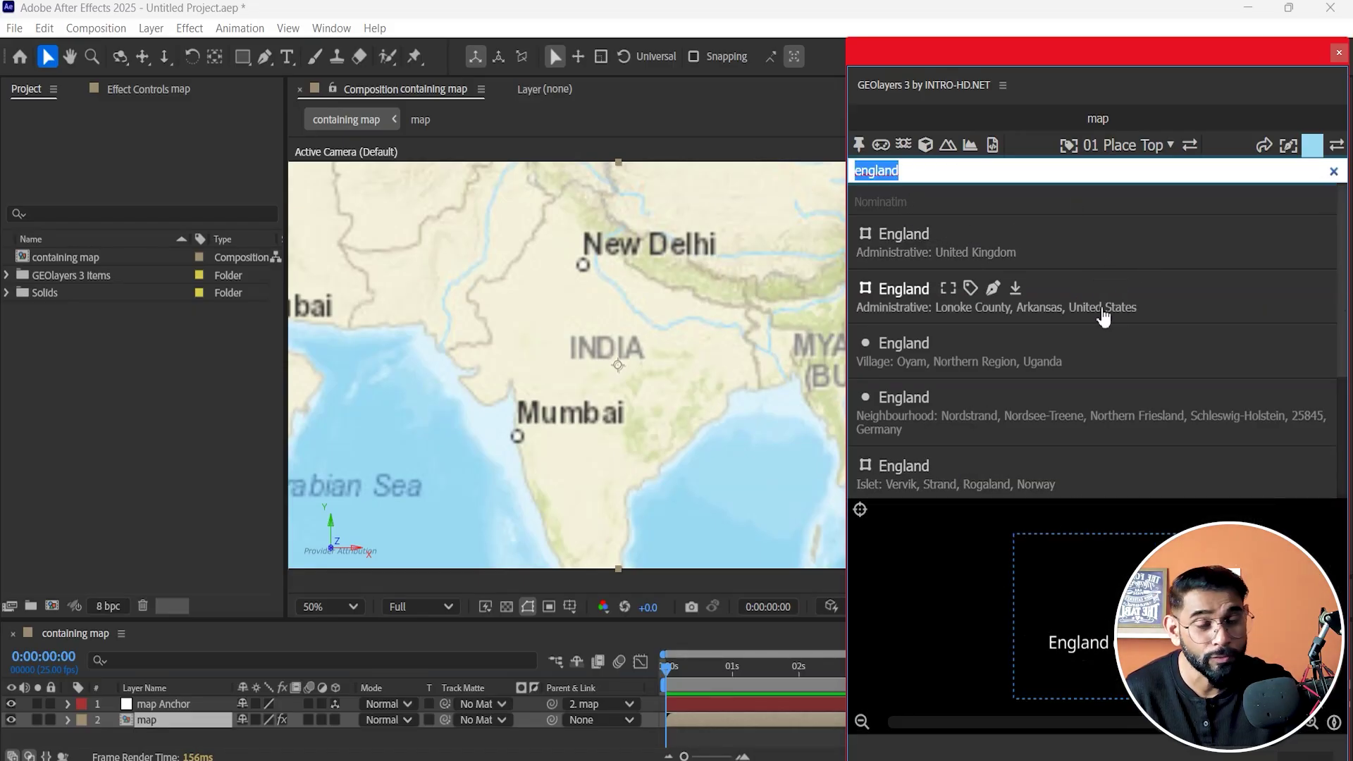
pyautogui.write('bengaluru')
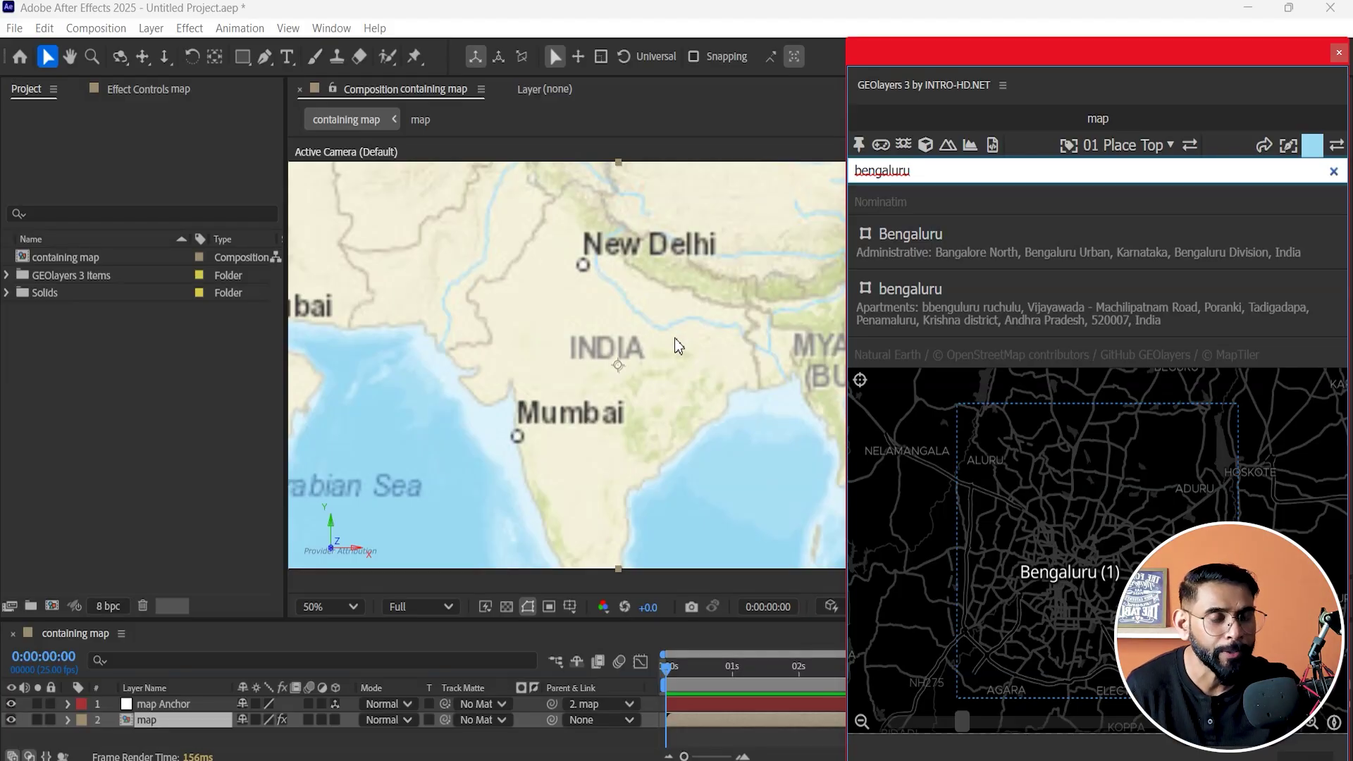
pyautogui.moveTo(962, 240)
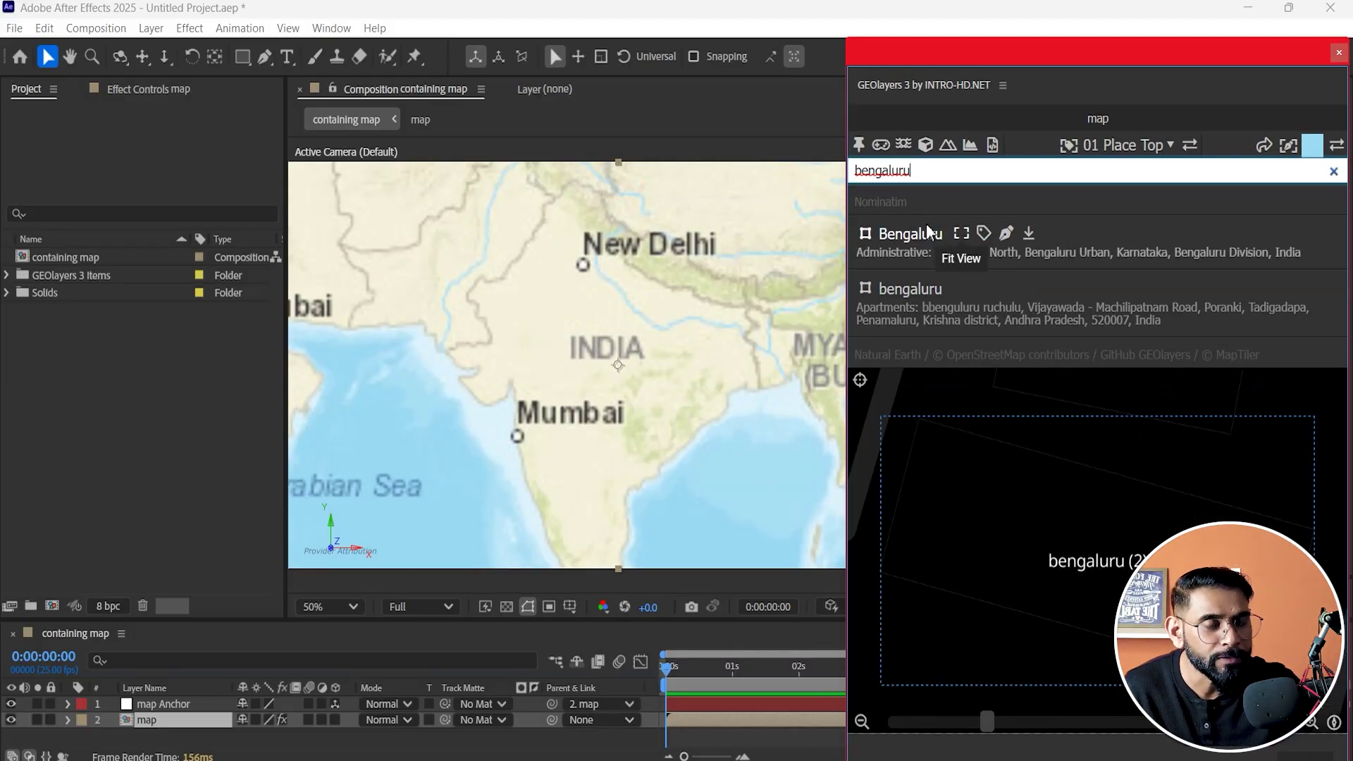
pyautogui.click(1029, 236)
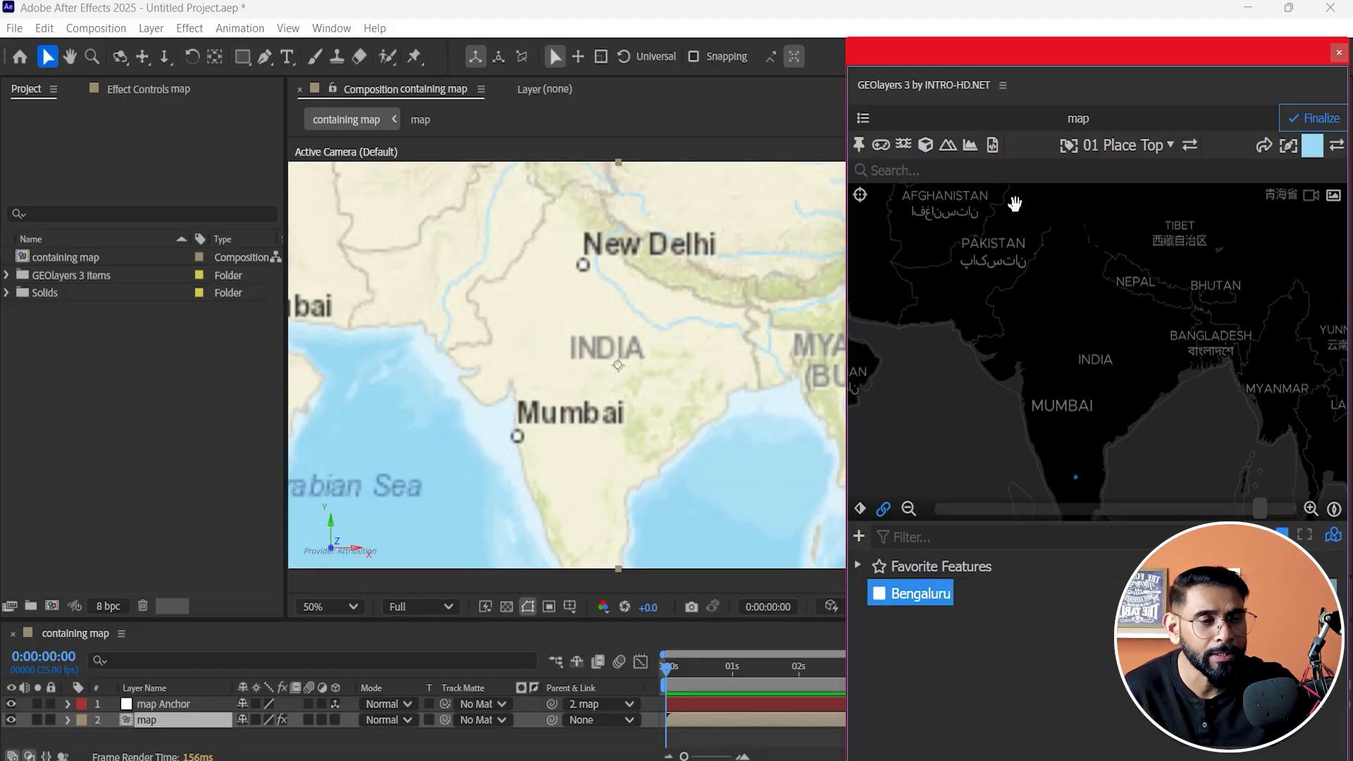
# - Search for "mumbai" and add the Mumbai administrative area in Maharashtra, India, to the mapcomp's features
pyautogui.click(916, 172)
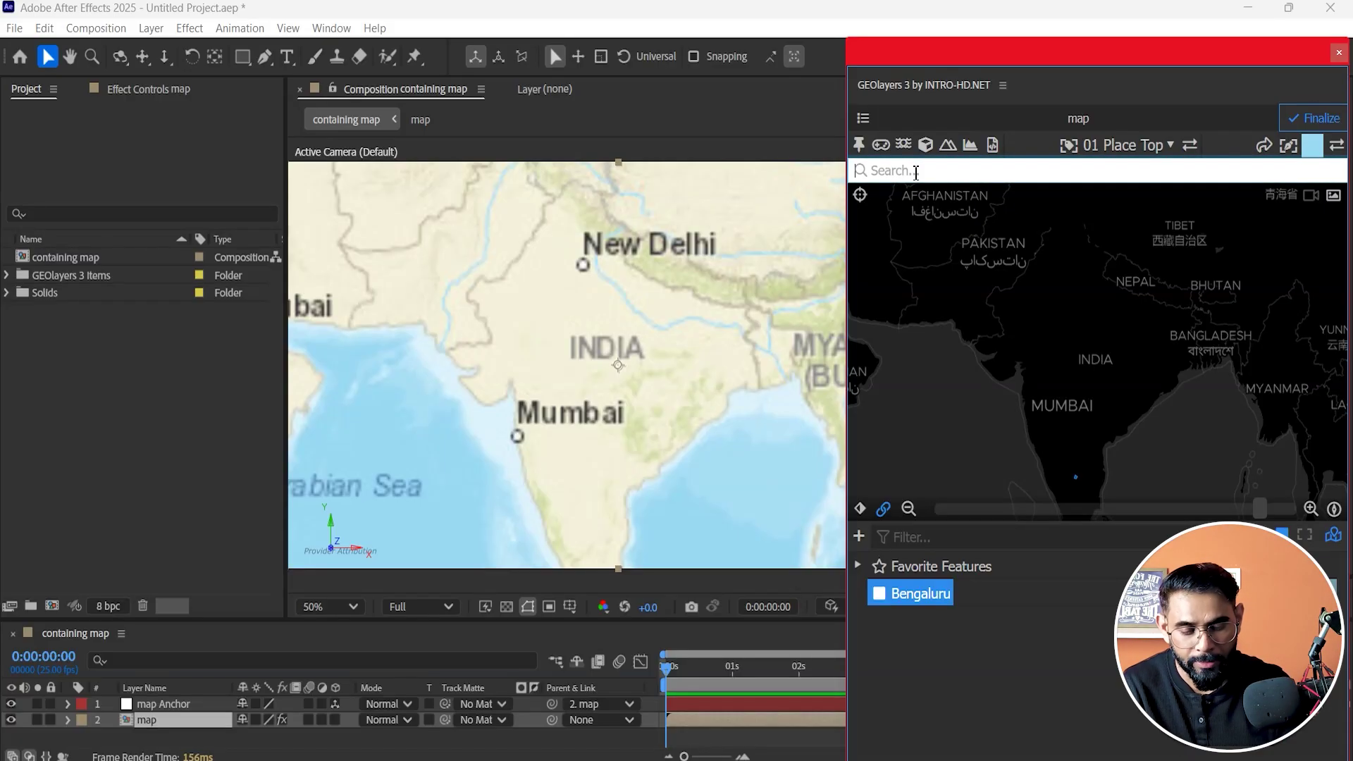
pyautogui.write('m')
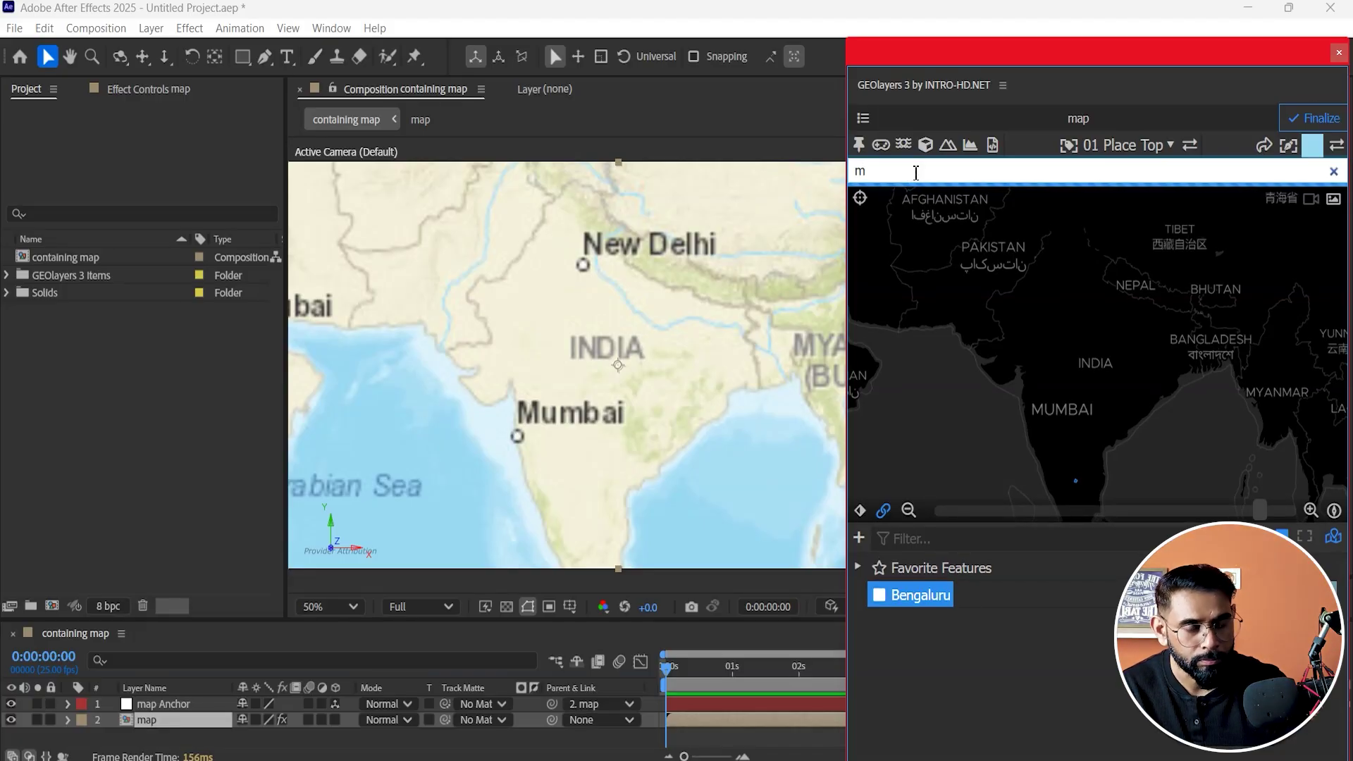
pyautogui.write('u')
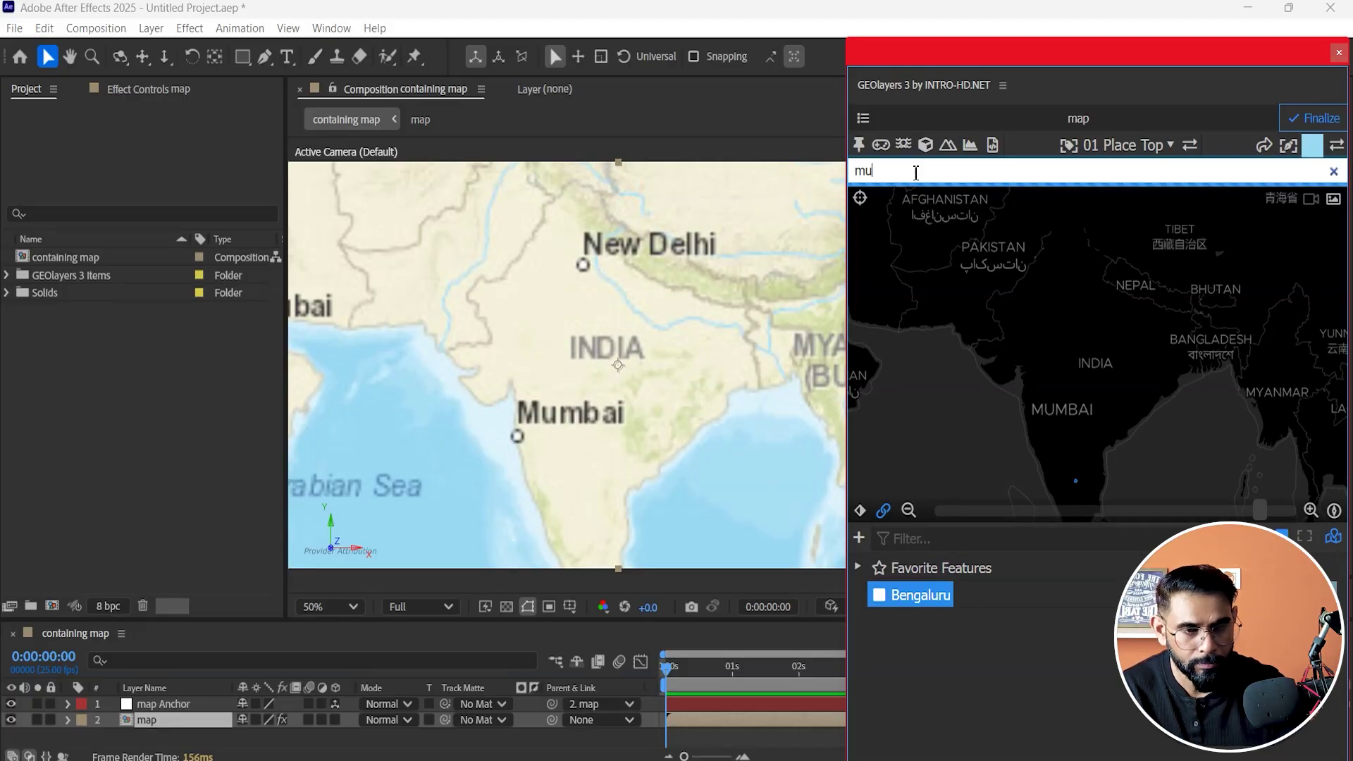
pyautogui.write('mbai')
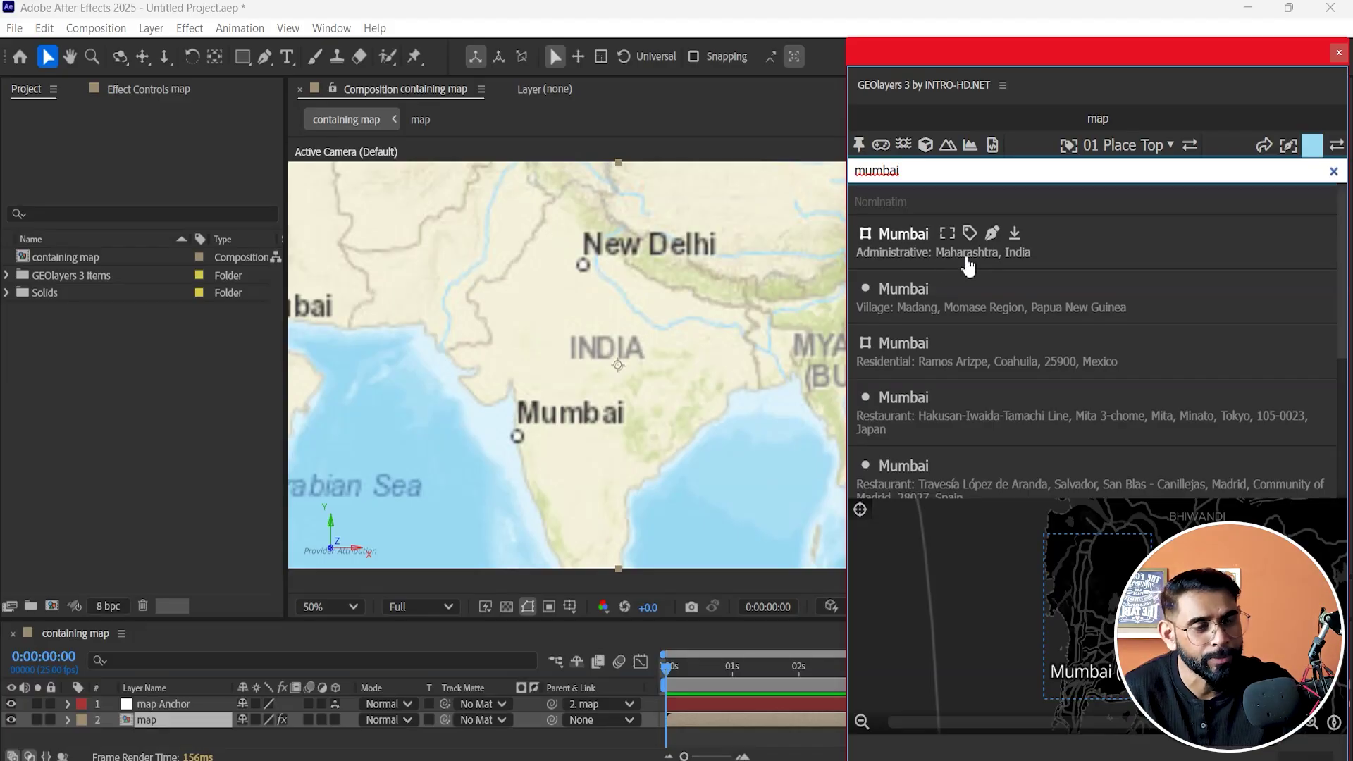
pyautogui.click(1016, 235)
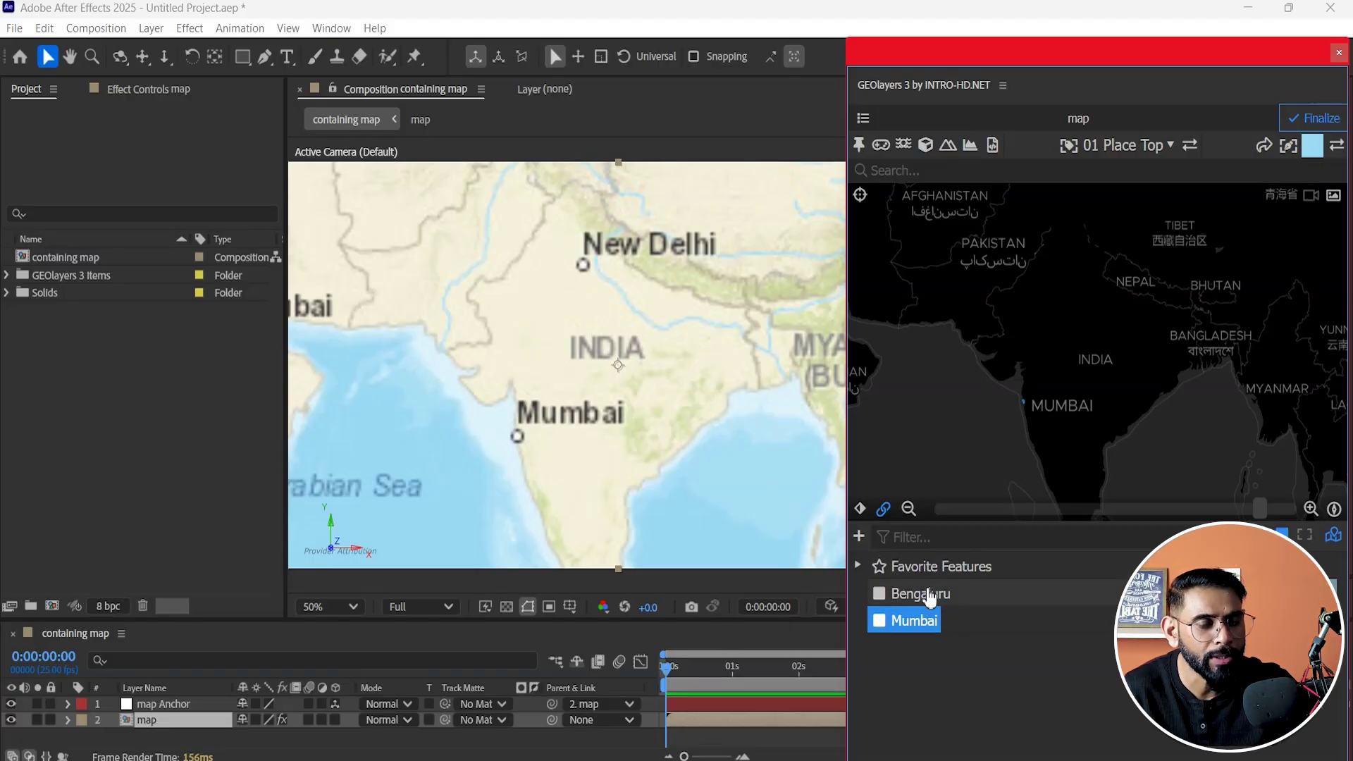
# - Select the Bengaluru and Mumbai features in turn to check where each lies on the map
pyautogui.click(927, 594)
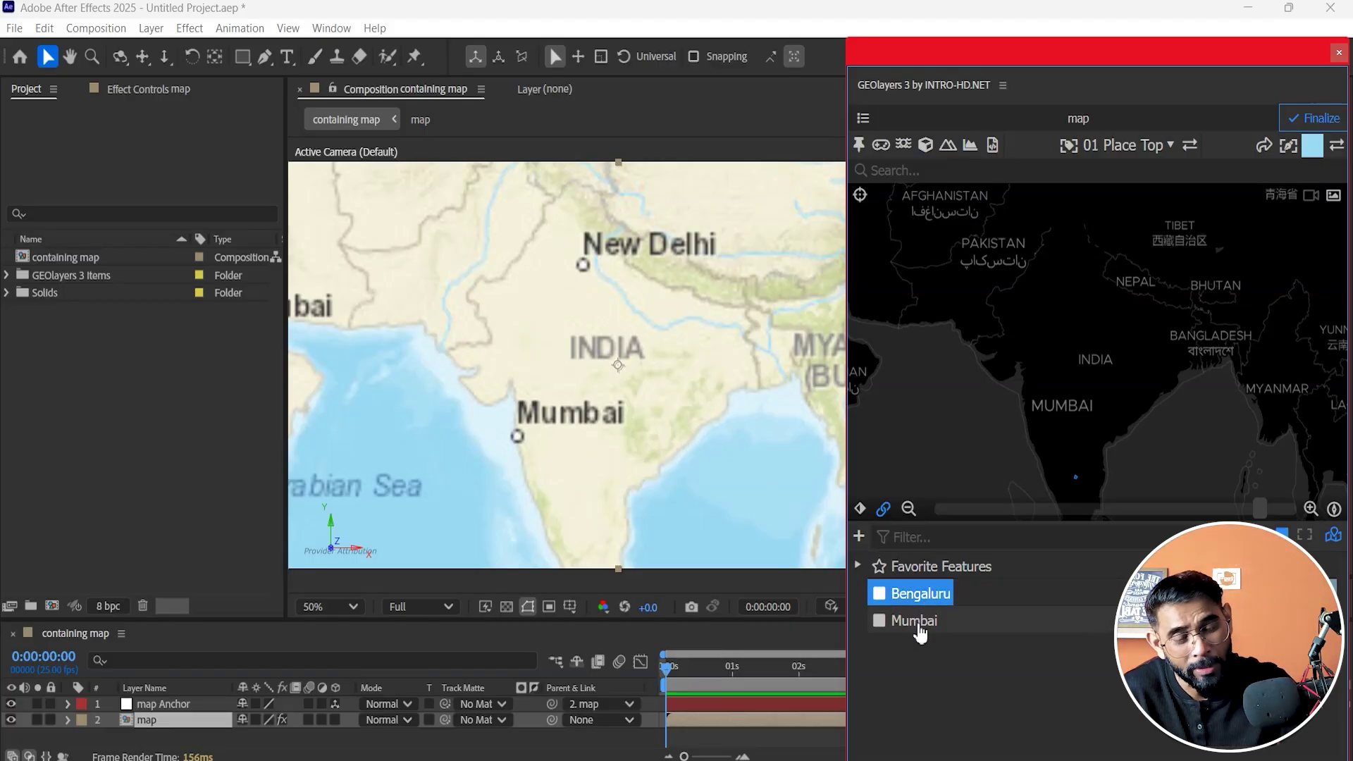
pyautogui.click(916, 622)
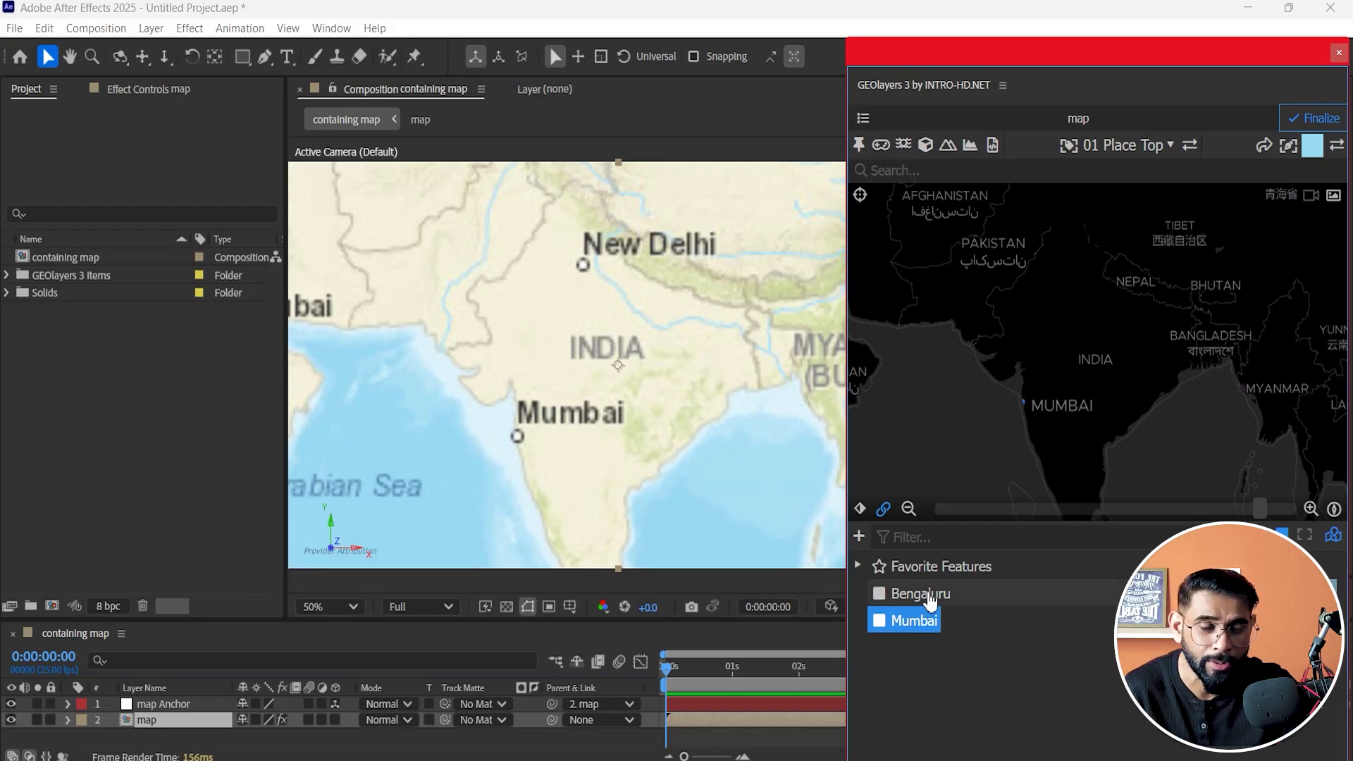
pyautogui.click(930, 598)
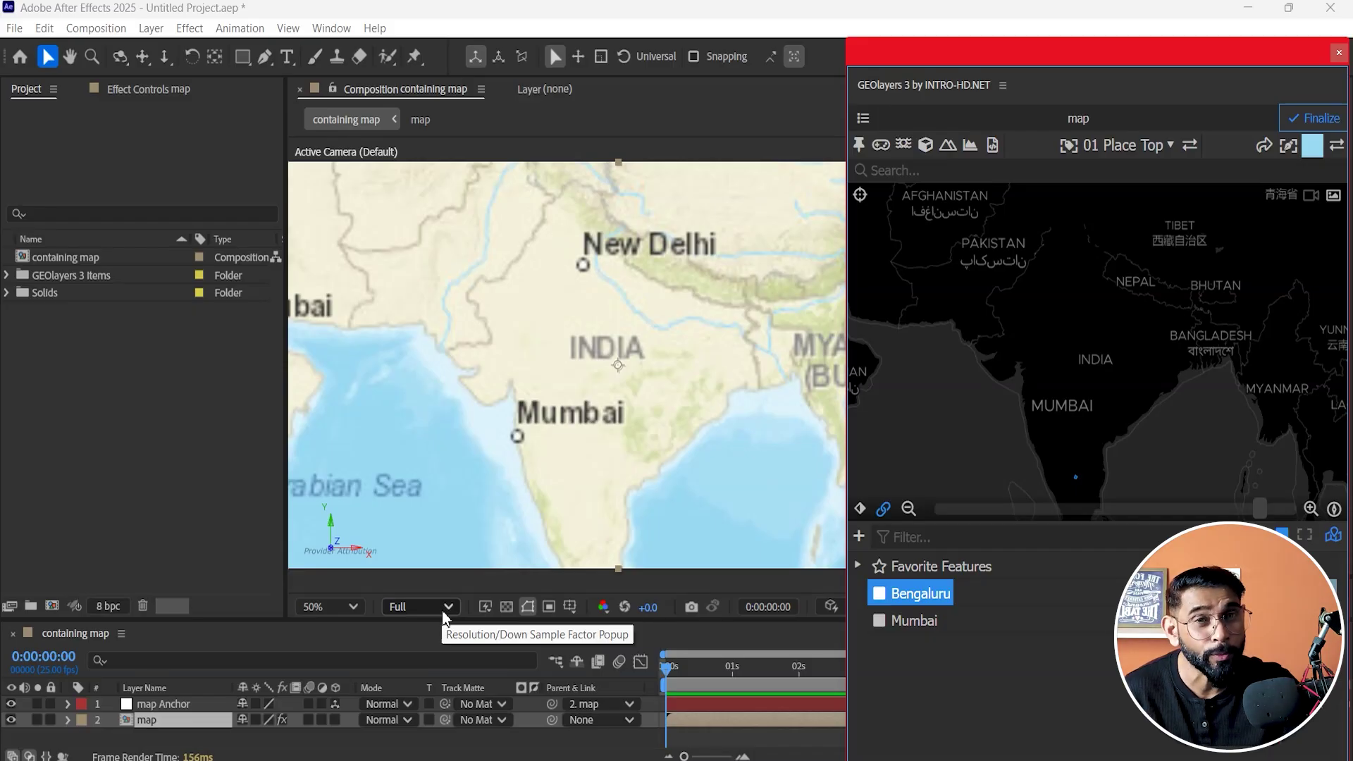
# - Set the attribution of the mapcomp "map" to none in its settings and save them
pyautogui.click(864, 120)
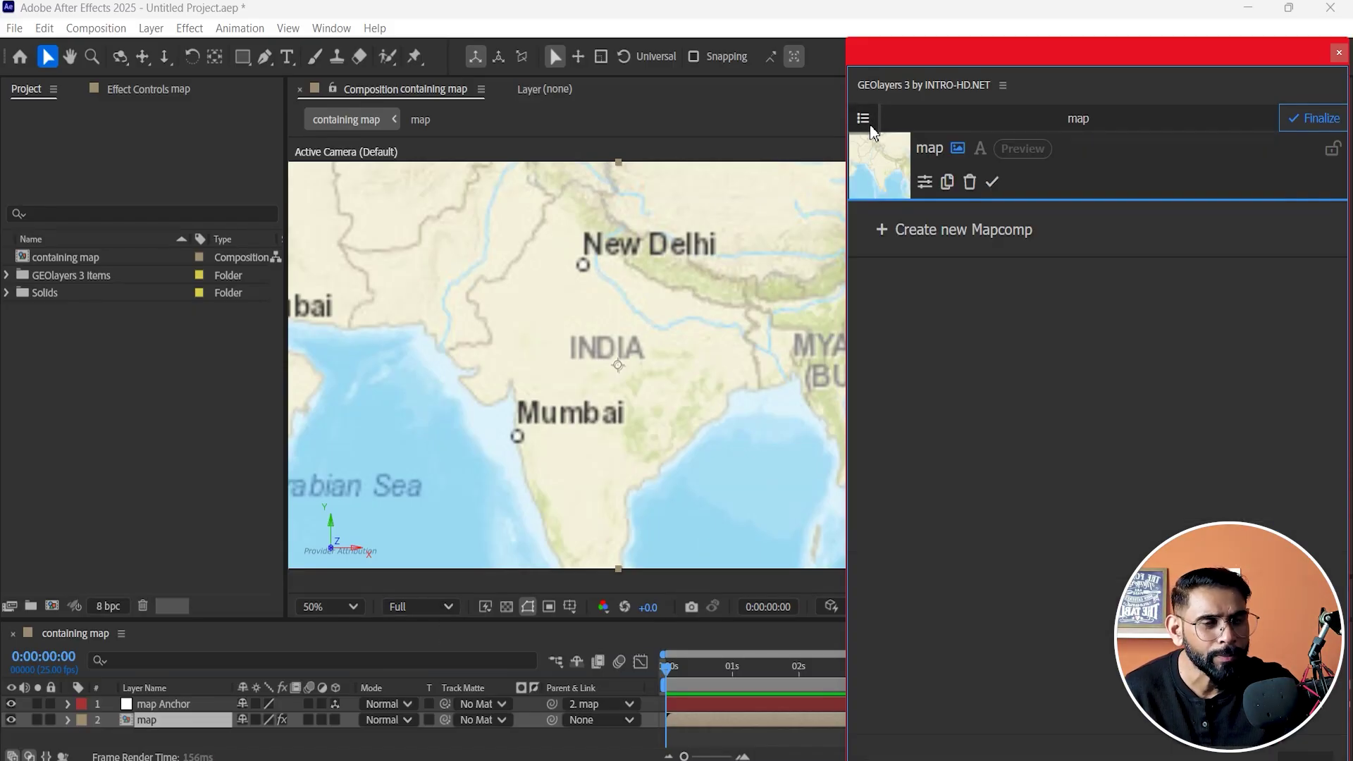
pyautogui.click(925, 182)
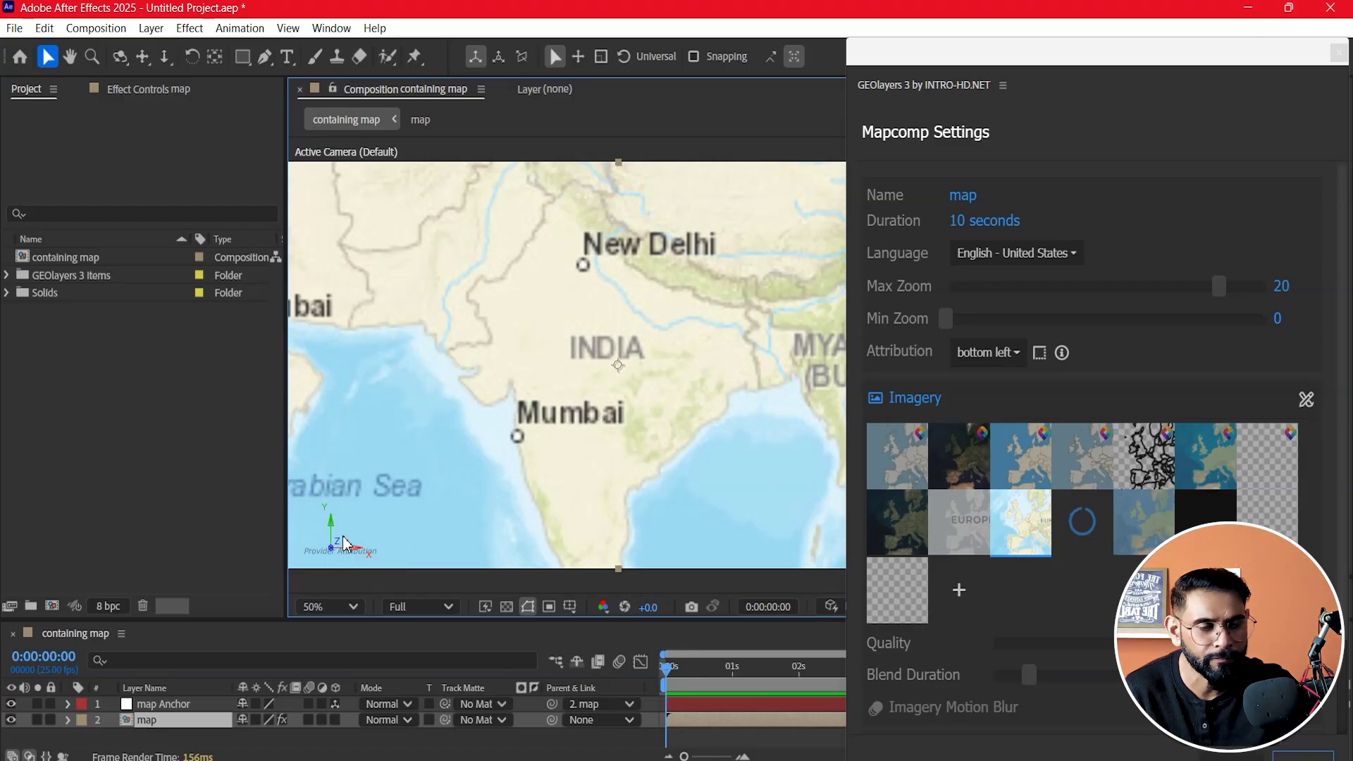
pyautogui.click(1021, 355)
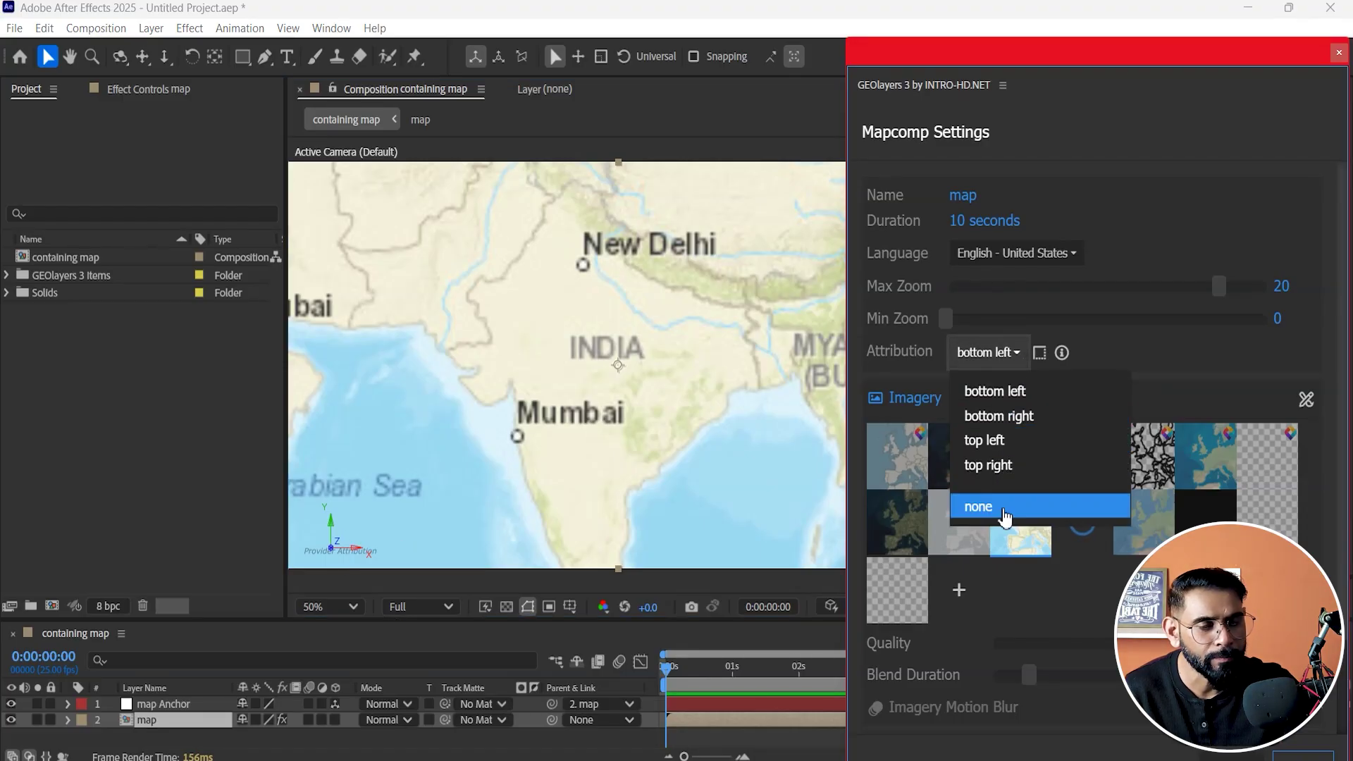
pyautogui.click(980, 506)
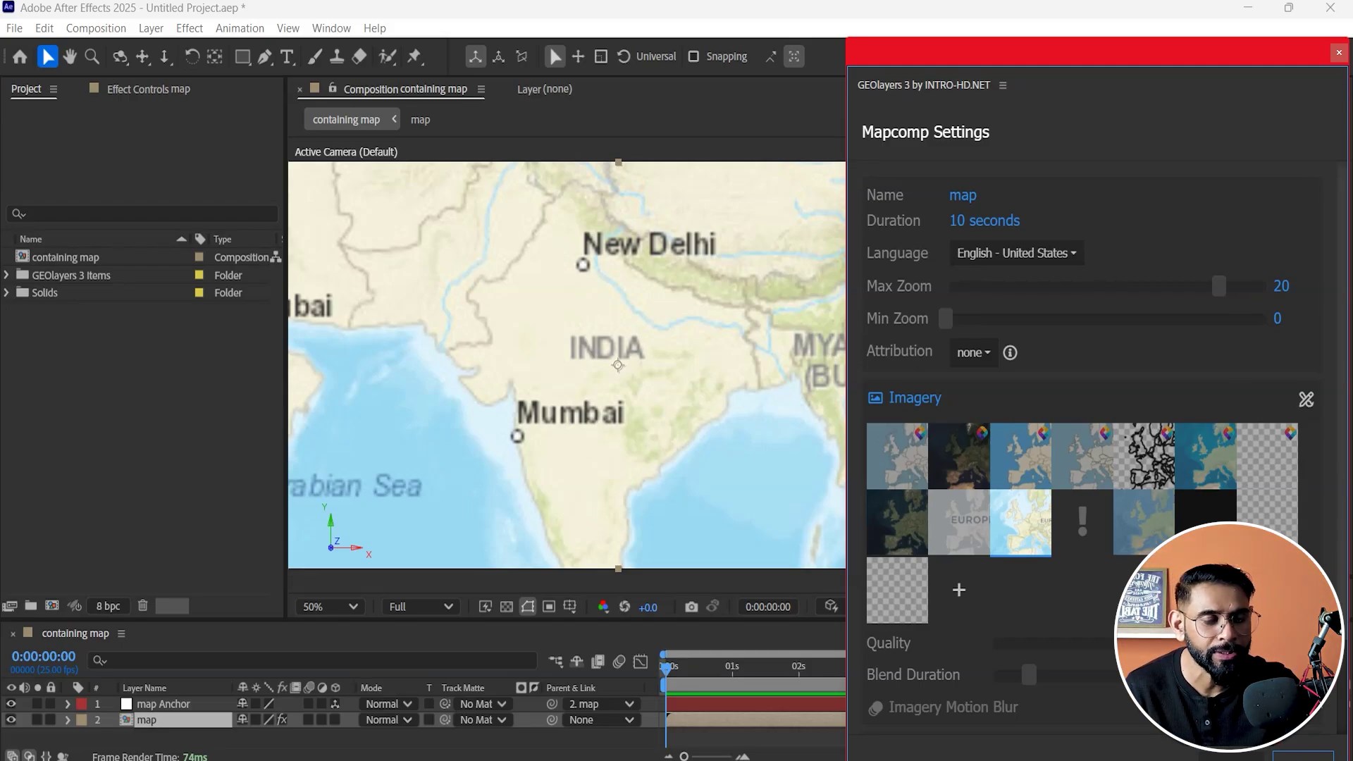
pyautogui.click(1303, 757)
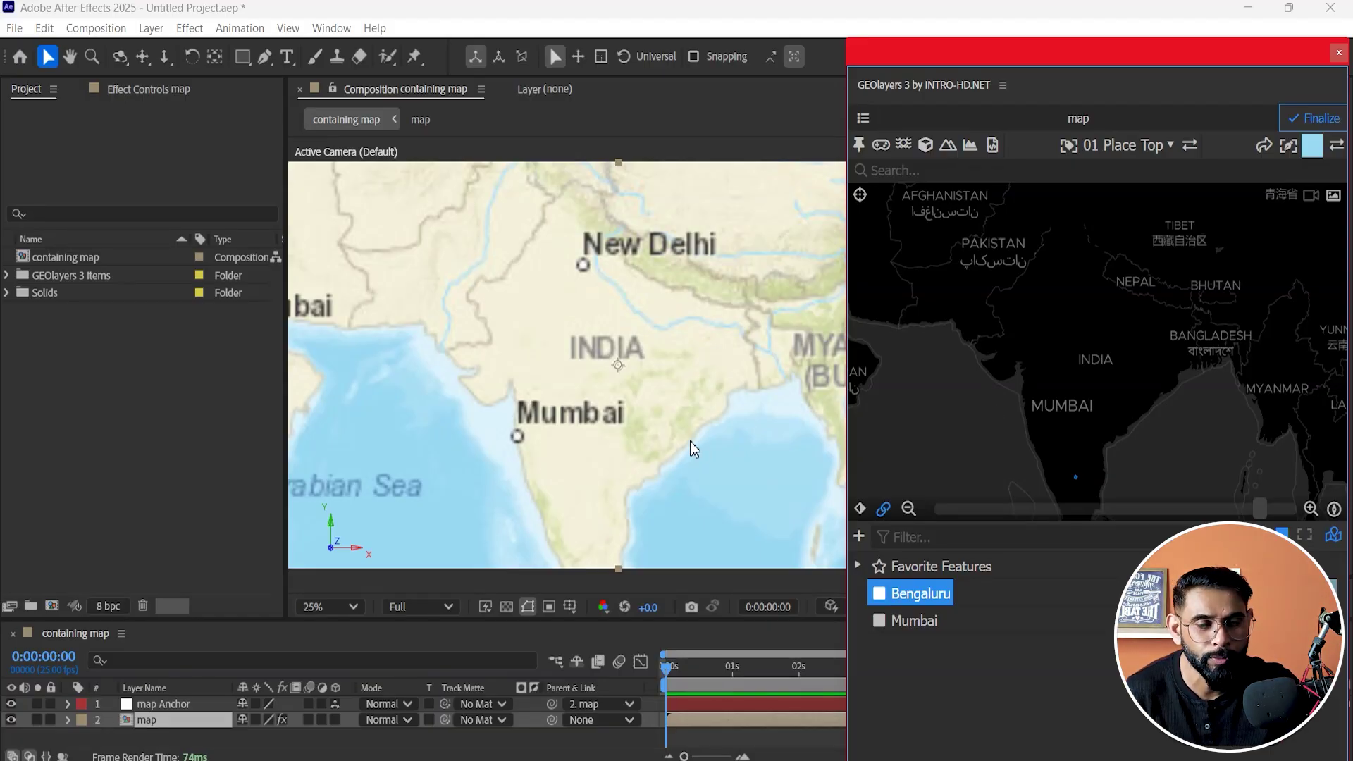
pyautogui.scroll(-2, 691, 442)
pyautogui.moveTo(695, 399); pyautogui.dragTo(623, 416)
pyautogui.scroll(2, 623, 415)
pyautogui.moveTo(531, 396); pyautogui.dragTo(650, 377)
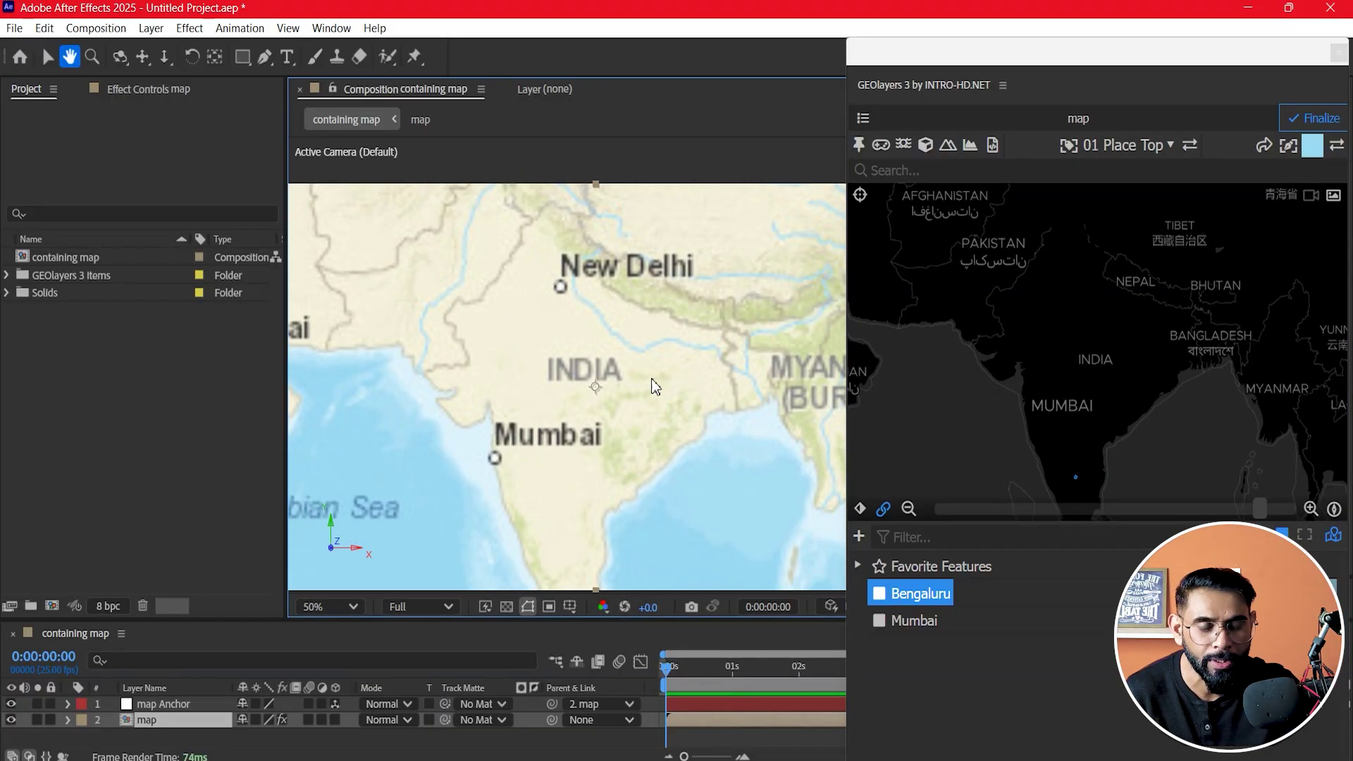
pyautogui.scroll(-2, 637, 401)
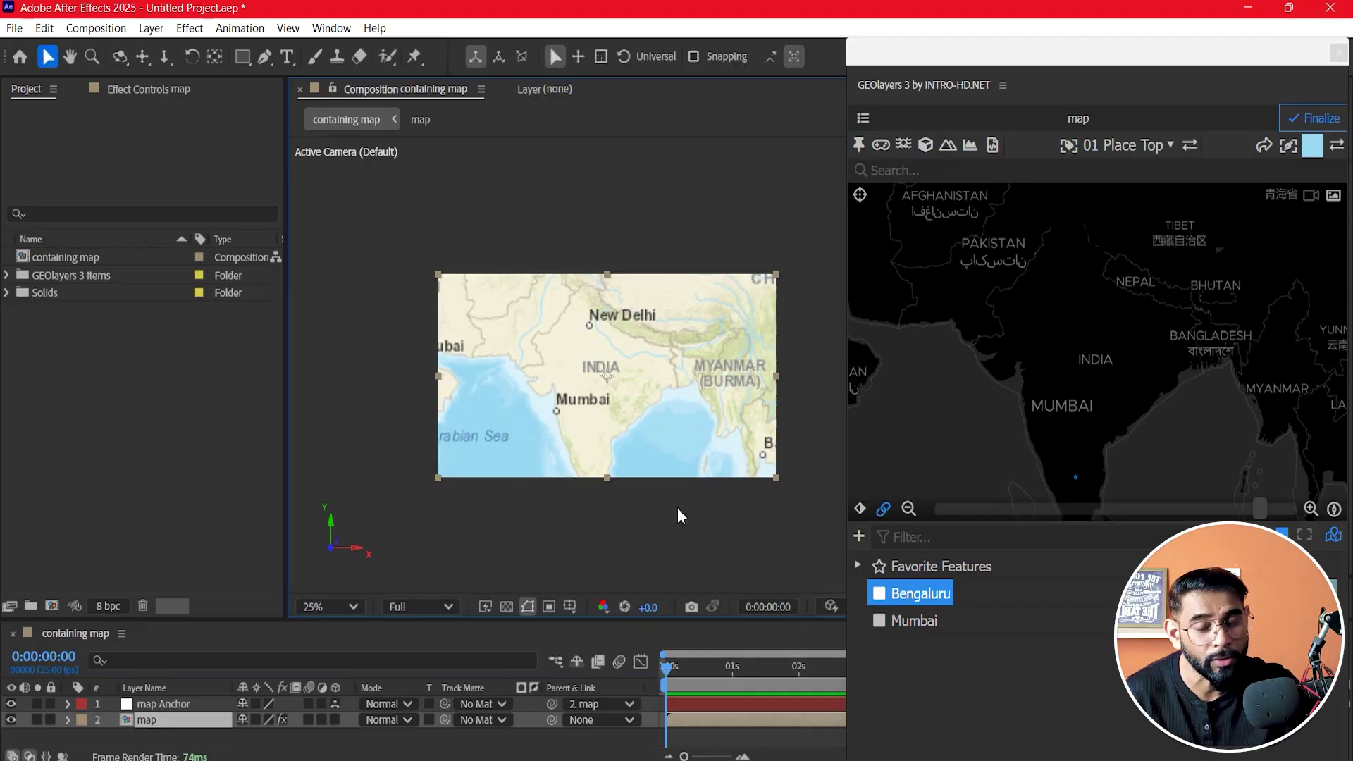
pyautogui.scroll(2, 621, 400)
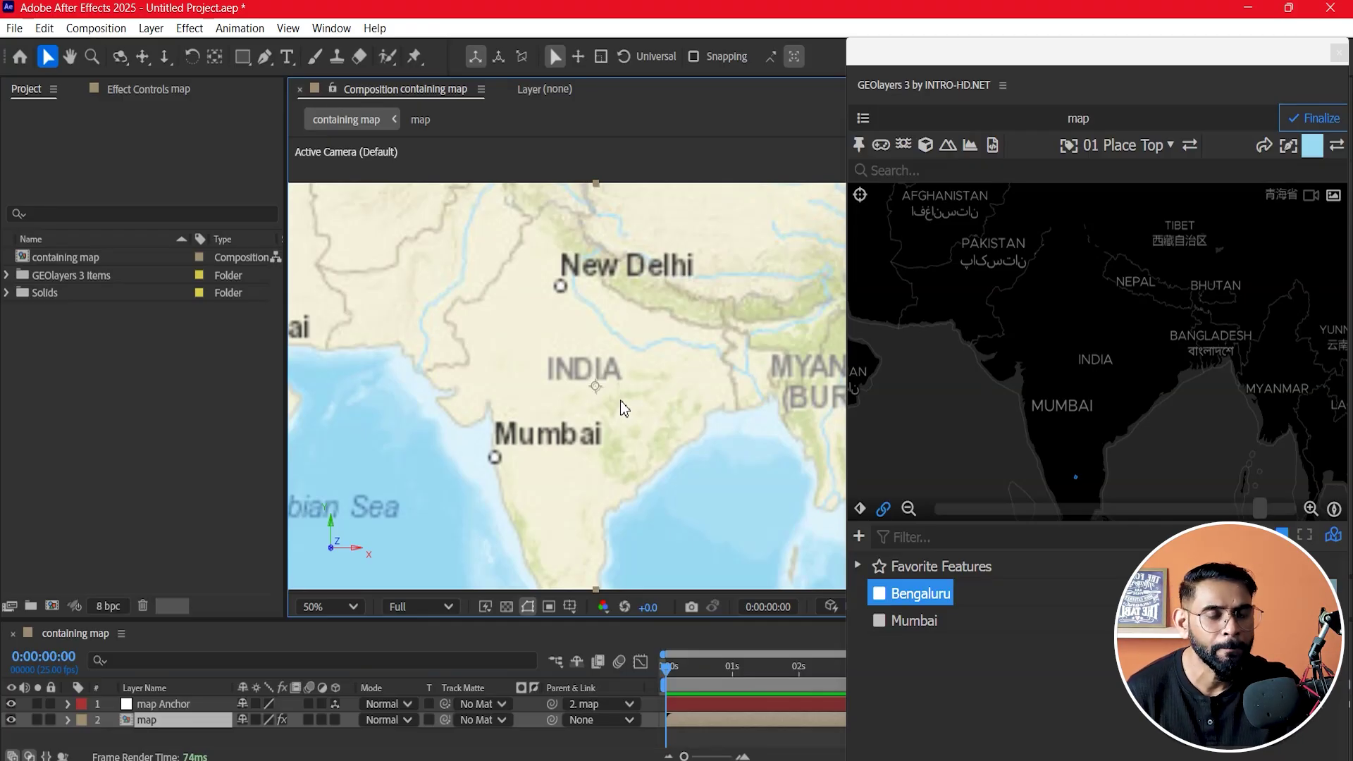
# - Reframe the mapcomp from all of India to southern India, covering the area from Mumbai down towards Bengaluru
pyautogui.click(927, 607)
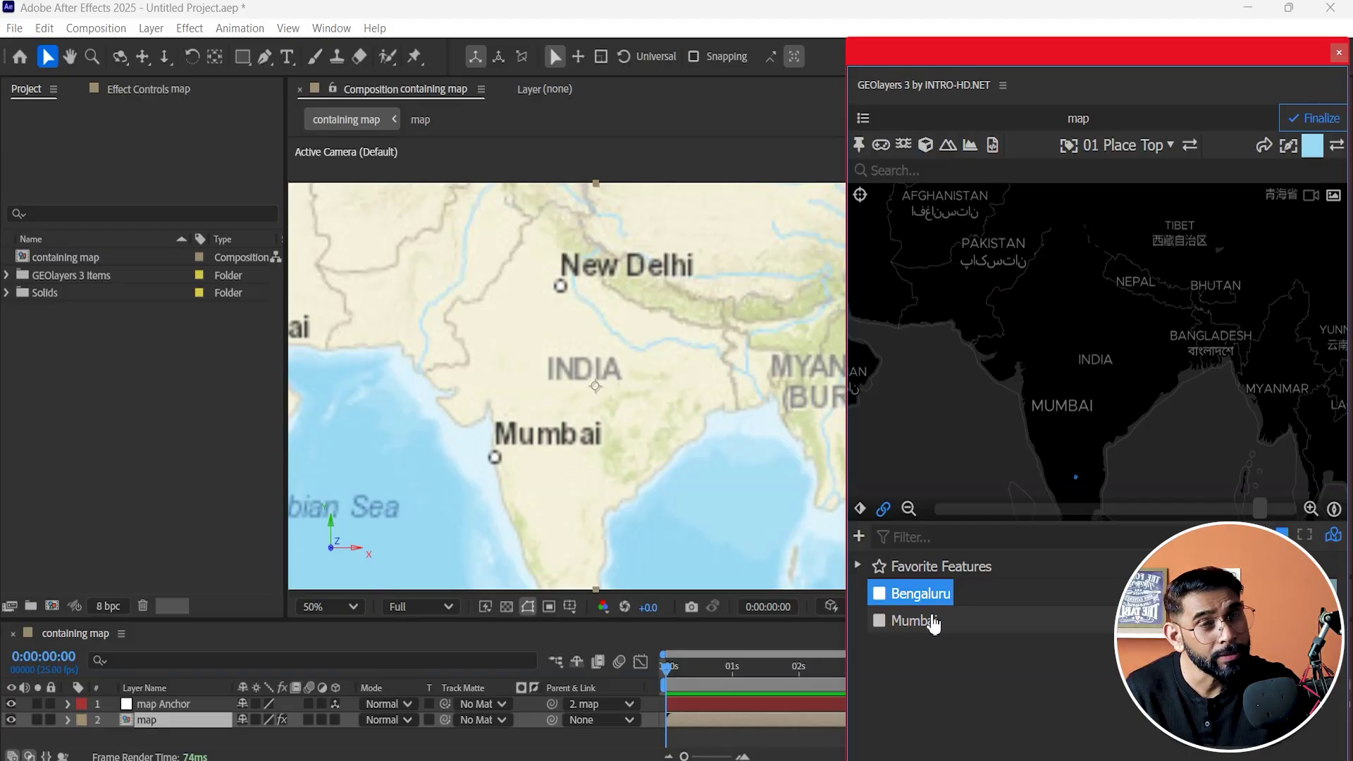
pyautogui.moveTo(691, 465); pyautogui.dragTo(672, 407)
pyautogui.scroll(2, 1144, 408)
pyautogui.moveTo(1145, 411); pyautogui.dragTo(1057, 305)
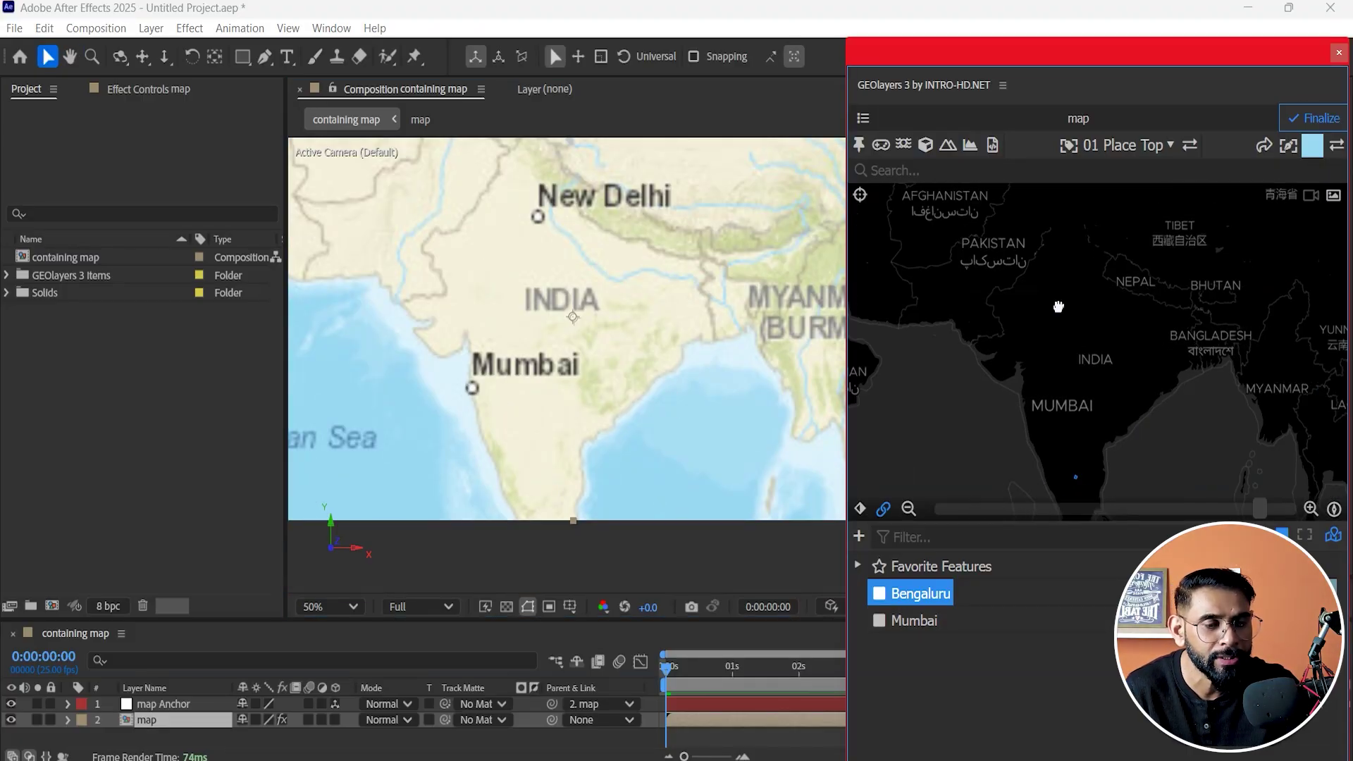
pyautogui.scroll(2, 1048, 392)
pyautogui.moveTo(1133, 432); pyautogui.dragTo(1078, 332)
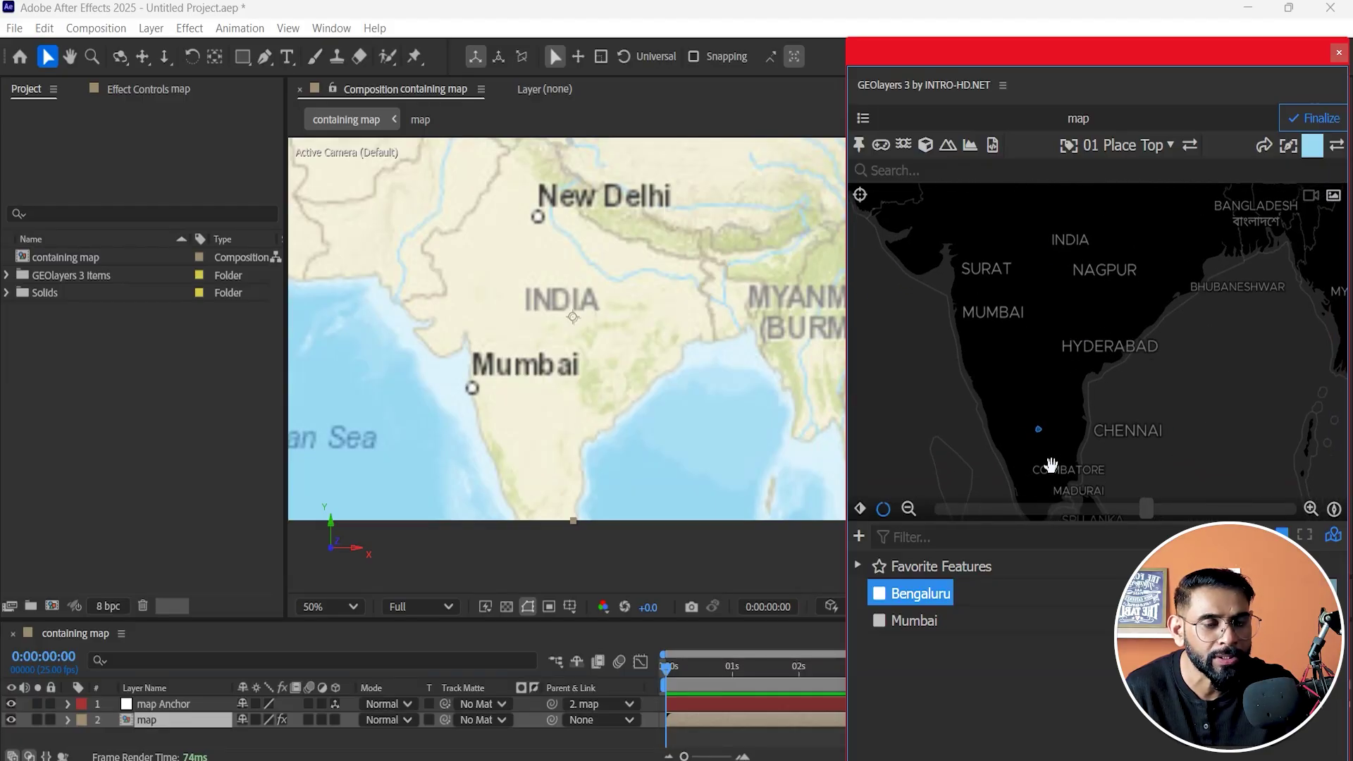
pyautogui.scroll(2, 1052, 461)
pyautogui.scroll(2, 1052, 436)
pyautogui.scroll(2, 992, 414)
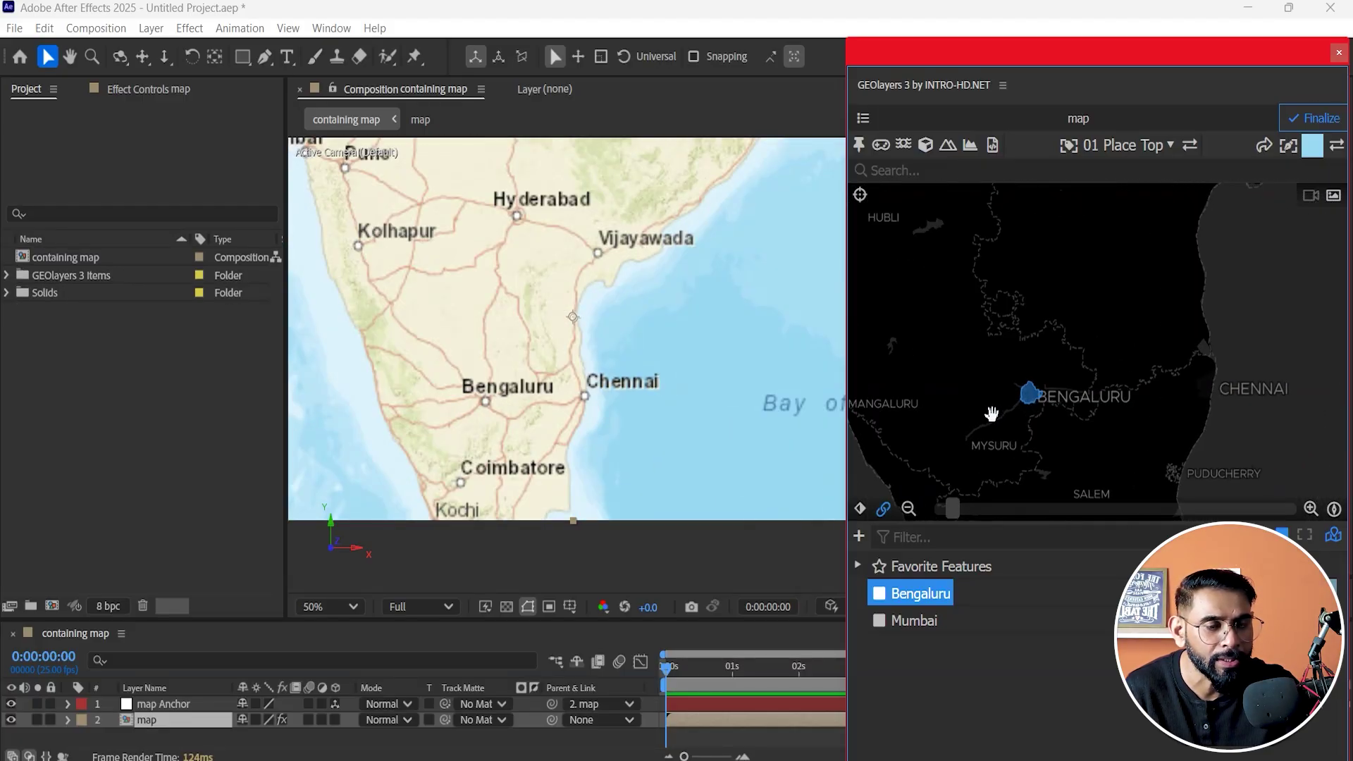
pyautogui.scroll(-3, 961, 317)
pyautogui.moveTo(959, 272); pyautogui.dragTo(1201, 456)
pyautogui.scroll(-2, 1057, 289)
pyautogui.moveTo(1090, 275); pyautogui.dragTo(1040, 340)
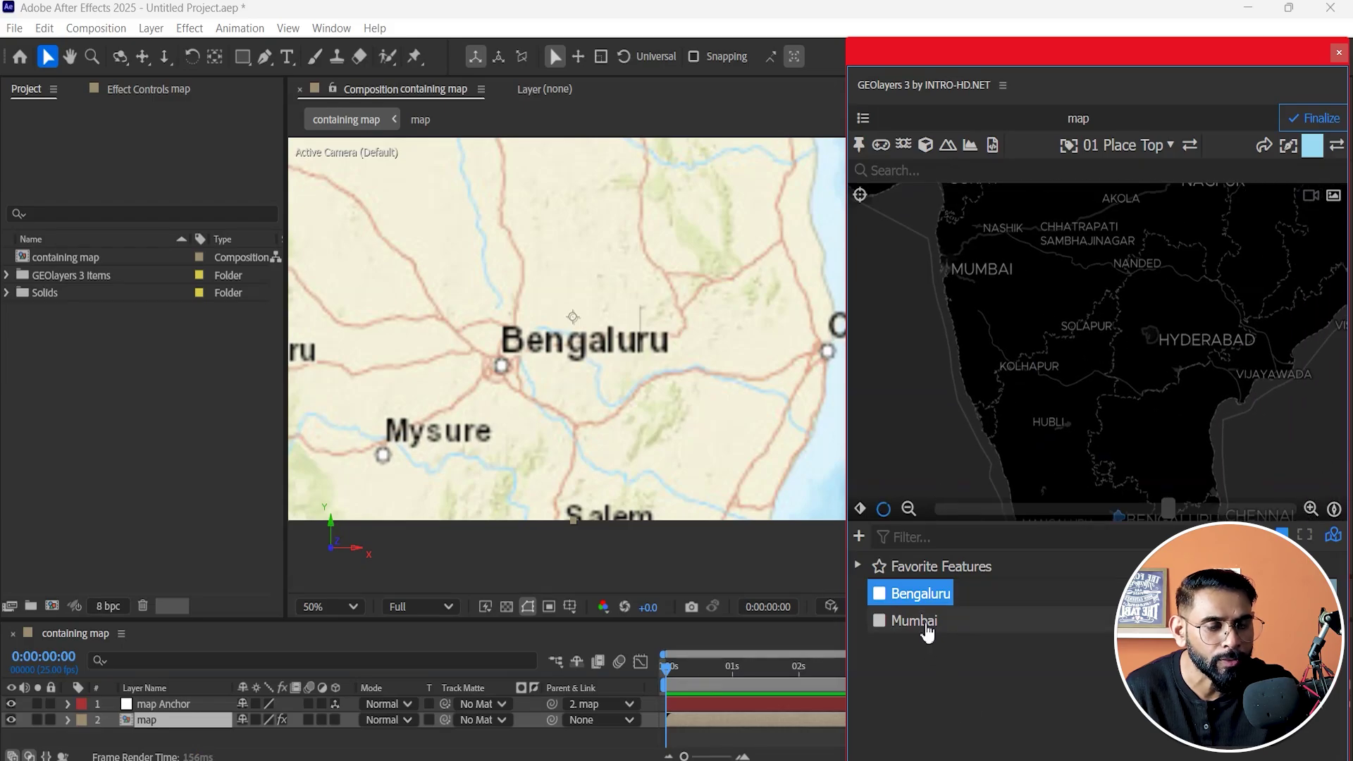
# - Highlight the Mumbai and Bengaluru features in turn and shift the map so both cities lie within the view
pyautogui.click(927, 624)
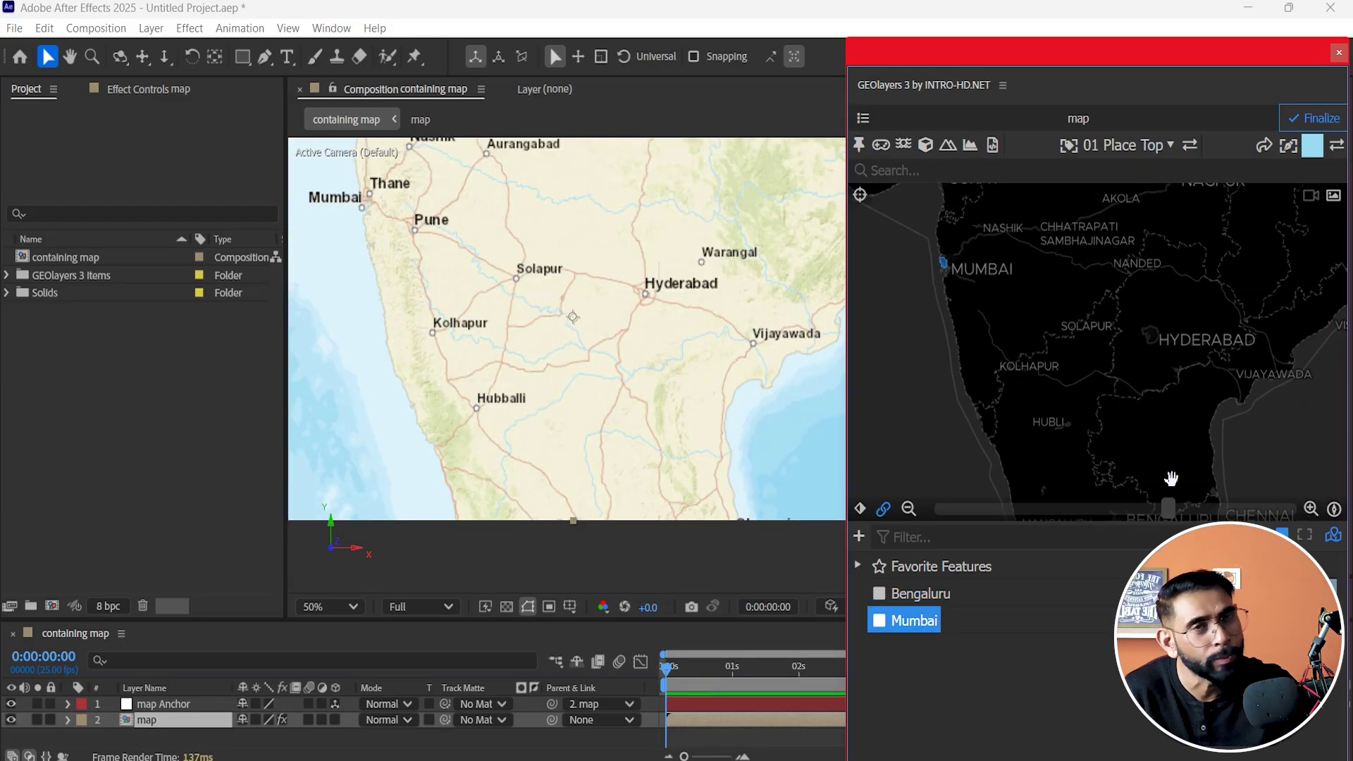
pyautogui.click(937, 597)
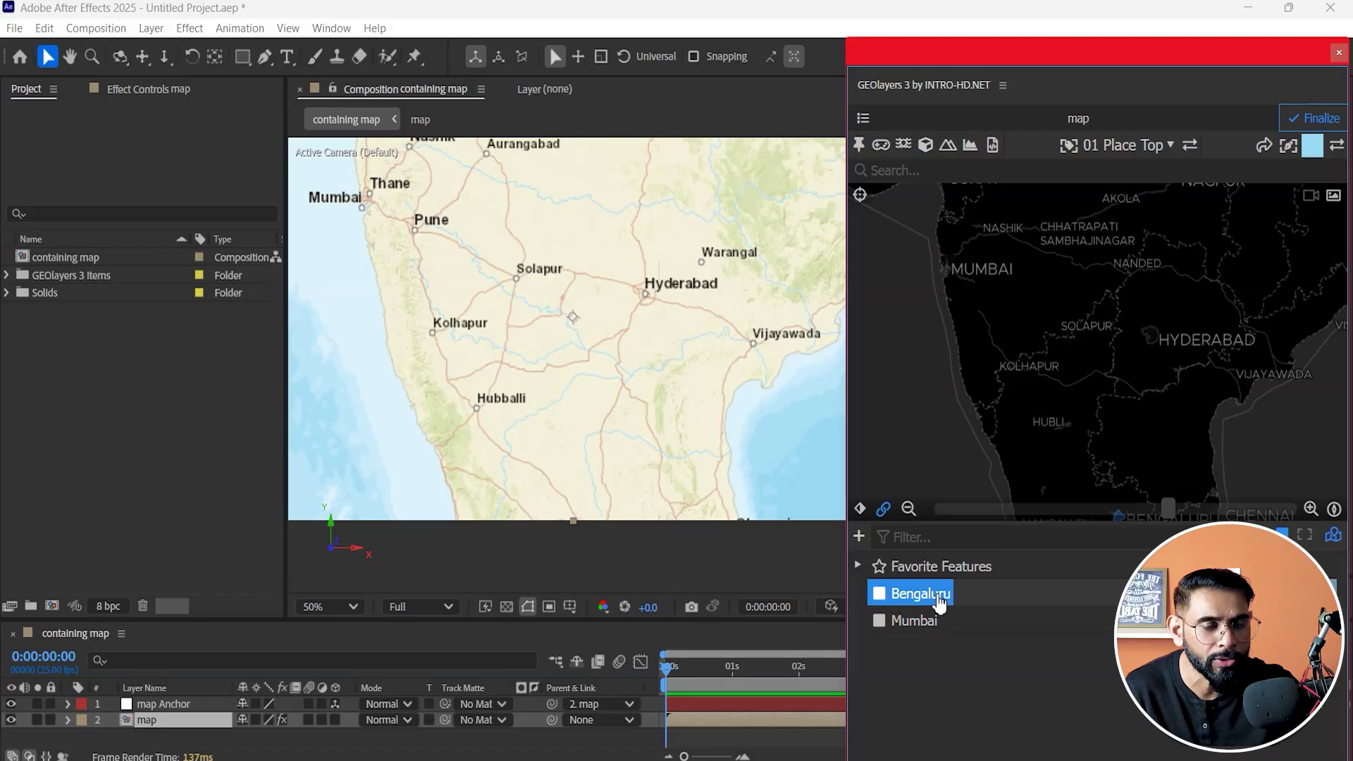
pyautogui.click(929, 627)
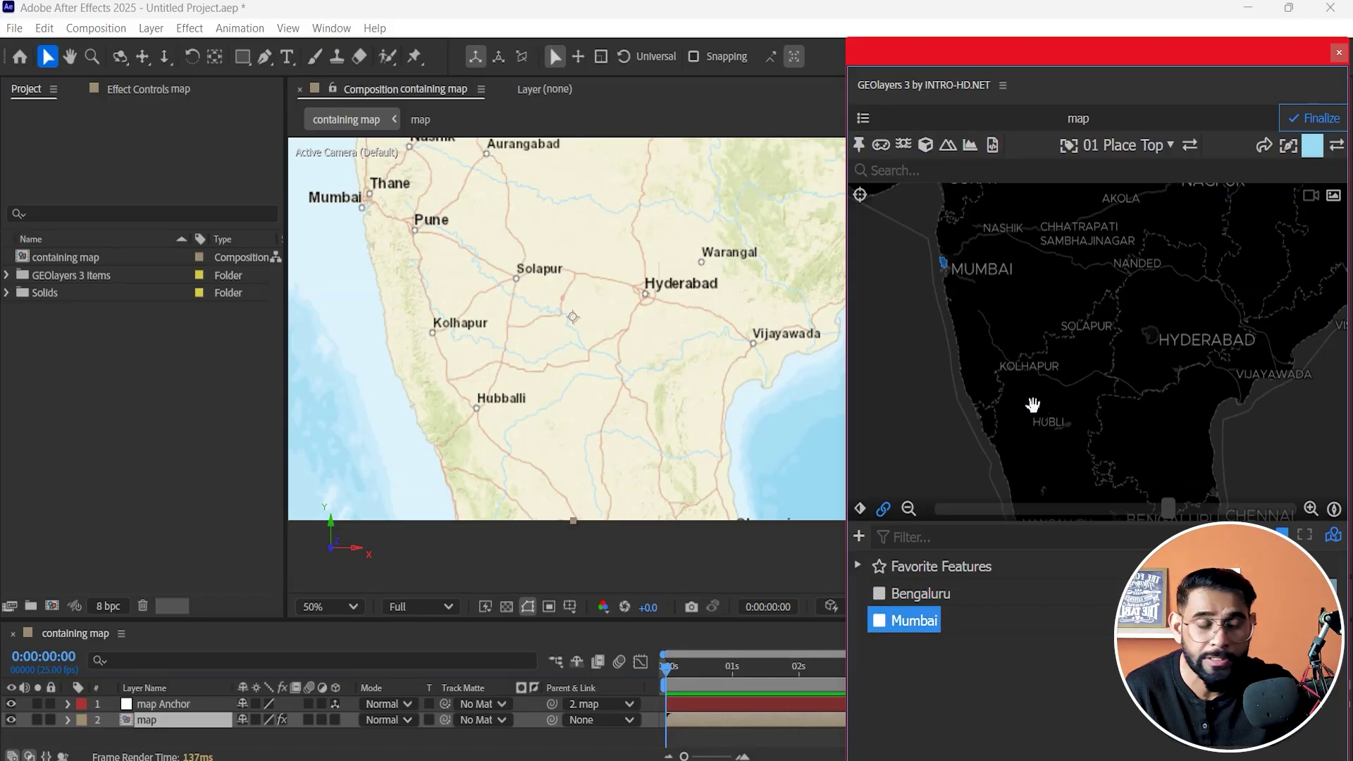
pyautogui.moveTo(1074, 411); pyautogui.dragTo(1063, 392)
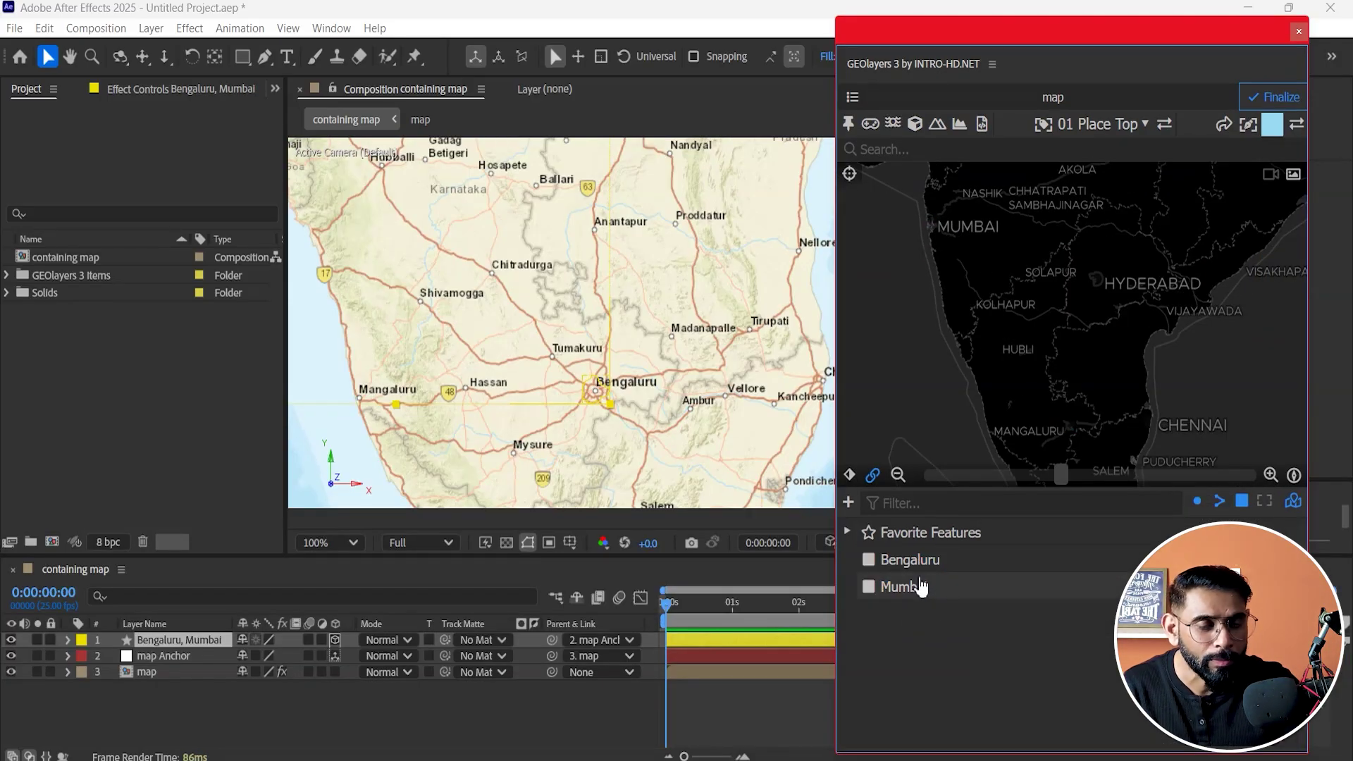
# - Create a car route between the Bengaluru and Mumbai features
pyautogui.click(921, 587)
pyautogui.click(918, 562)
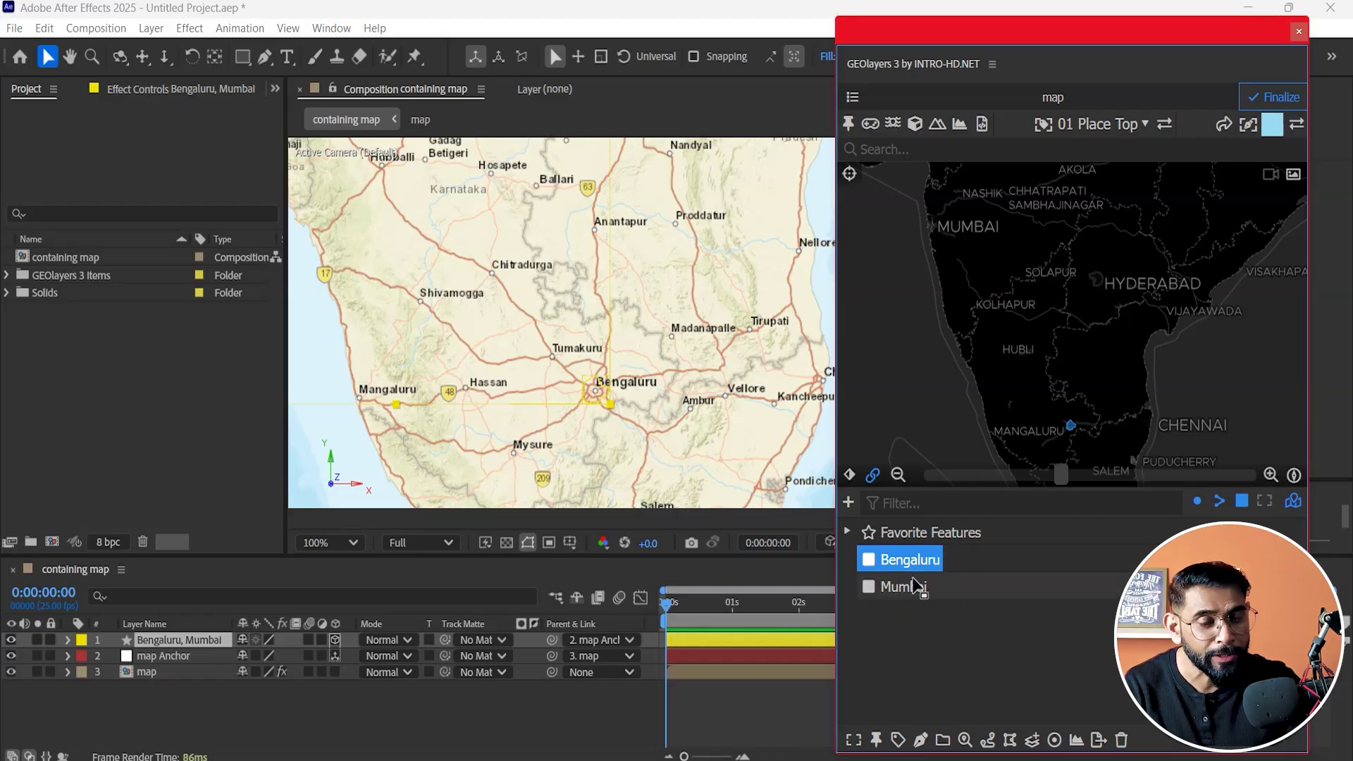
pyautogui.keyDown('ctrl'); pyautogui.click(917, 589); pyautogui.keyUp('ctrl')
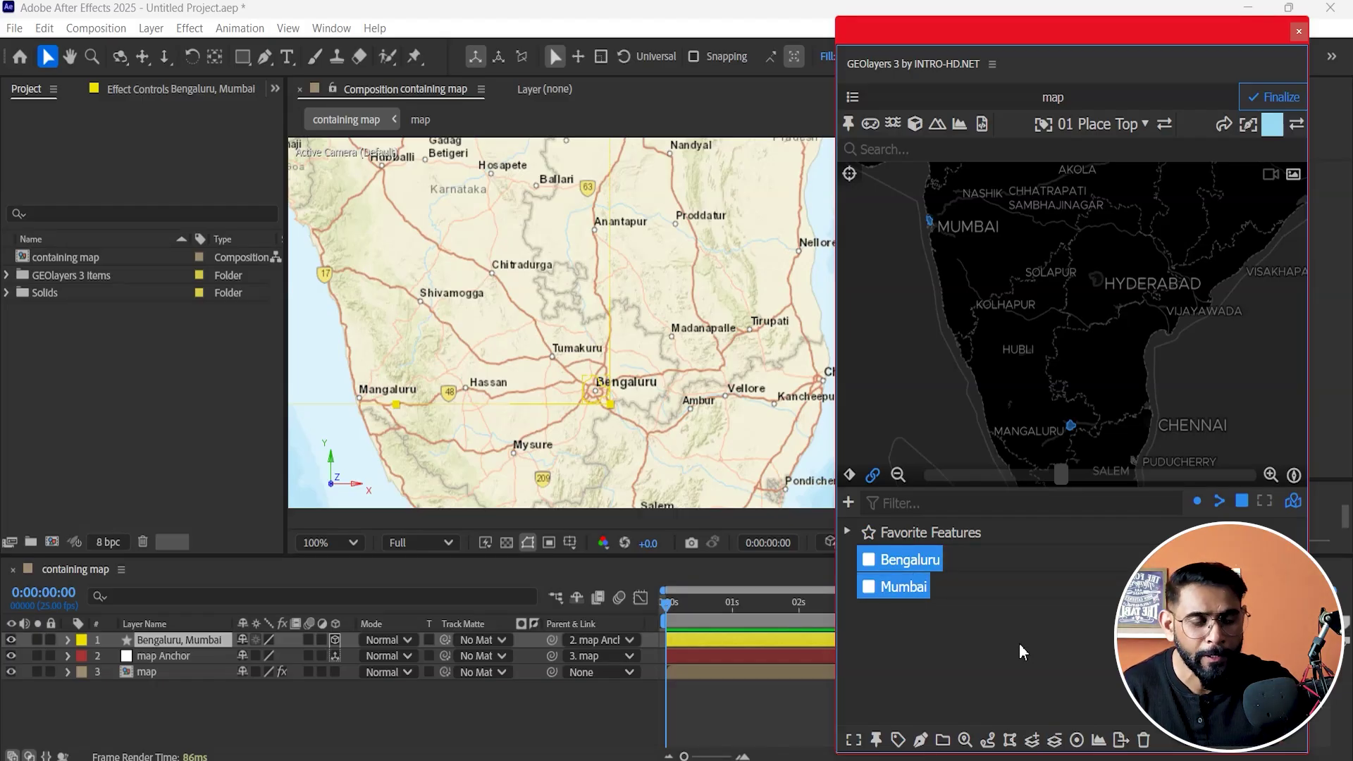
pyautogui.click(991, 741)
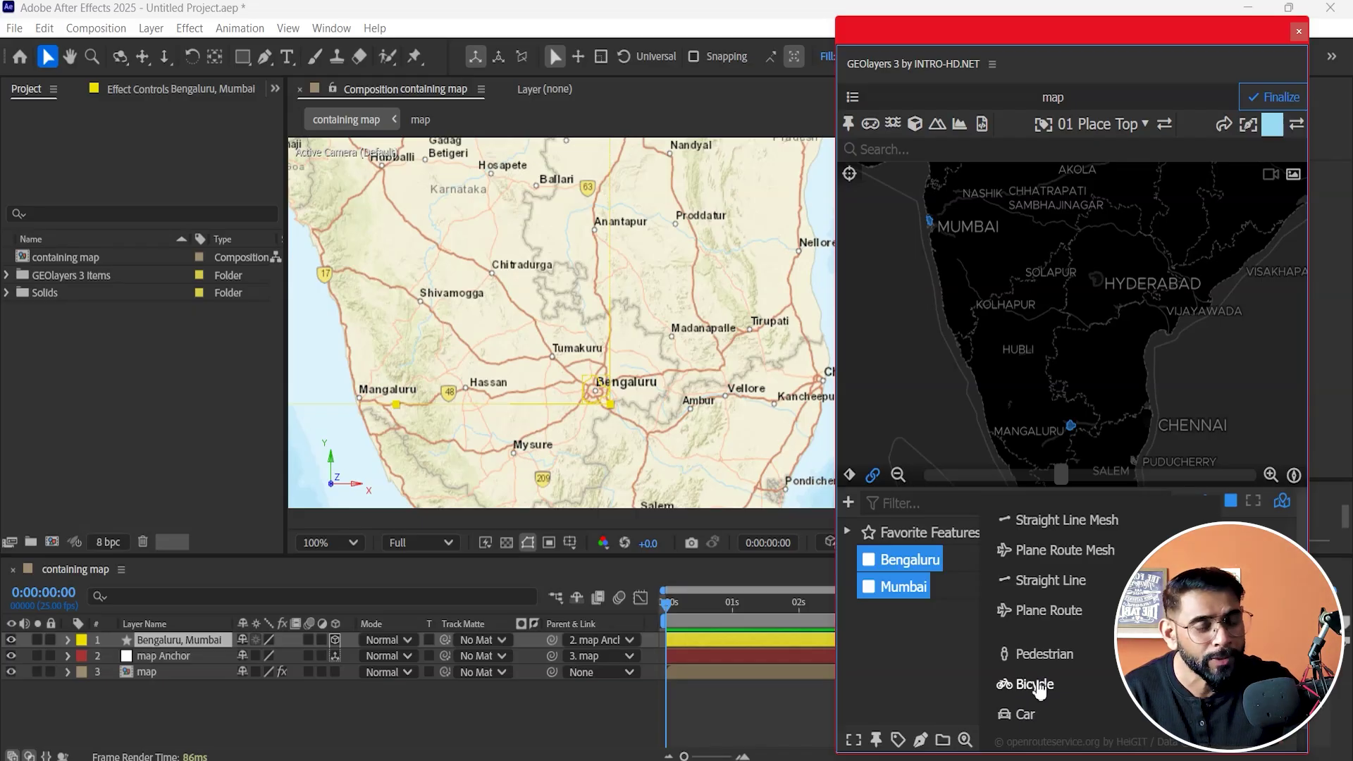
pyautogui.click(1026, 716)
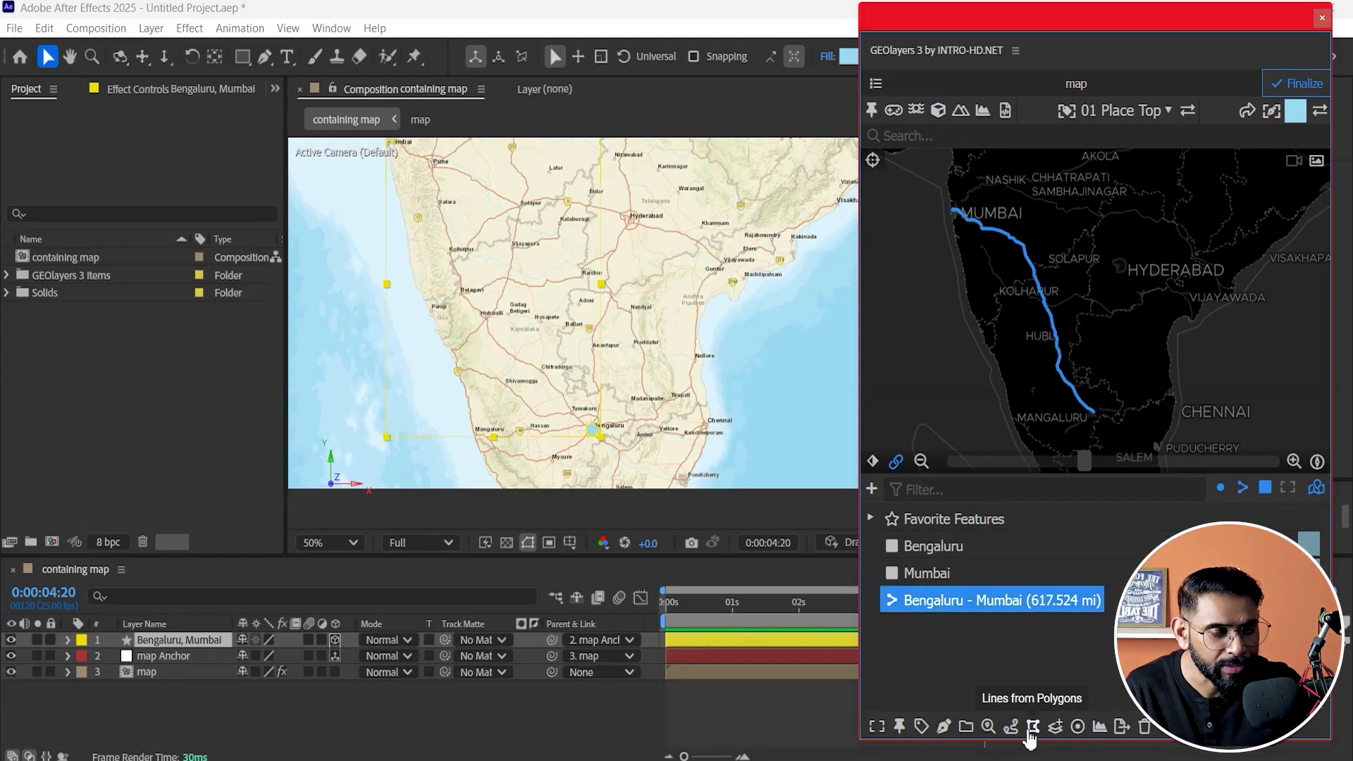
pyautogui.click(1012, 727)
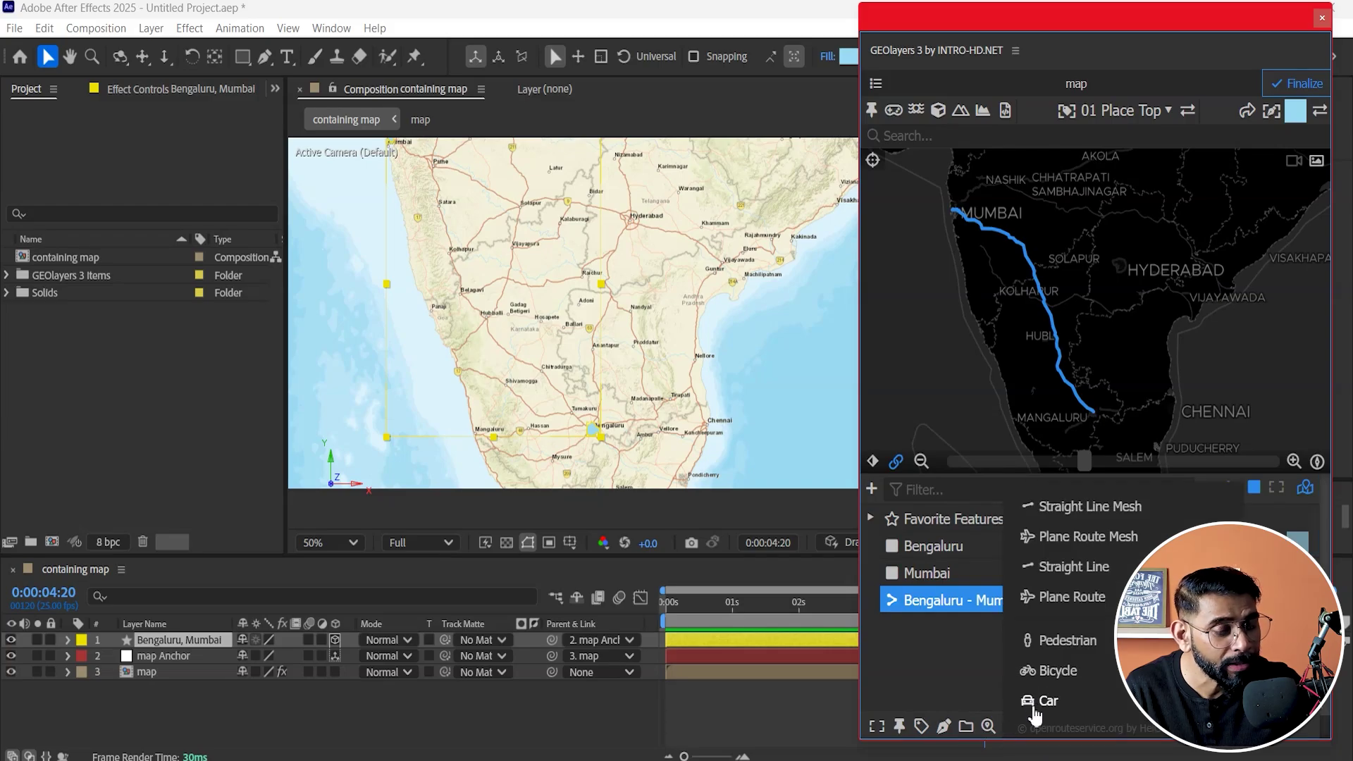
pyautogui.click(1034, 707)
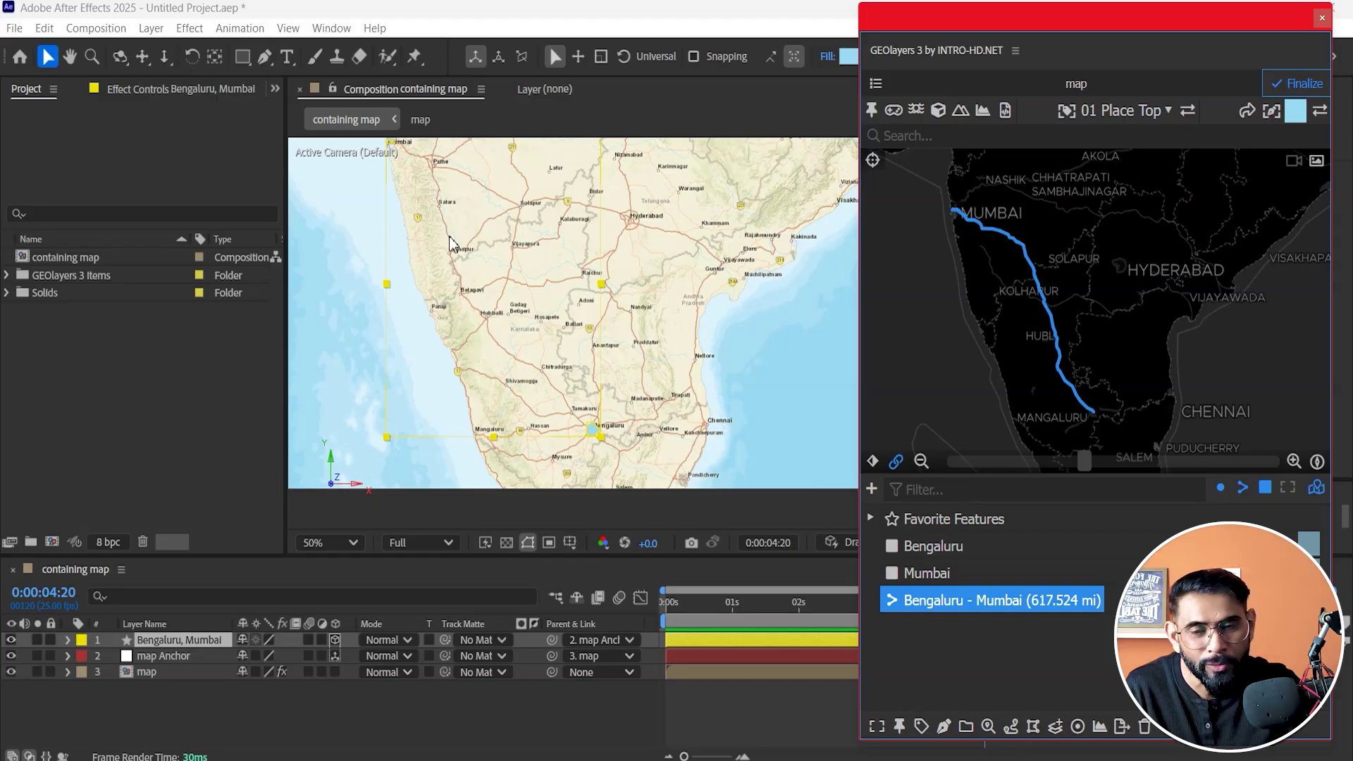
# - Create a feature path animation of the Bengaluru - Mumbai route from the composition start with a duration of 10, dismissing the shape layer hint
pyautogui.moveTo(673, 605); pyautogui.dragTo(593, 592)
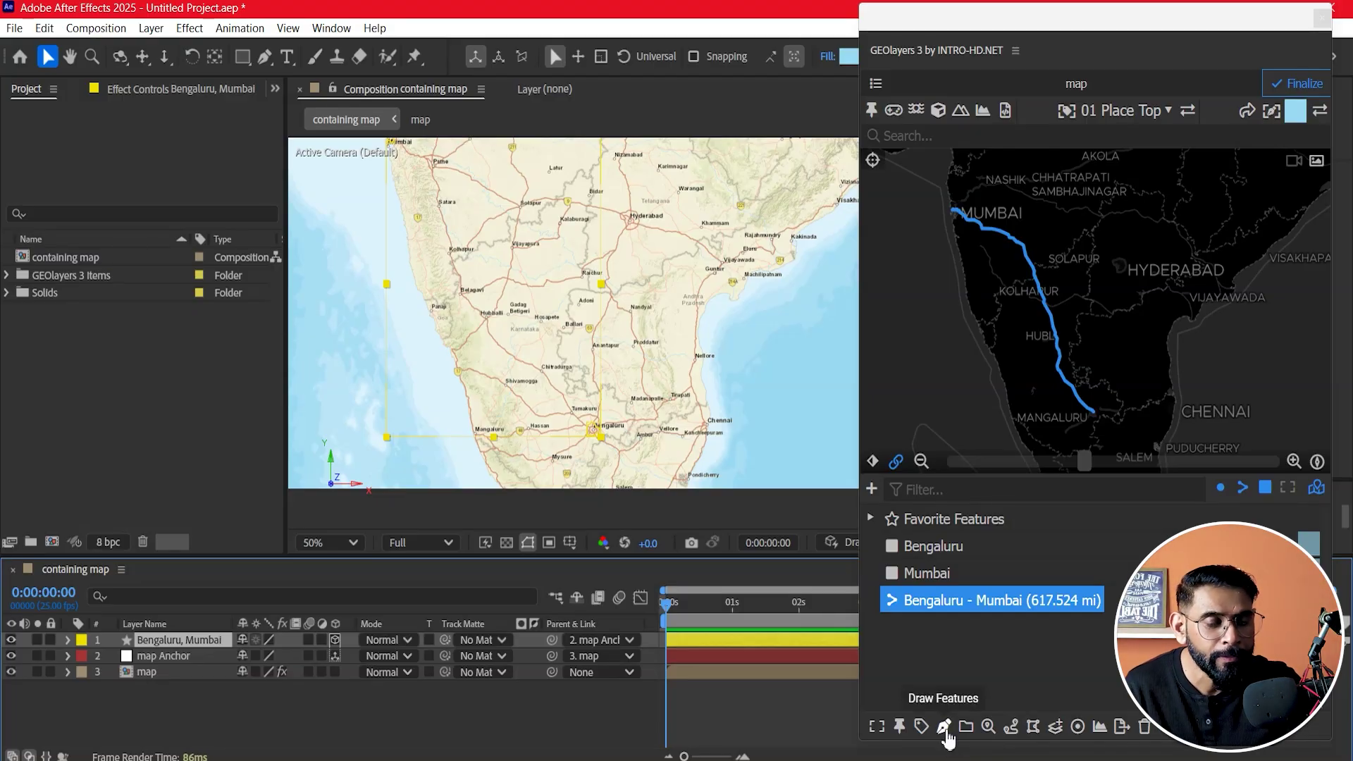
pyautogui.click(944, 730)
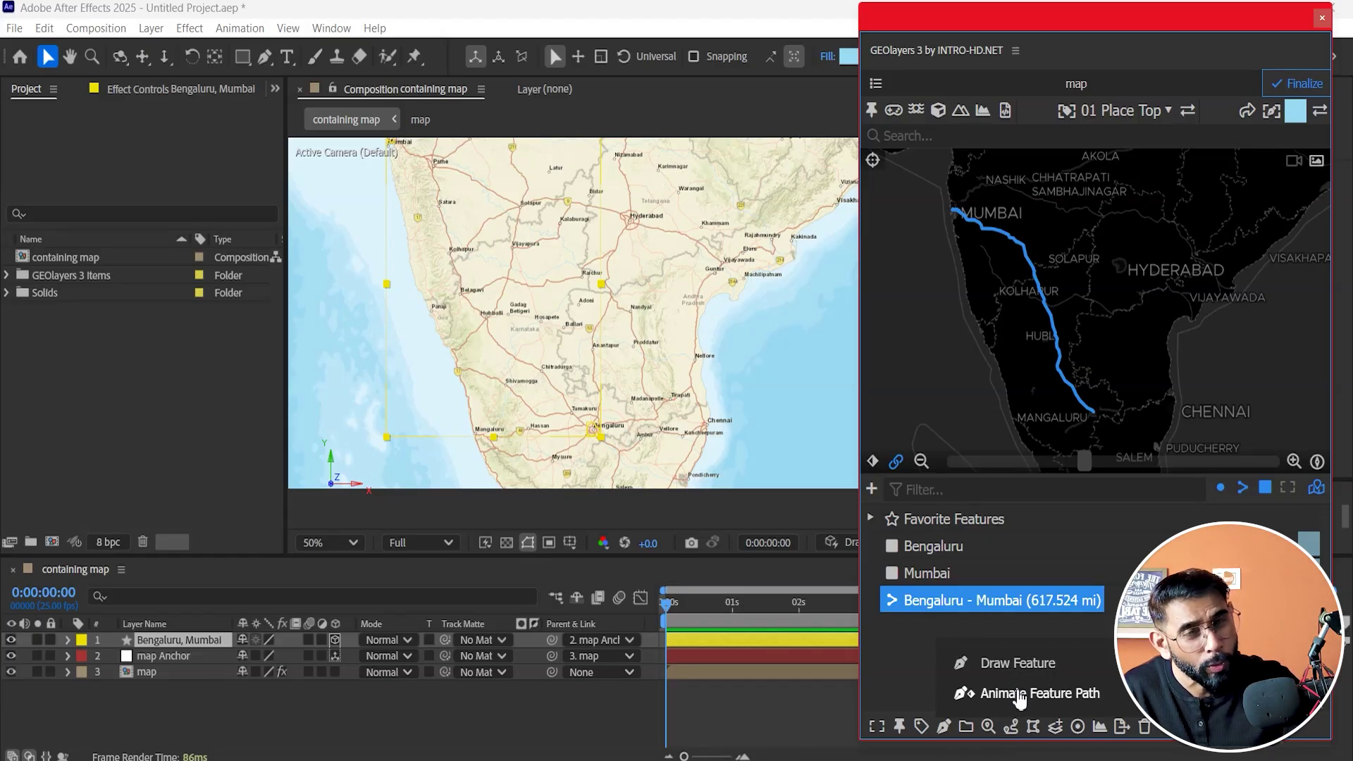
pyautogui.click(1019, 695)
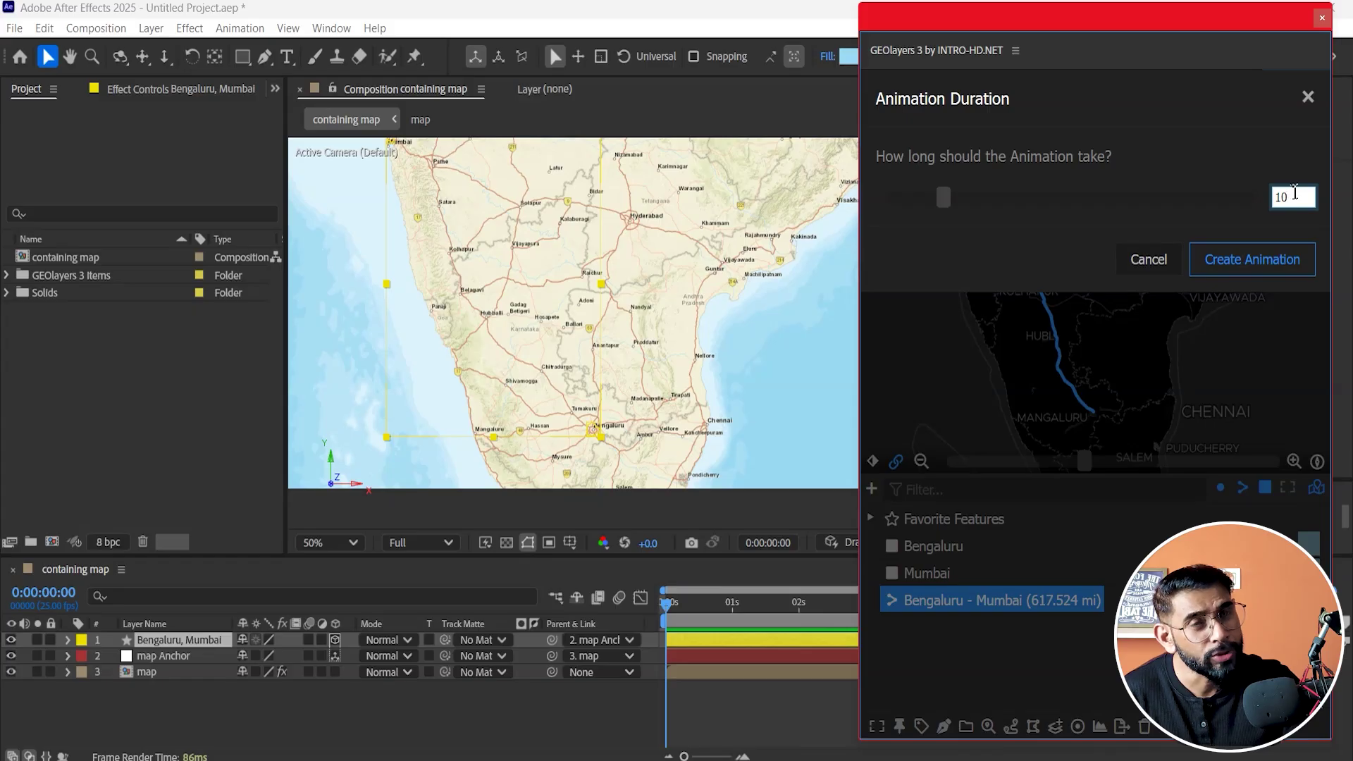
pyautogui.click(1253, 263)
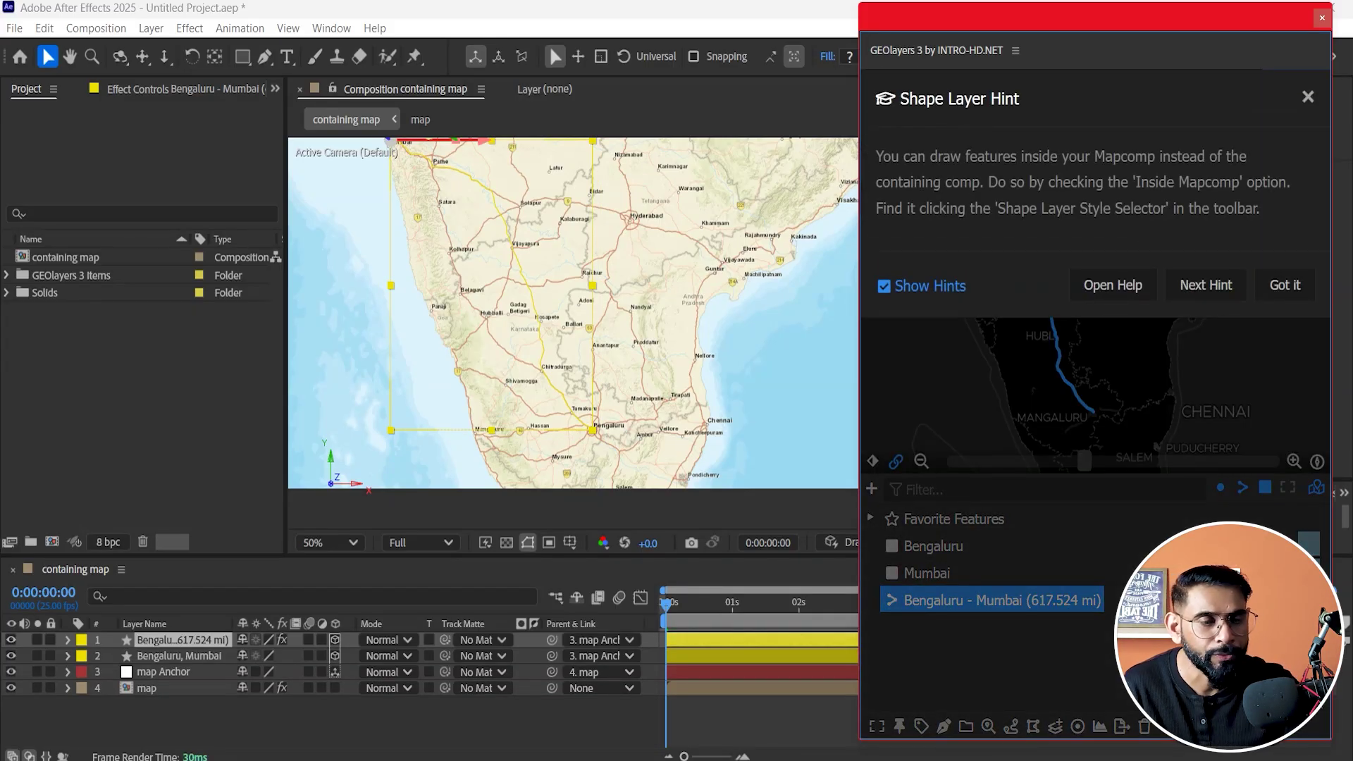
pyautogui.click(1284, 285)
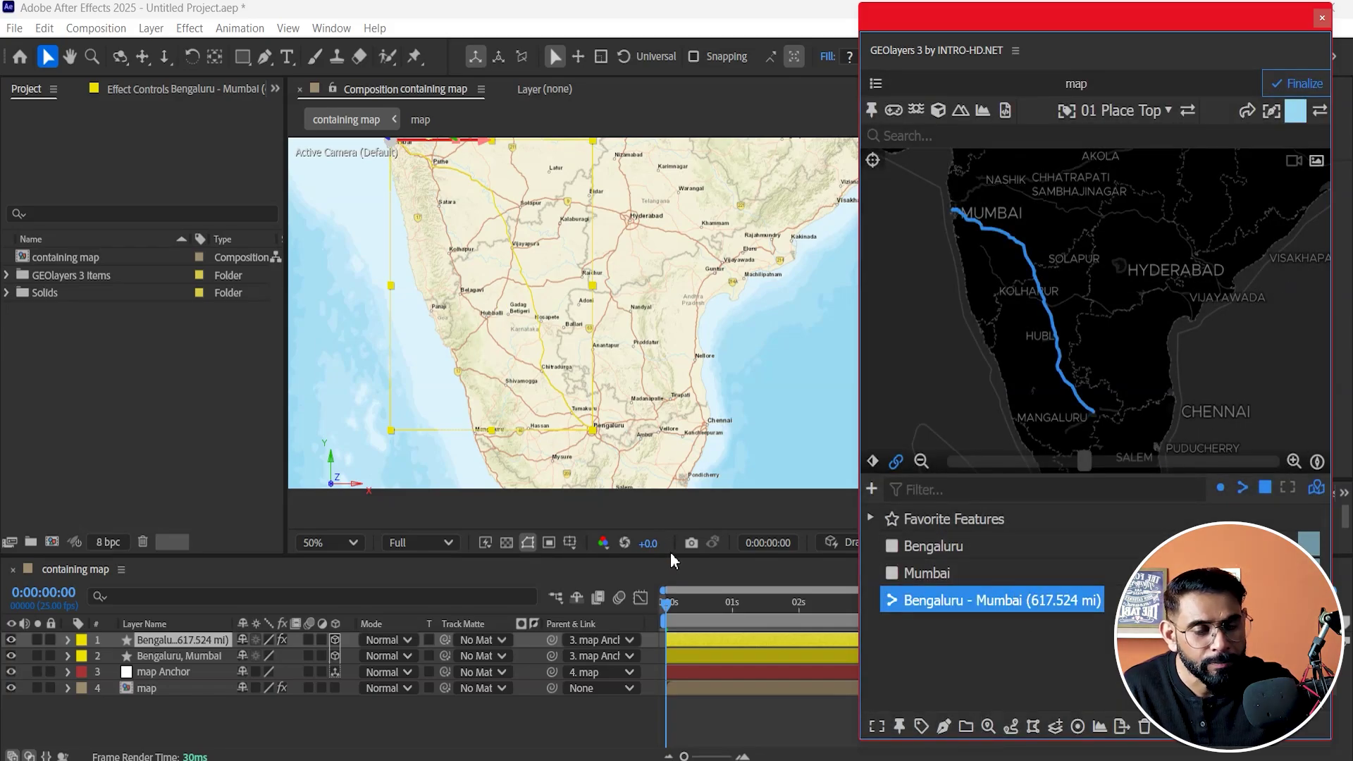
# - Play back the Bengaluru - Mumbai route animation and inspect the drawn line up close and across the whole map
pyautogui.click(720, 482)
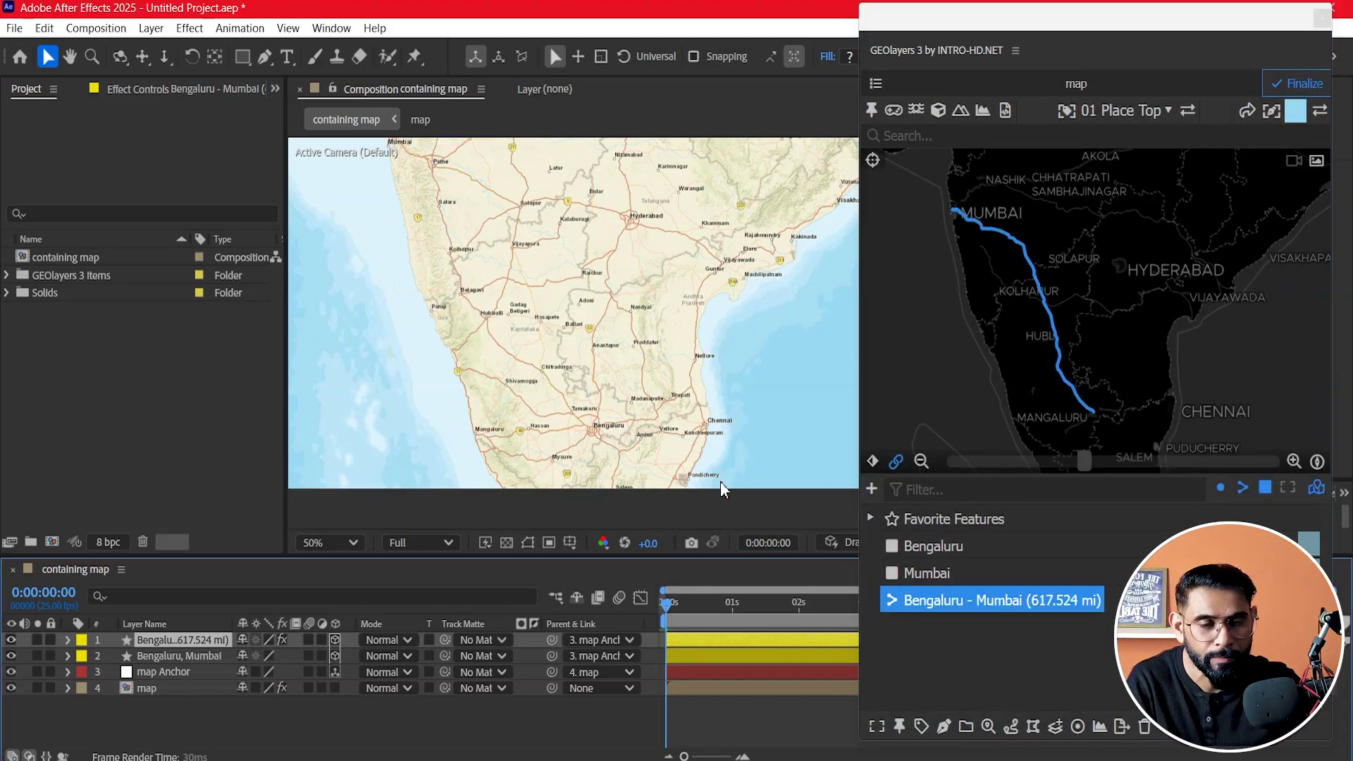
pyautogui.press('space')
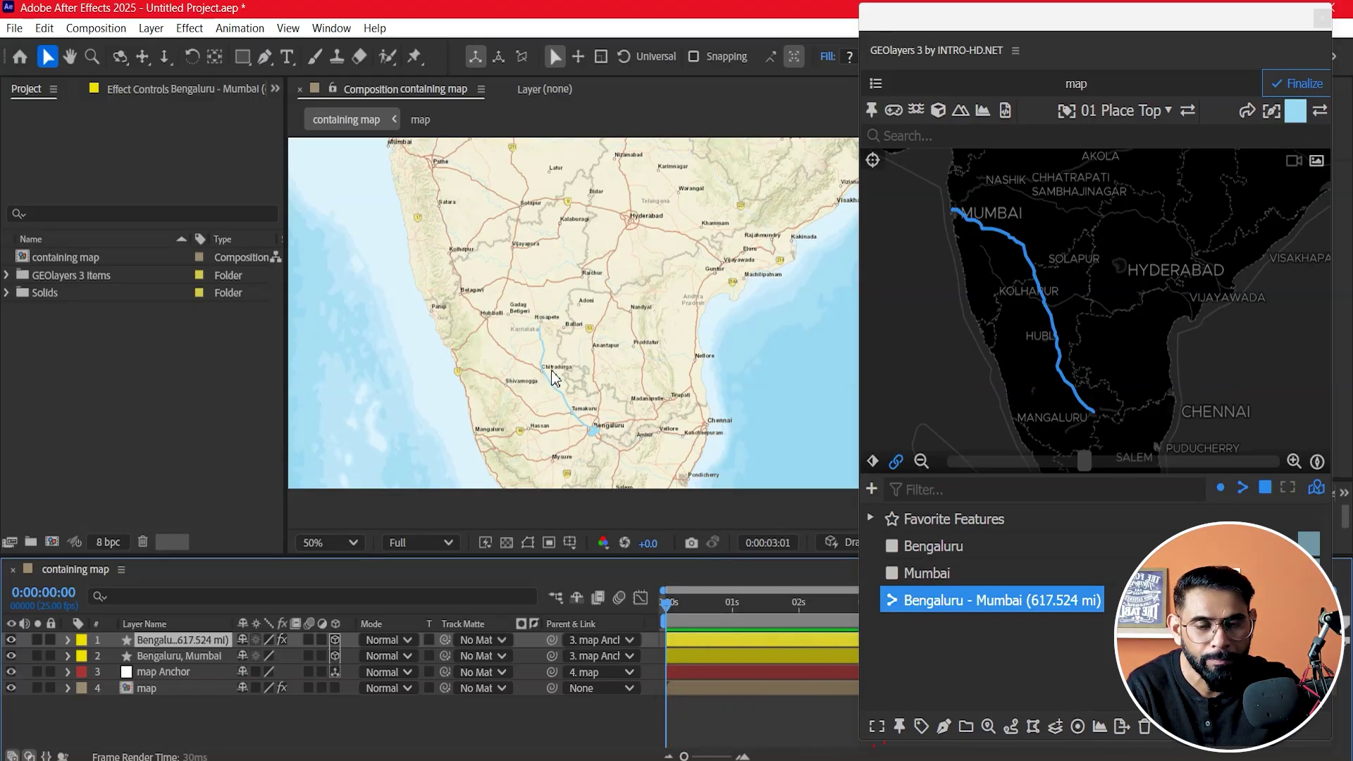
pyautogui.scroll(2, 556, 342)
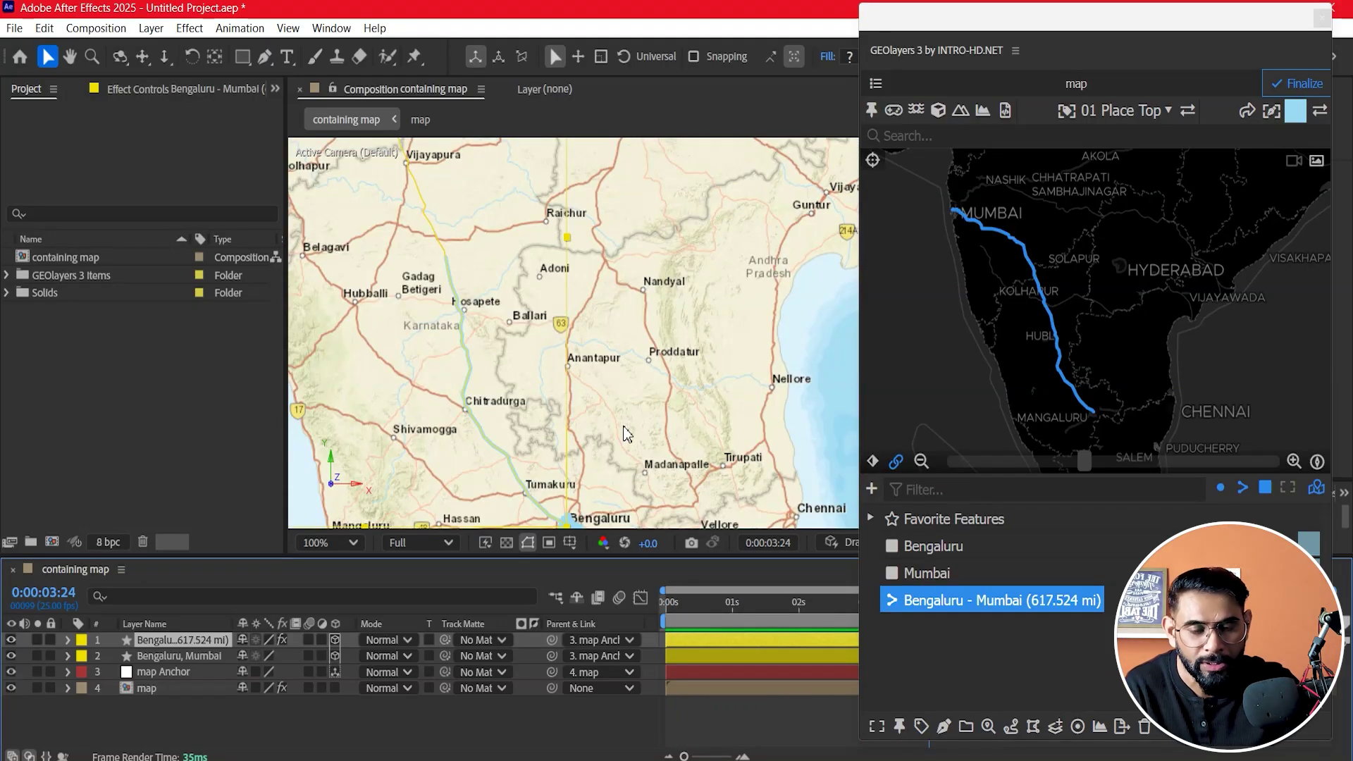
pyautogui.press('space')
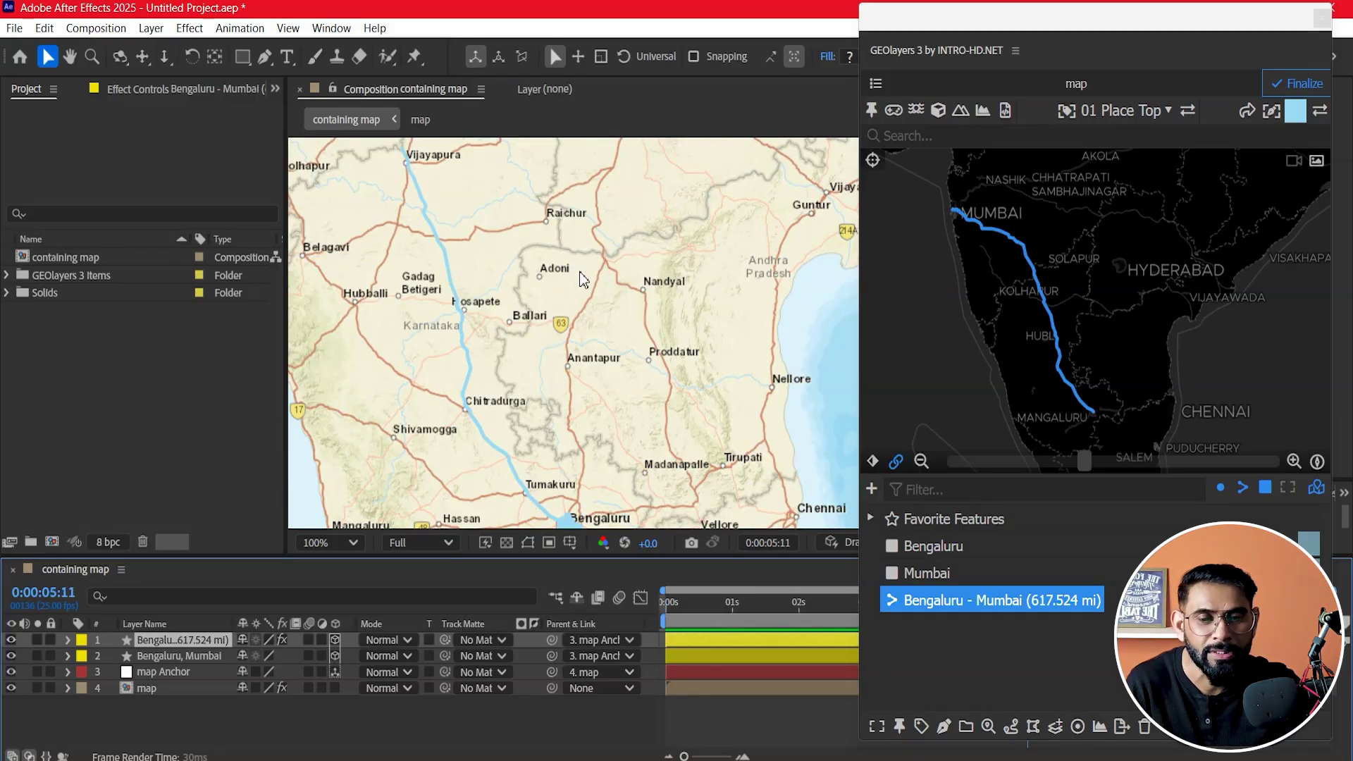
pyautogui.scroll(-4, 580, 280)
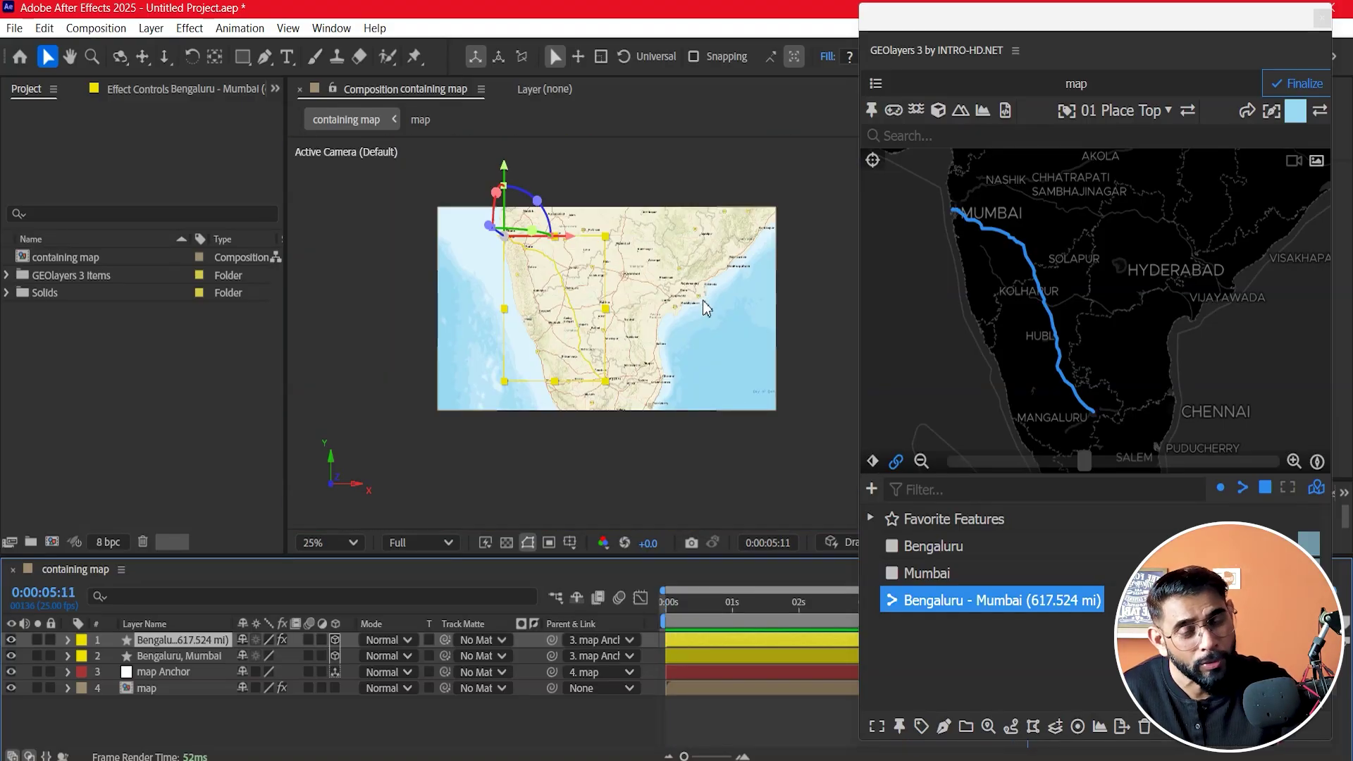
pyautogui.scroll(2, 611, 288)
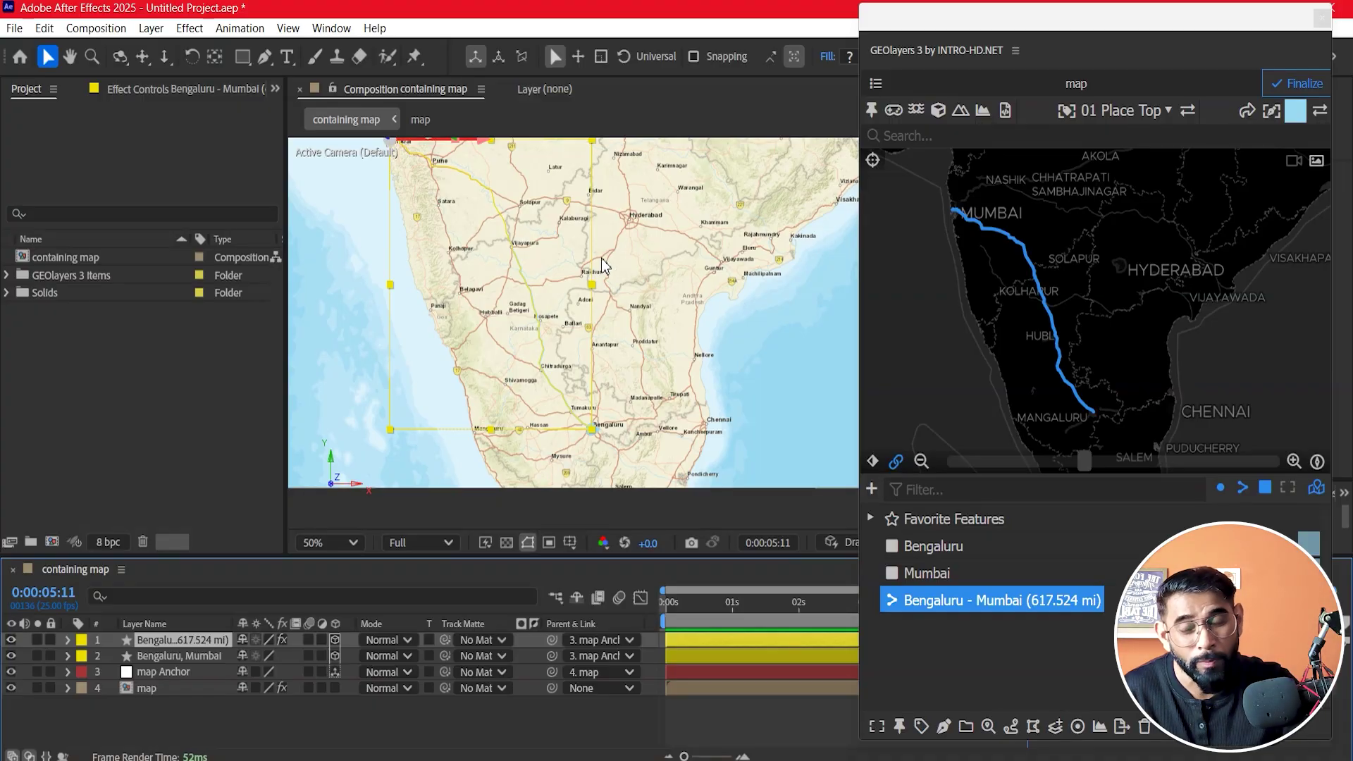
pyautogui.moveTo(602, 263); pyautogui.dragTo(598, 331)
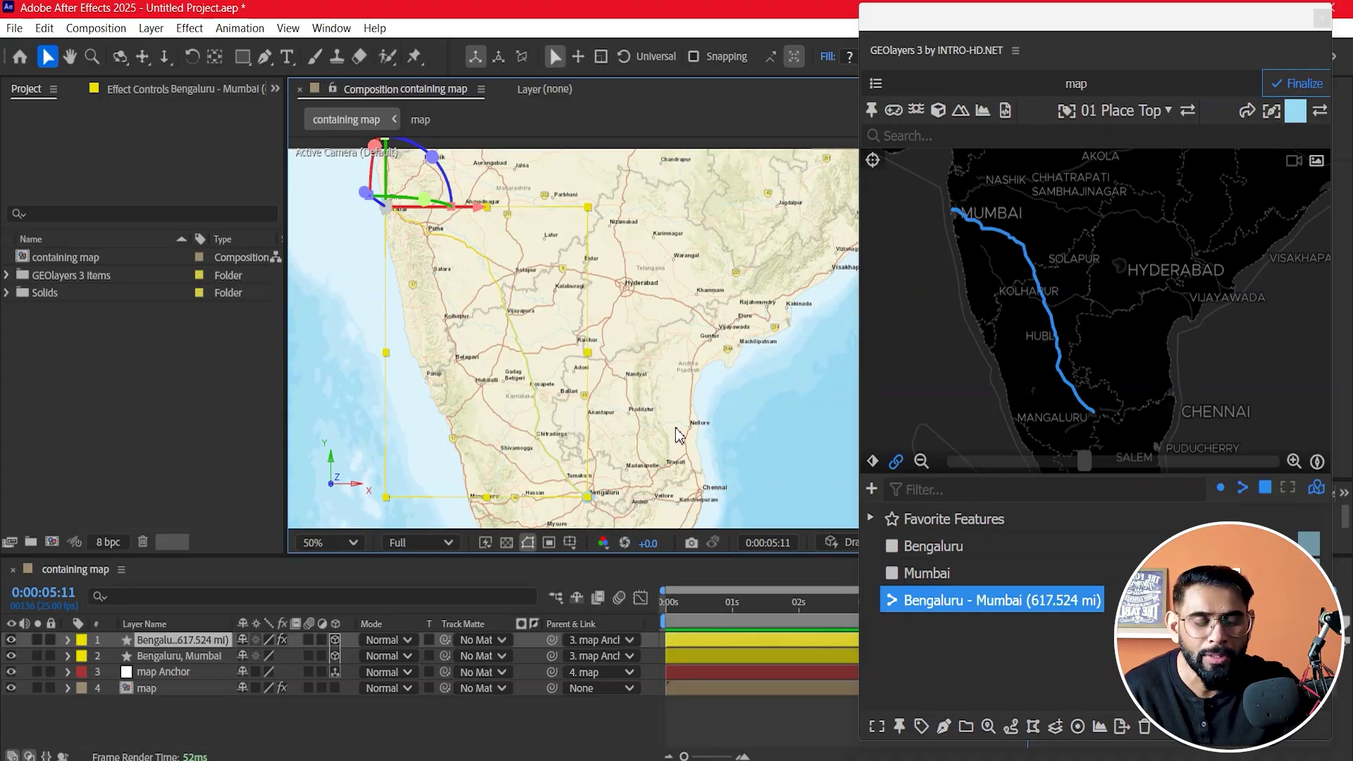
# - Change the stroke colour of the Bengaluru - Mumbai route layer to light red F39B9B, moving the floating GEOlayers window out of the way
pyautogui.click(987, 28)
pyautogui.moveTo(987, 30); pyautogui.dragTo(971, 142)
pyautogui.moveTo(934, 66)
pyautogui.mouseDown()
pyautogui.moveTo(1003, 67)
pyautogui.moveTo(958, 69)
pyautogui.mouseUp()
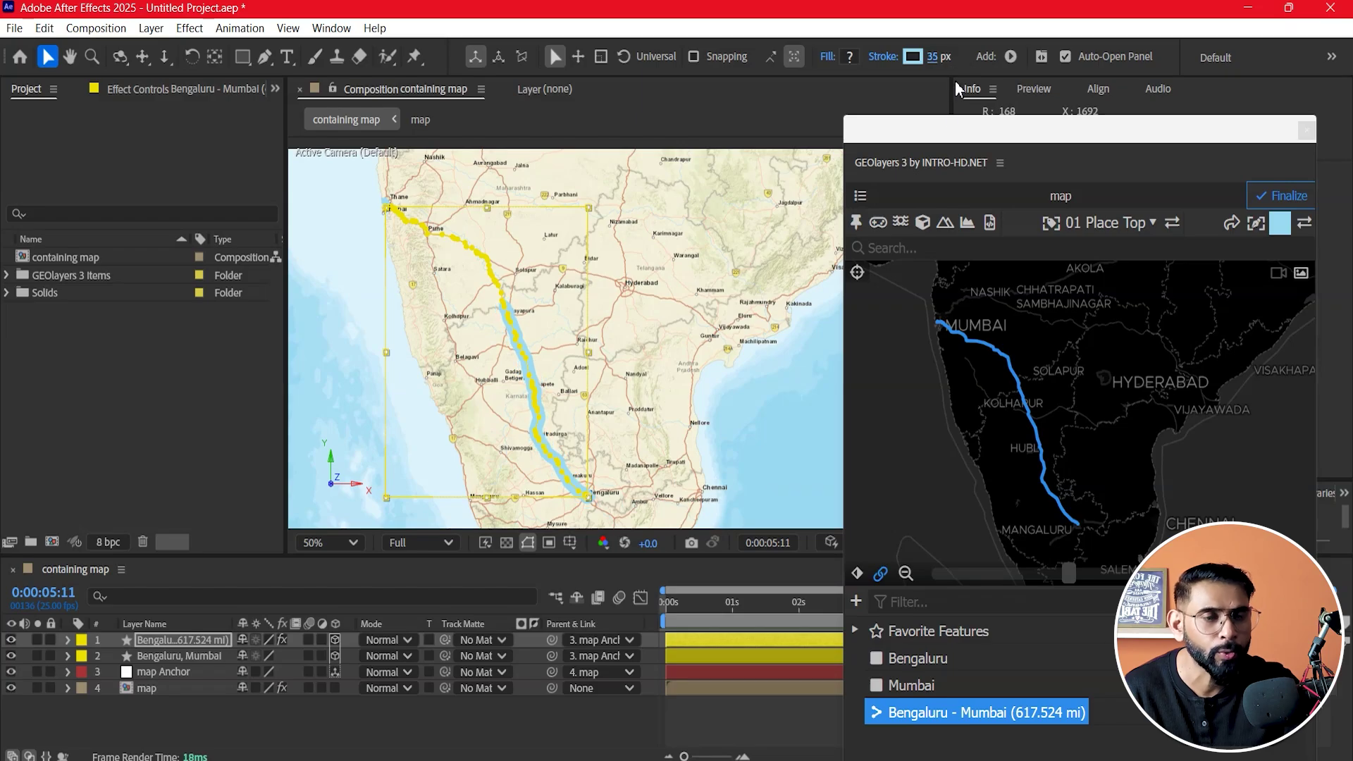
pyautogui.click(913, 58)
pyautogui.click(297, 369)
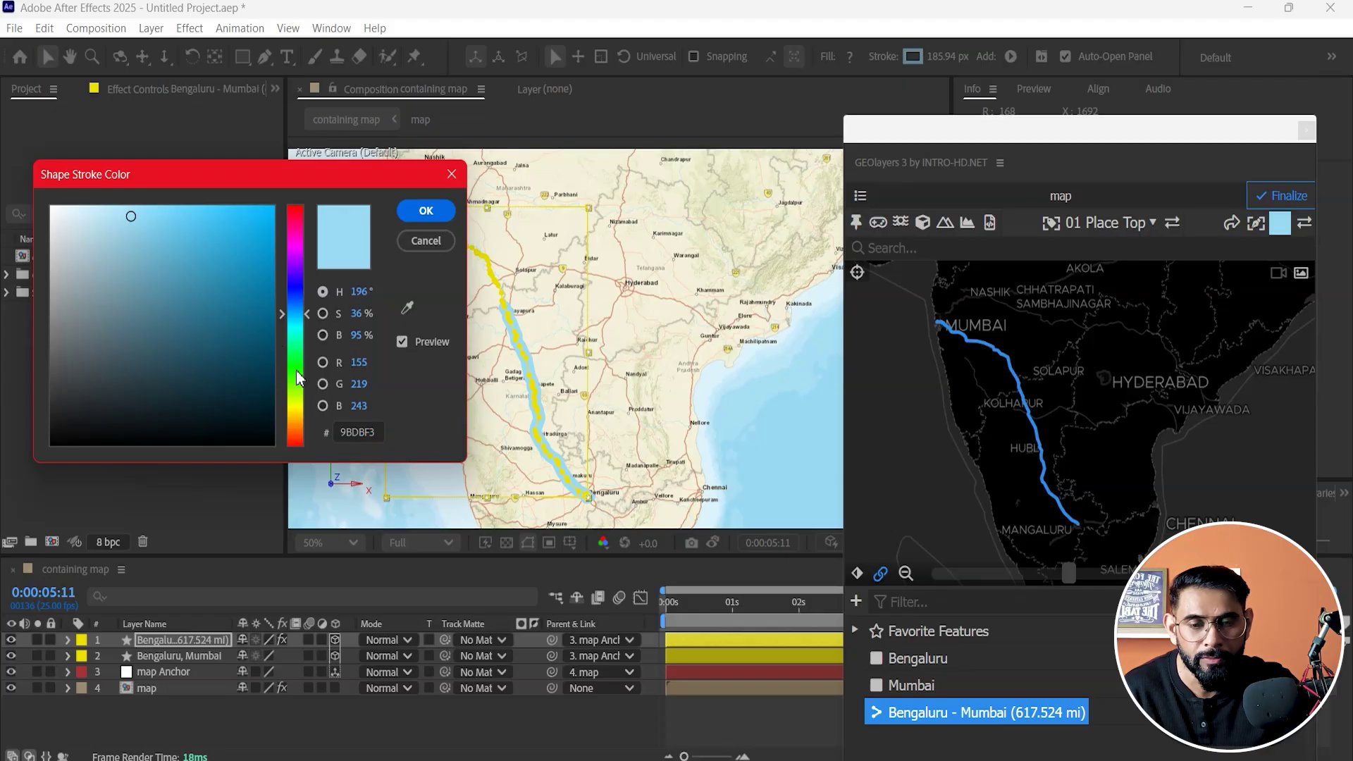
pyautogui.moveTo(299, 246); pyautogui.dragTo(304, 183)
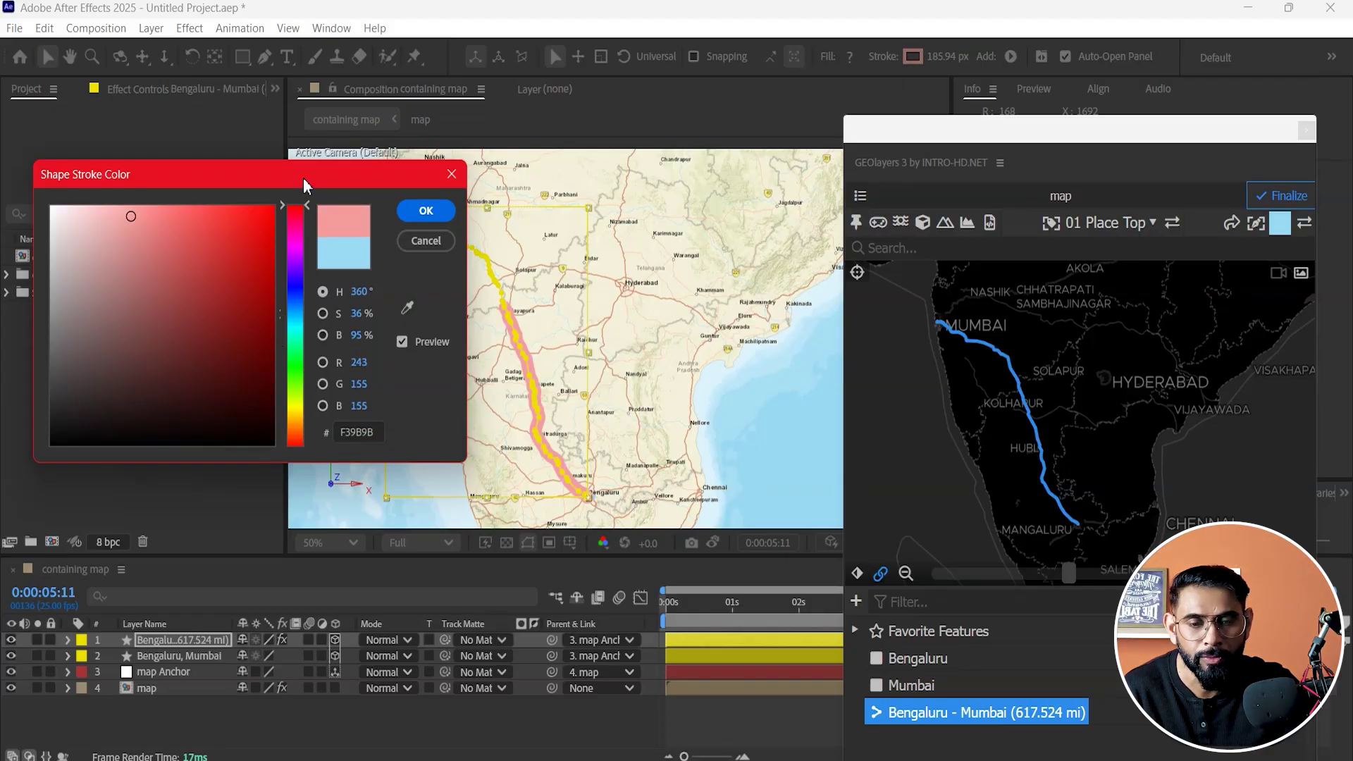
pyautogui.click(405, 206)
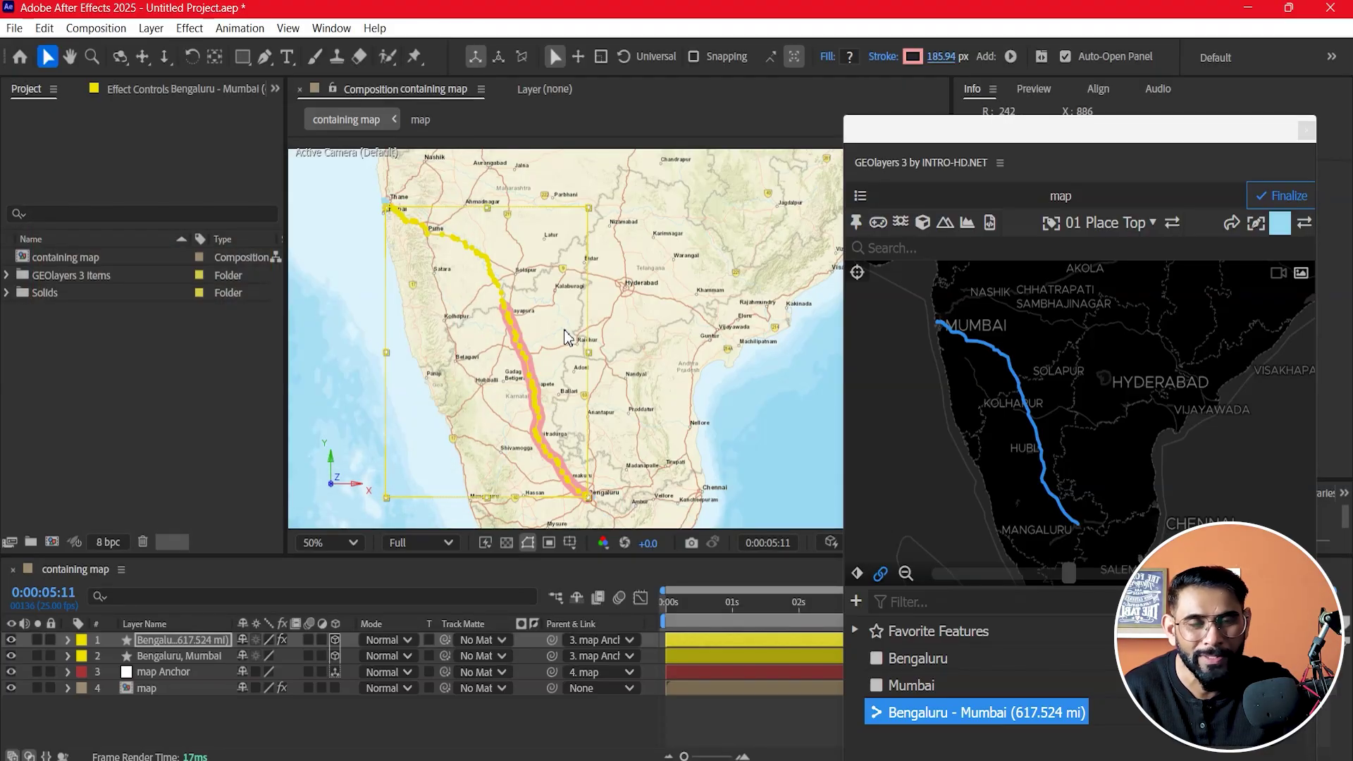
# - Preview the recoloured route animation from the composition start and return the playhead to the first frame
pyautogui.moveTo(1046, 127); pyautogui.dragTo(1051, 20)
pyautogui.moveTo(735, 585); pyautogui.dragTo(620, 607)
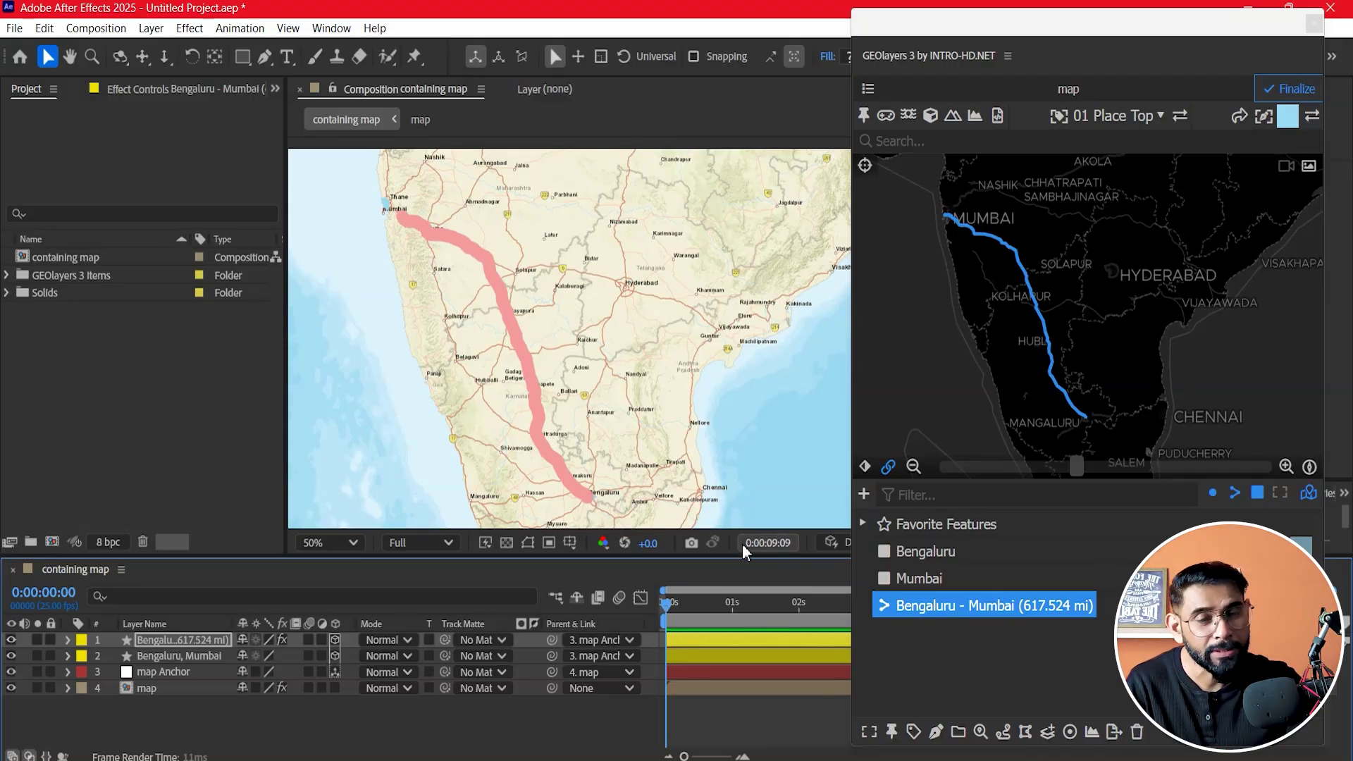
pyautogui.press('space')
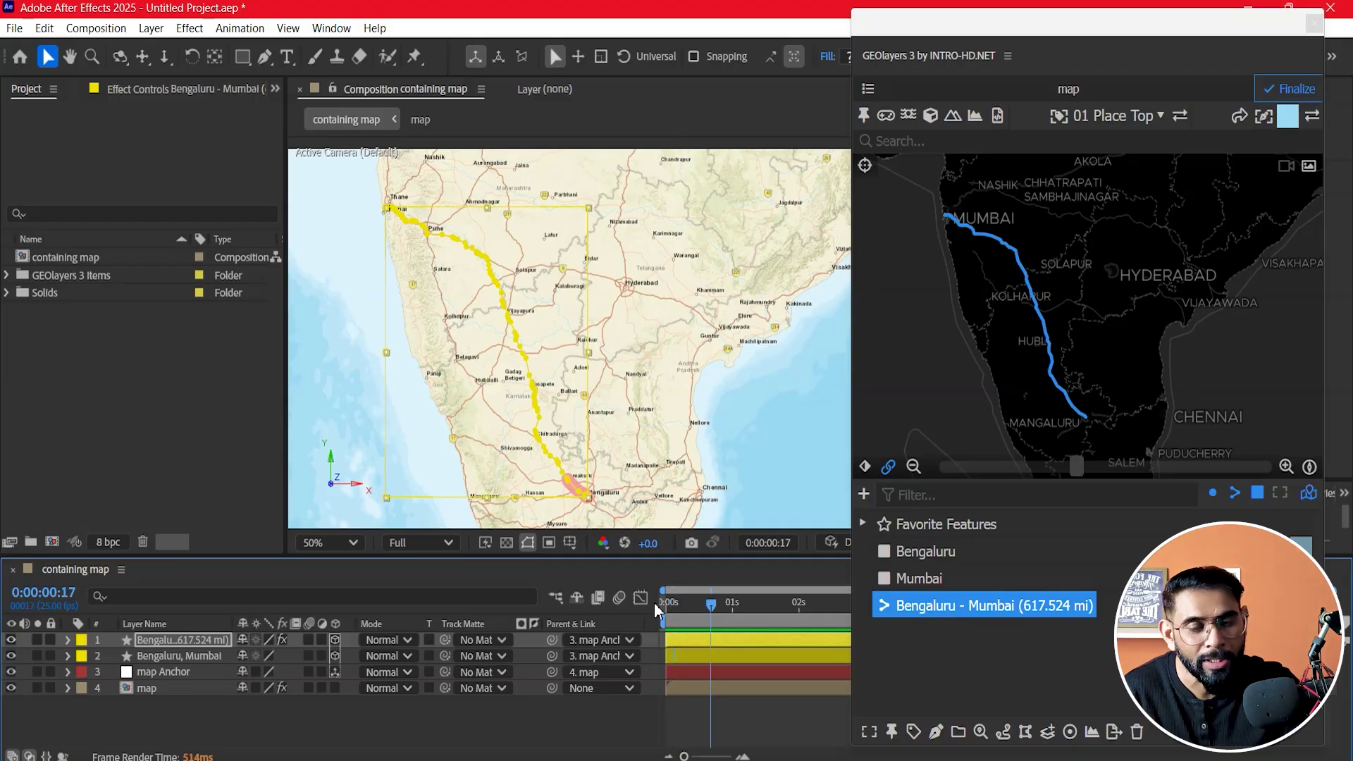
pyautogui.click(654, 602)
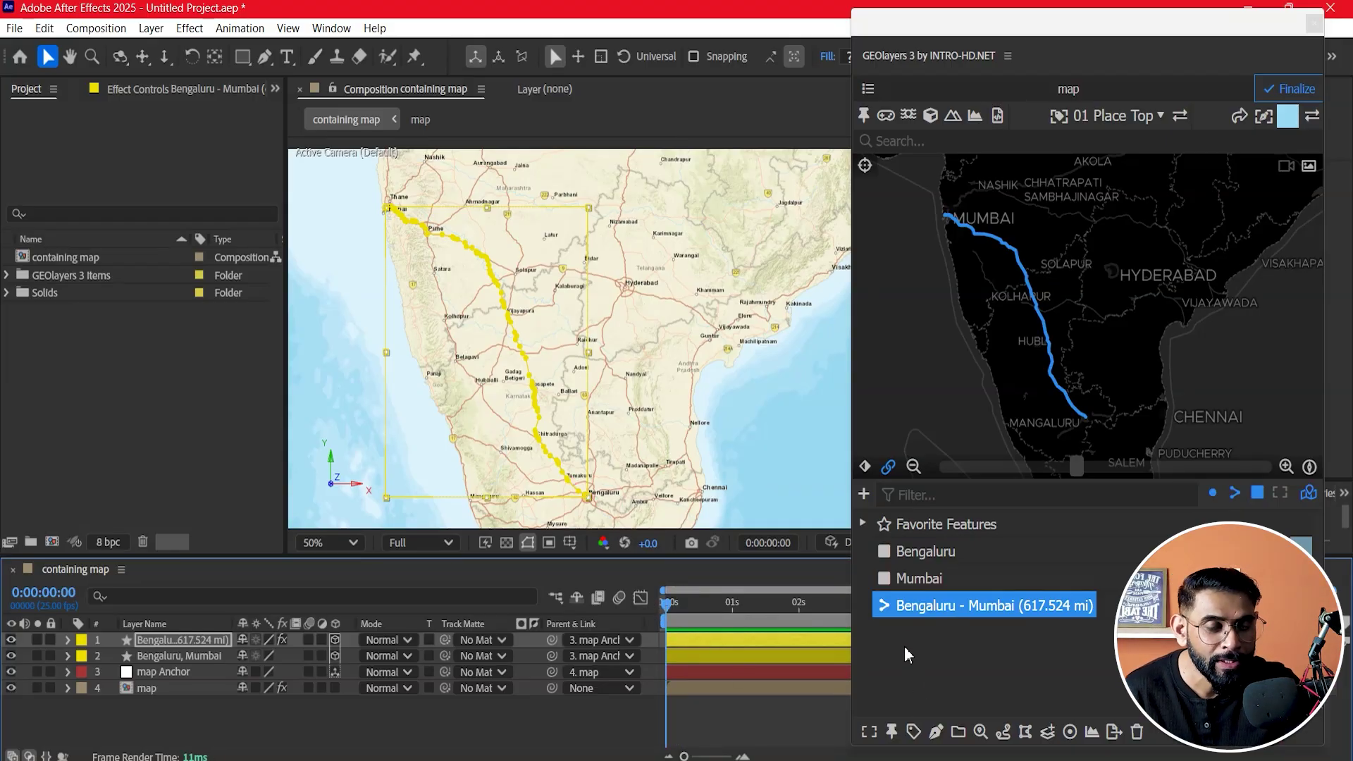
# - Add a label to the Bengaluru feature and dismiss the label hint
pyautogui.click(909, 555)
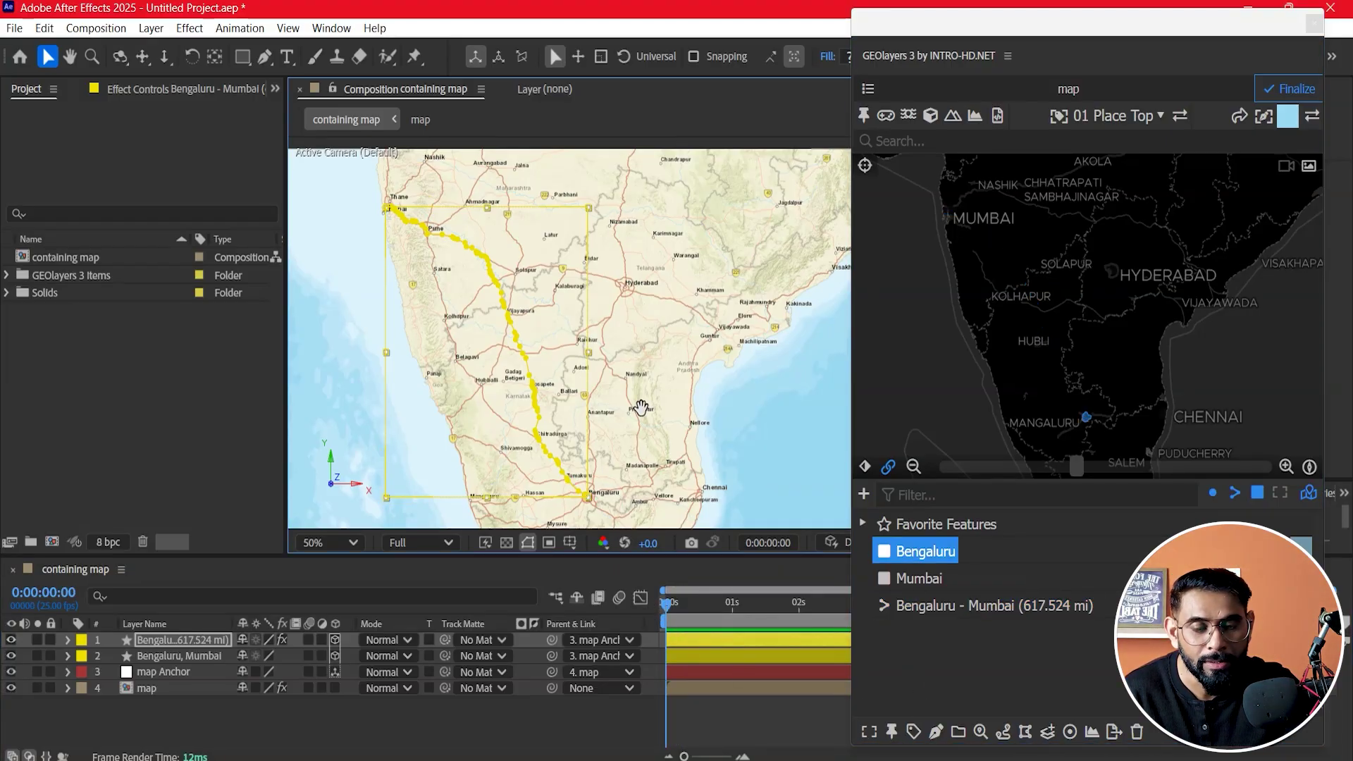
pyautogui.moveTo(641, 408); pyautogui.dragTo(614, 323)
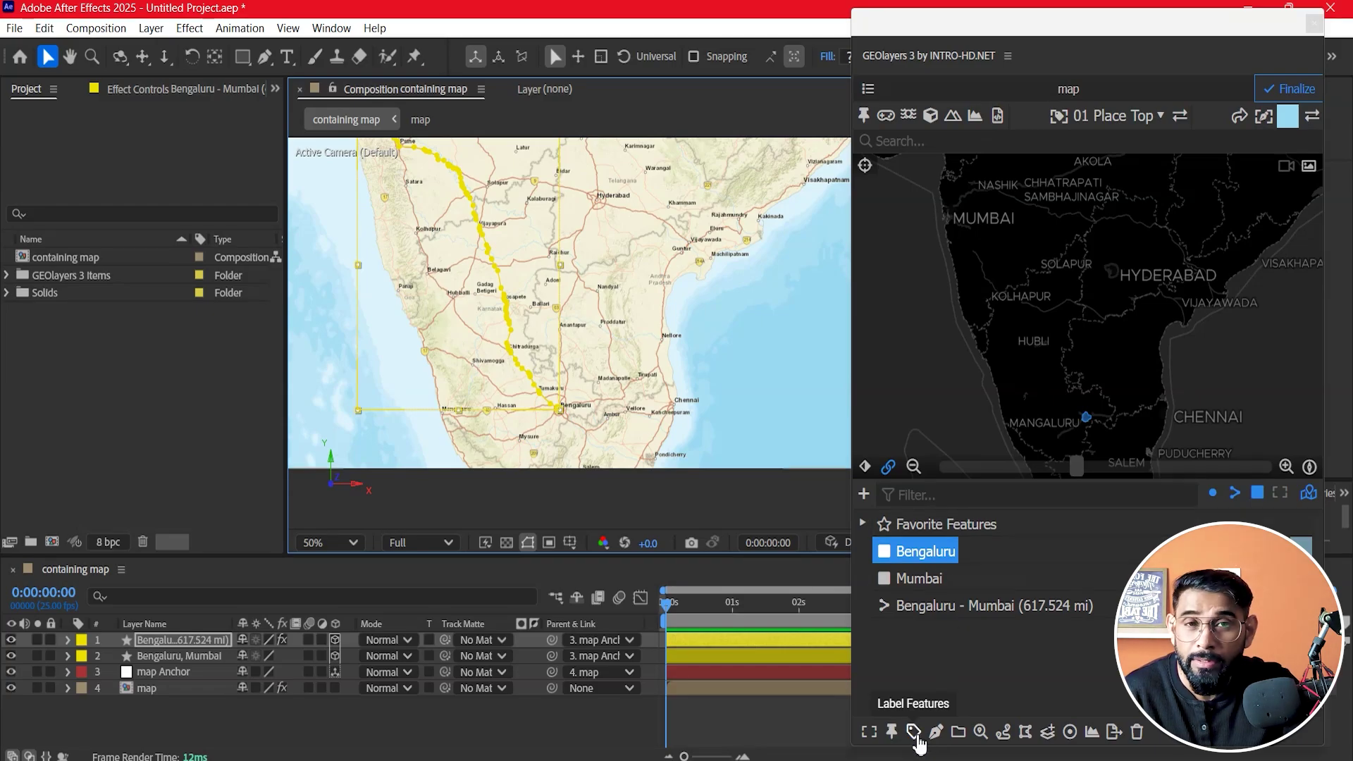
pyautogui.scroll(4, 492, 418)
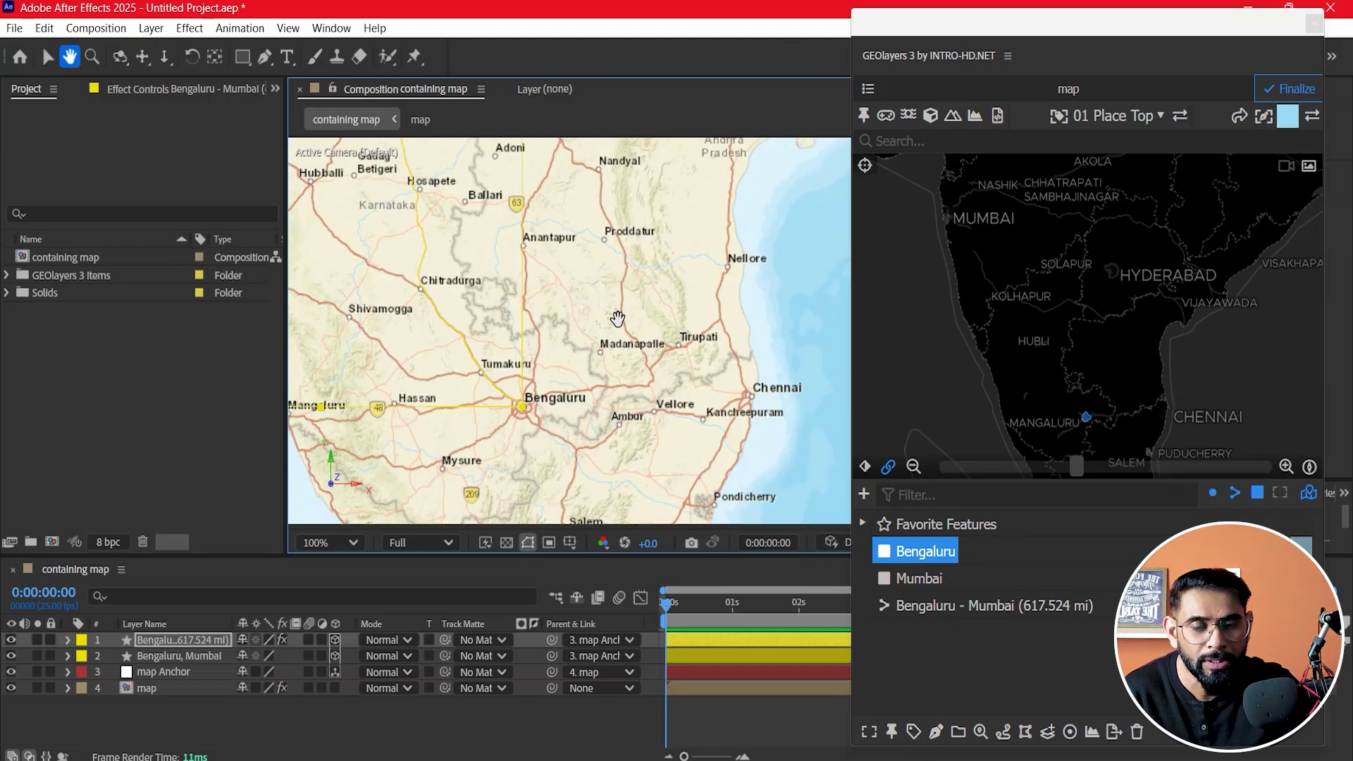
pyautogui.moveTo(614, 381); pyautogui.dragTo(684, 304)
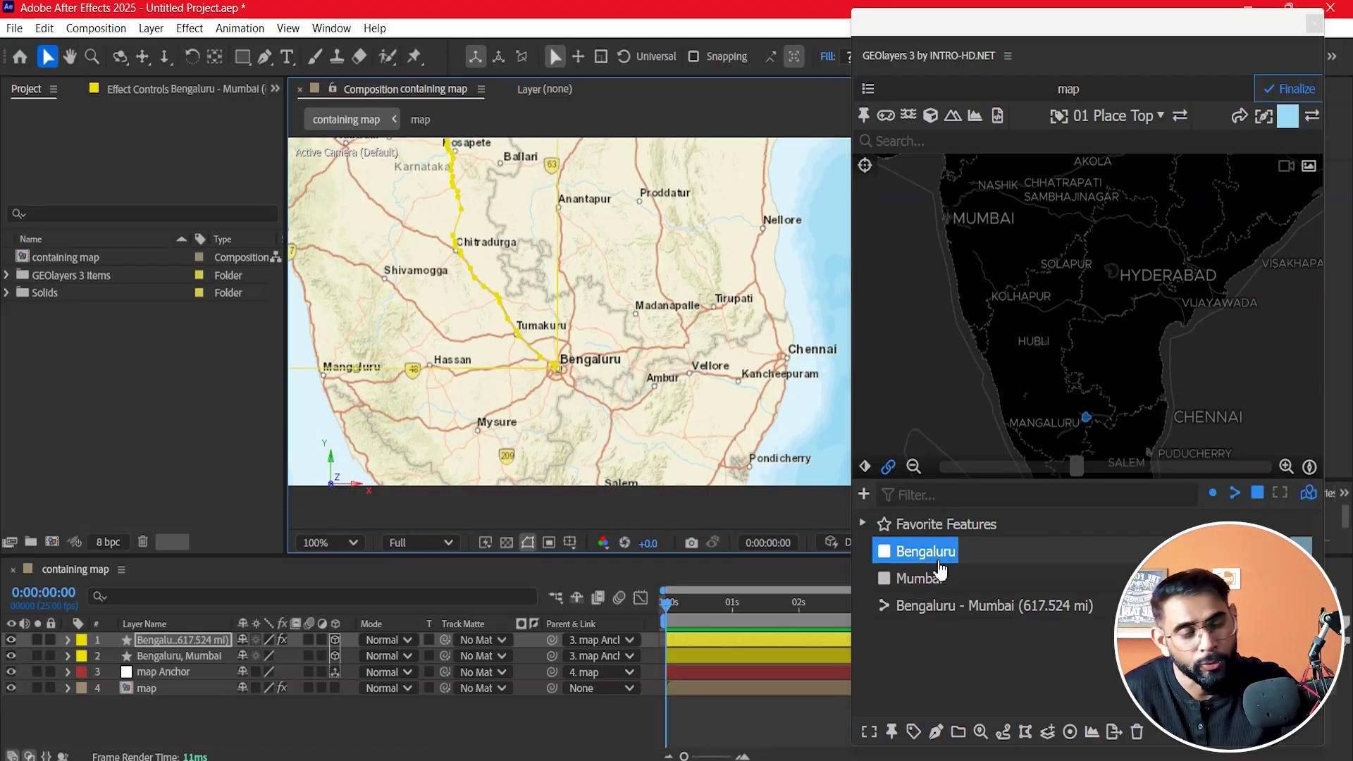
pyautogui.click(914, 732)
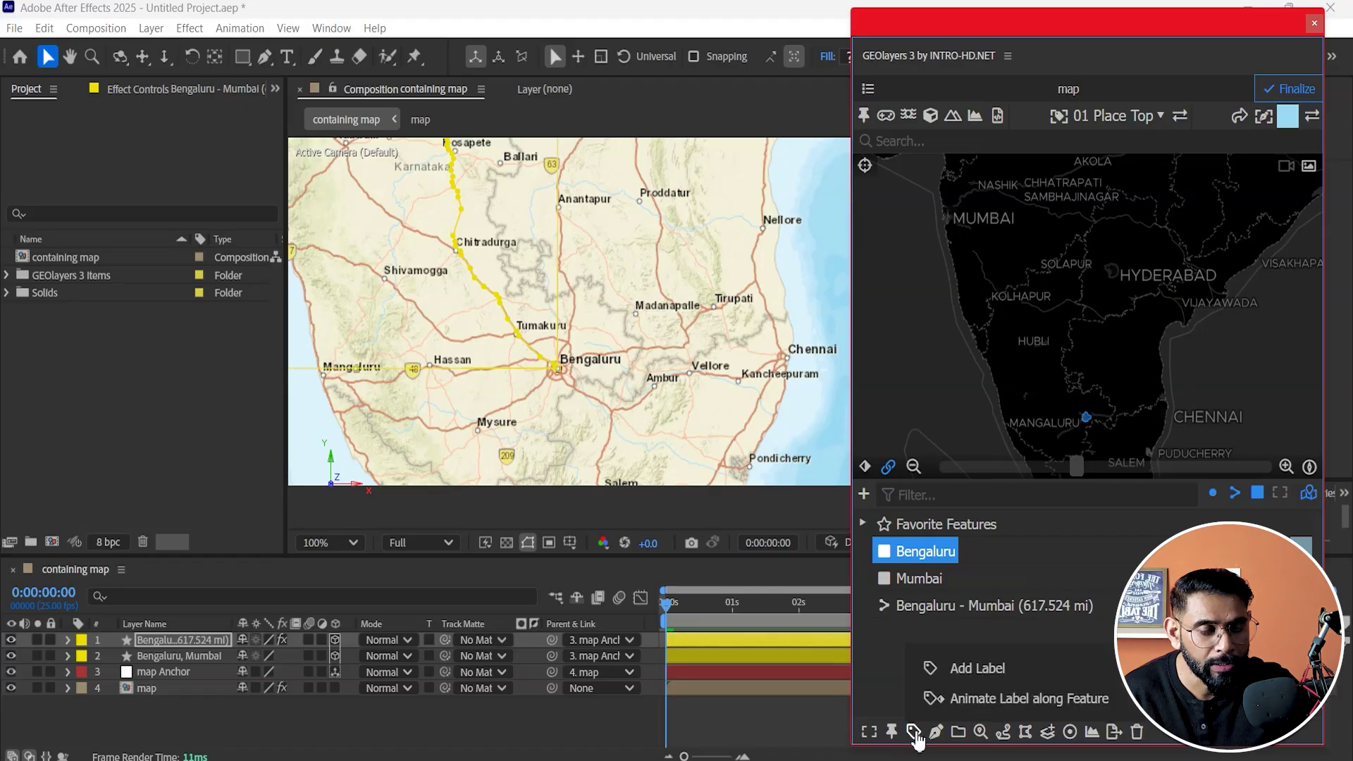
pyautogui.click(979, 670)
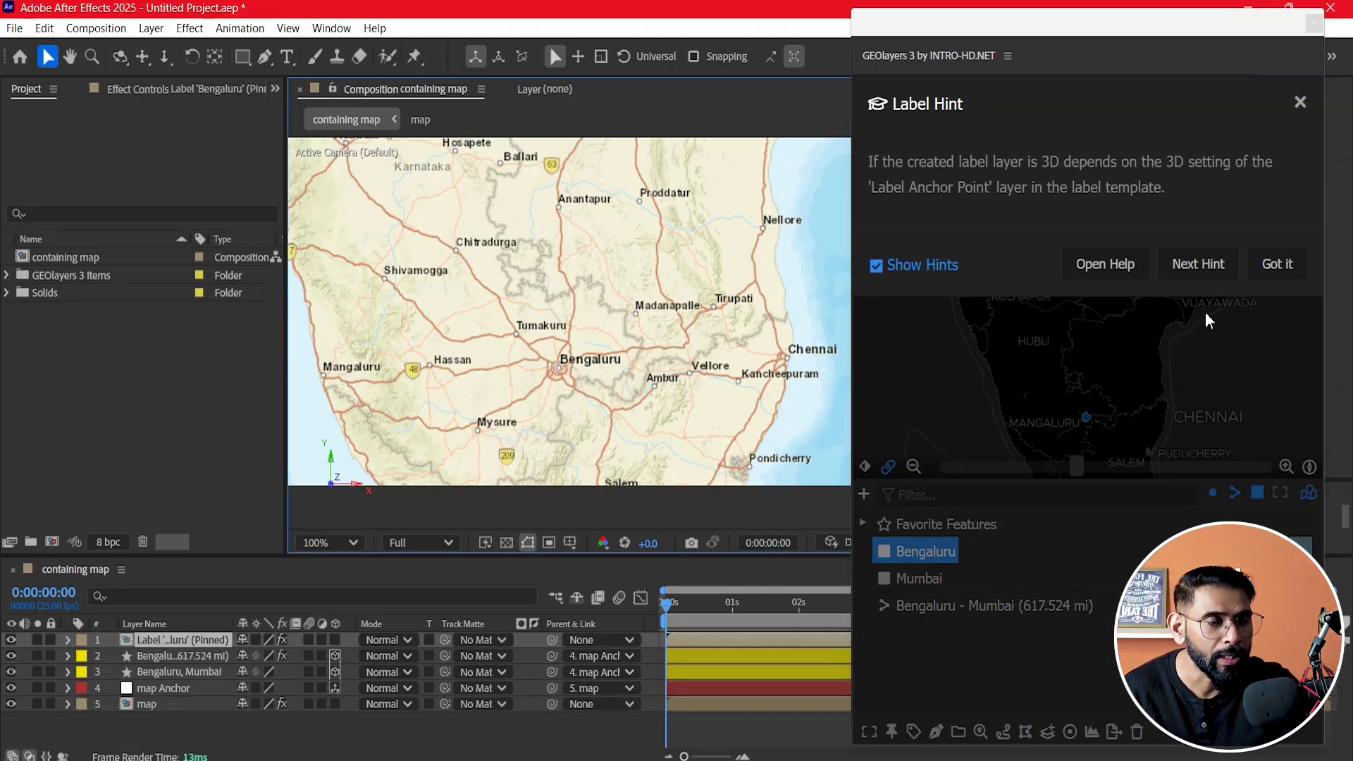
pyautogui.click(1277, 265)
# - Play back the opening of the composition and inspect the Bengaluru label up close and across the whole map
pyautogui.scroll(-2, 683, 356)
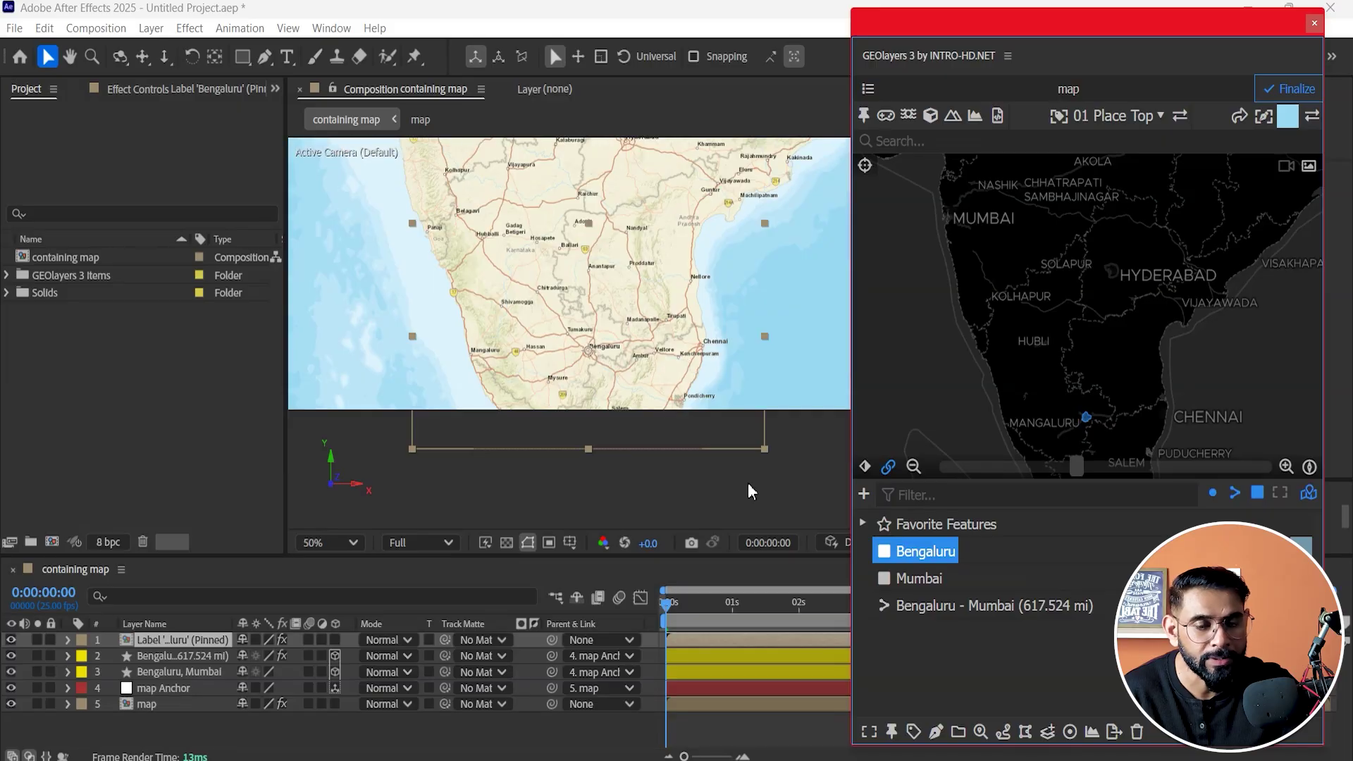
pyautogui.scroll(2, 670, 352)
pyautogui.click(725, 492)
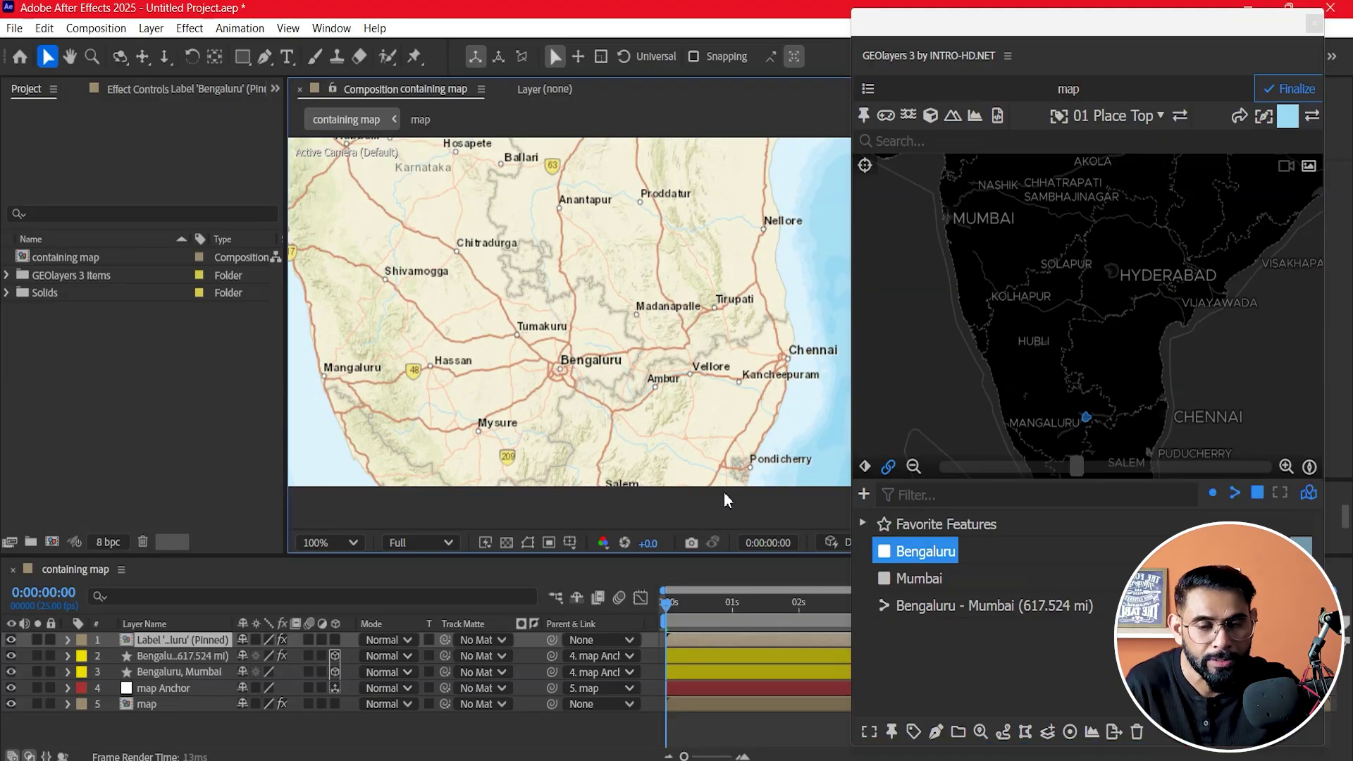
pyautogui.press('space')
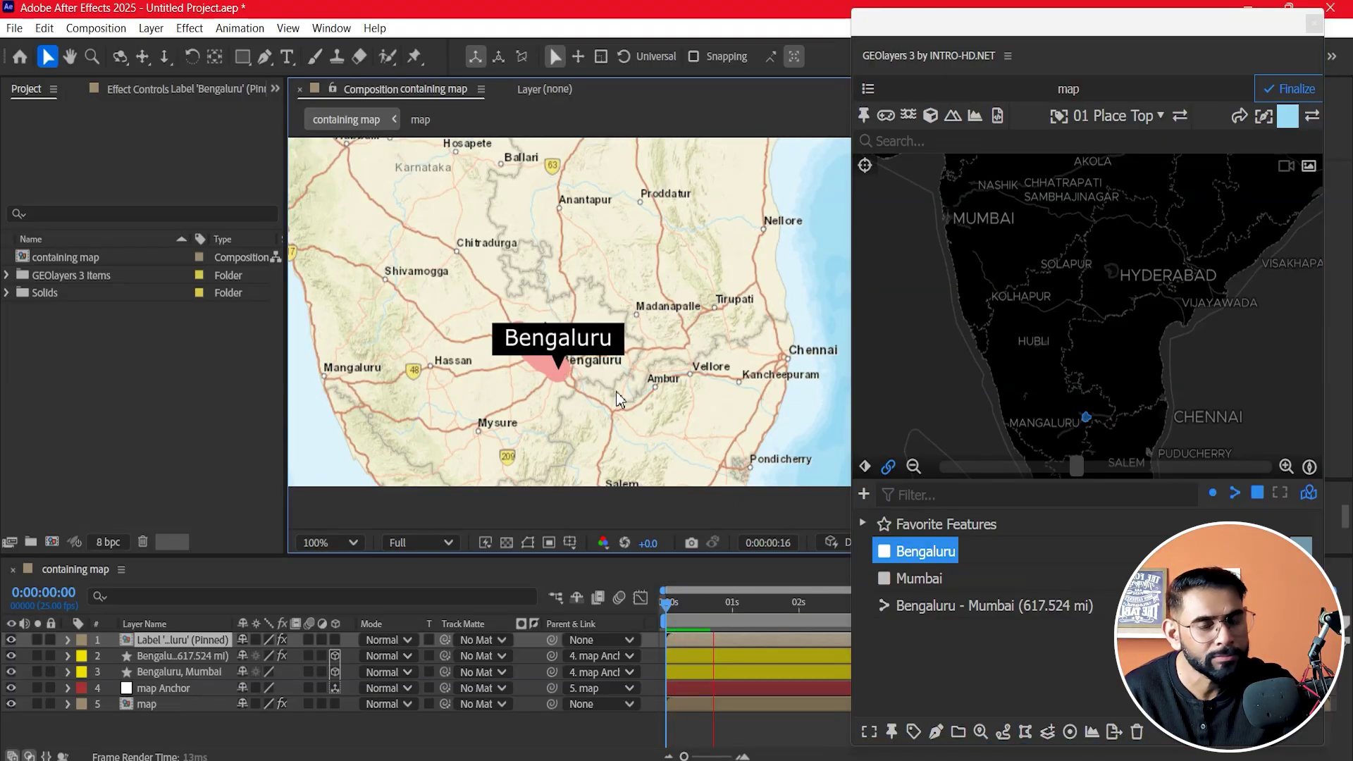
pyautogui.moveTo(739, 606); pyautogui.dragTo(705, 626)
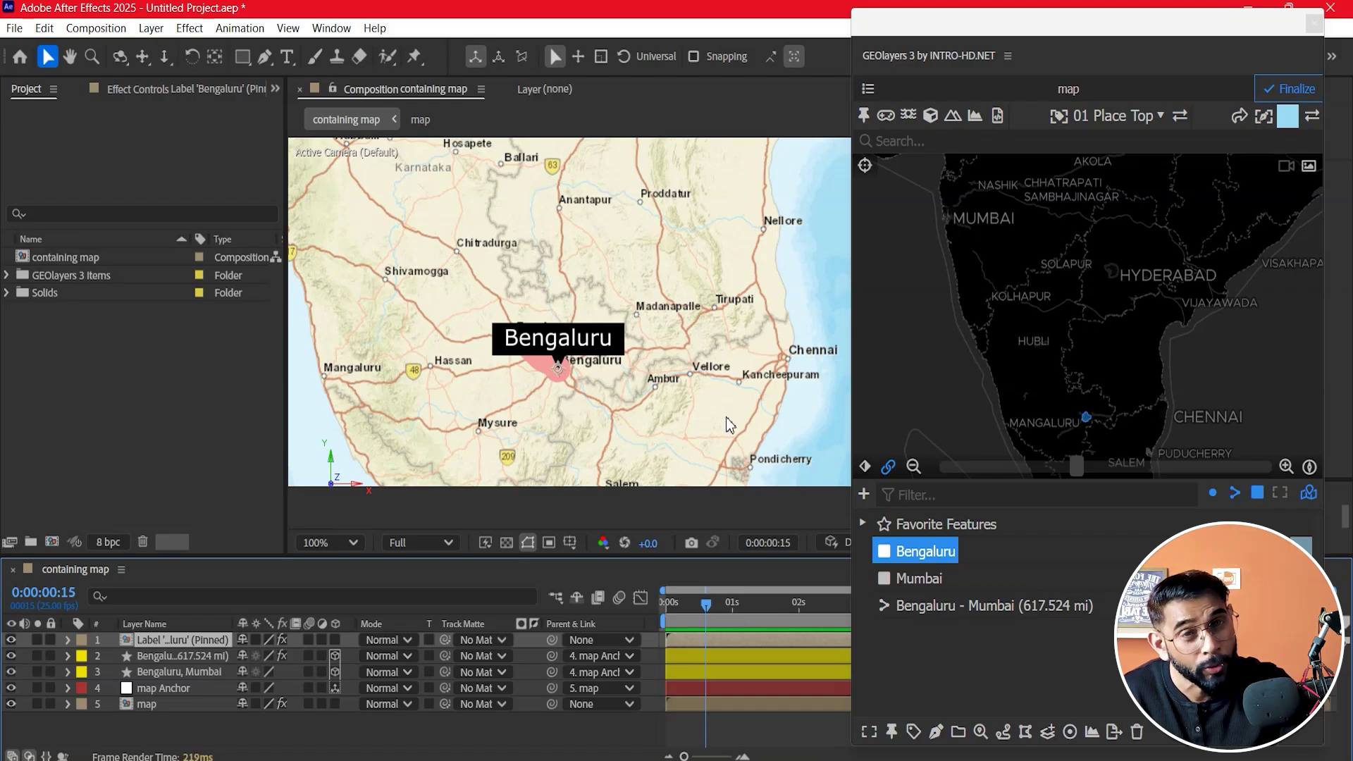
pyautogui.moveTo(595, 332); pyautogui.dragTo(612, 468)
pyautogui.scroll(-1, 600, 406)
pyautogui.moveTo(598, 338); pyautogui.dragTo(570, 437)
pyautogui.scroll(-1, 572, 416)
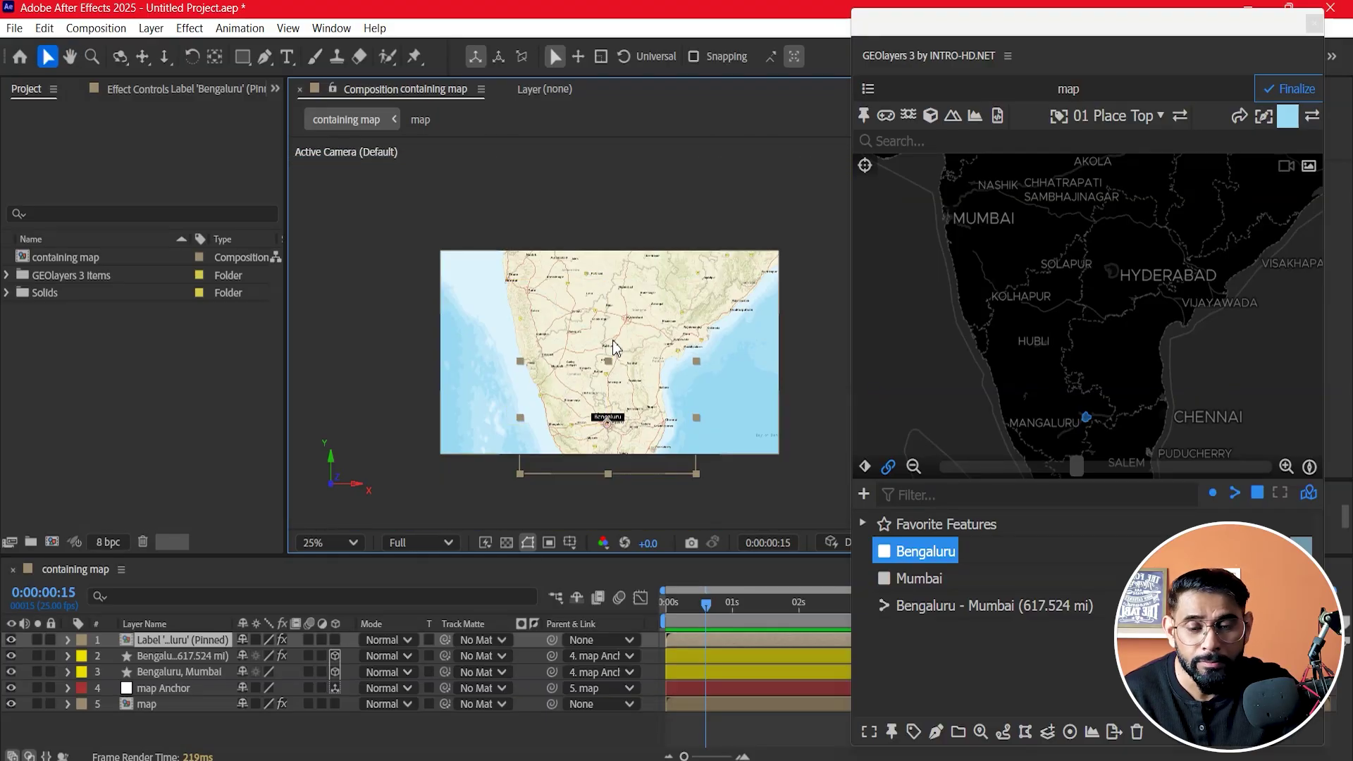
pyautogui.scroll(1, 607, 365)
pyautogui.moveTo(569, 365); pyautogui.dragTo(577, 322)
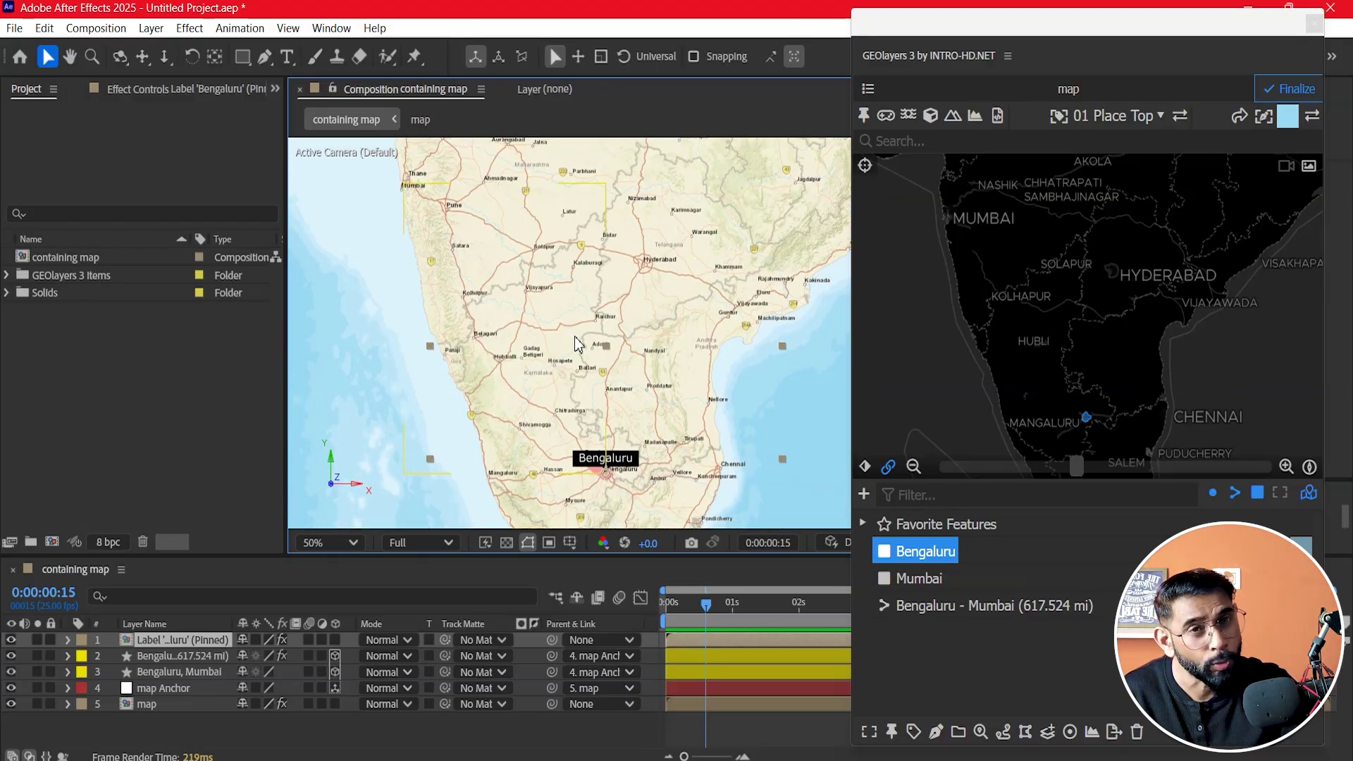
# - Add a label to the Mumbai feature and dismiss the label hint
pyautogui.click(929, 579)
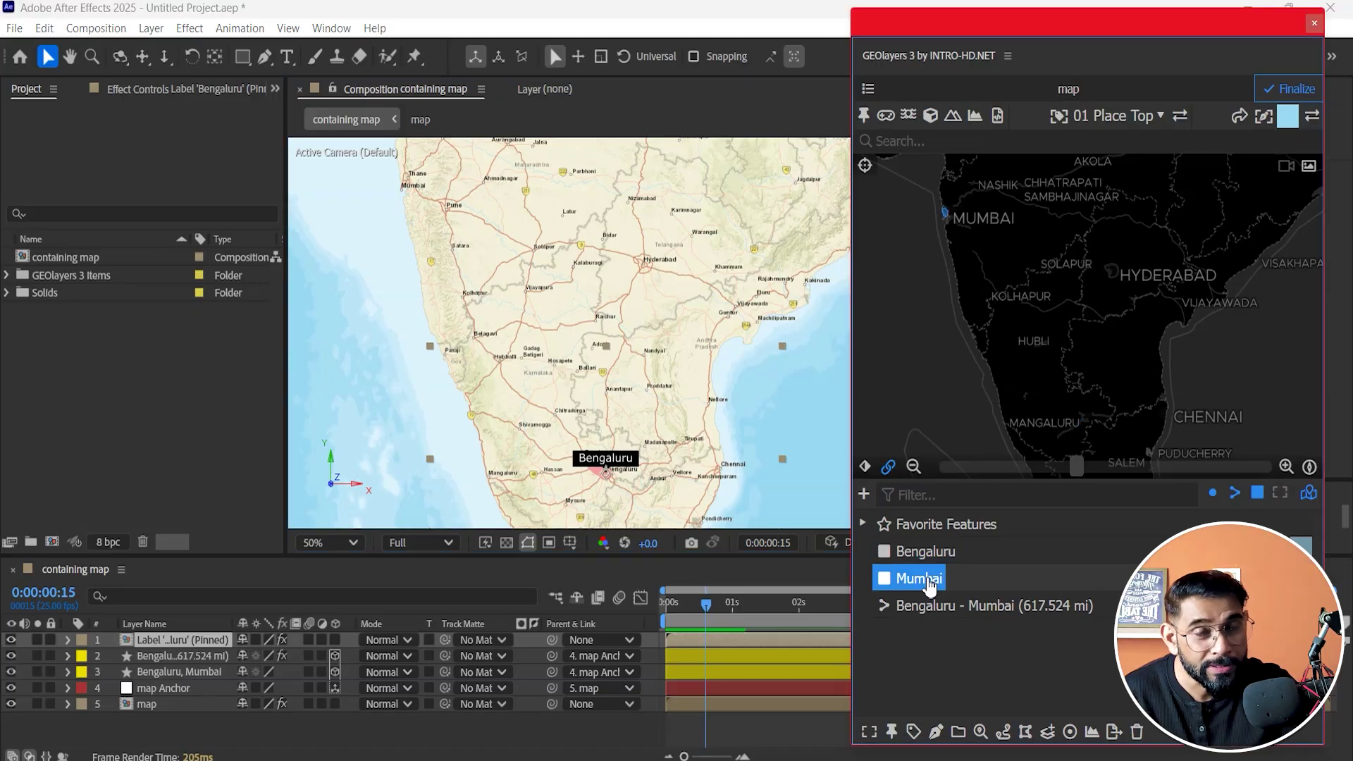
pyautogui.click(913, 733)
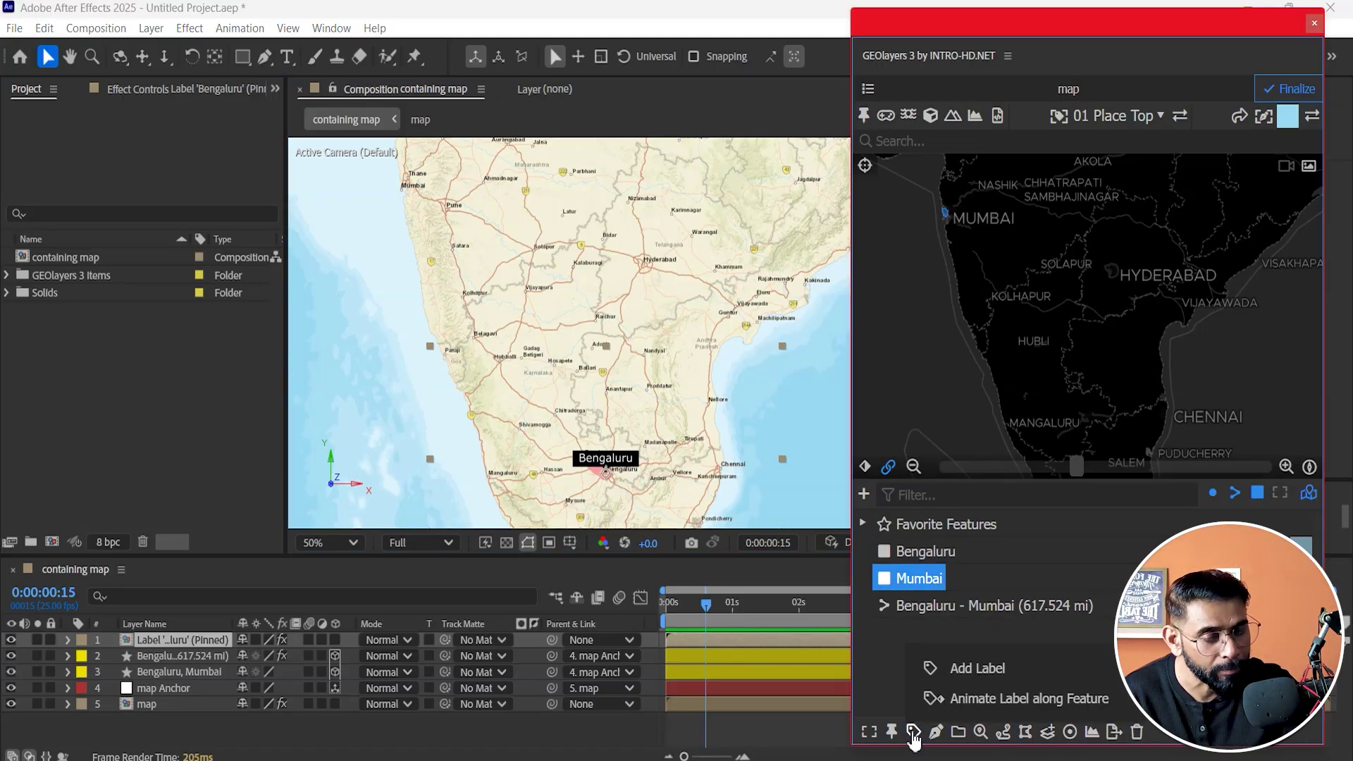
pyautogui.click(959, 670)
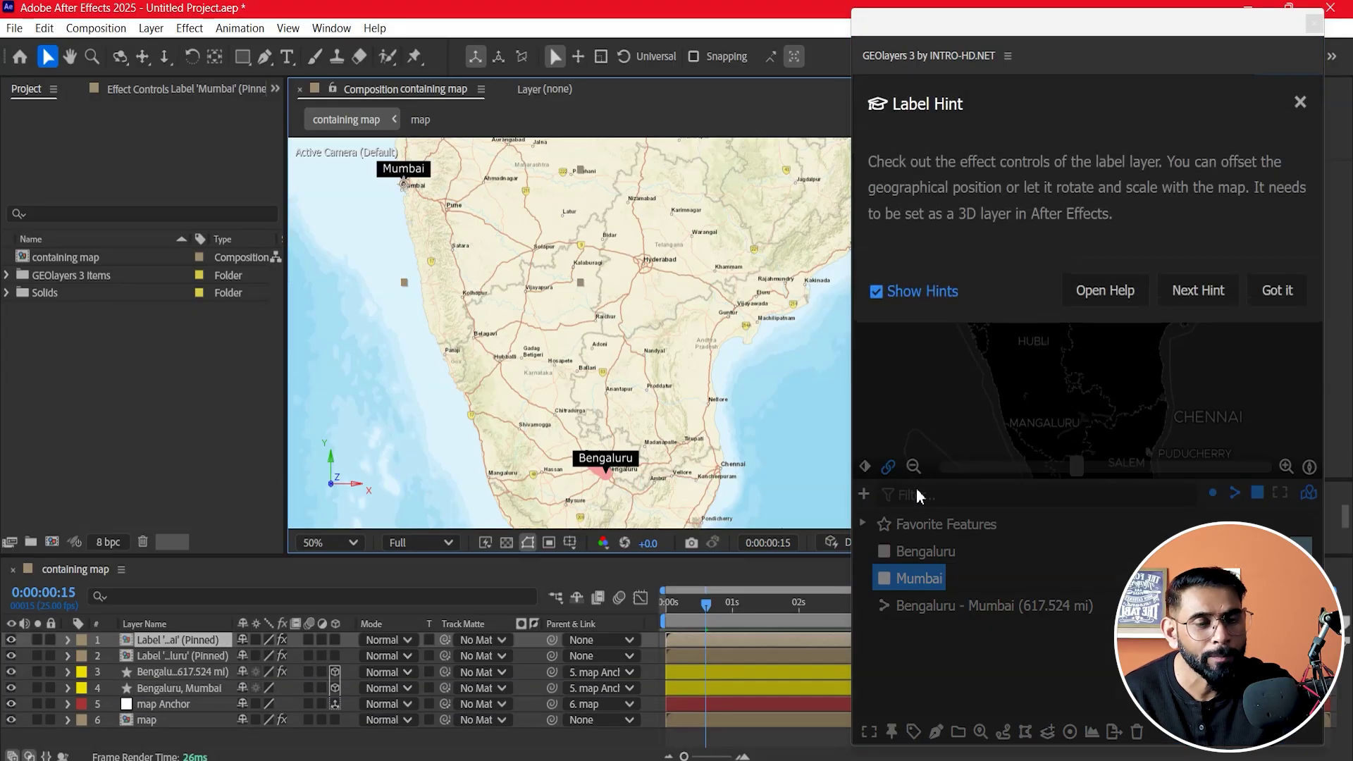
pyautogui.click(1274, 293)
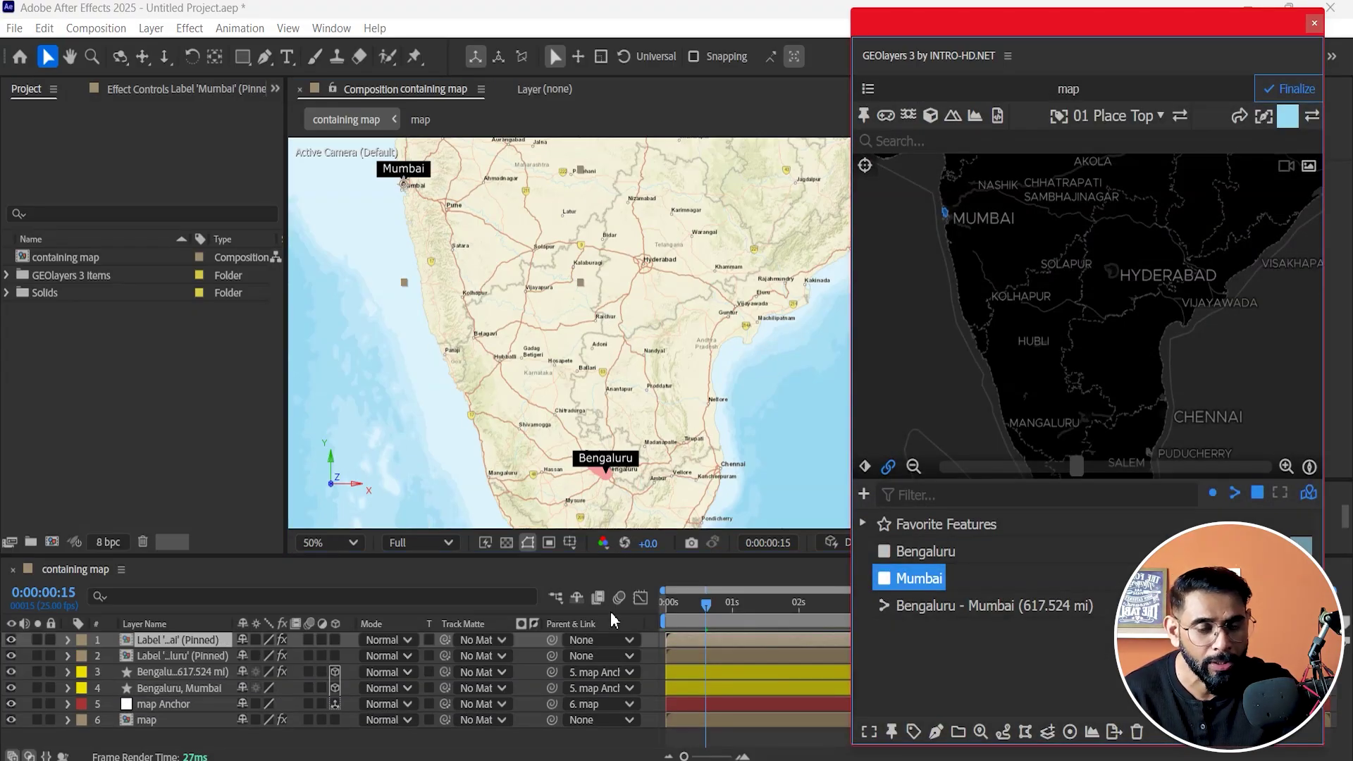
# - Play the composition from the start to review the route drawing between the Bengaluru and Mumbai labels
pyautogui.click(666, 619)
pyautogui.press('space')
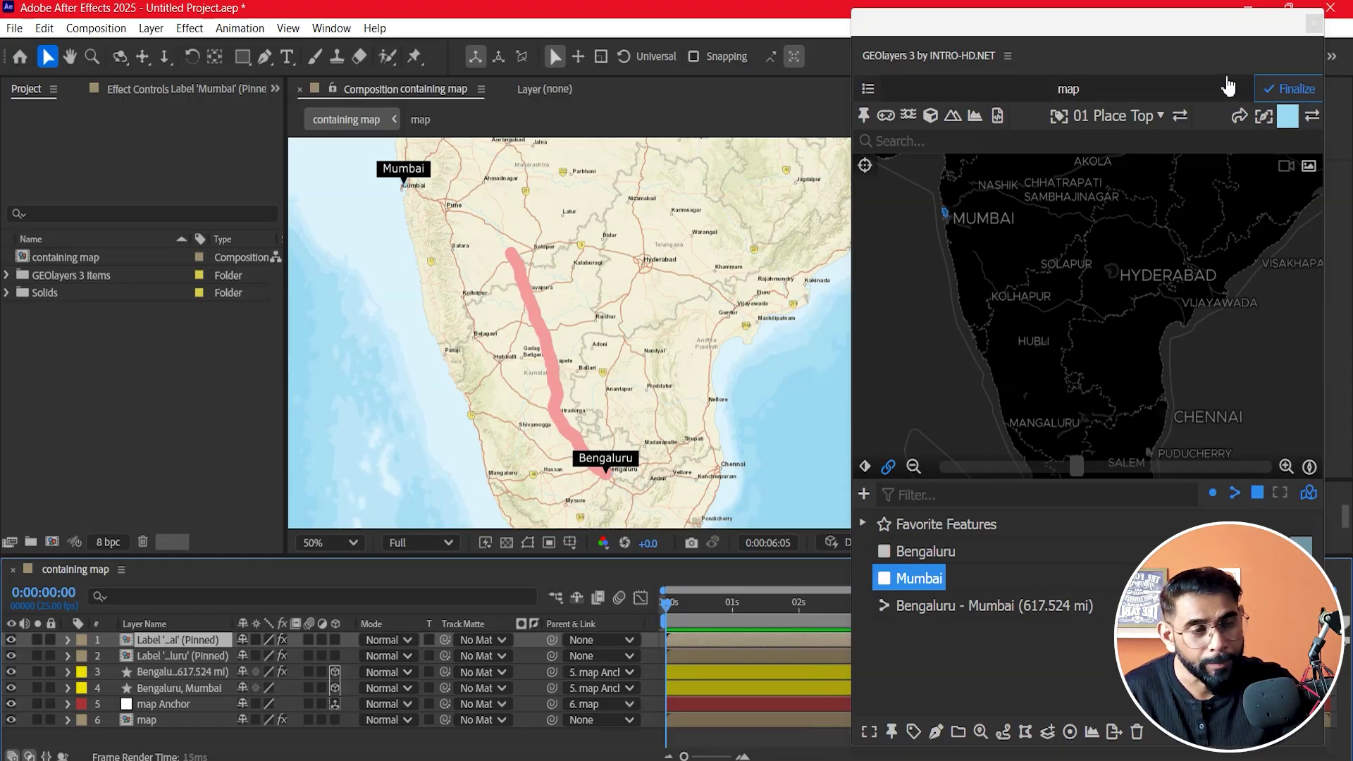
pyautogui.moveTo(1153, 20); pyautogui.dragTo(1173, 27)
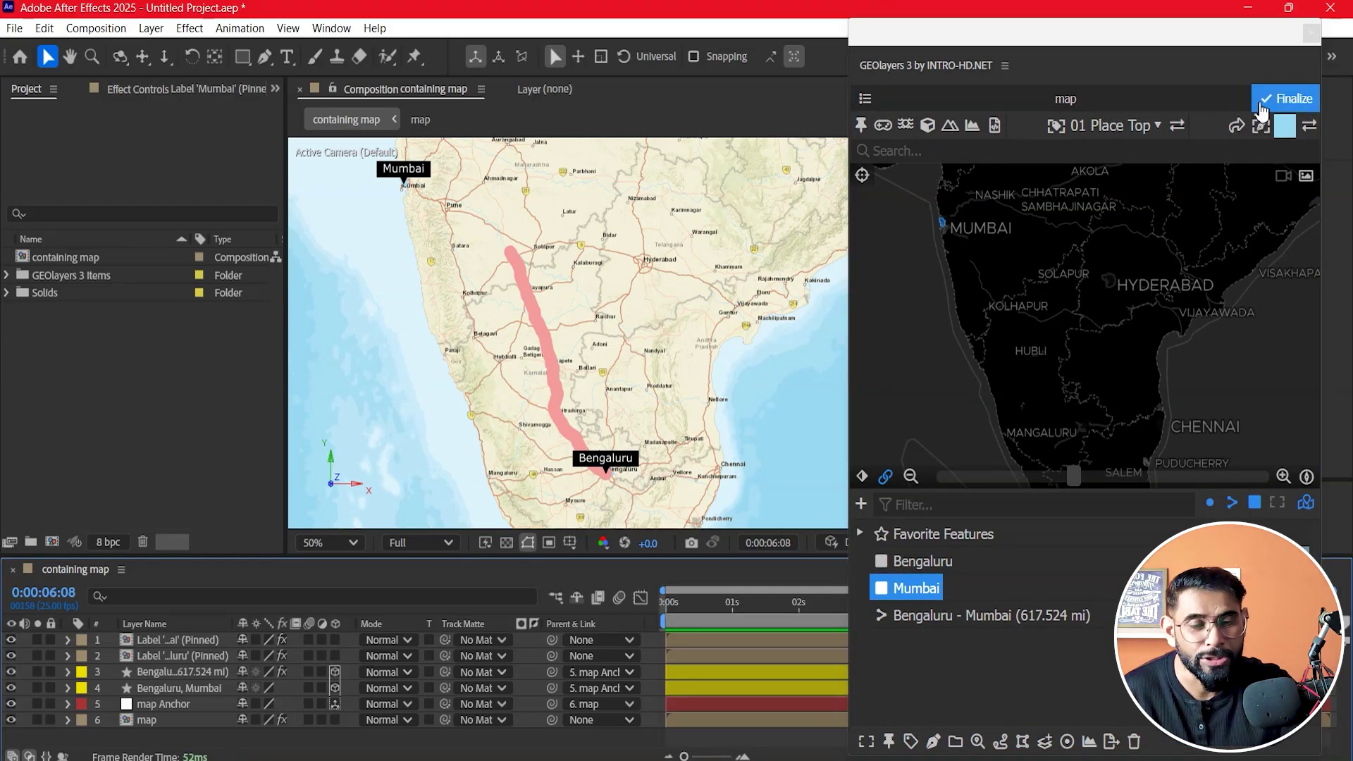
pyautogui.moveTo(783, 602); pyautogui.dragTo(635, 623)
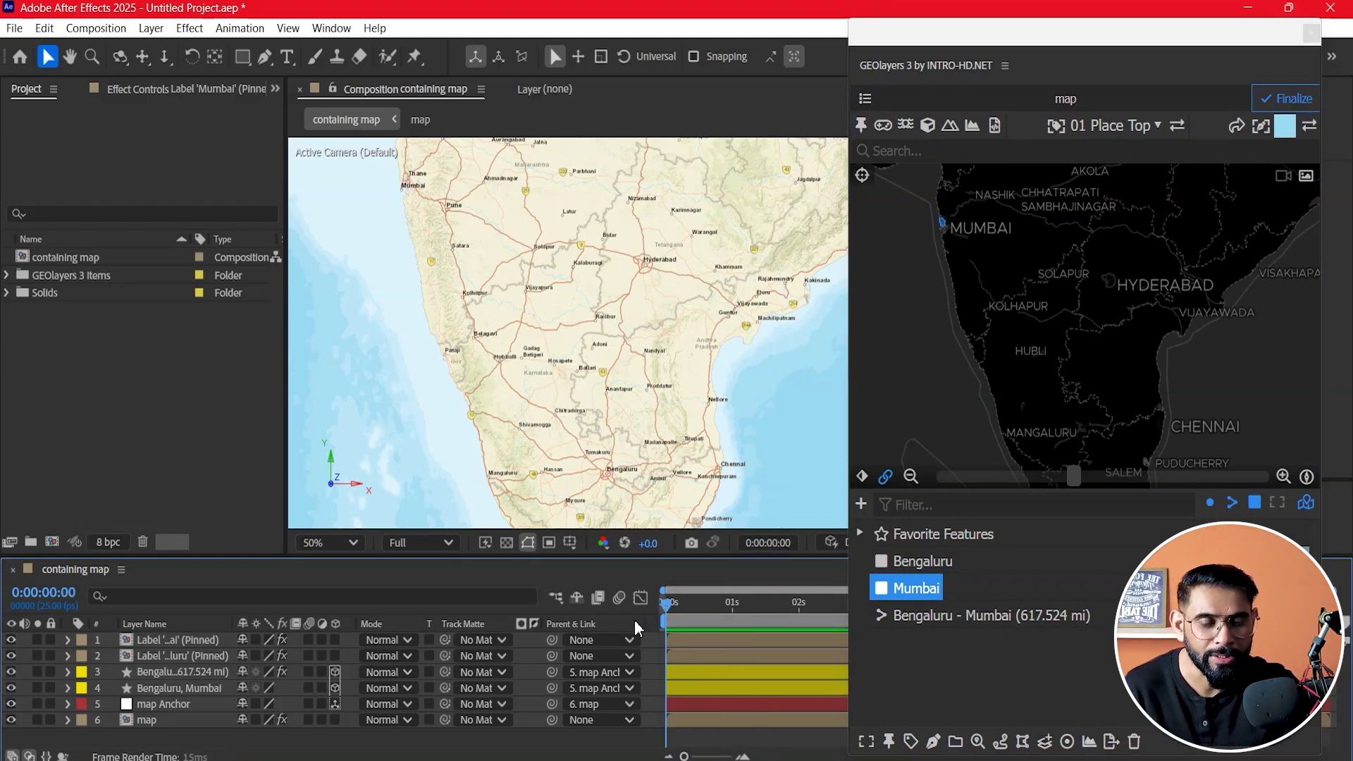
pyautogui.press('space')
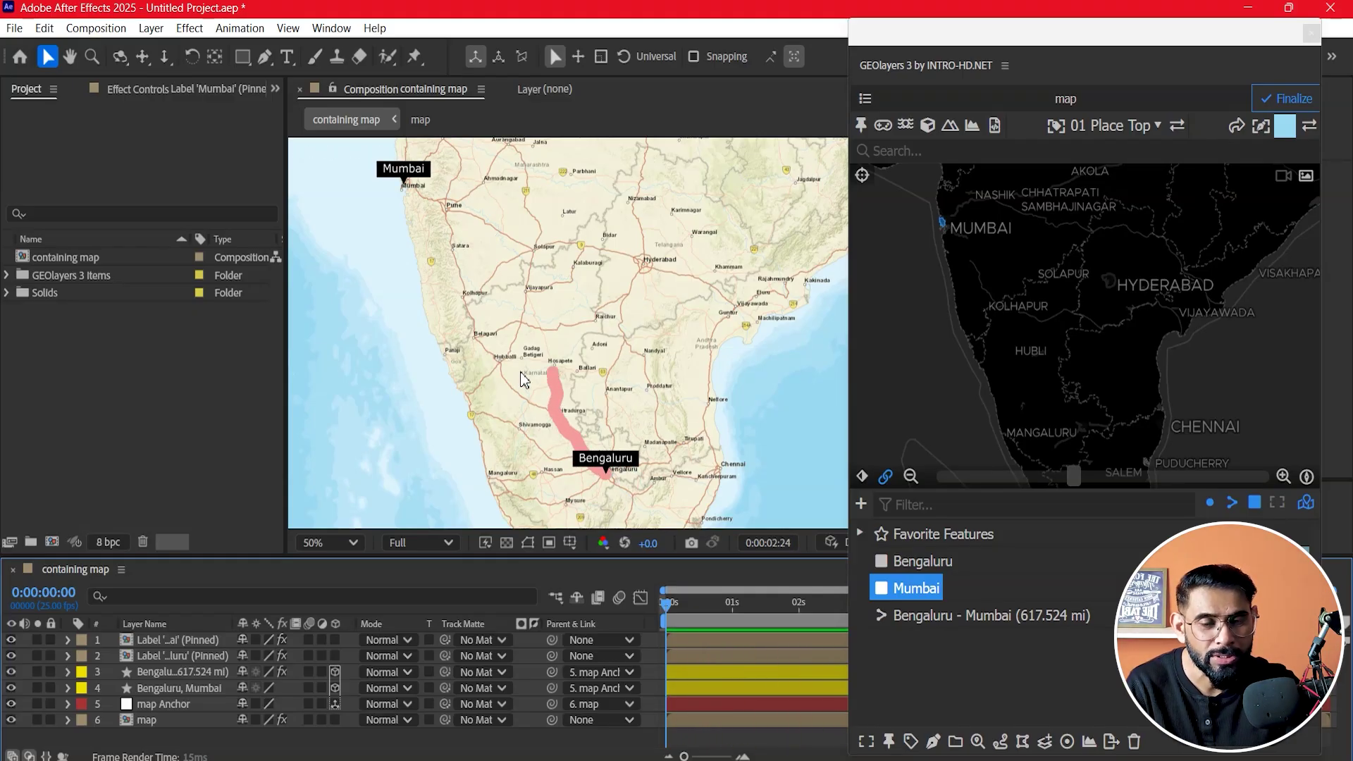
pyautogui.press('space')
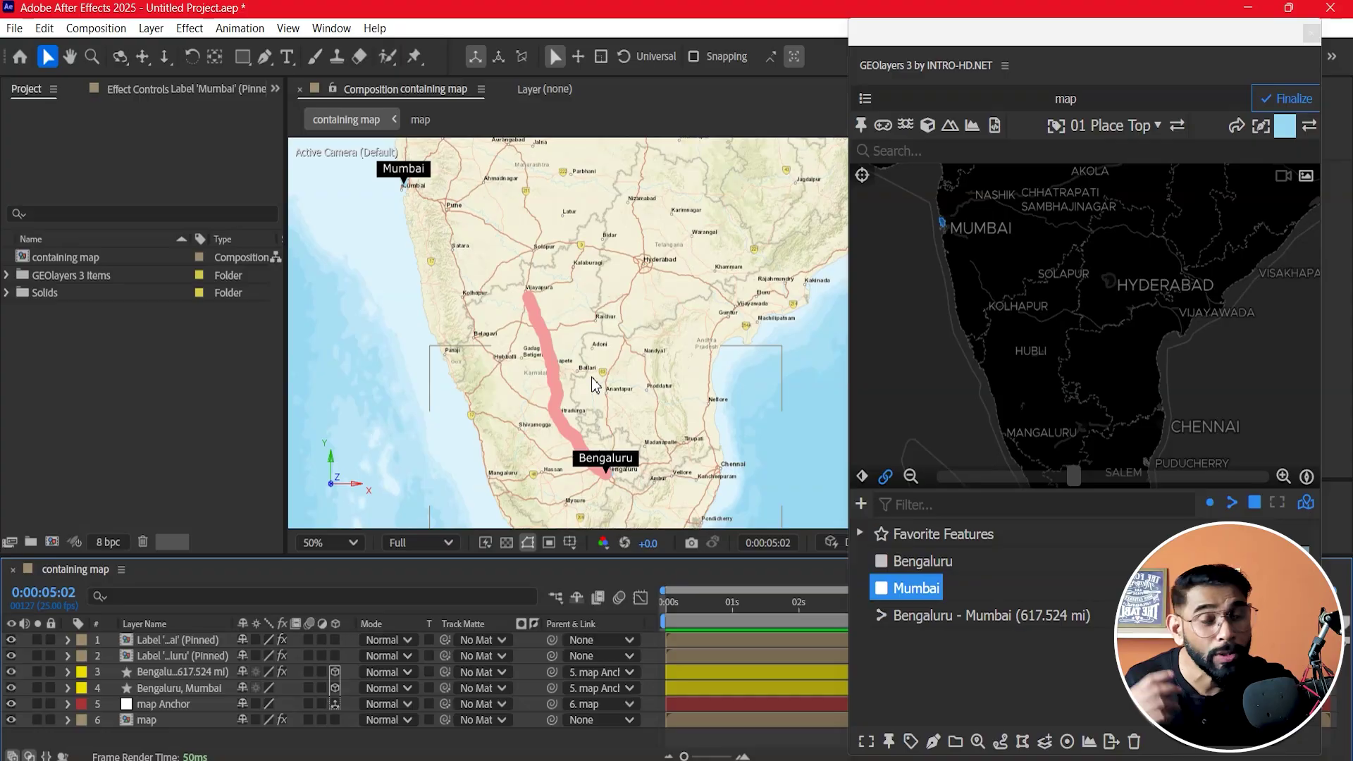
# - Switch the mapcomp's imagery to the green terrain relief style with blue sea, trying the flat beige-and-blue style first, and apply the settings
pyautogui.click(866, 99)
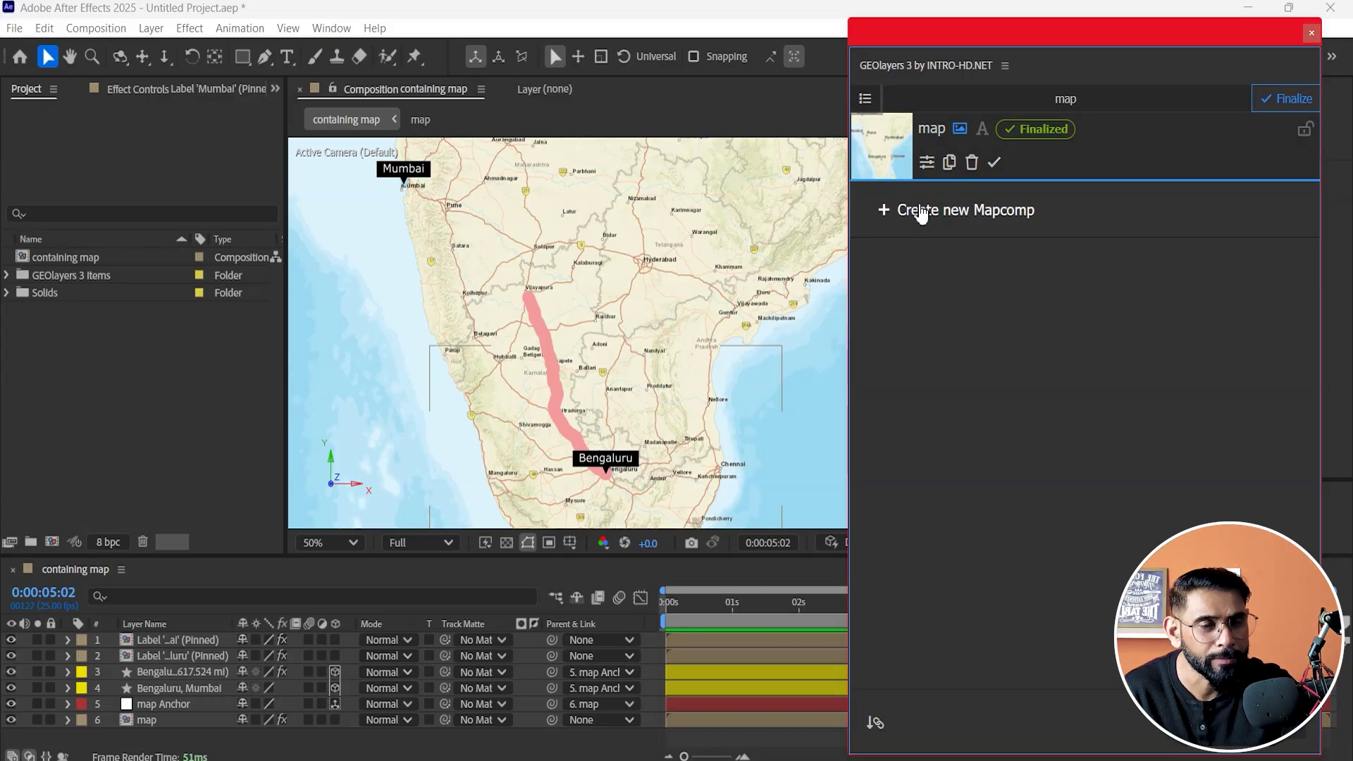
pyautogui.click(932, 164)
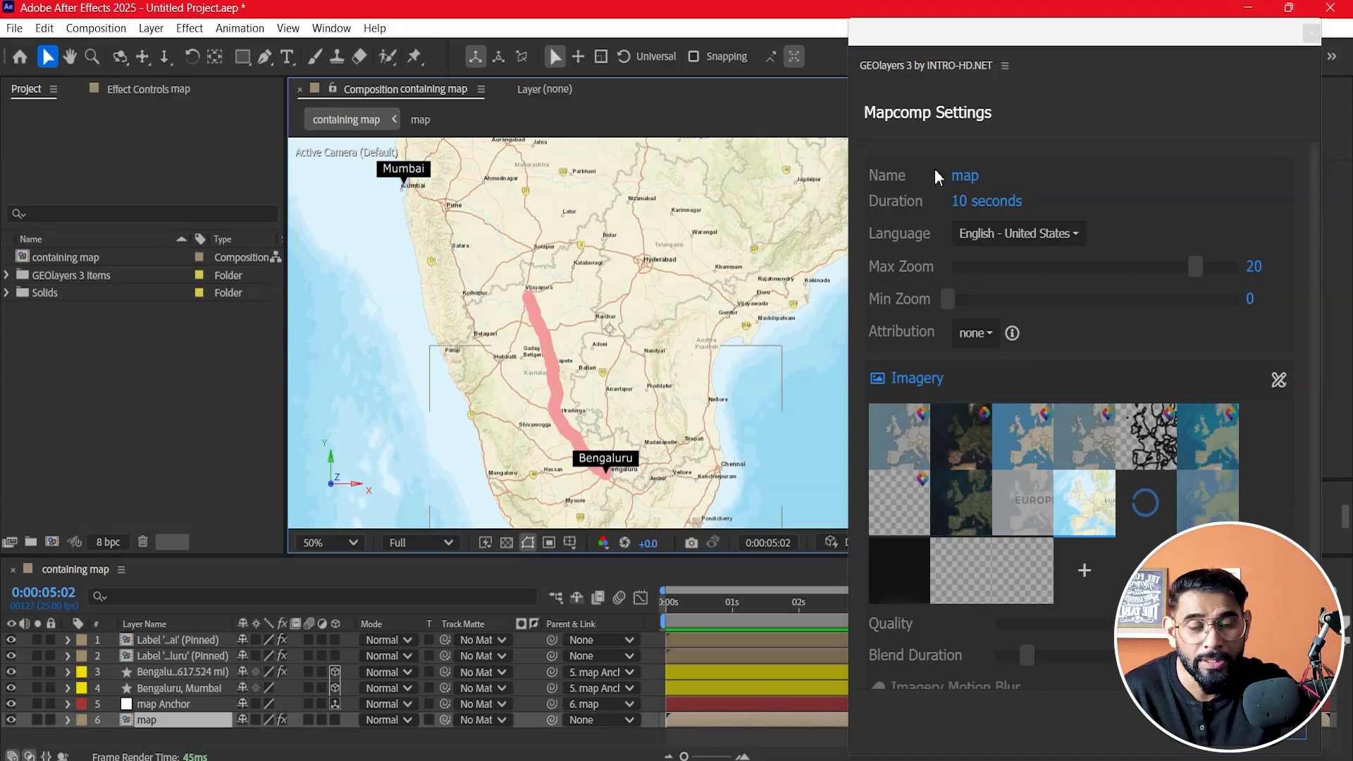
pyautogui.click(1032, 442)
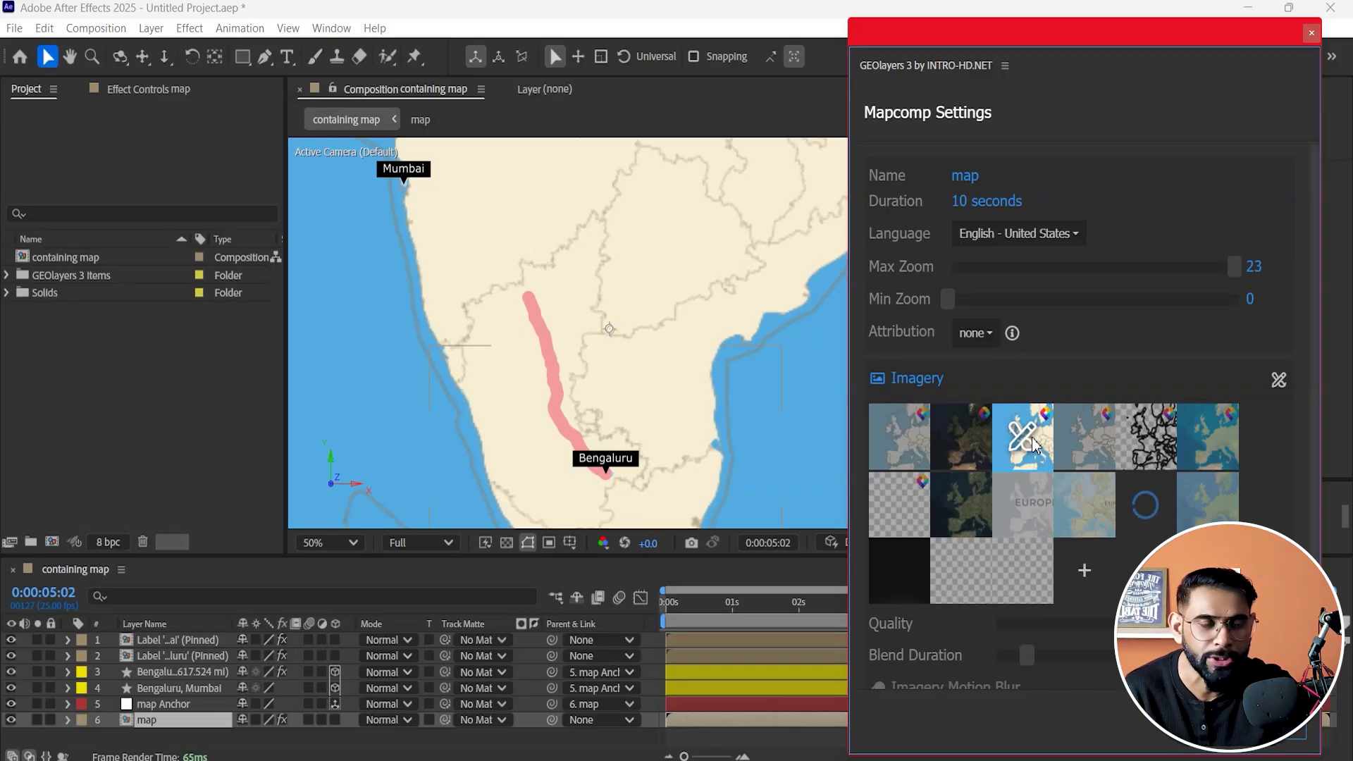
pyautogui.click(1206, 437)
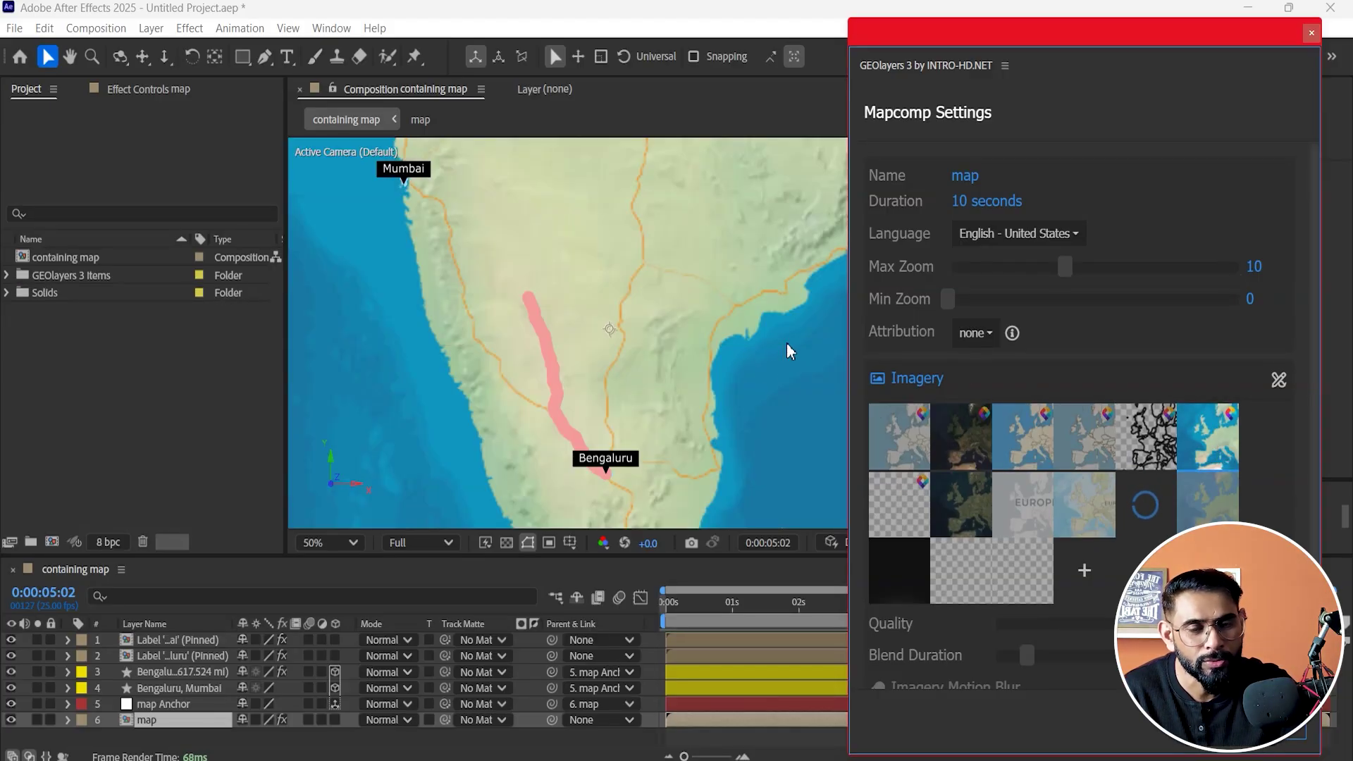
pyautogui.scroll(-2, 603, 350)
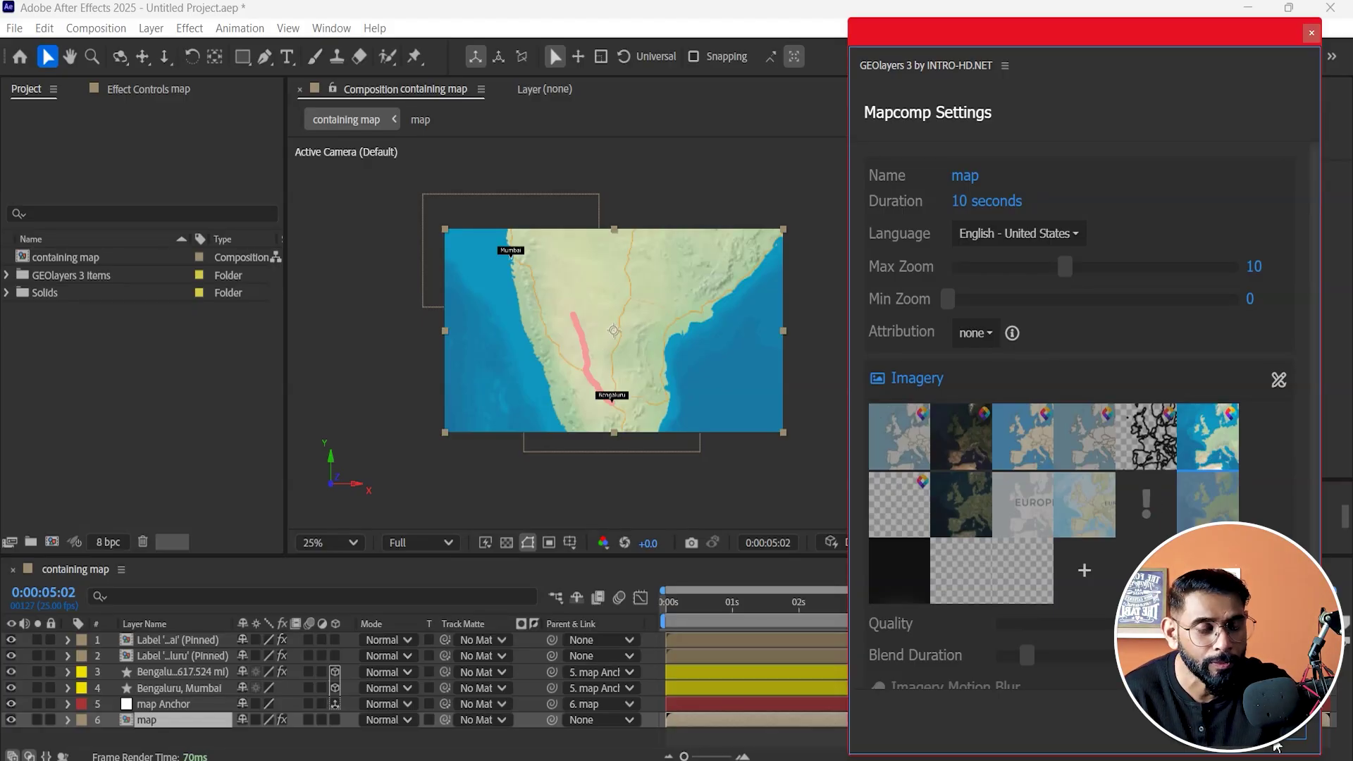
pyautogui.click(1296, 733)
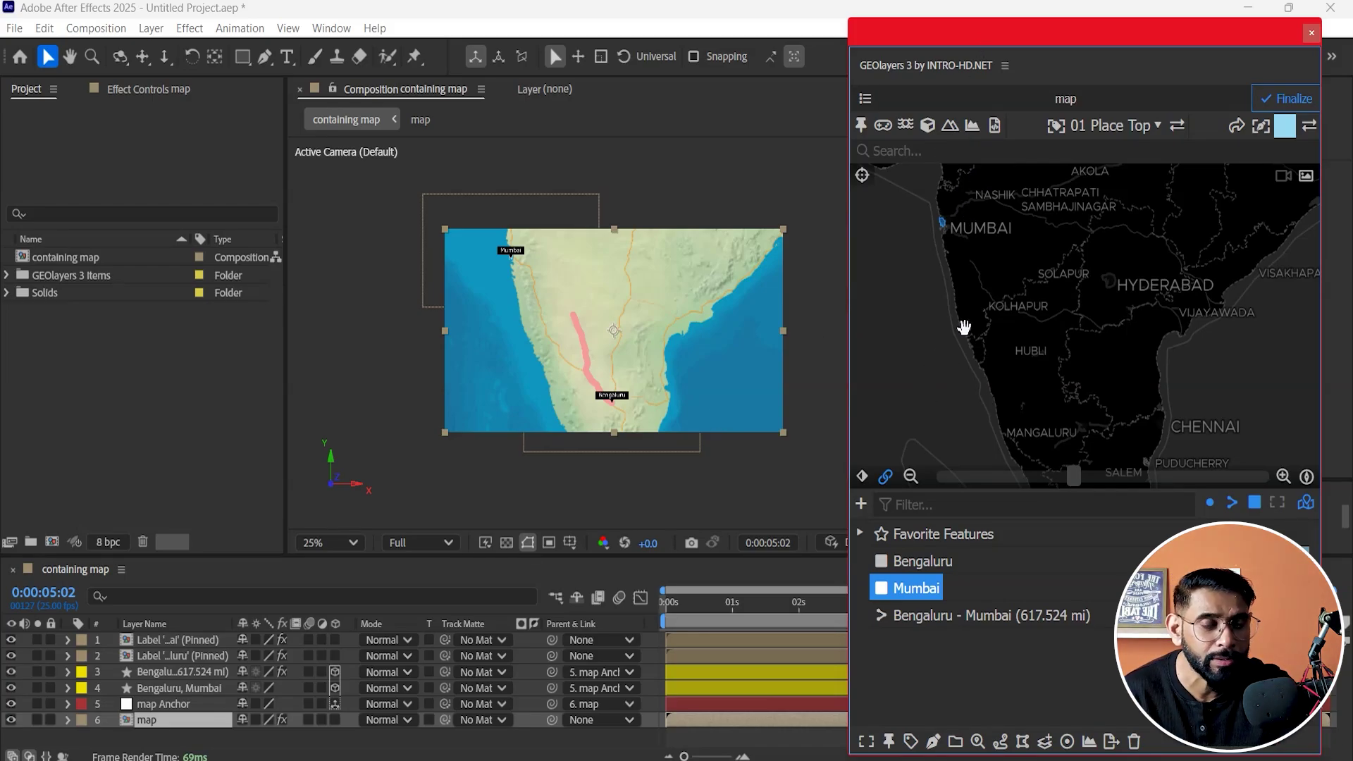
pyautogui.scroll(-5, 957, 327)
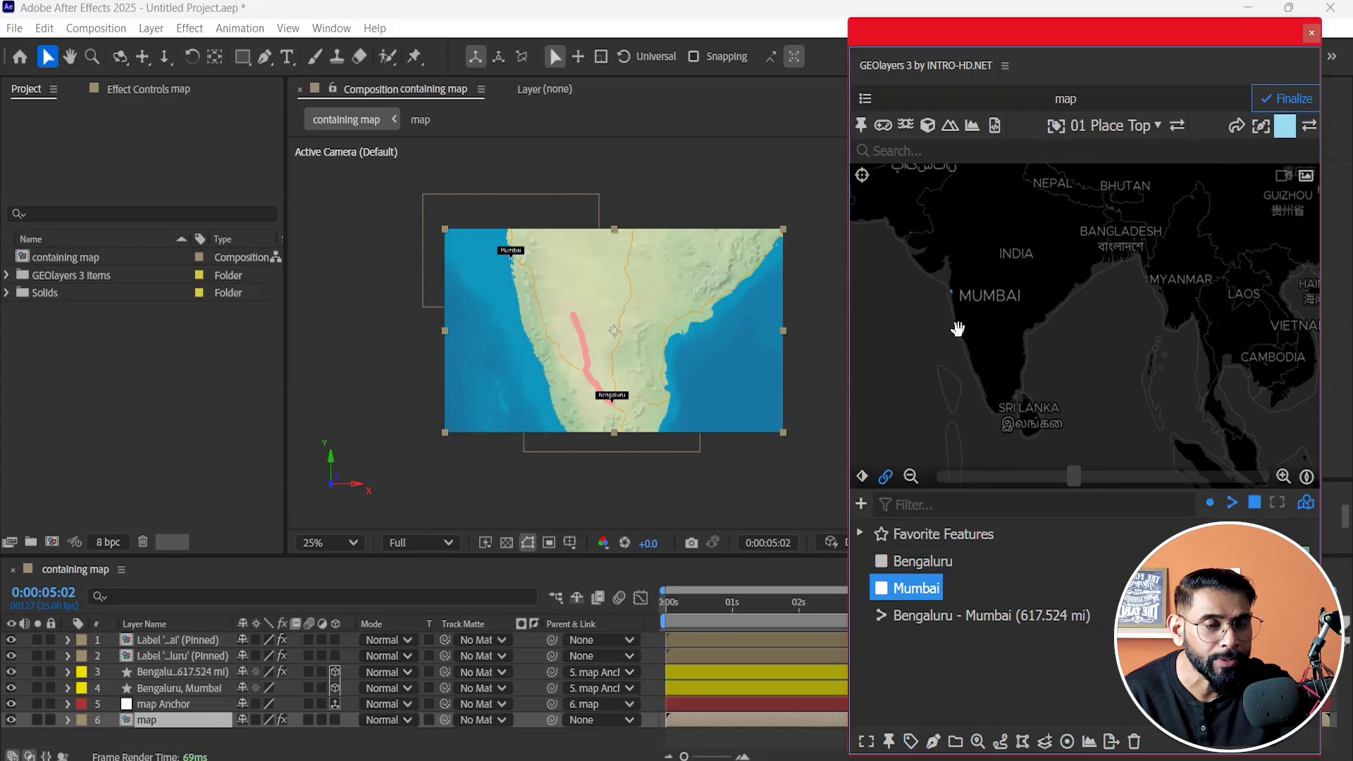
# - Frame the map view on all of India and its neighbouring countries, keyframe it at 0:00:00:00, and dismiss the hint
pyautogui.moveTo(1022, 272); pyautogui.dragTo(1048, 322)
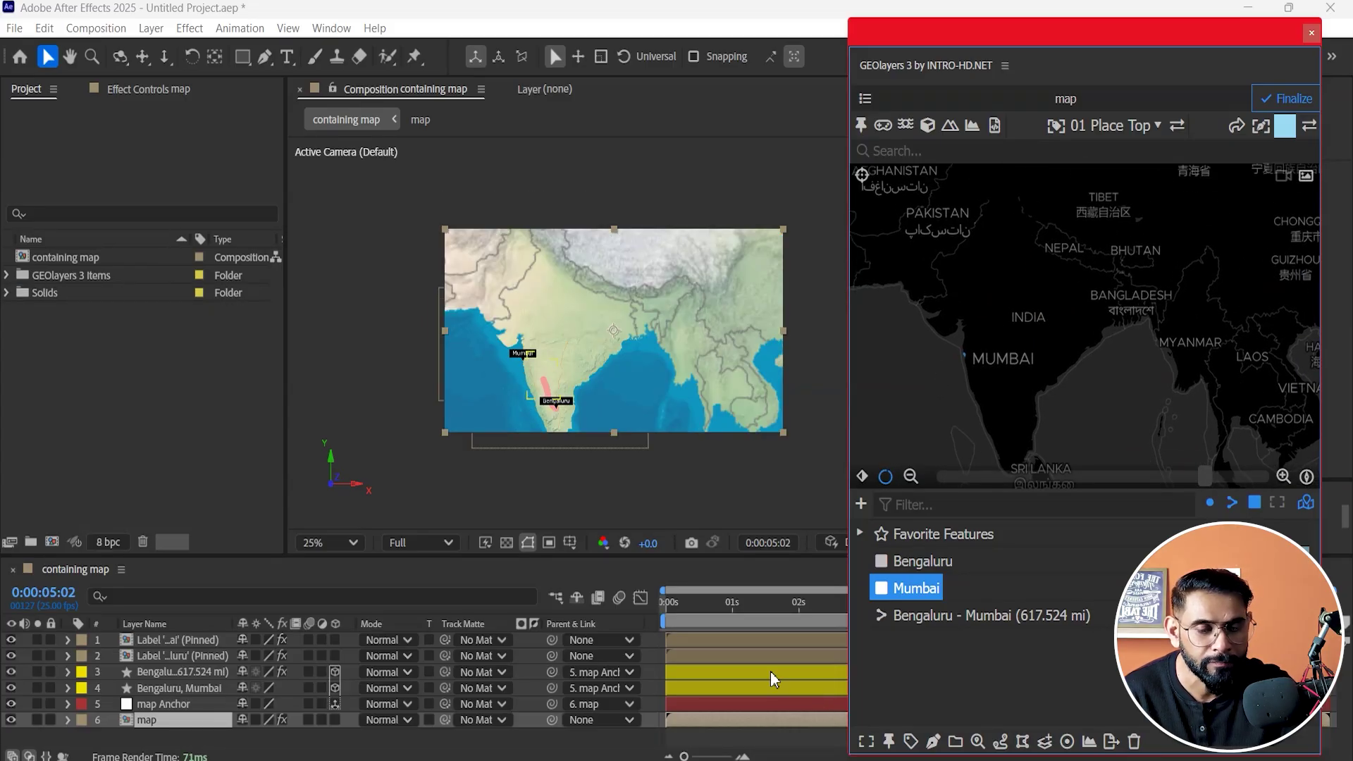
pyautogui.moveTo(763, 606); pyautogui.dragTo(648, 617)
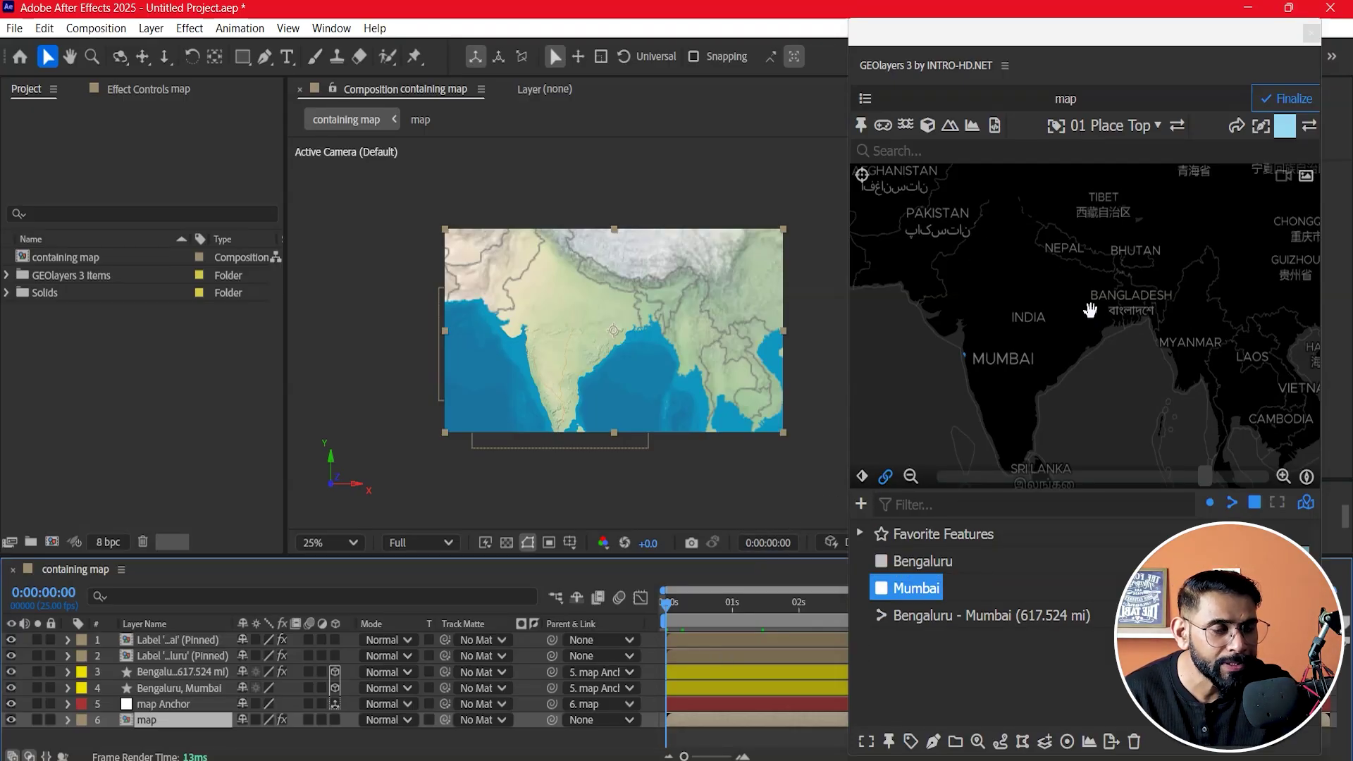
pyautogui.click(864, 478)
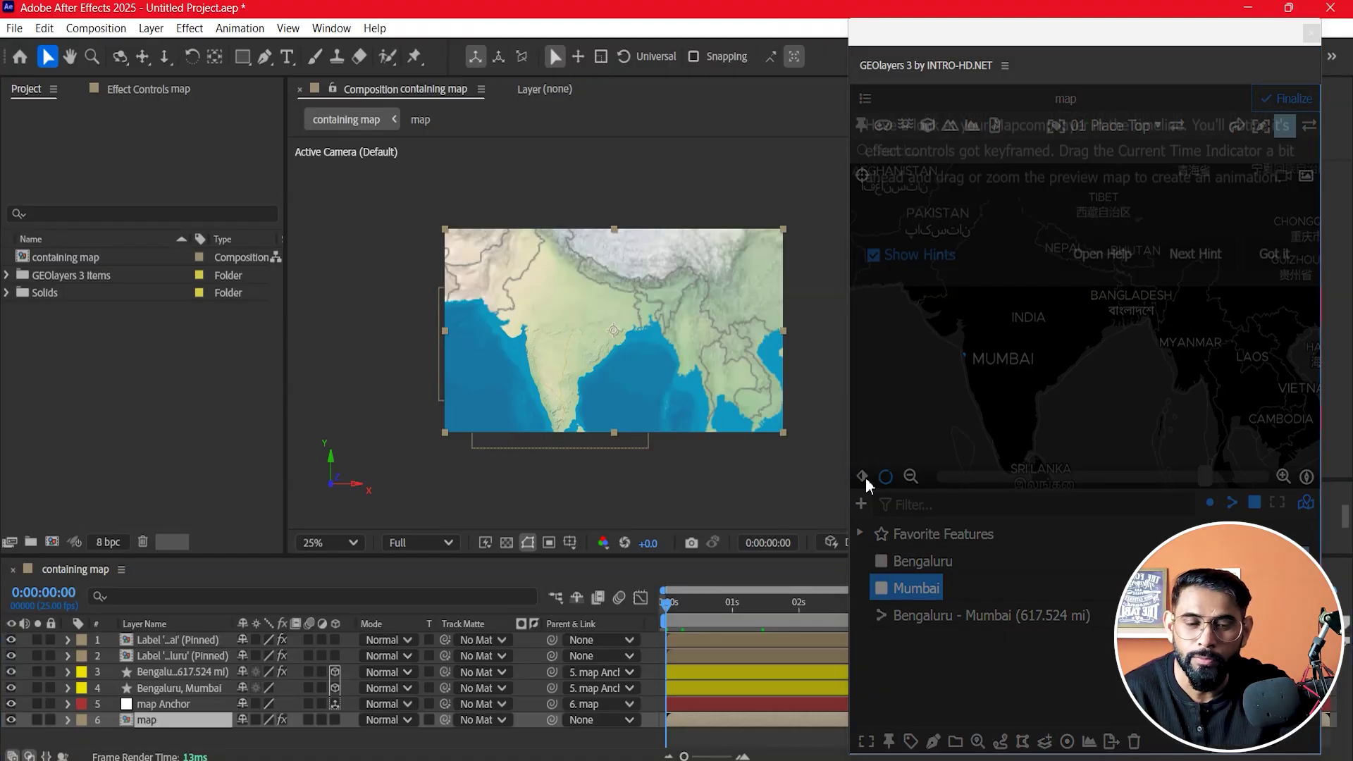
pyautogui.click(1275, 301)
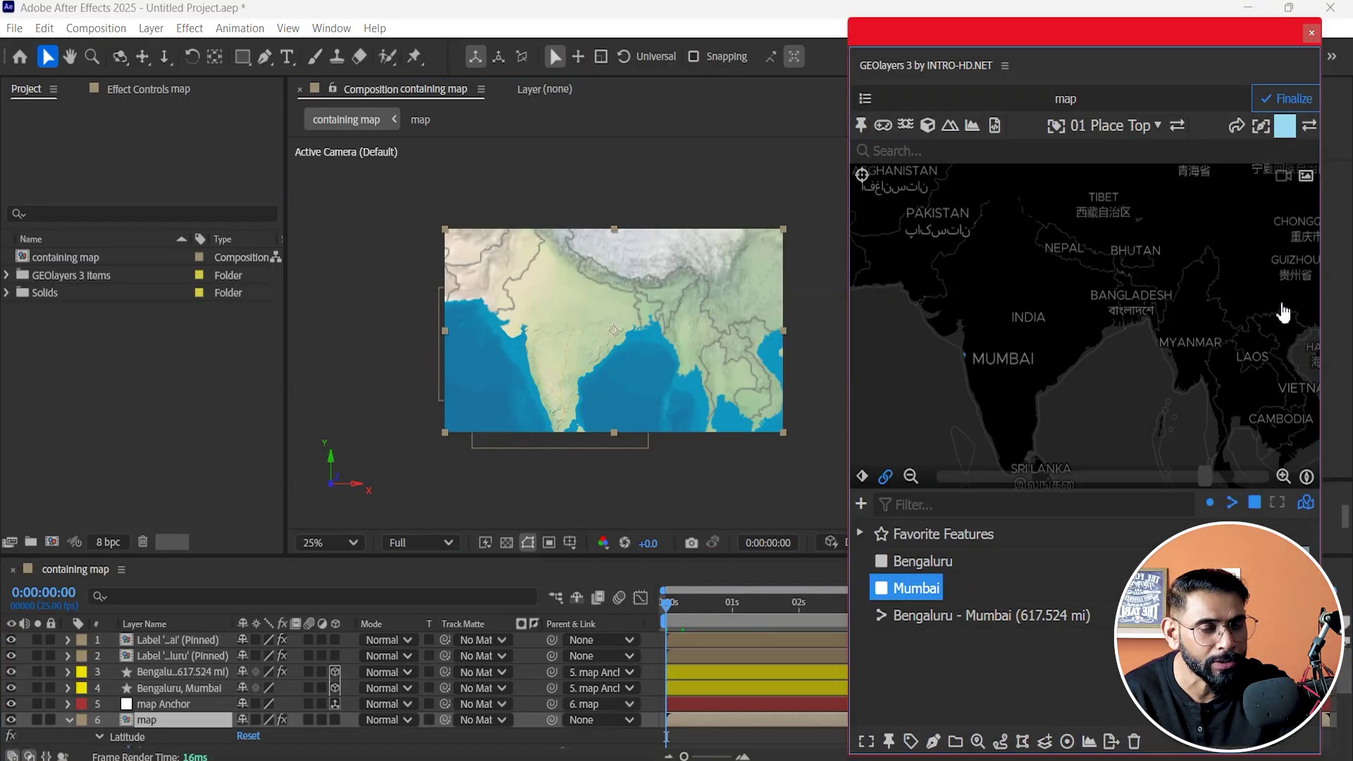
# - Move the GEOlayers window off the timeline and keyframe a closer map view of southern India at 0:00:04:23, dismissing the hint
pyautogui.moveTo(682, 610); pyautogui.dragTo(780, 604)
pyautogui.moveTo(972, 48); pyautogui.dragTo(142, 40)
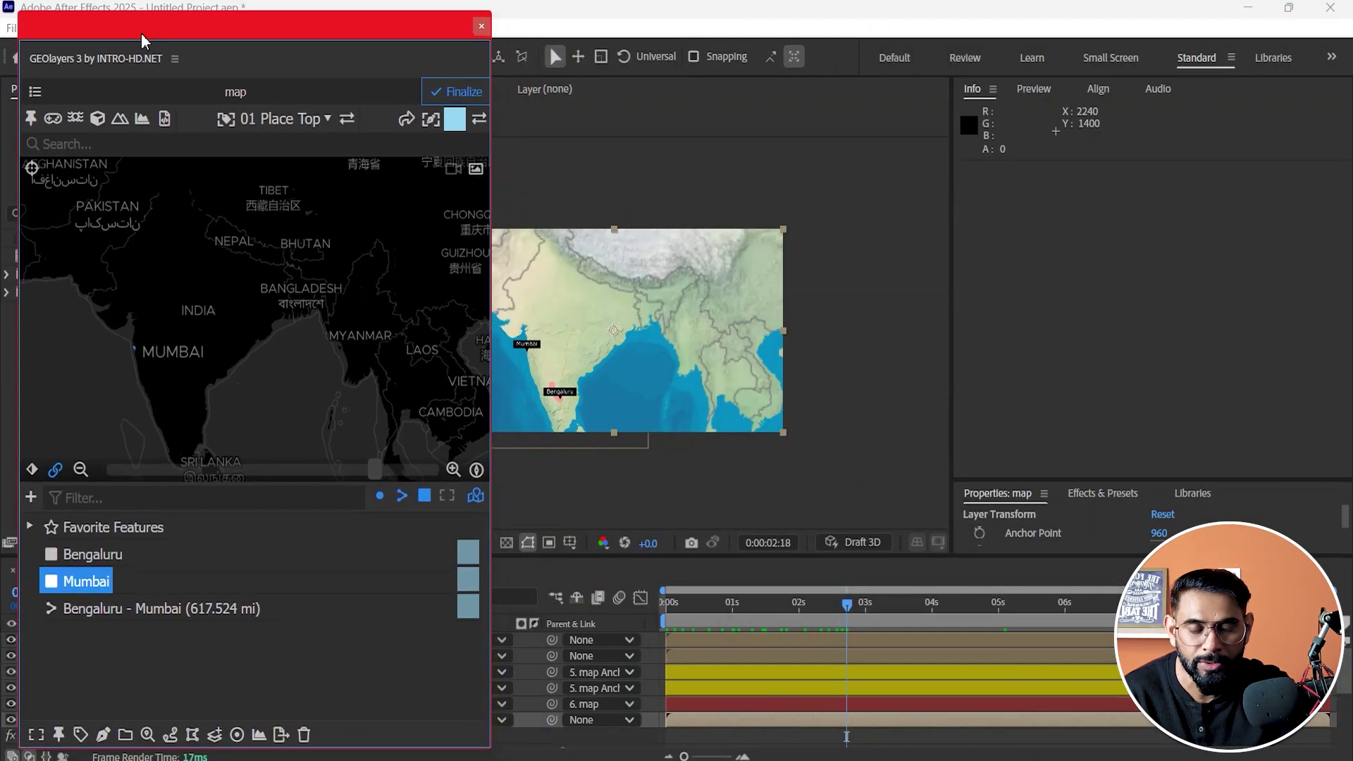
pyautogui.moveTo(627, 385); pyautogui.dragTo(743, 383)
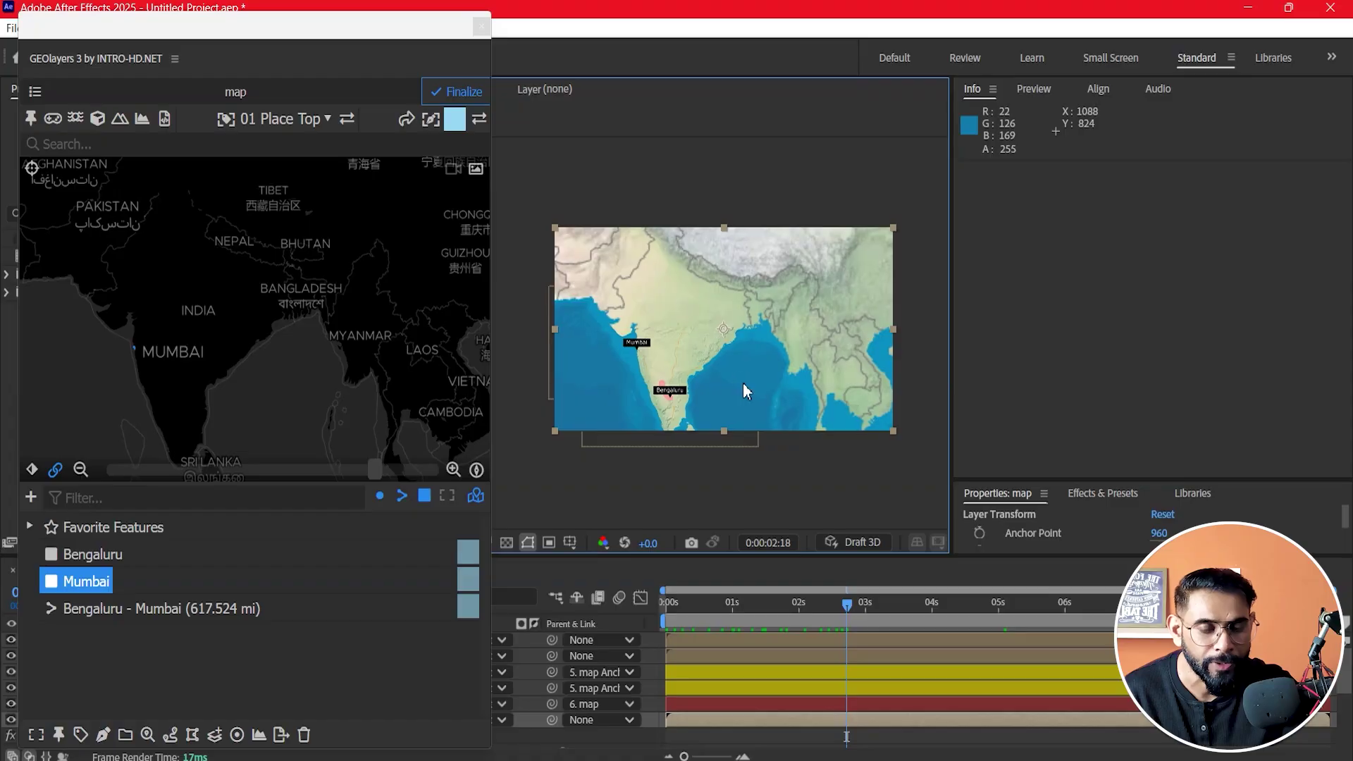
pyautogui.moveTo(884, 607); pyautogui.dragTo(994, 622)
pyautogui.scroll(5, 228, 397)
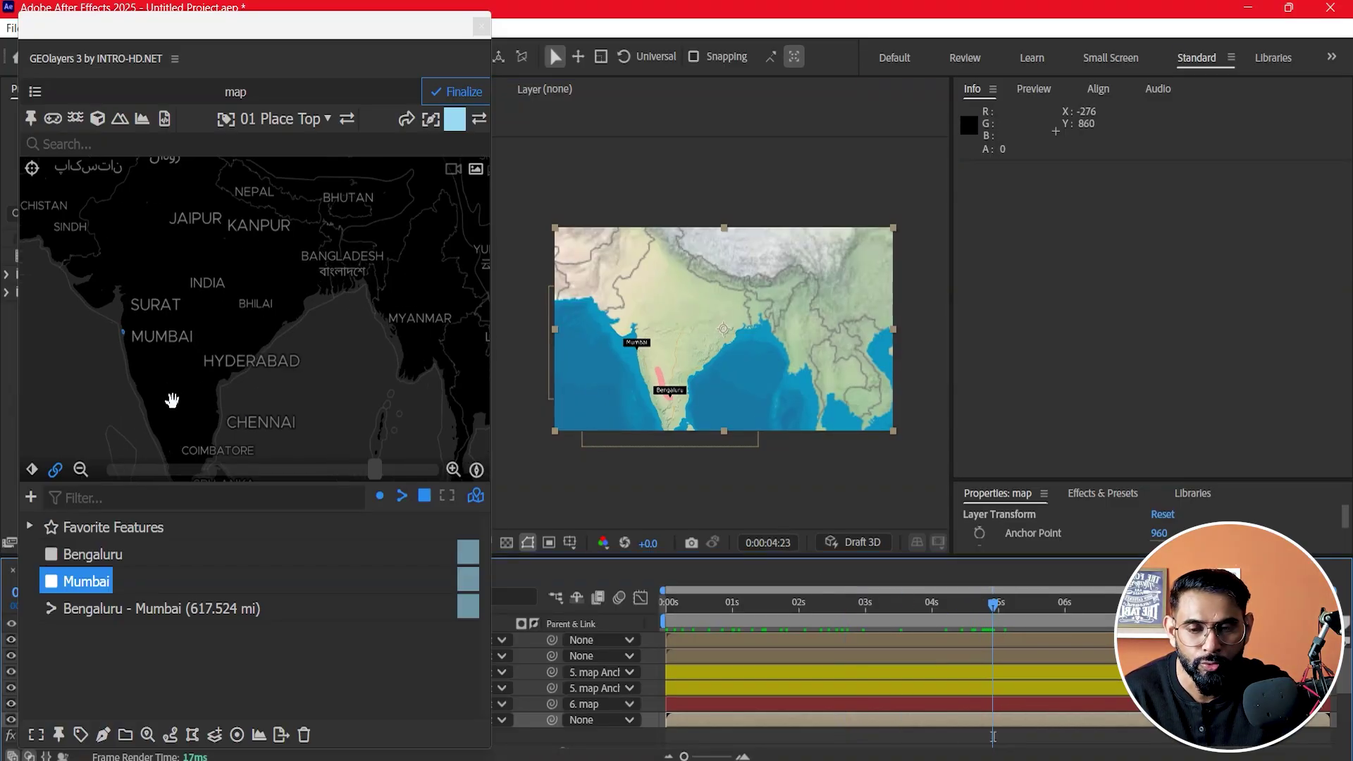
pyautogui.moveTo(185, 401); pyautogui.dragTo(254, 324)
pyautogui.scroll(3, 234, 323)
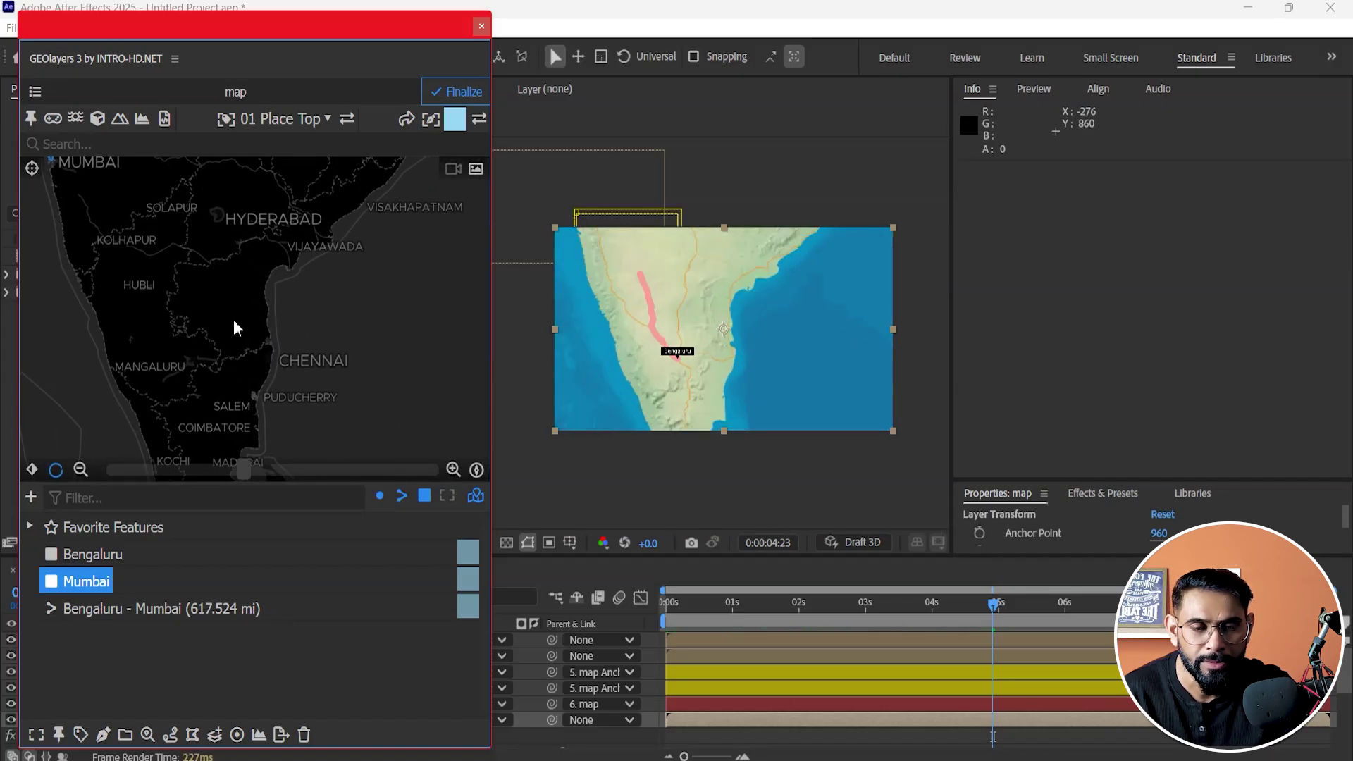
pyautogui.scroll(-2, 247, 356)
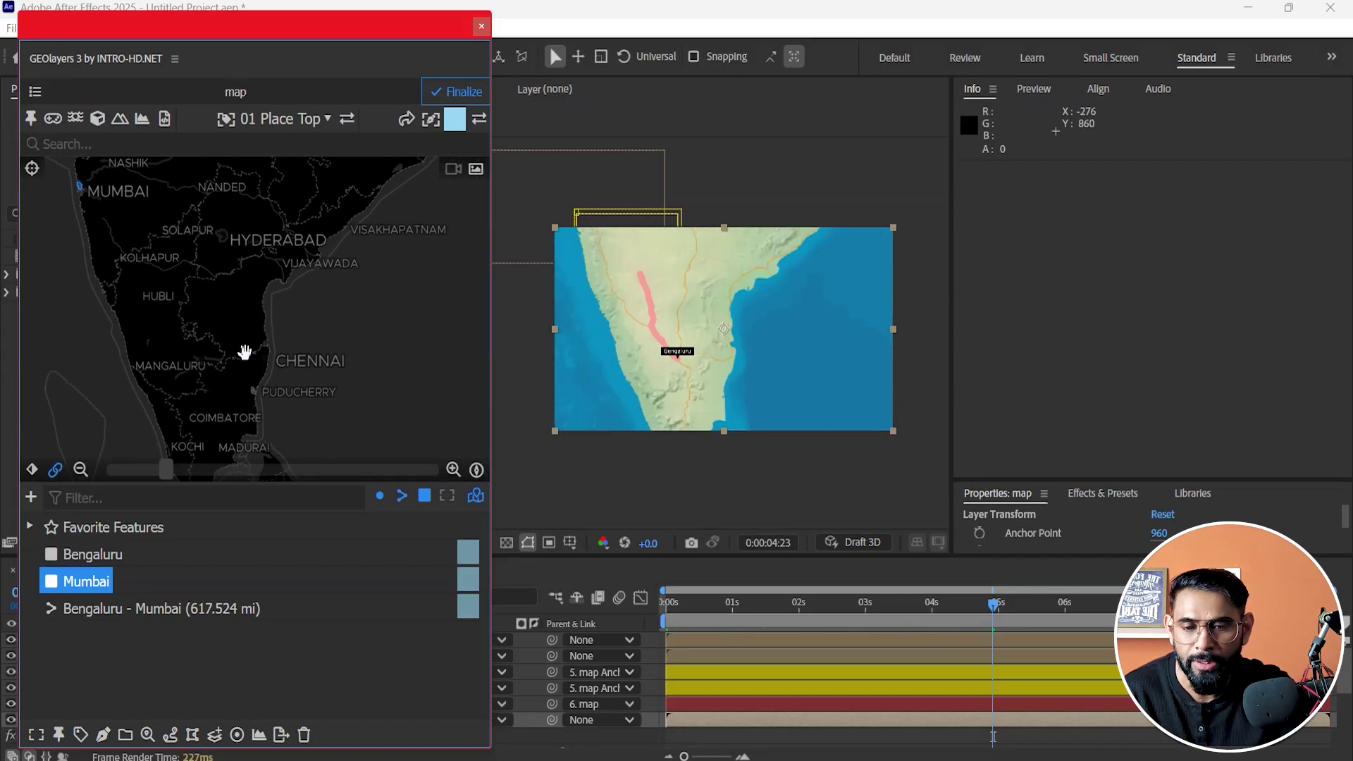
pyautogui.moveTo(241, 350); pyautogui.dragTo(262, 345)
pyautogui.click(33, 470)
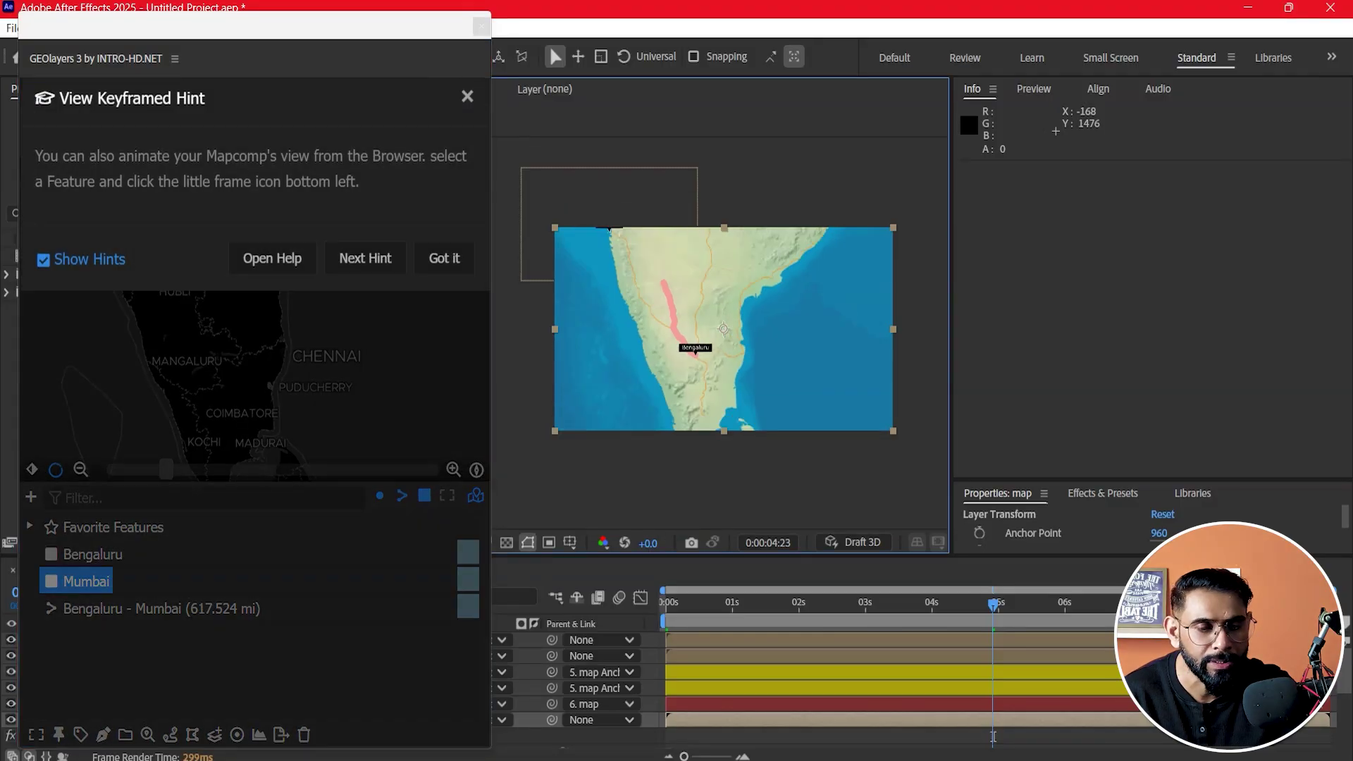
pyautogui.click(444, 267)
# - At 0:00:09:01, reposition and rotate the map view so the whole route between Mumbai and Bengaluru is in frame
pyautogui.moveTo(1030, 607); pyautogui.dragTo(997, 621)
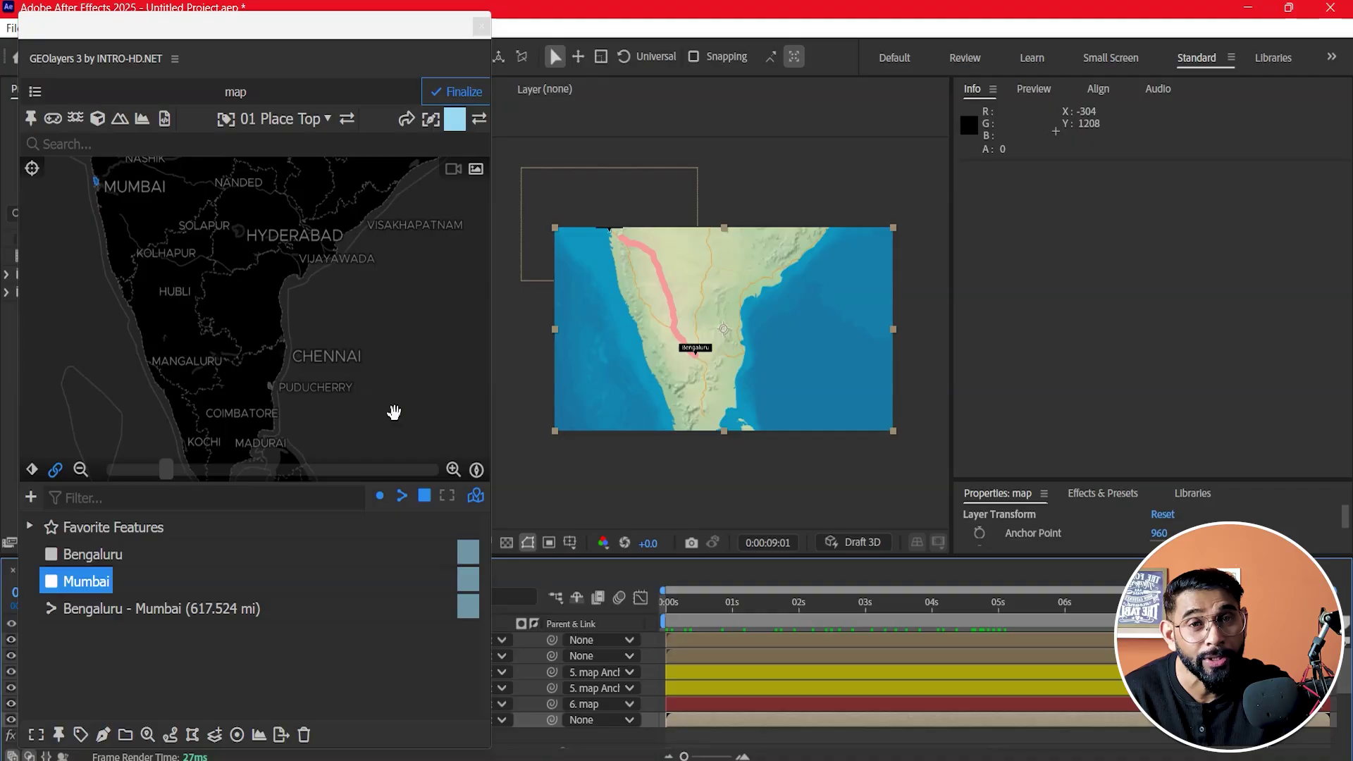
pyautogui.moveTo(403, 419); pyautogui.dragTo(372, 384)
pyautogui.moveTo(325, 350); pyautogui.dragTo(358, 259)
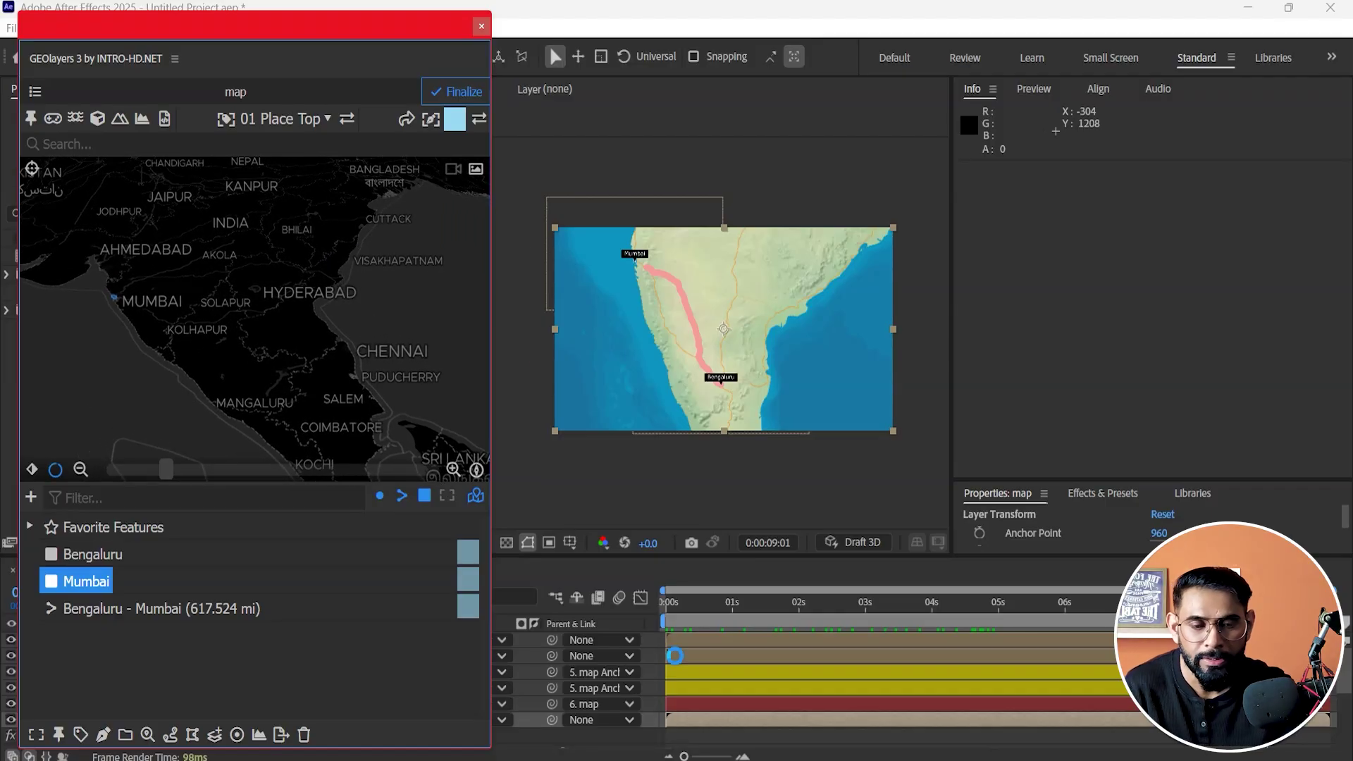
# - Play the composition from the start to review the camera move from all of India to the route
pyautogui.moveTo(1198, 613); pyautogui.dragTo(666, 679)
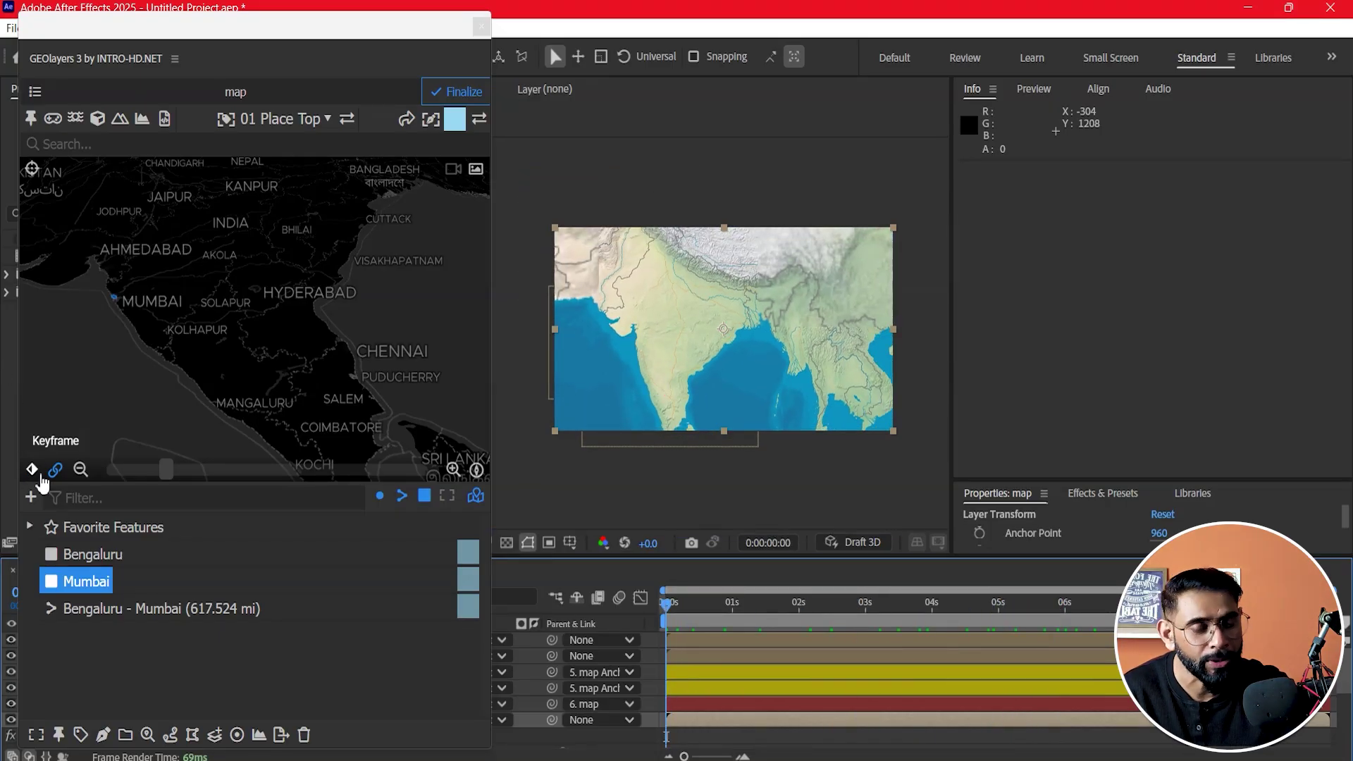
pyautogui.hotkey('ctrl', 'shift', 'a')
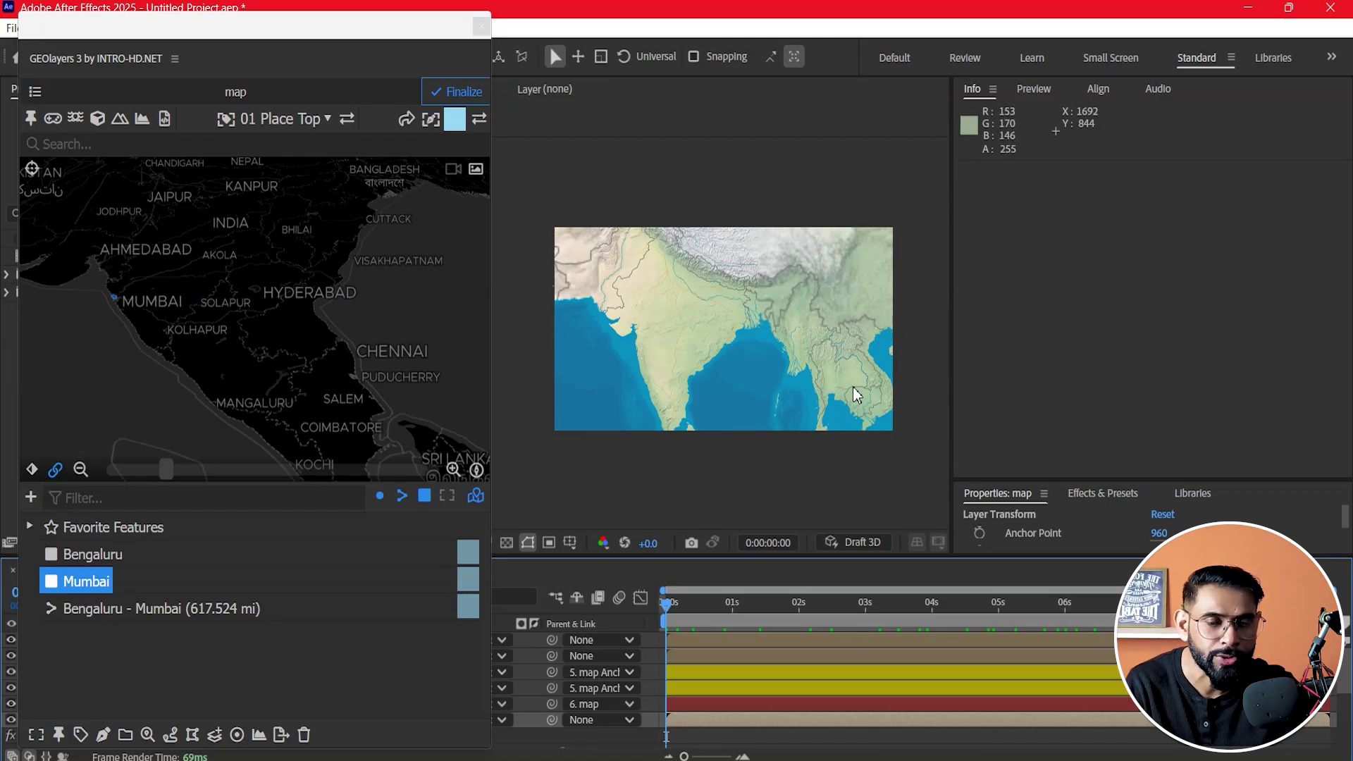
pyautogui.press('space')
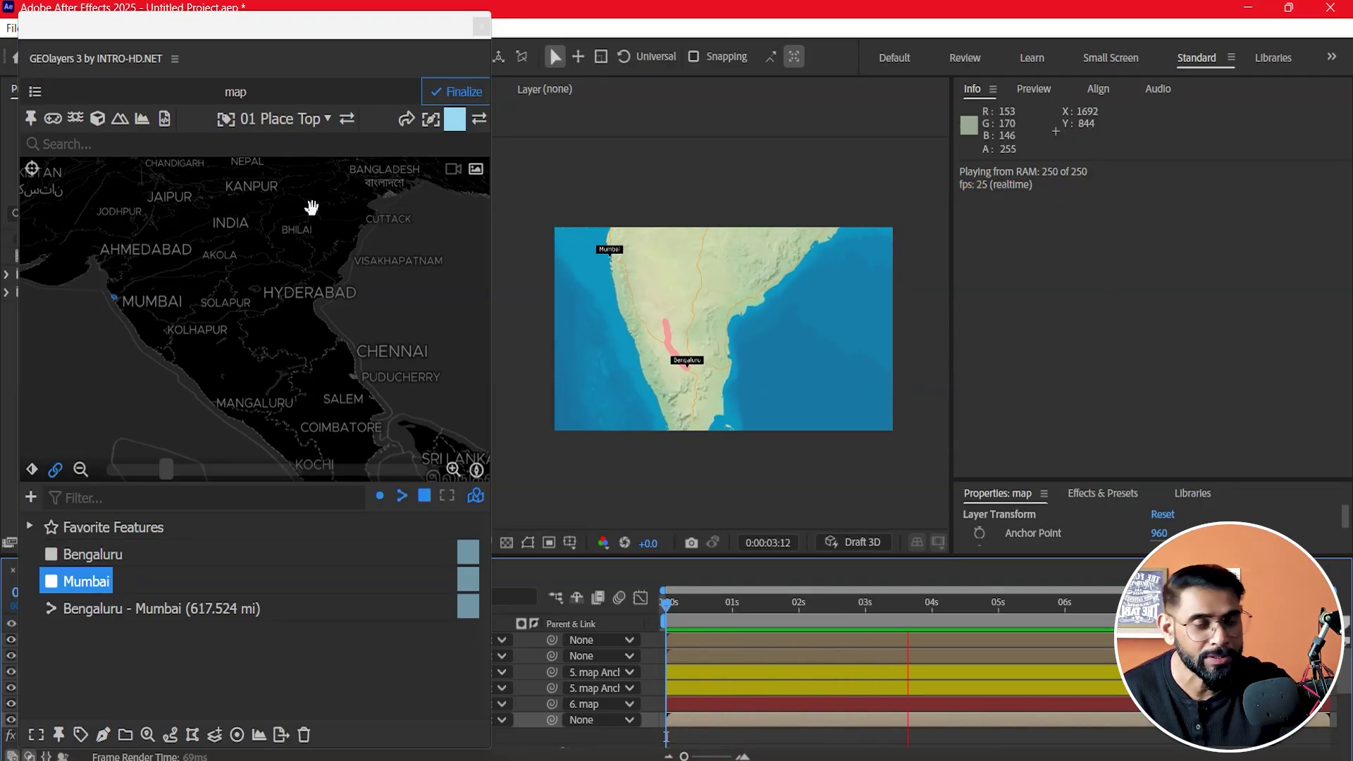
# - Finalize the mapcomp with the playhead at 0:00:09:23, dismiss the finalization dialog, and close the GEOlayers window
pyautogui.moveTo(919, 605)
pyautogui.mouseDown()
pyautogui.moveTo(670, 628)
pyautogui.moveTo(1328, 645)
pyautogui.mouseUp()
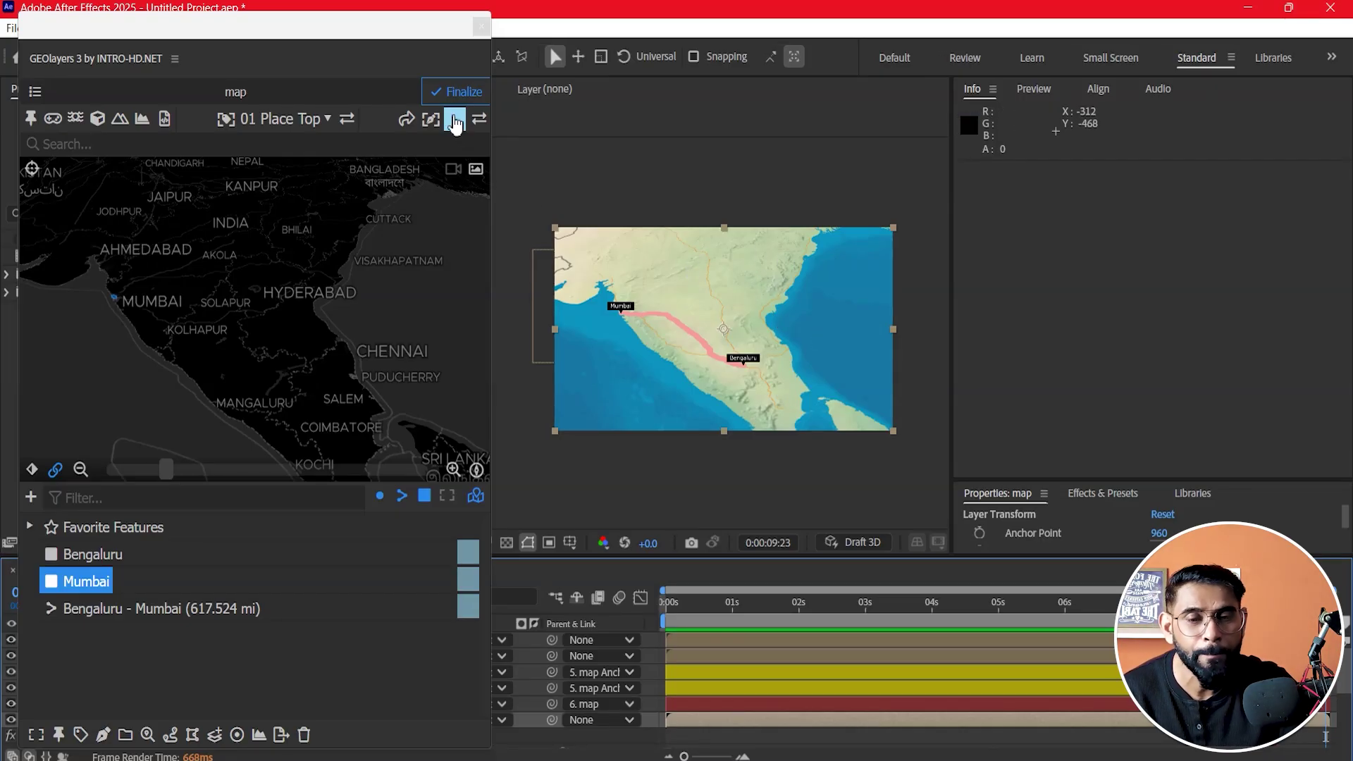
pyautogui.click(454, 92)
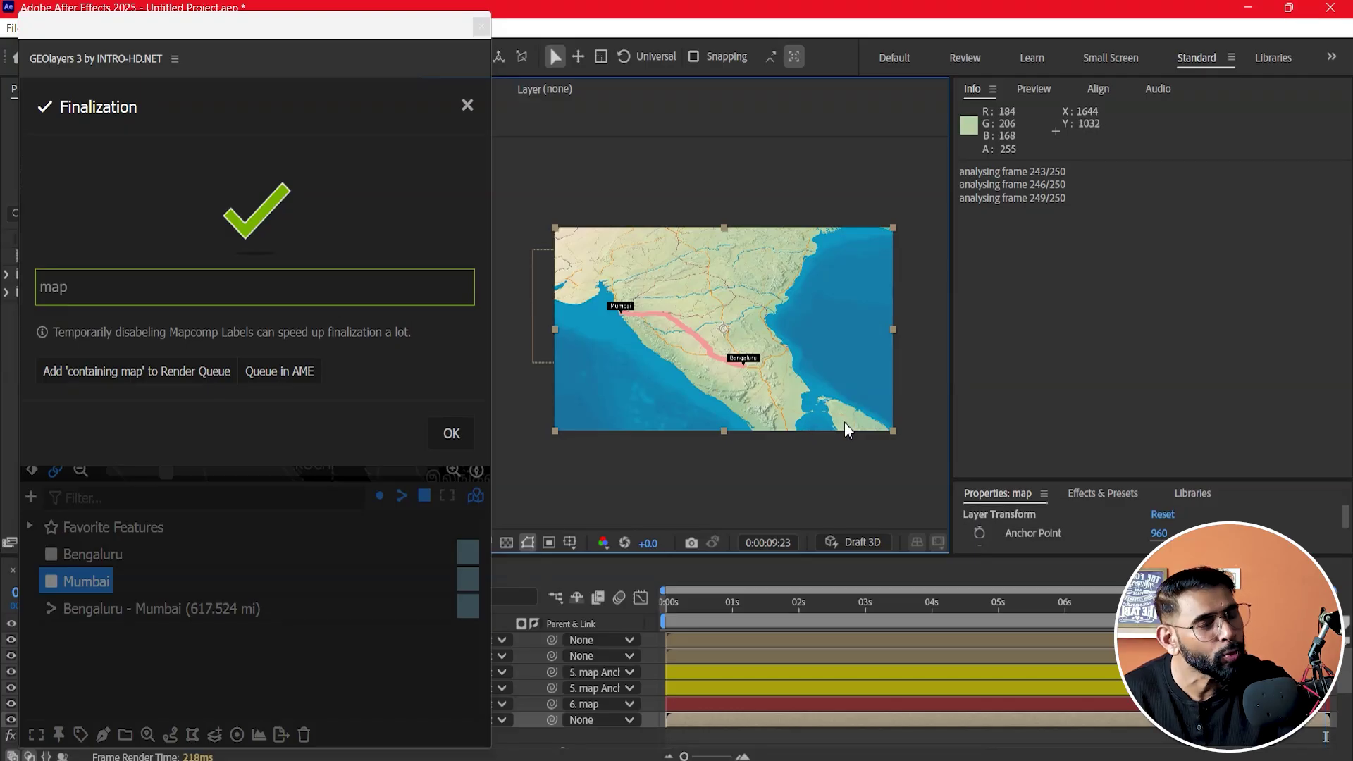
pyautogui.click(450, 437)
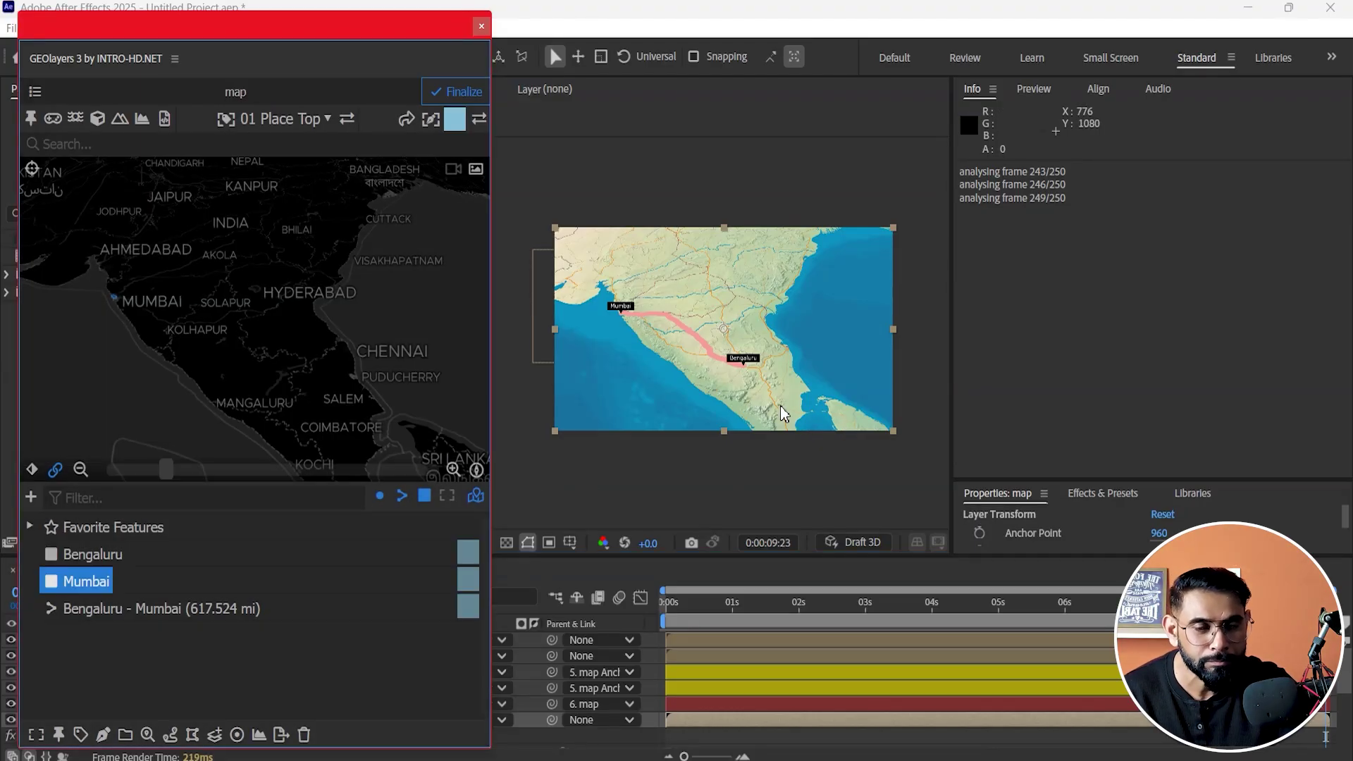
pyautogui.click(482, 28)
# - Inspect the finalized route and labels at 50% magnification and play the composition from 0:00:00:00
pyautogui.press('.')
pyautogui.moveTo(823, 390); pyautogui.dragTo(611, 361)
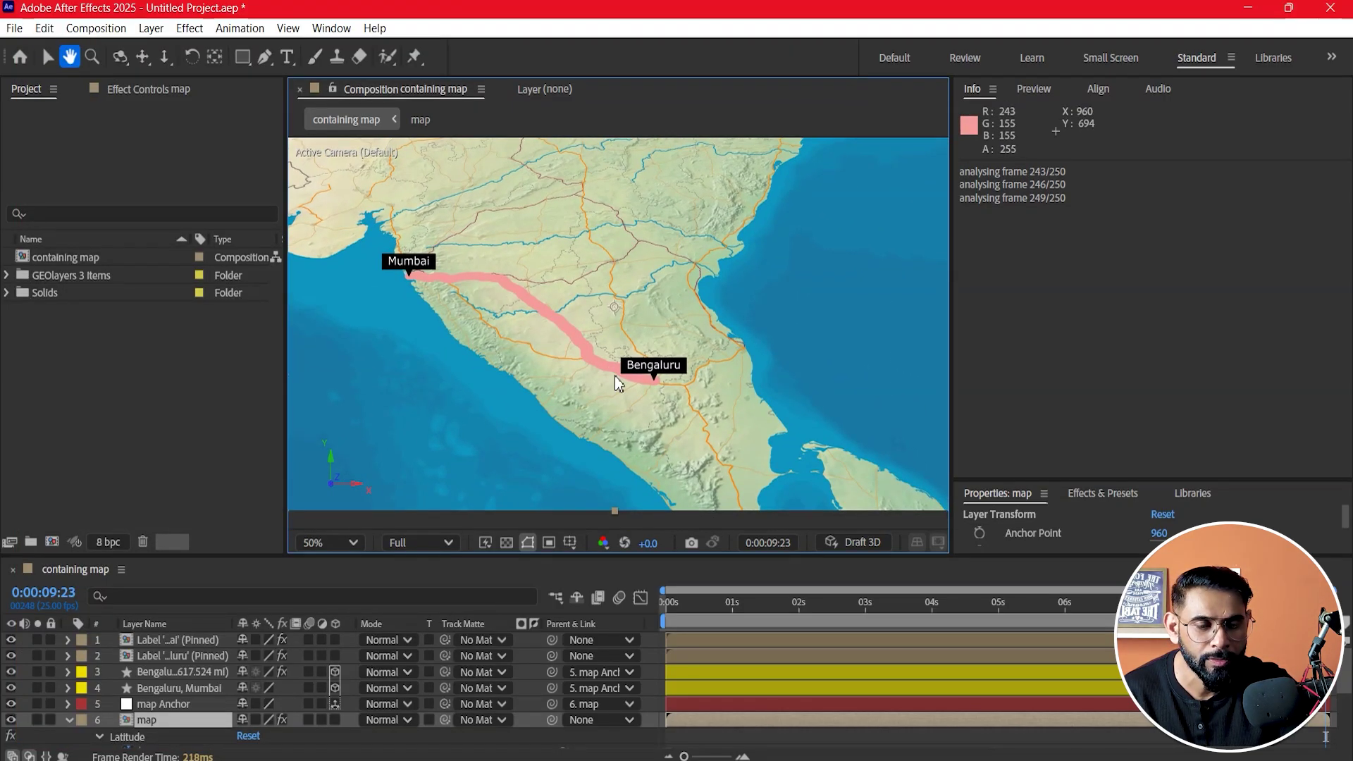
pyautogui.moveTo(850, 610); pyautogui.dragTo(576, 623)
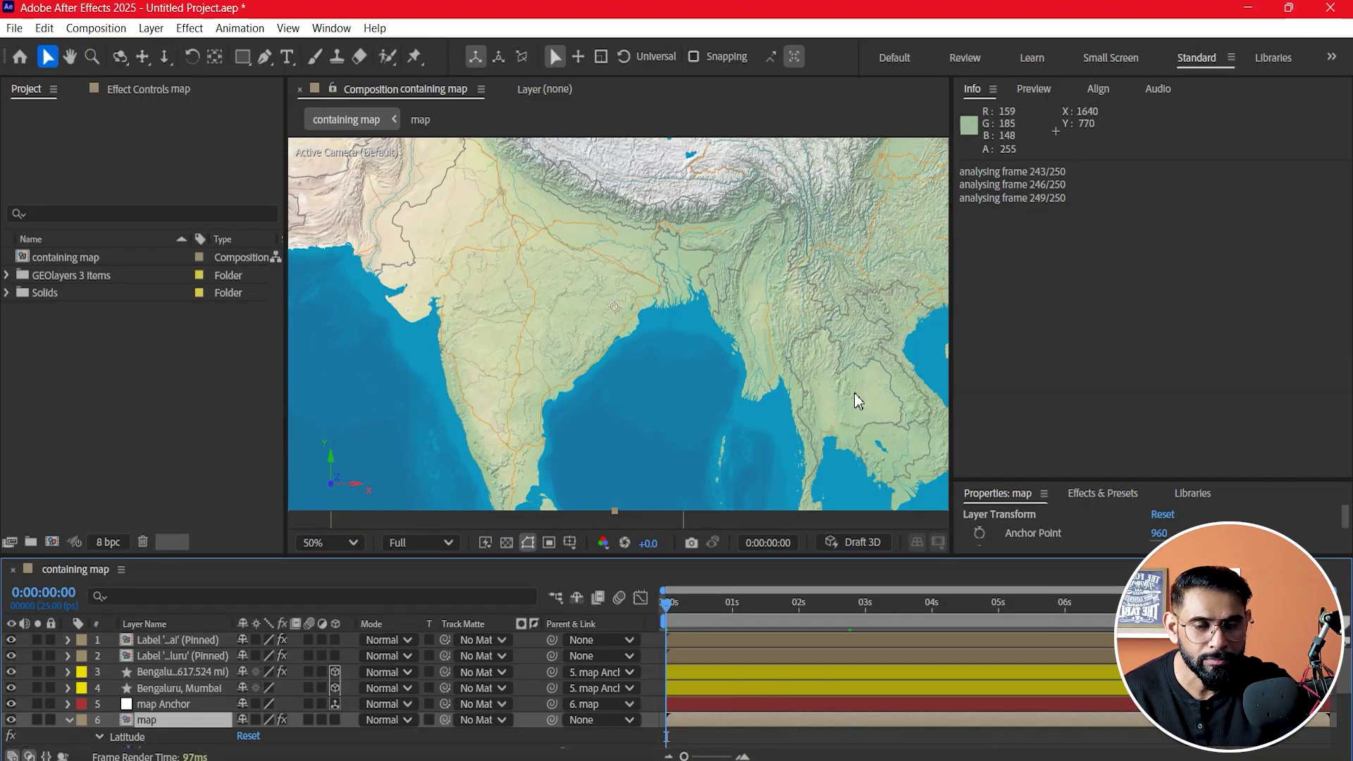
pyautogui.press('space')
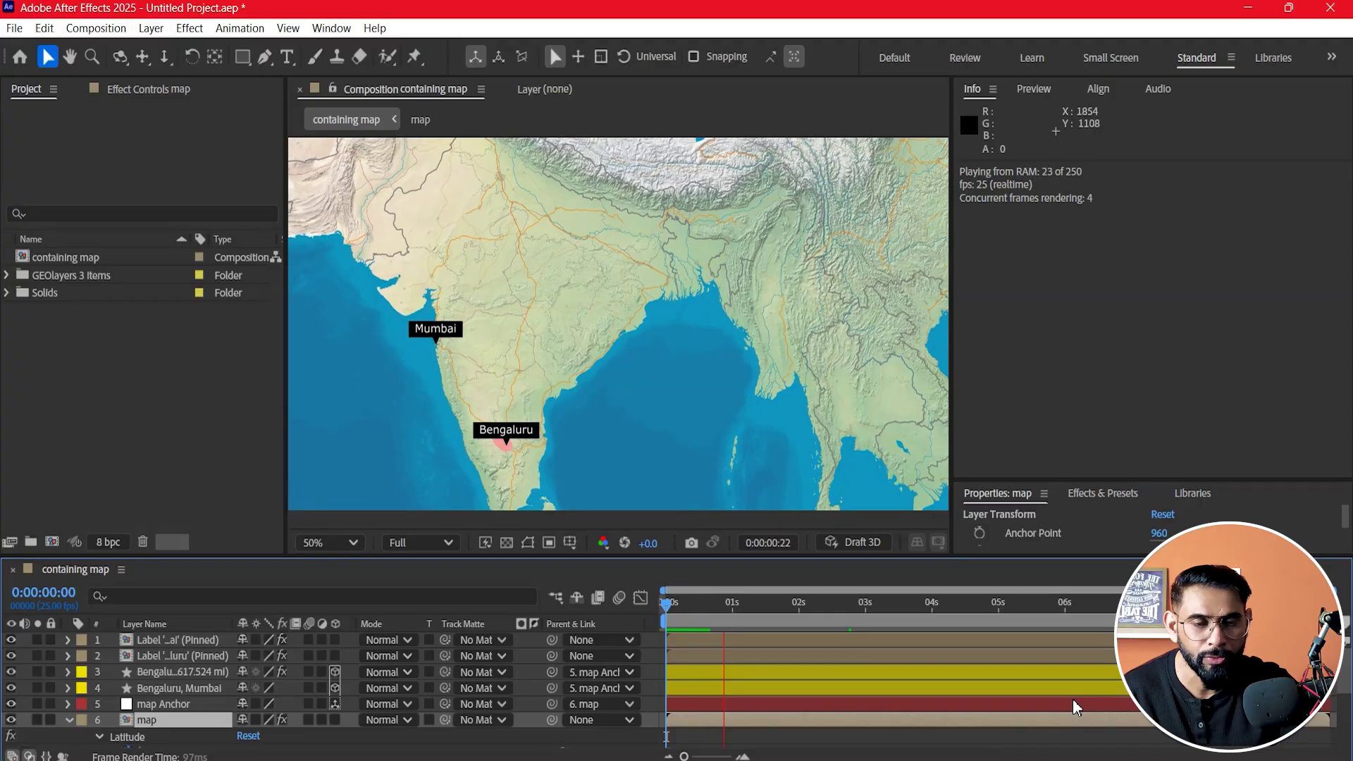